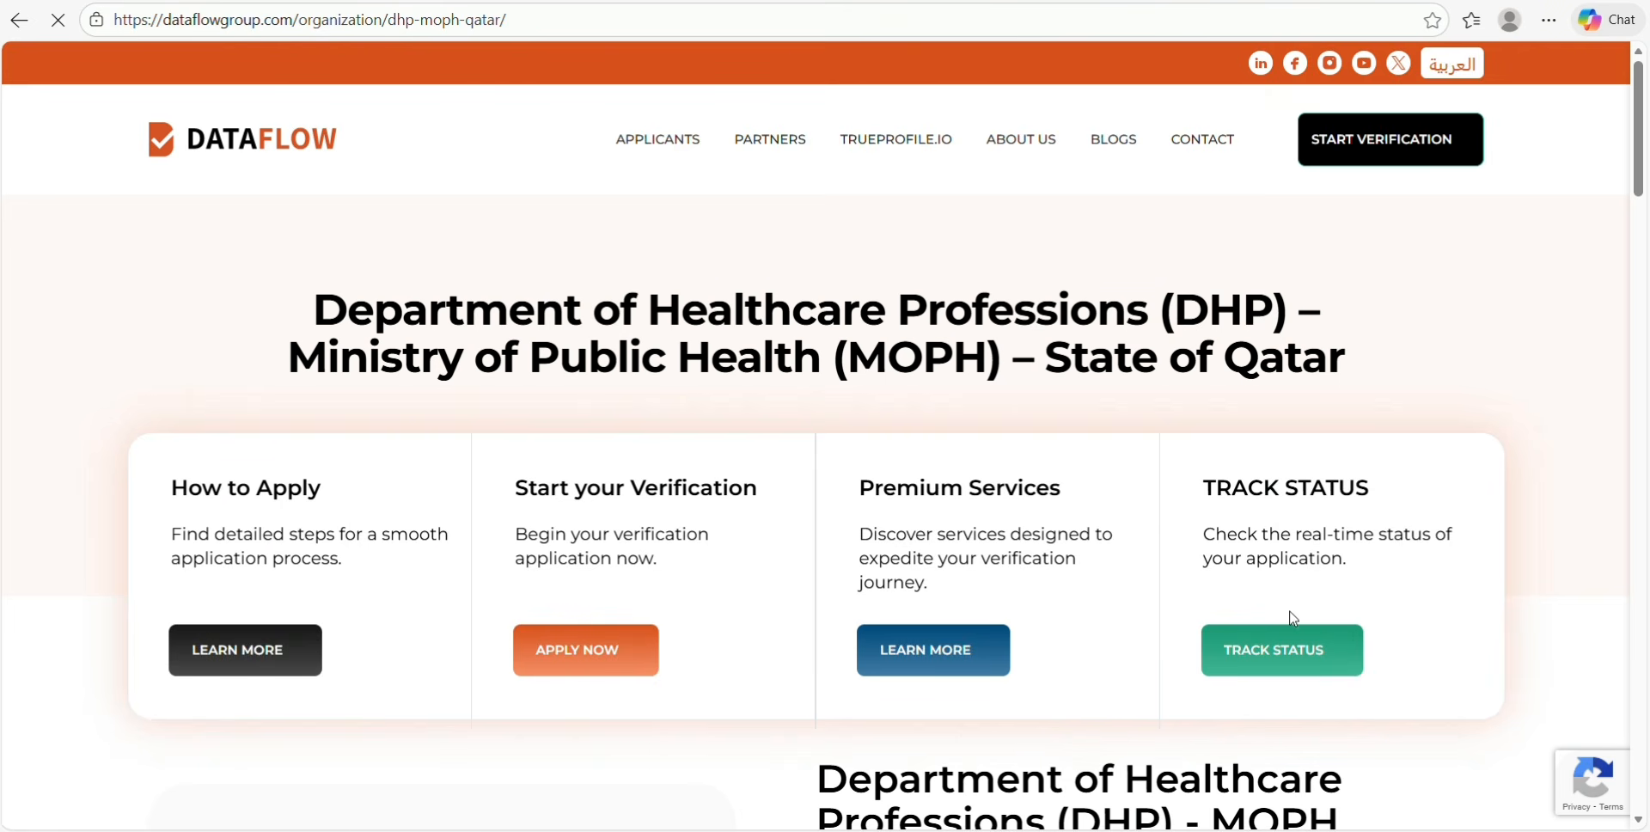
- Begin a new application with the applicant's e-mail address and accept the terms of use
left_click(601, 671)
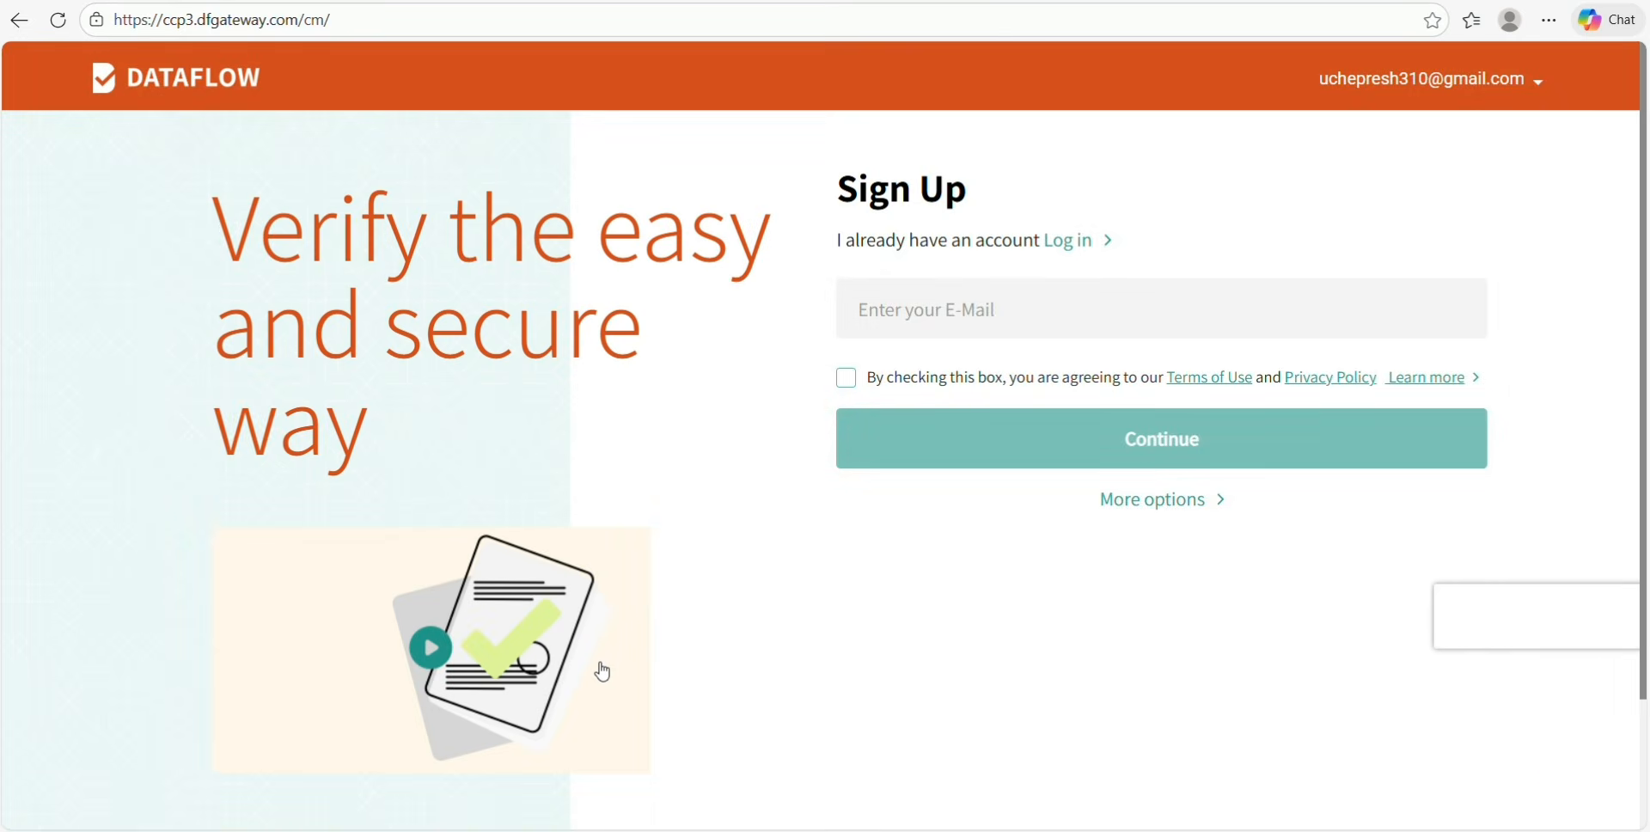
left_click(950, 307)
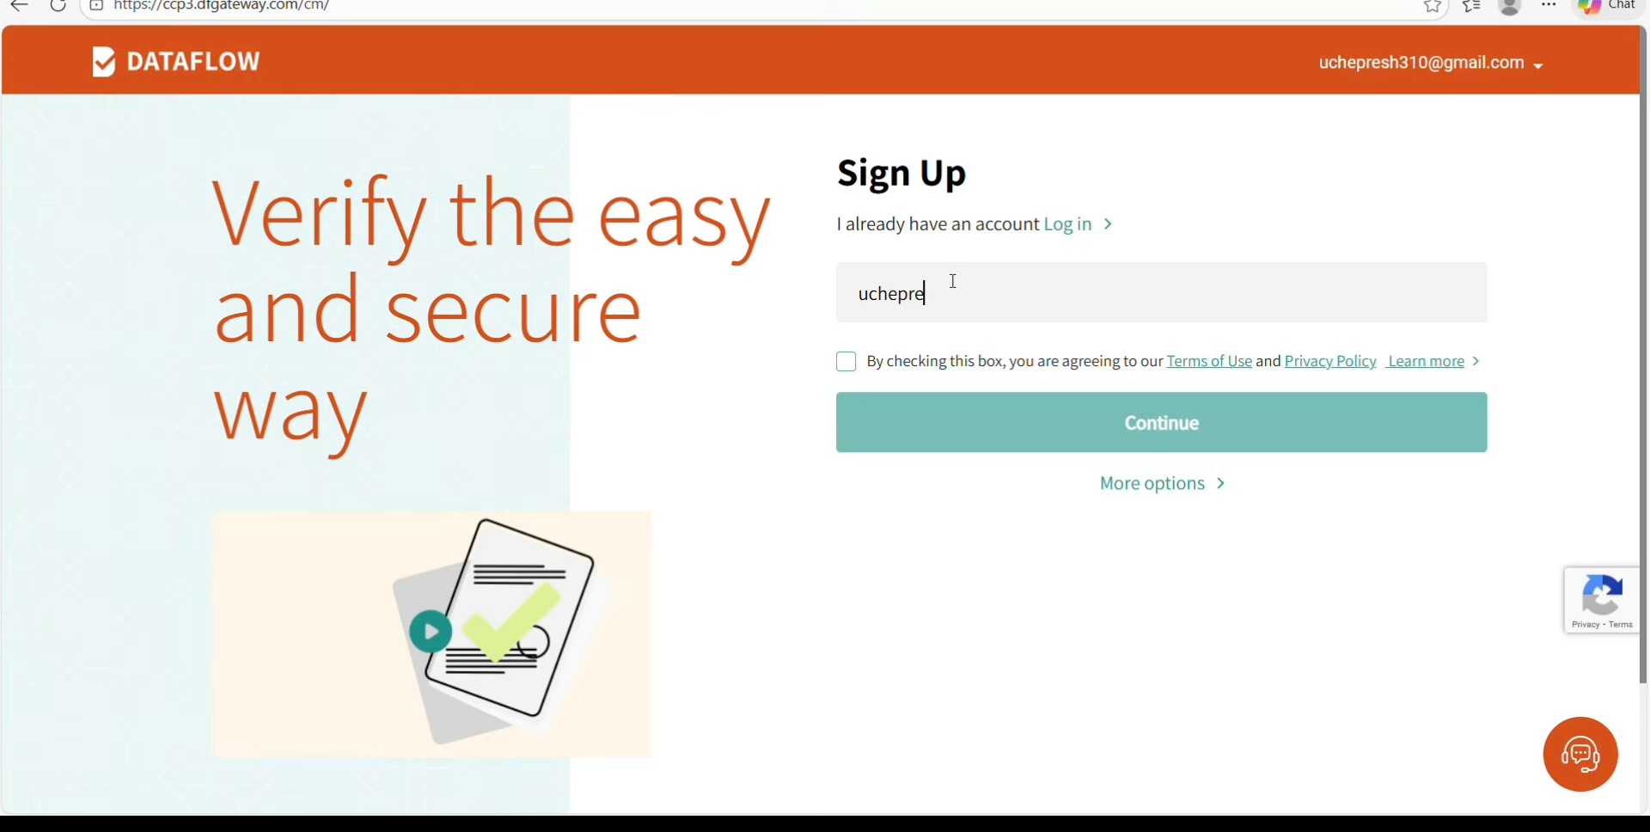
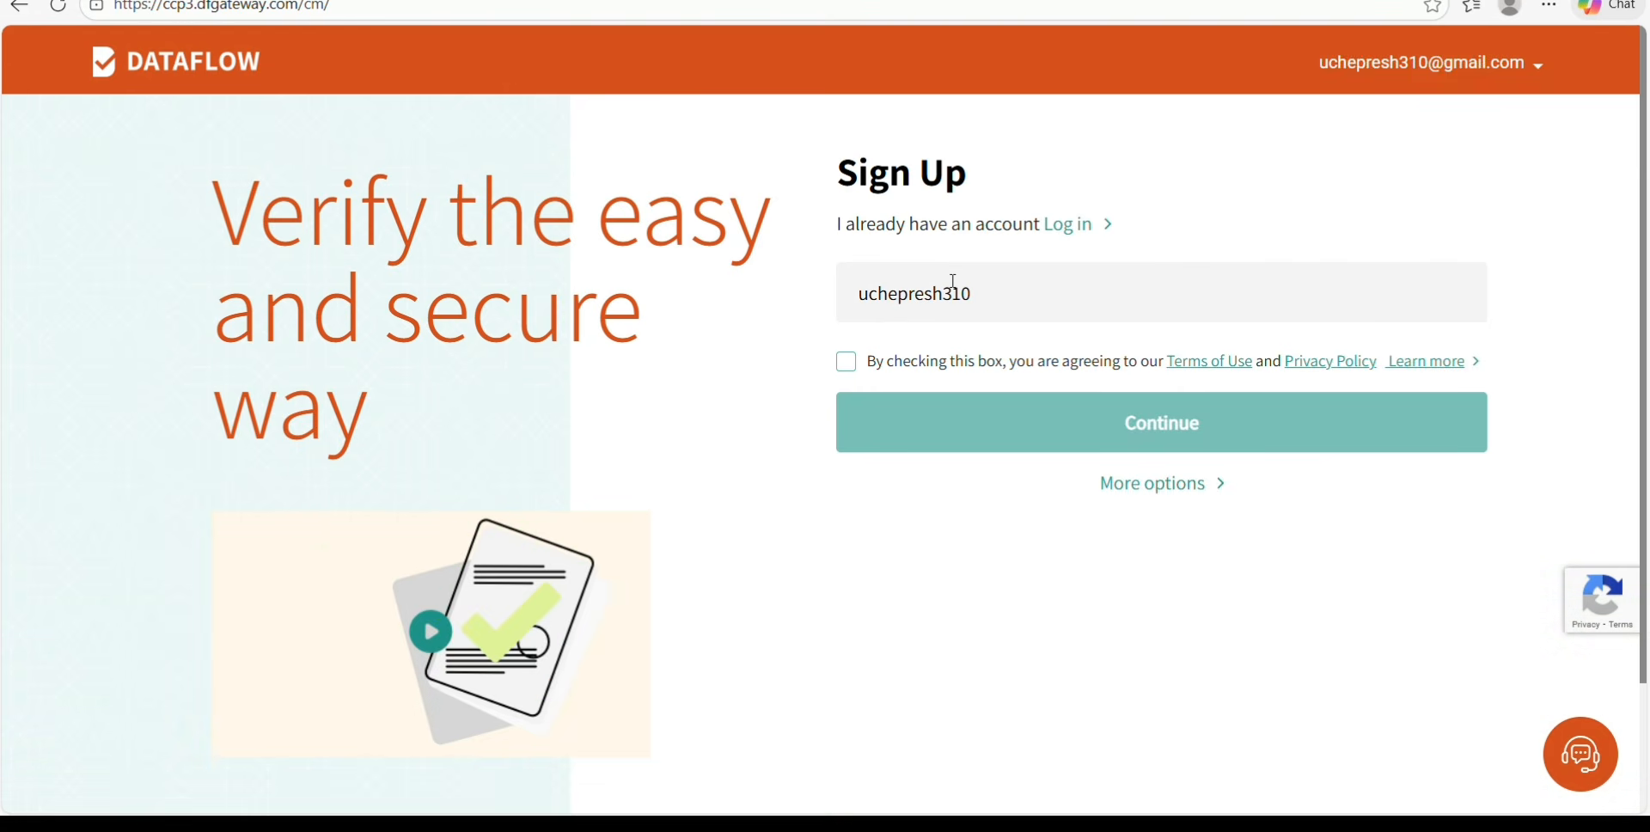
left_click(846, 362)
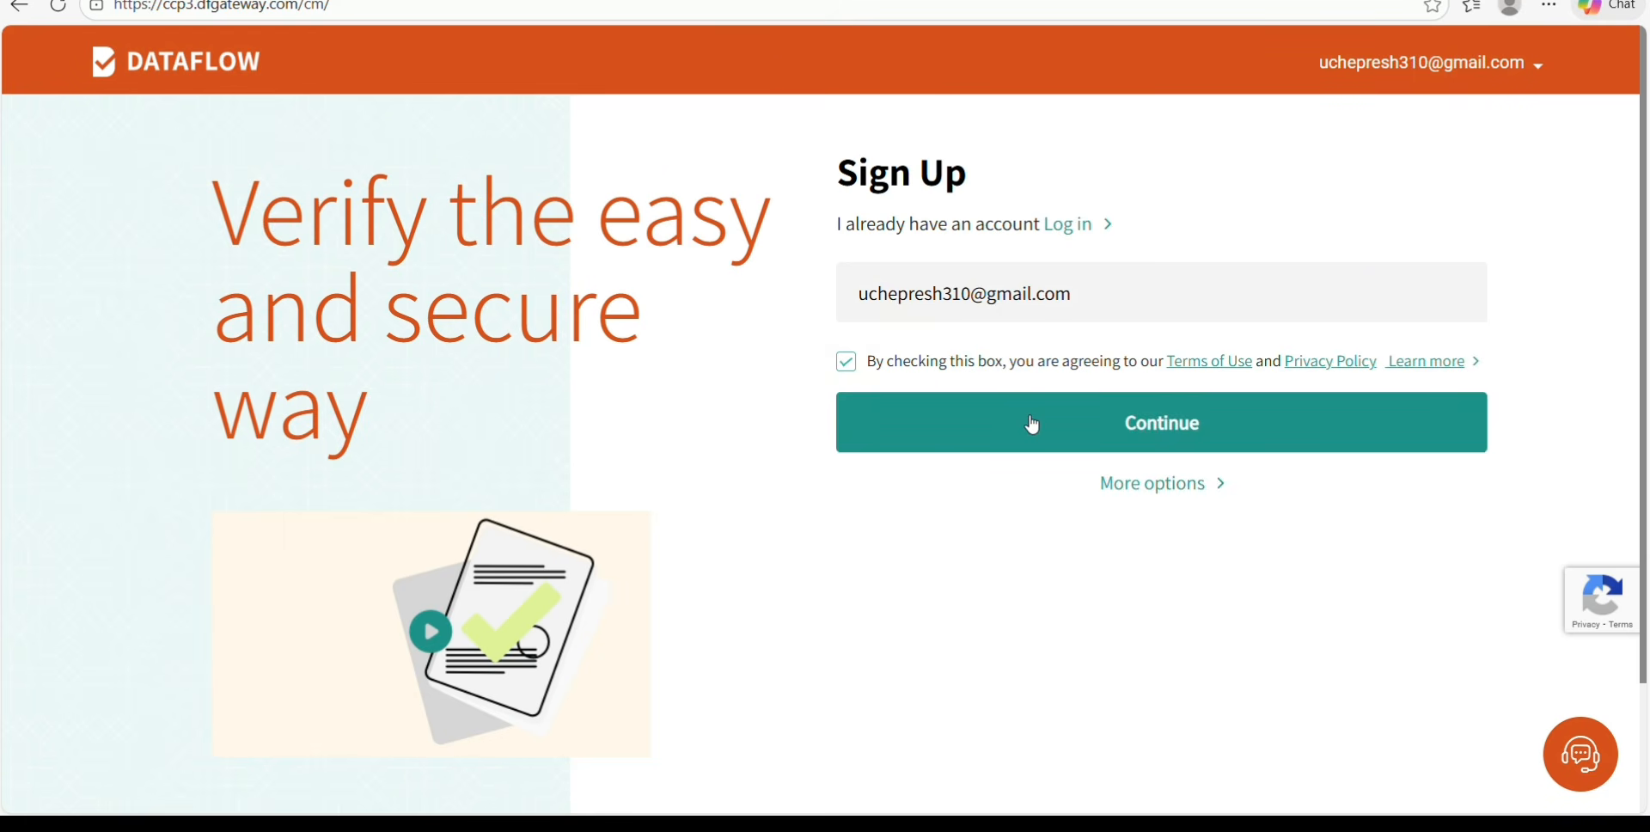
left_click(1133, 438)
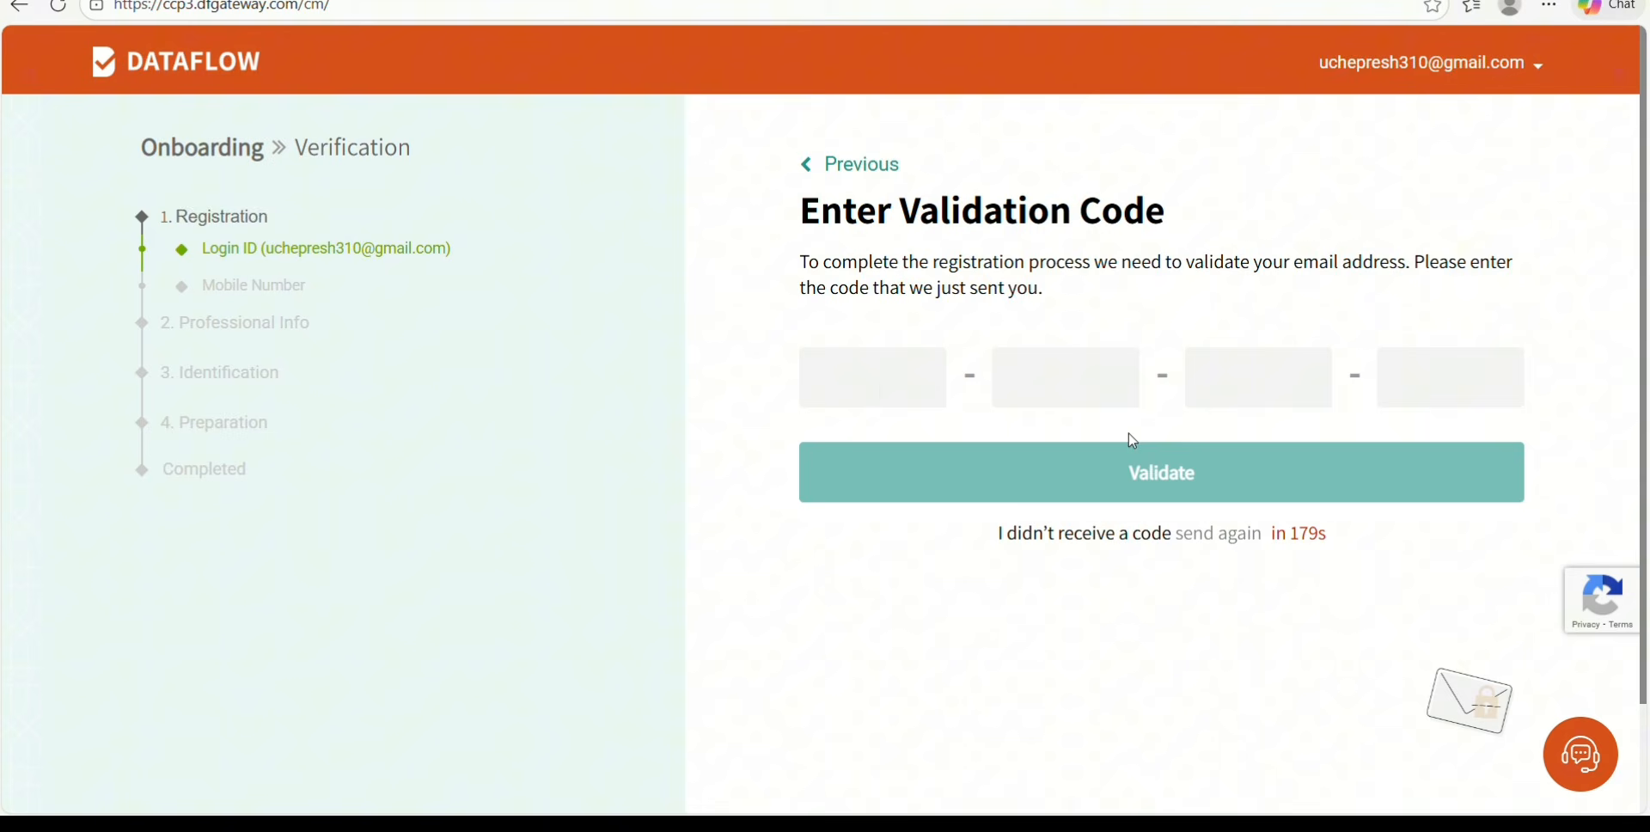
- Validate the e-mail address with the code sent to the inbox
left_click(894, 380)
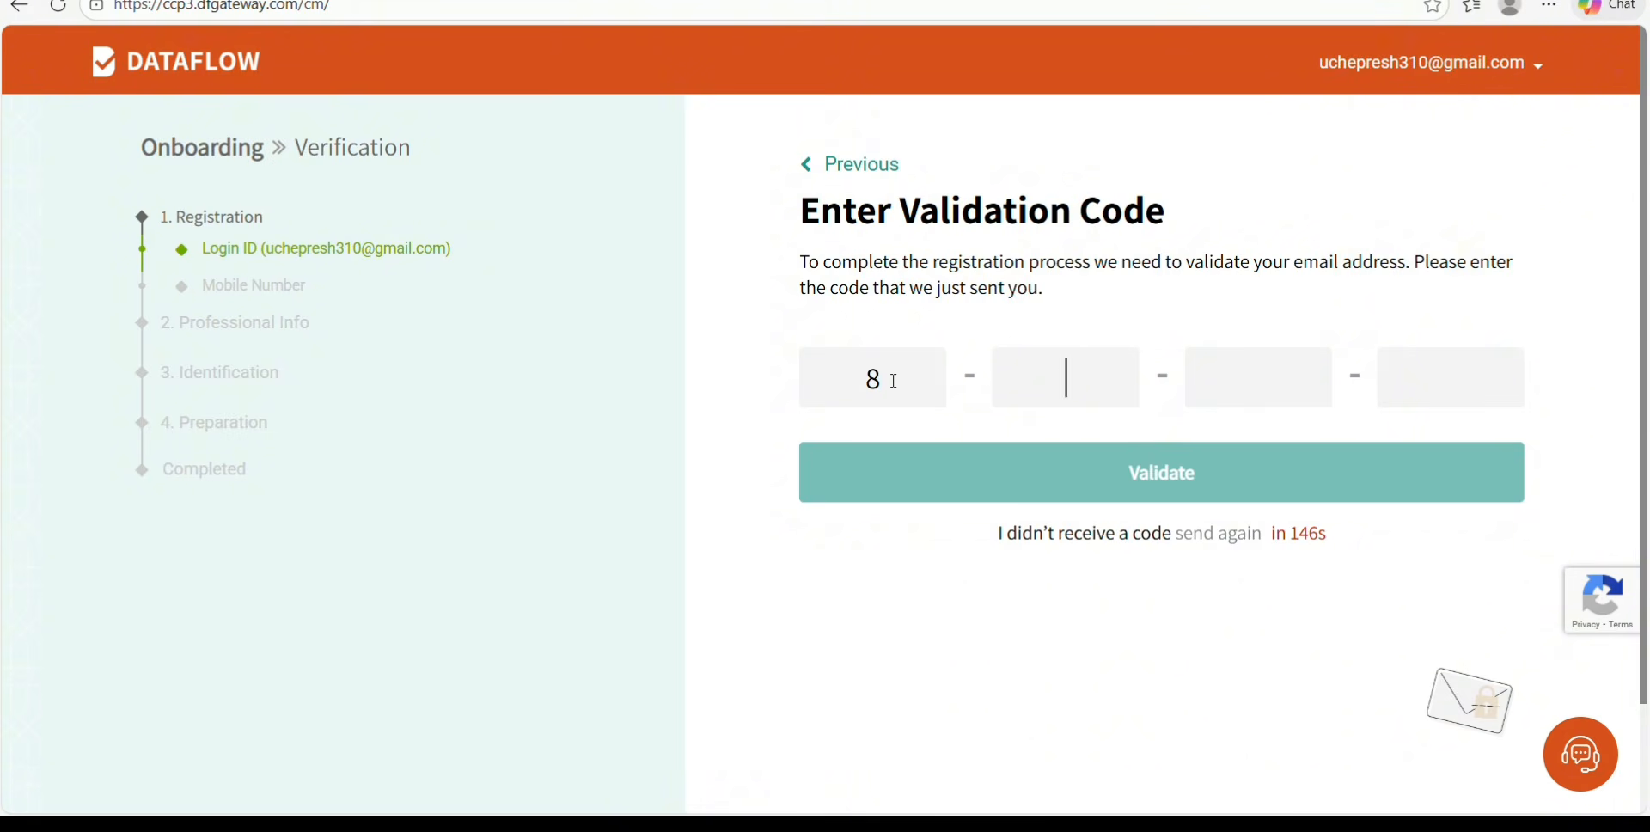
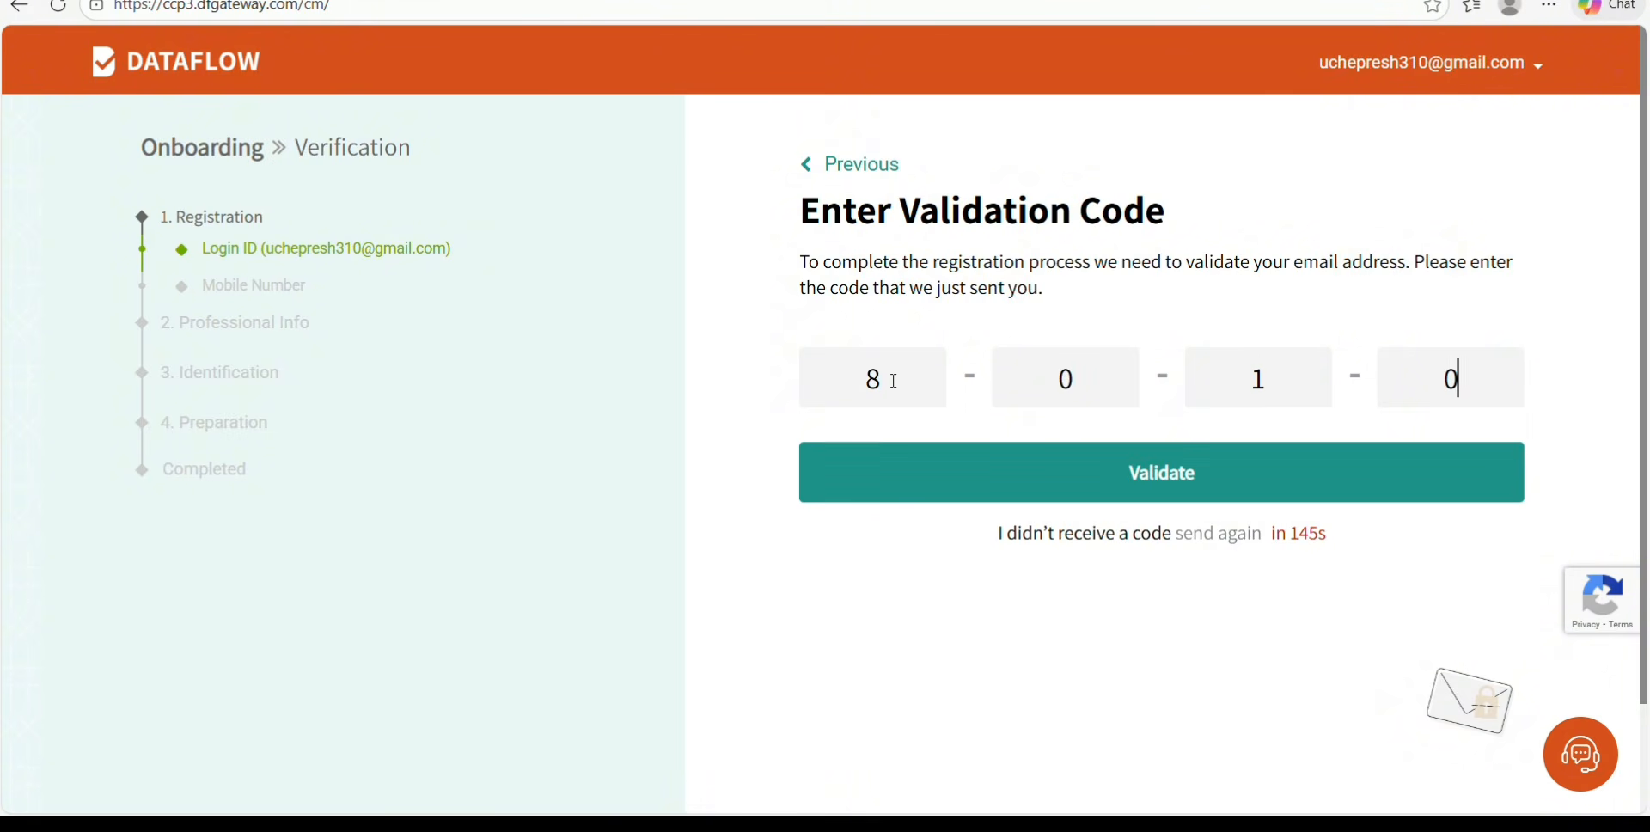
left_click(1079, 469)
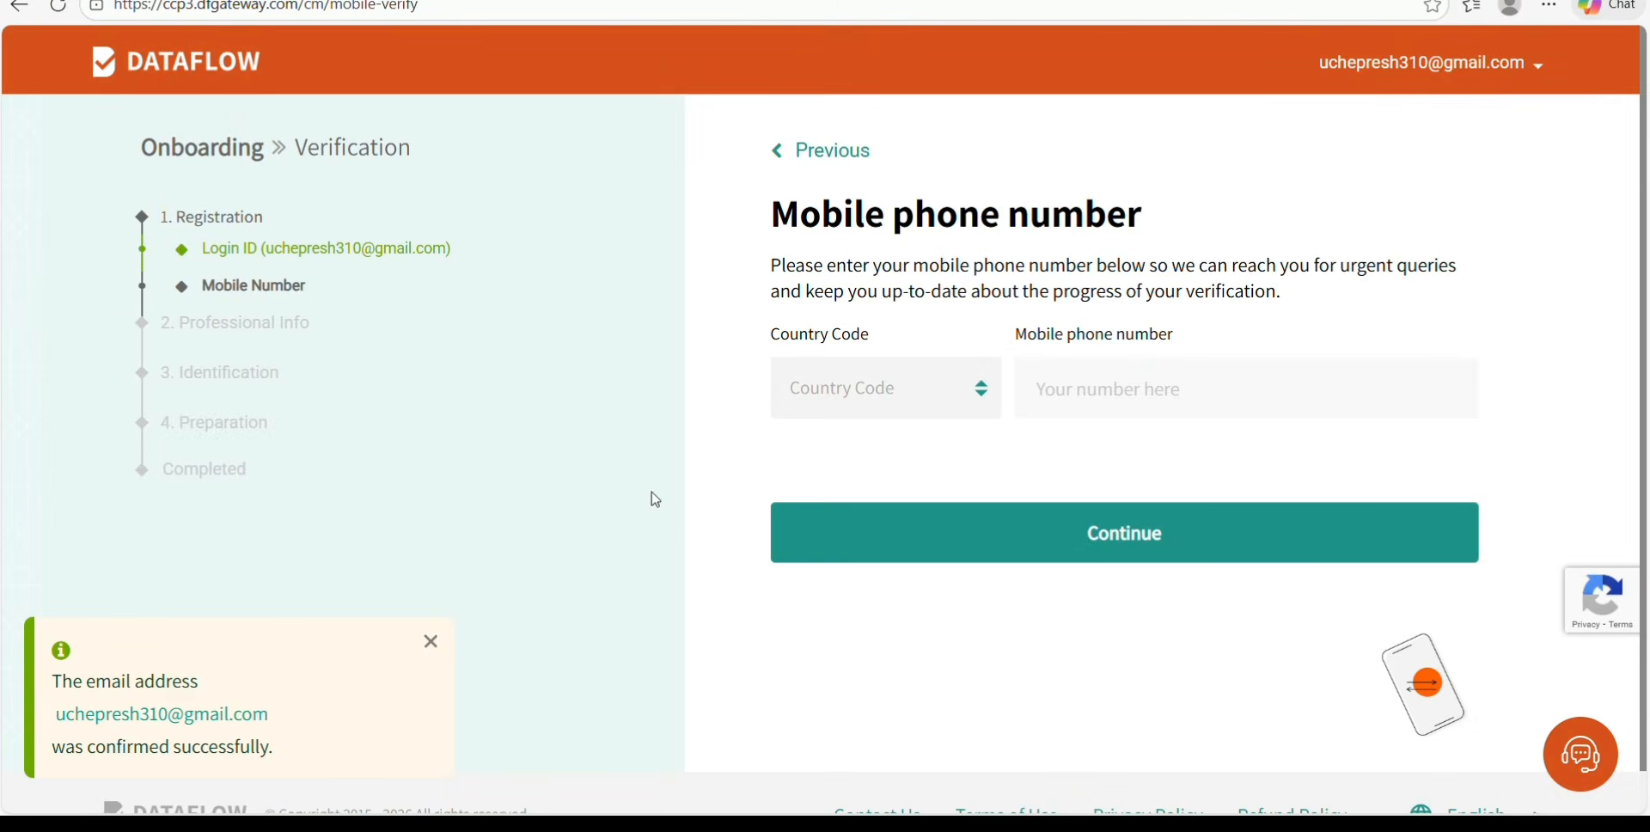
- Choose the +234 dialling code, register the mobile number and validate the SMS code
left_click(988, 395)
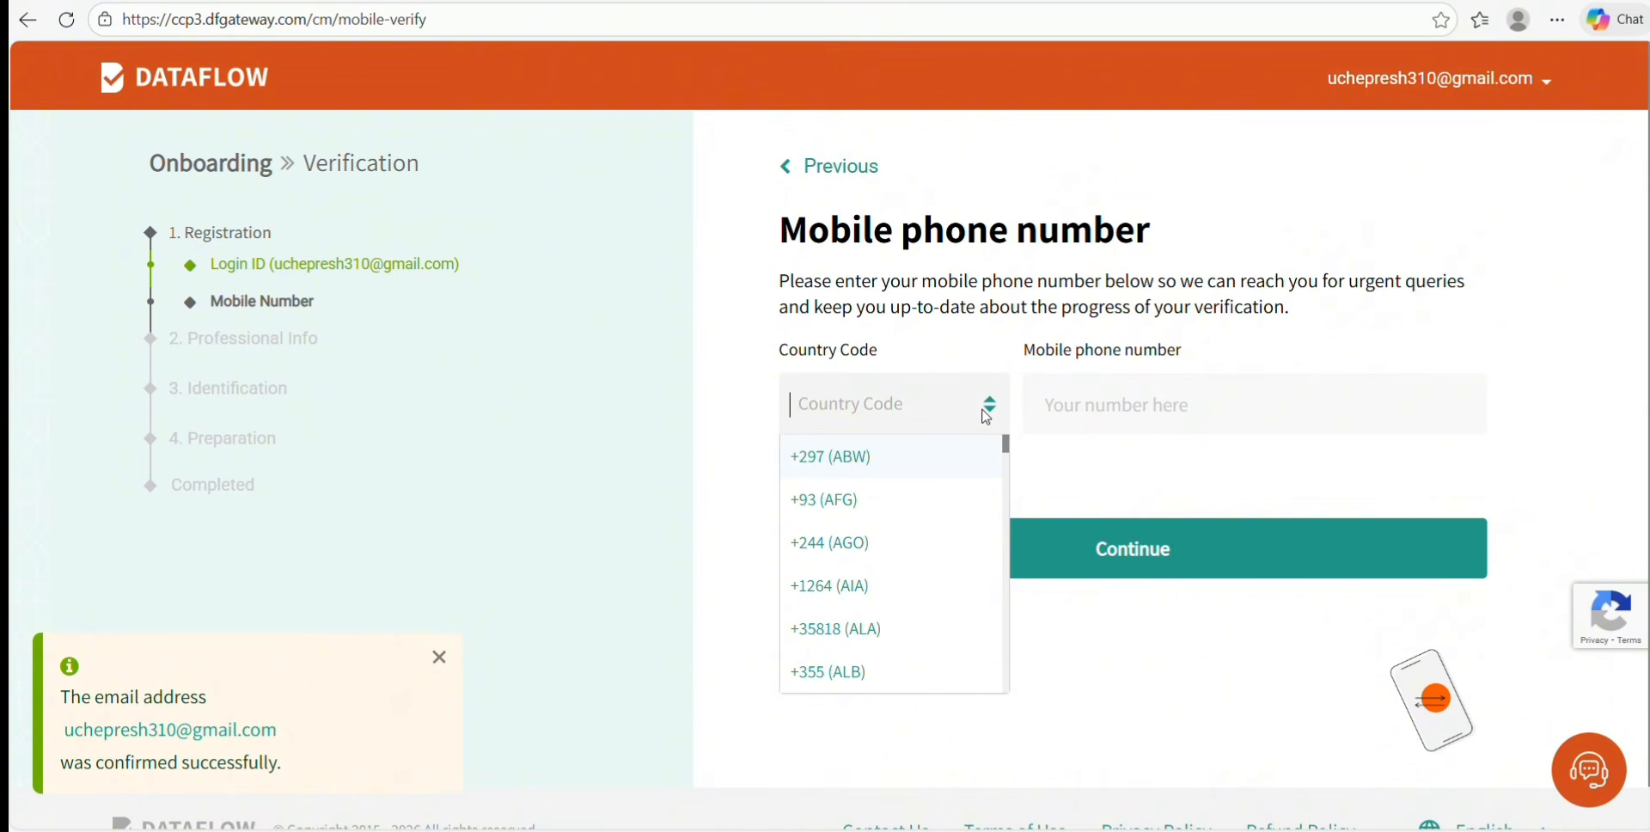
type("+")
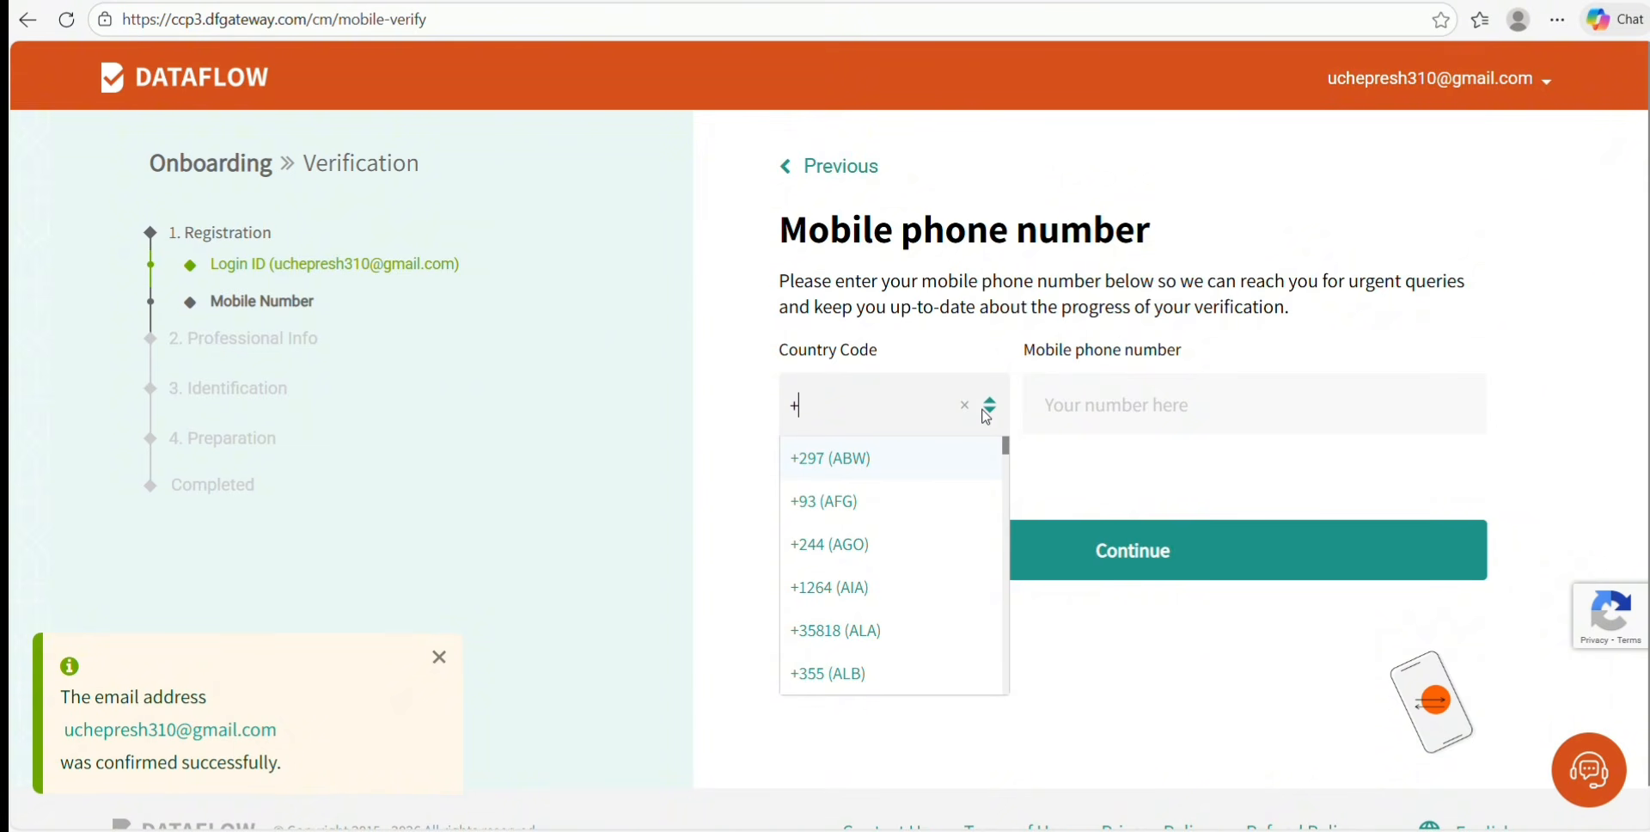
type("23")
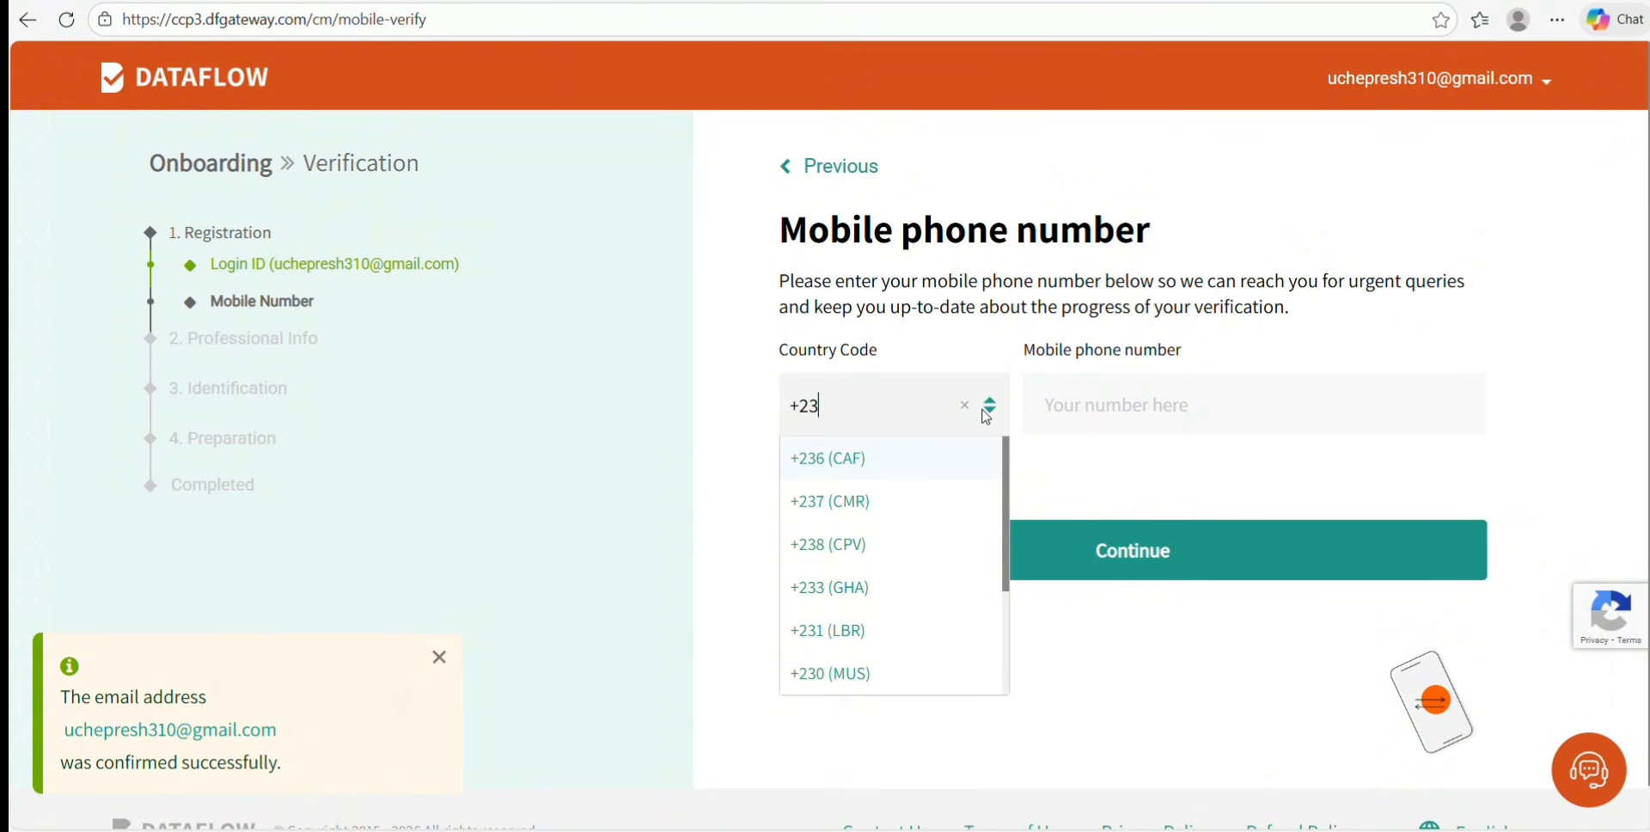
type("4")
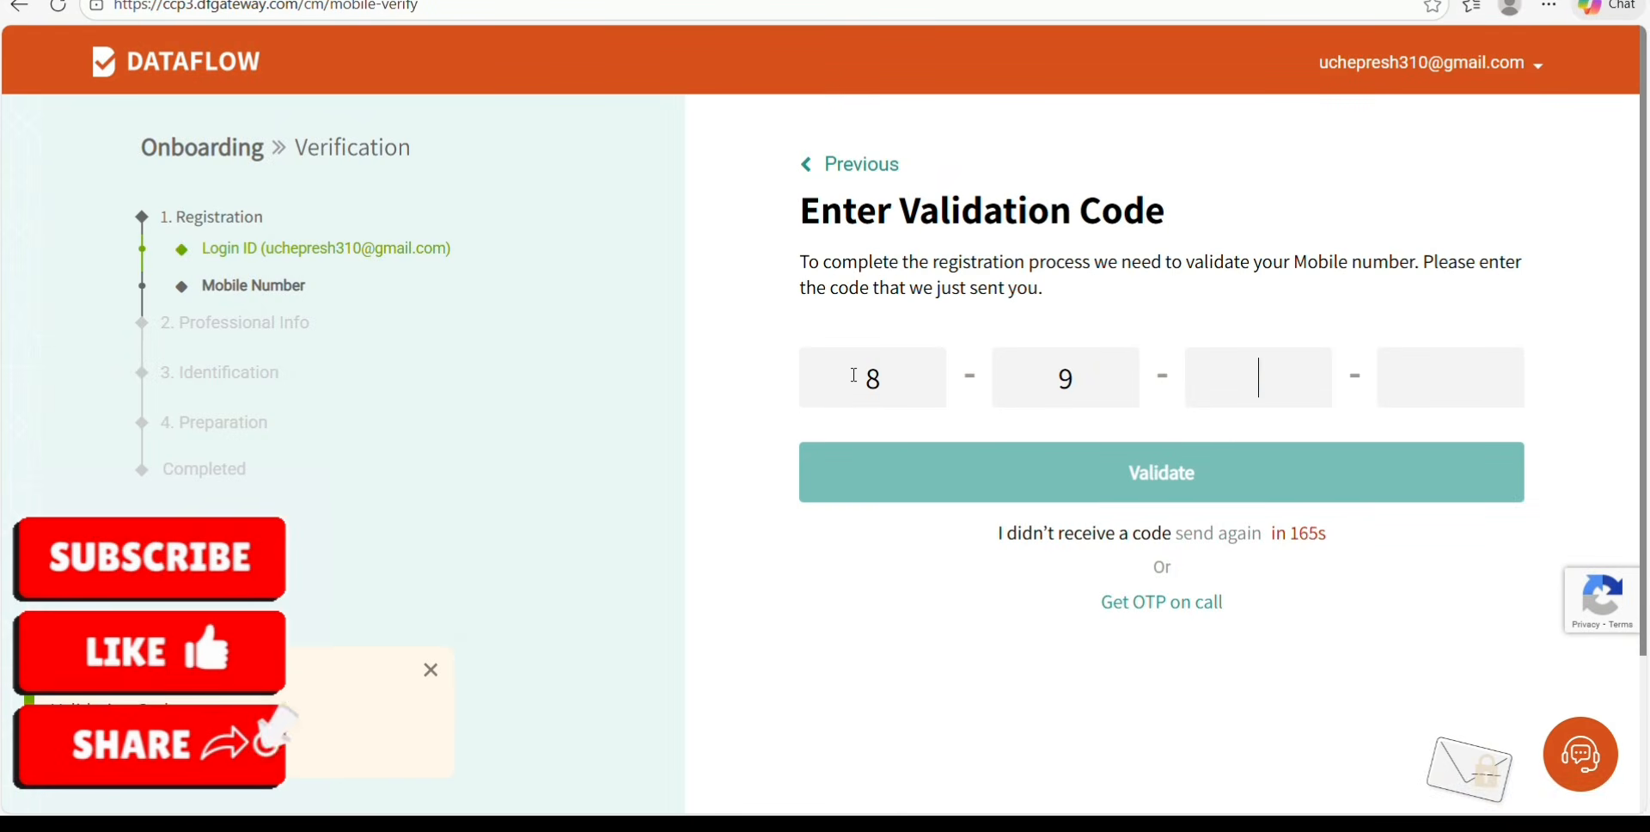
type("98")
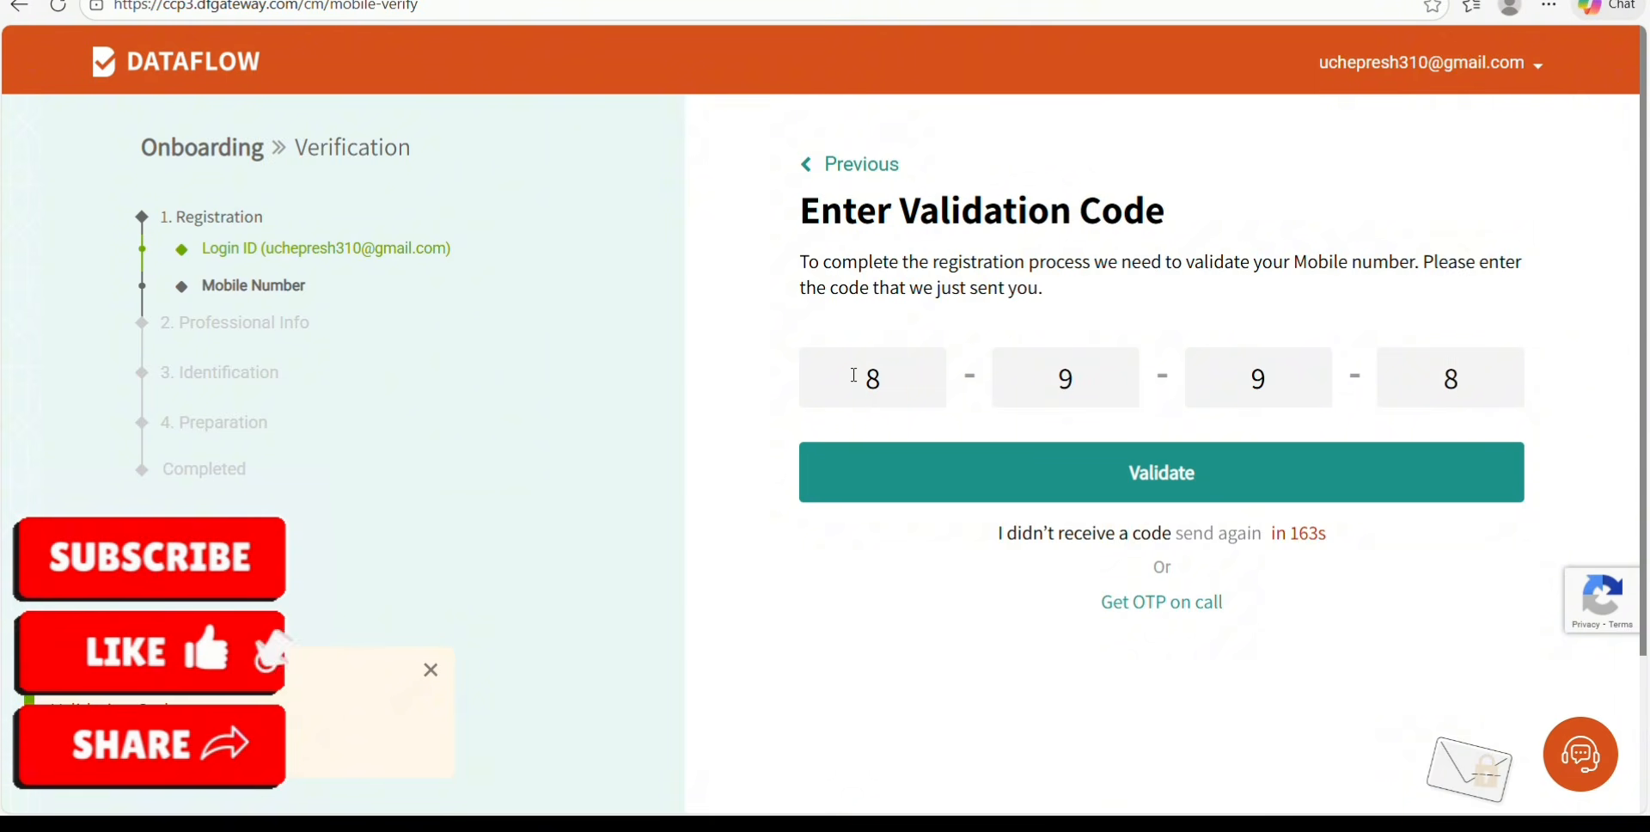
left_click(1250, 468)
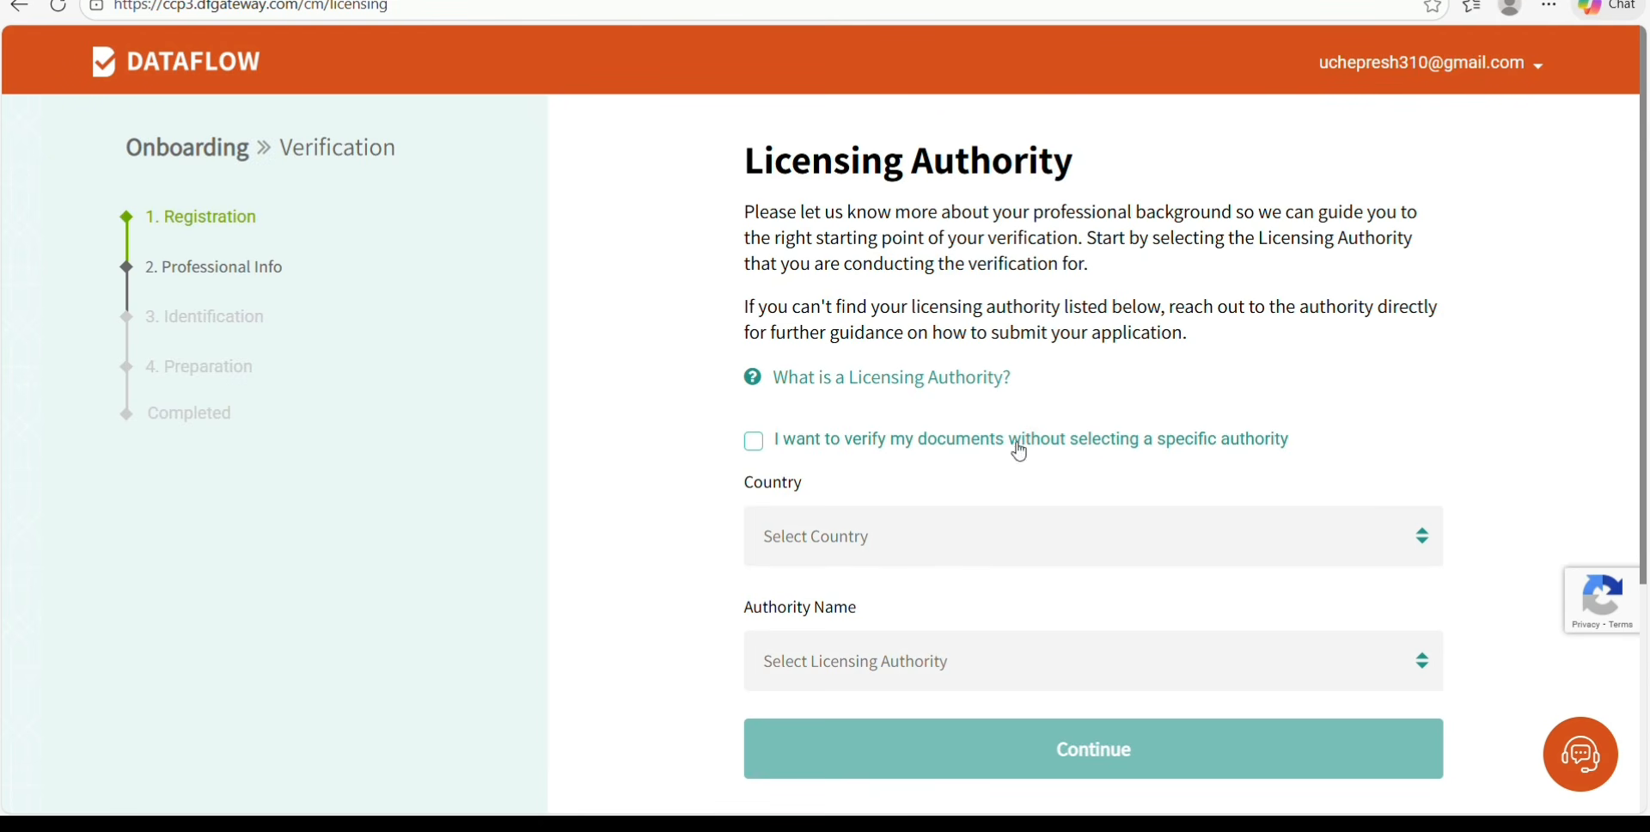
- Set the licensing authority to Qatar's Department of Healthcare Professions (DHP) and save it
scroll(1139, 457, "down", 3)
scroll(869, 306, "up", 2)
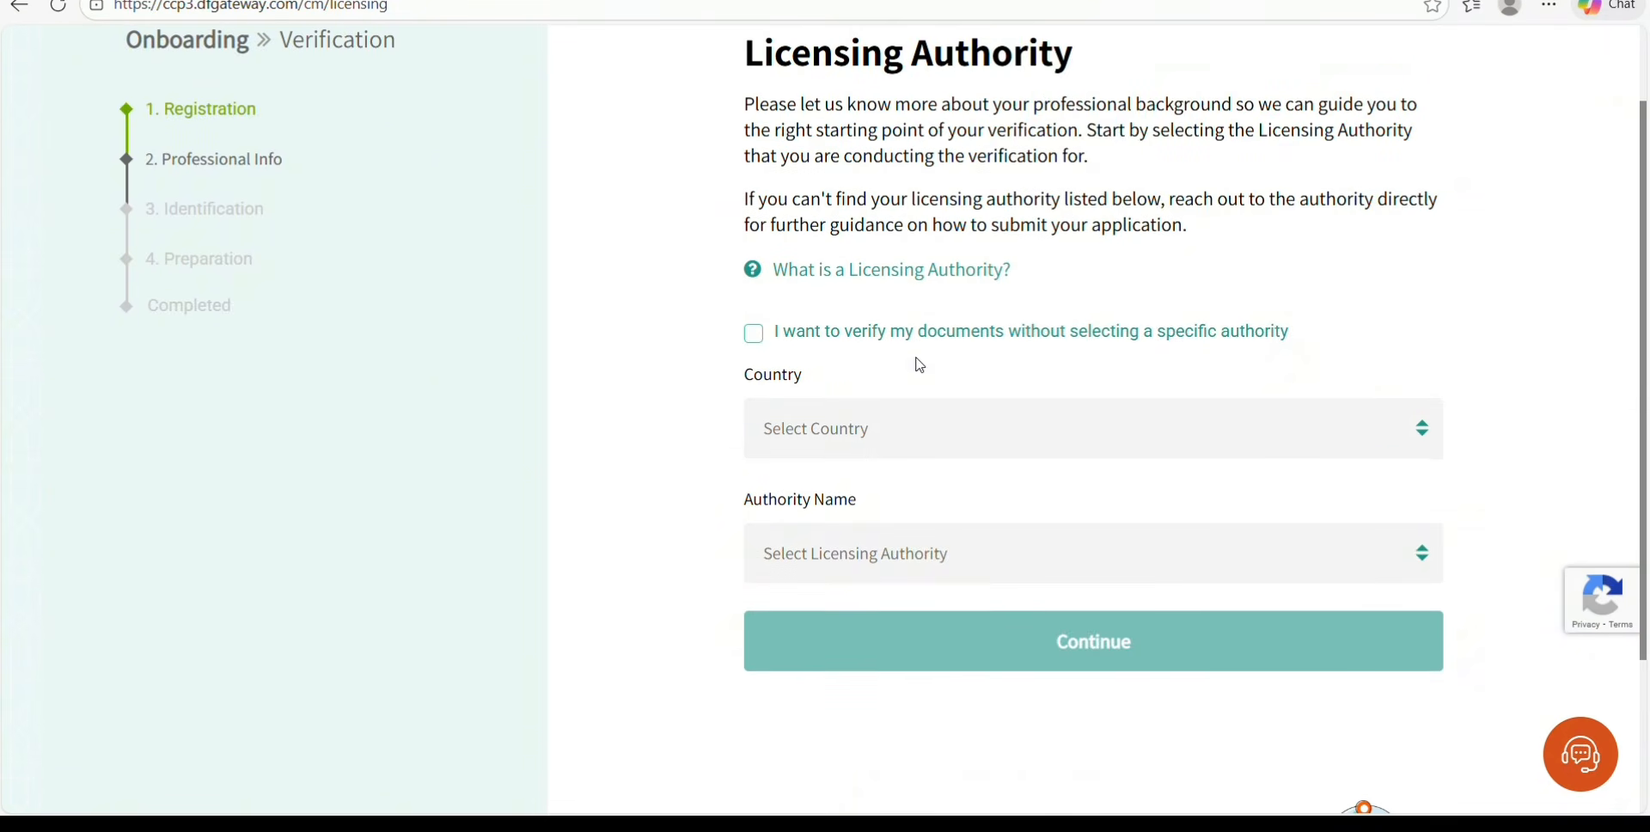
left_click(923, 434)
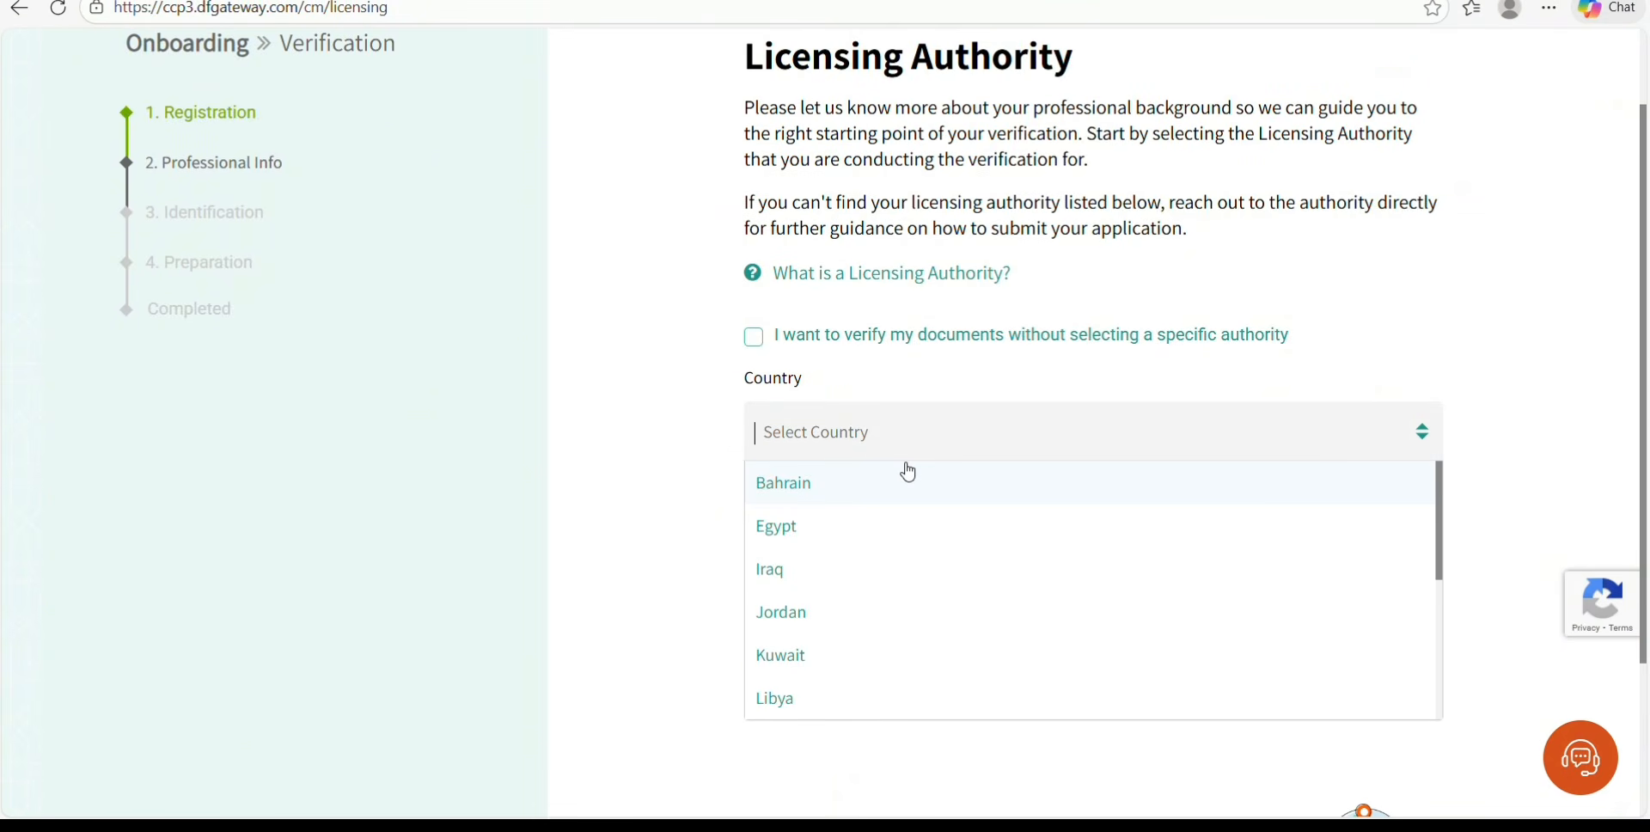
type("qa")
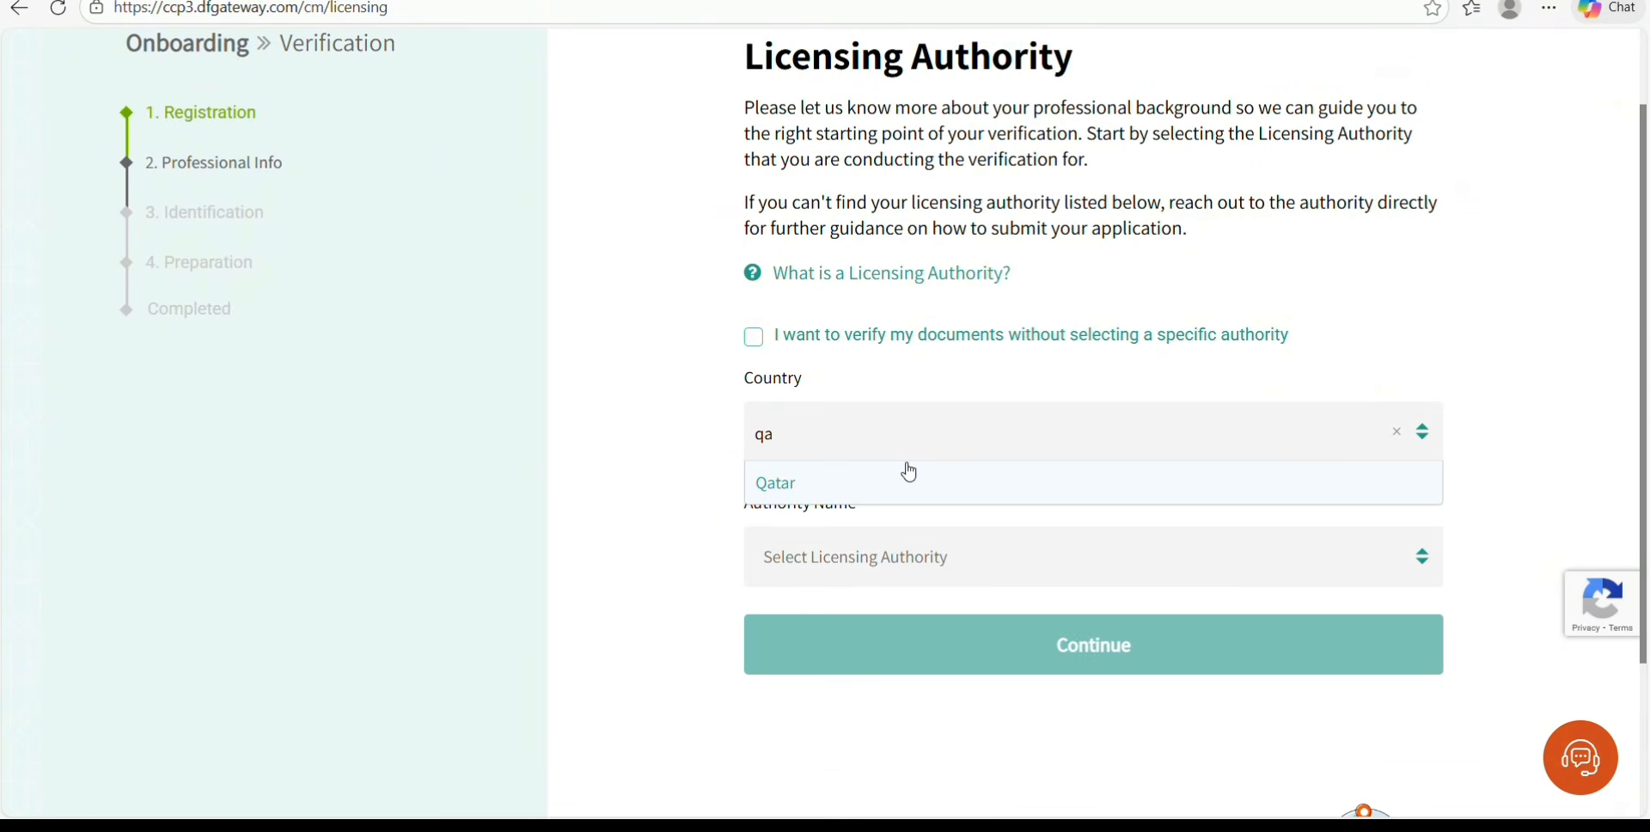
left_click(884, 492)
left_click(872, 567)
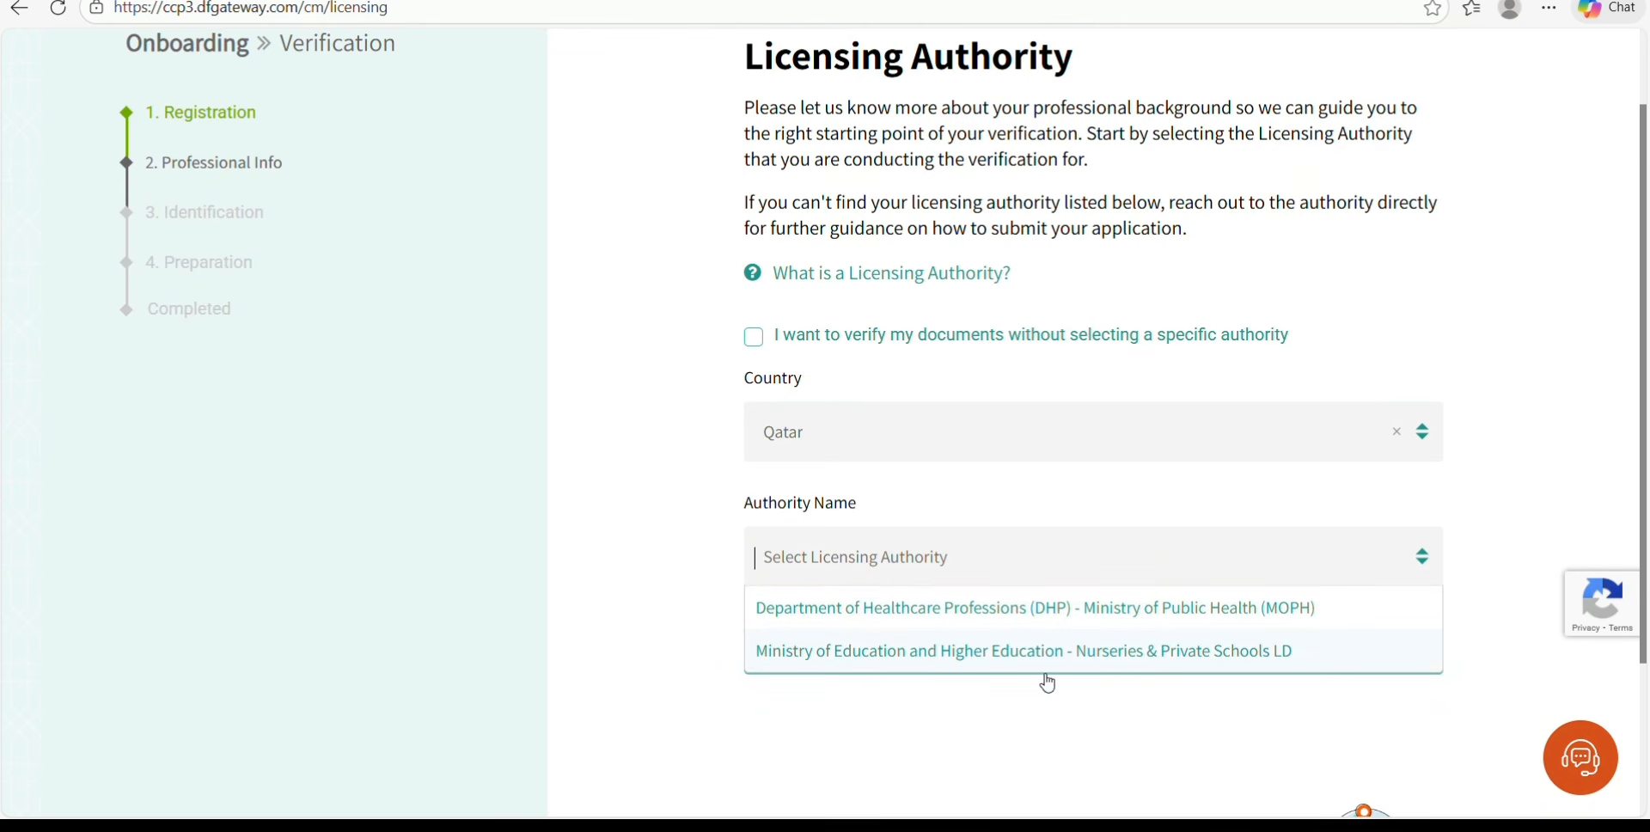
left_click(1194, 613)
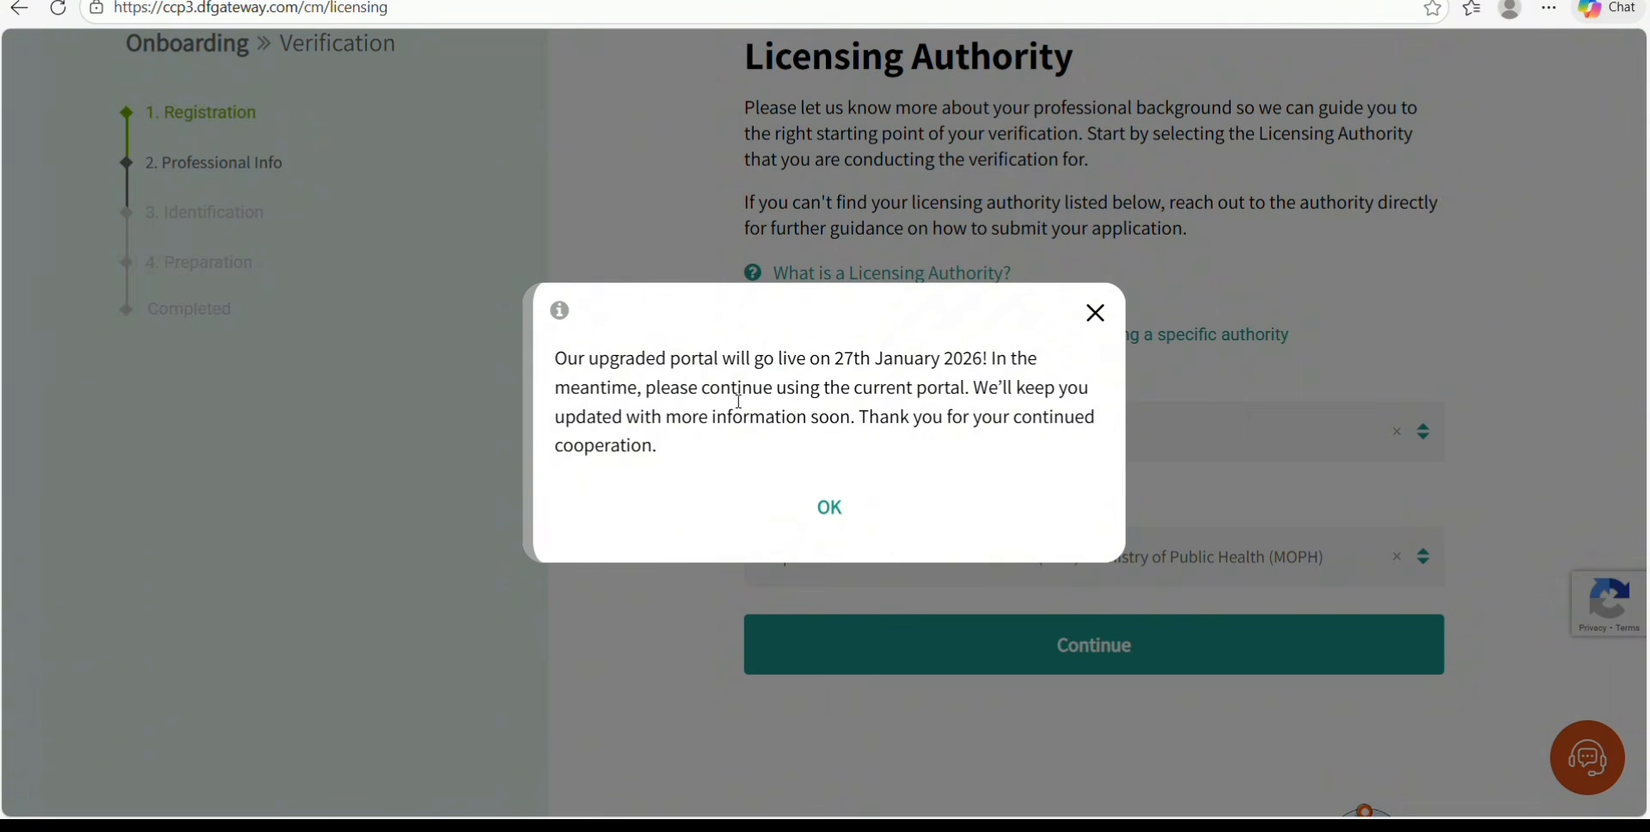
left_click(828, 509)
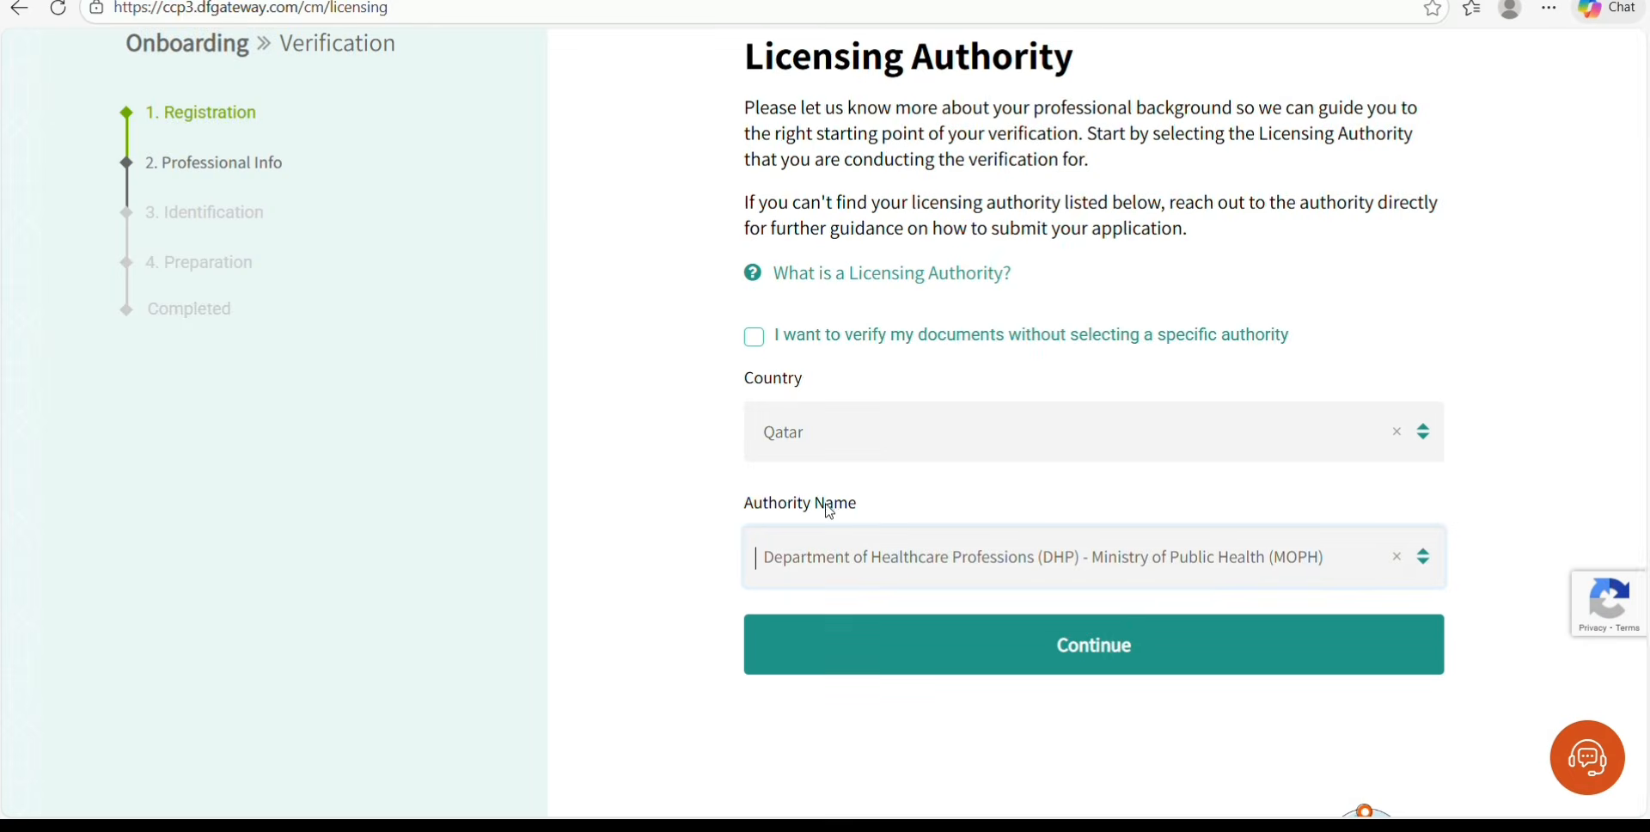
left_click(1128, 636)
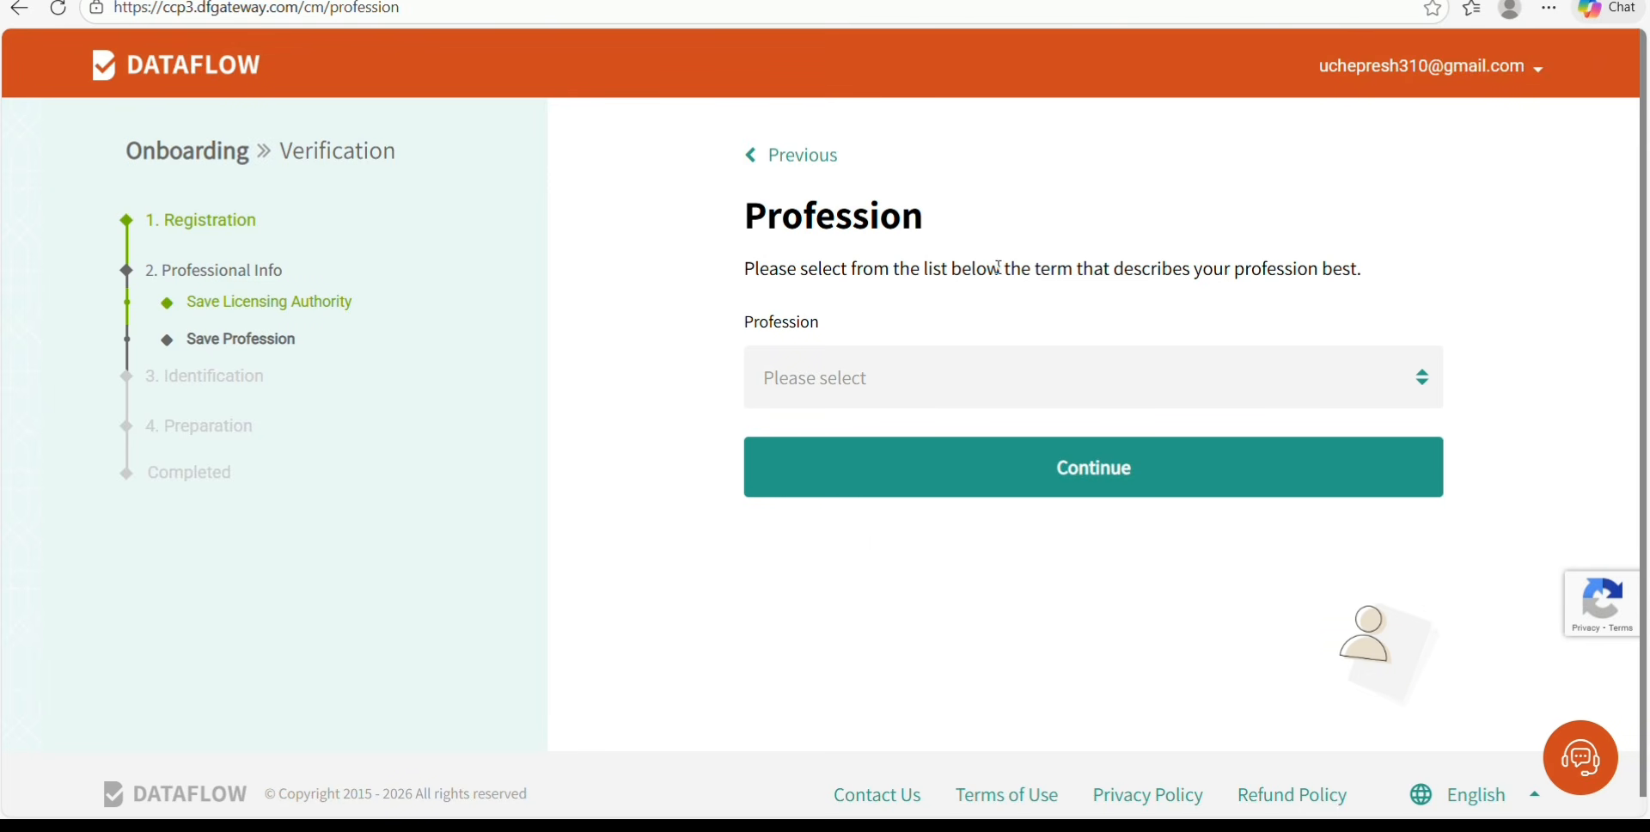
- Select Nurse as the profession and save it
left_click(946, 391)
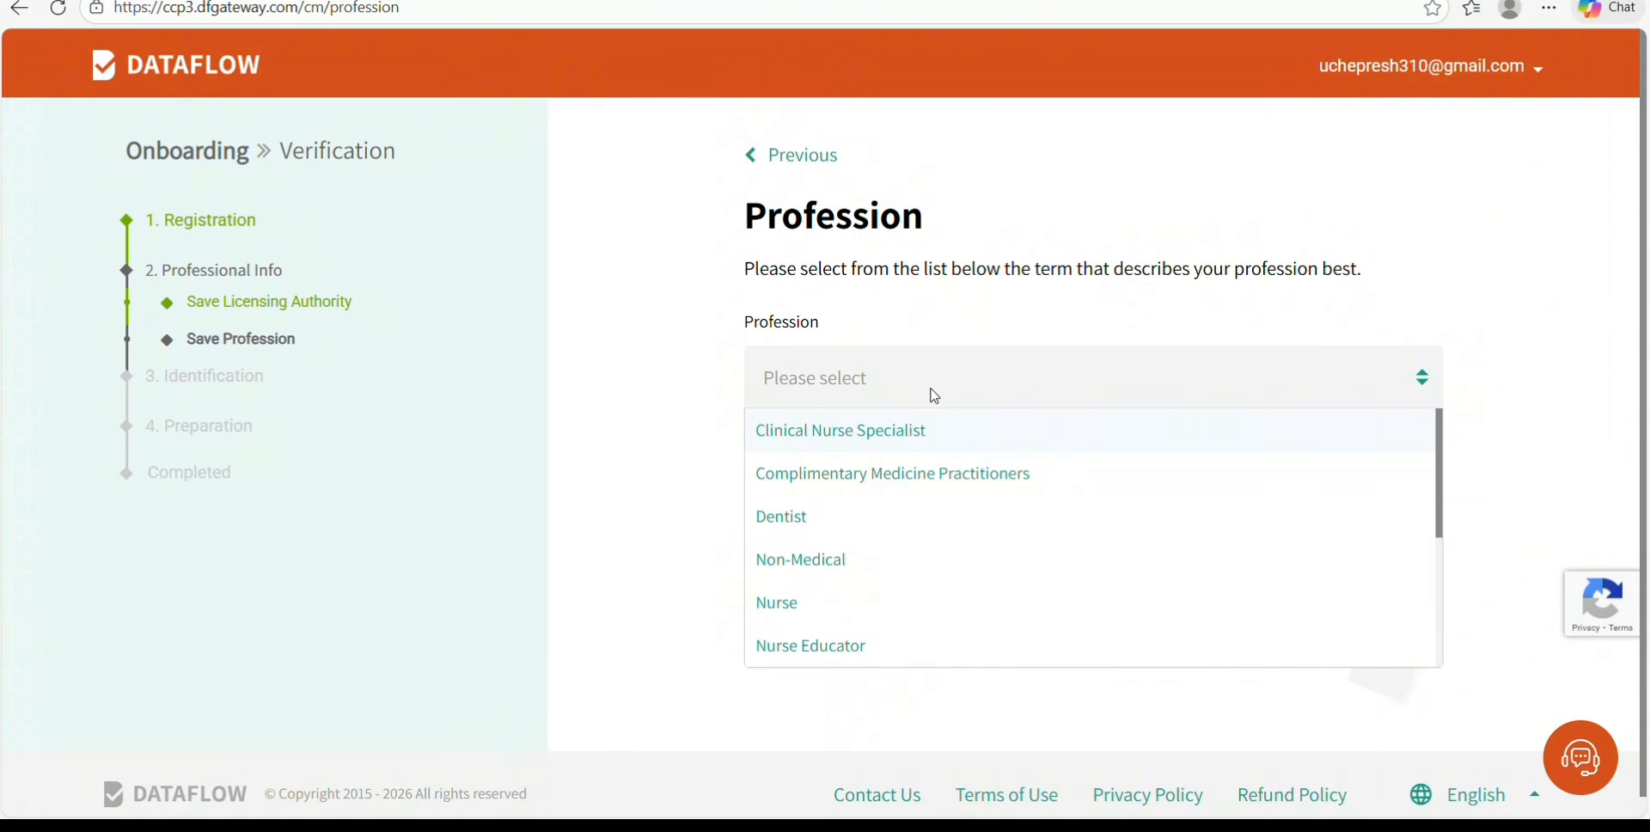
left_click(836, 602)
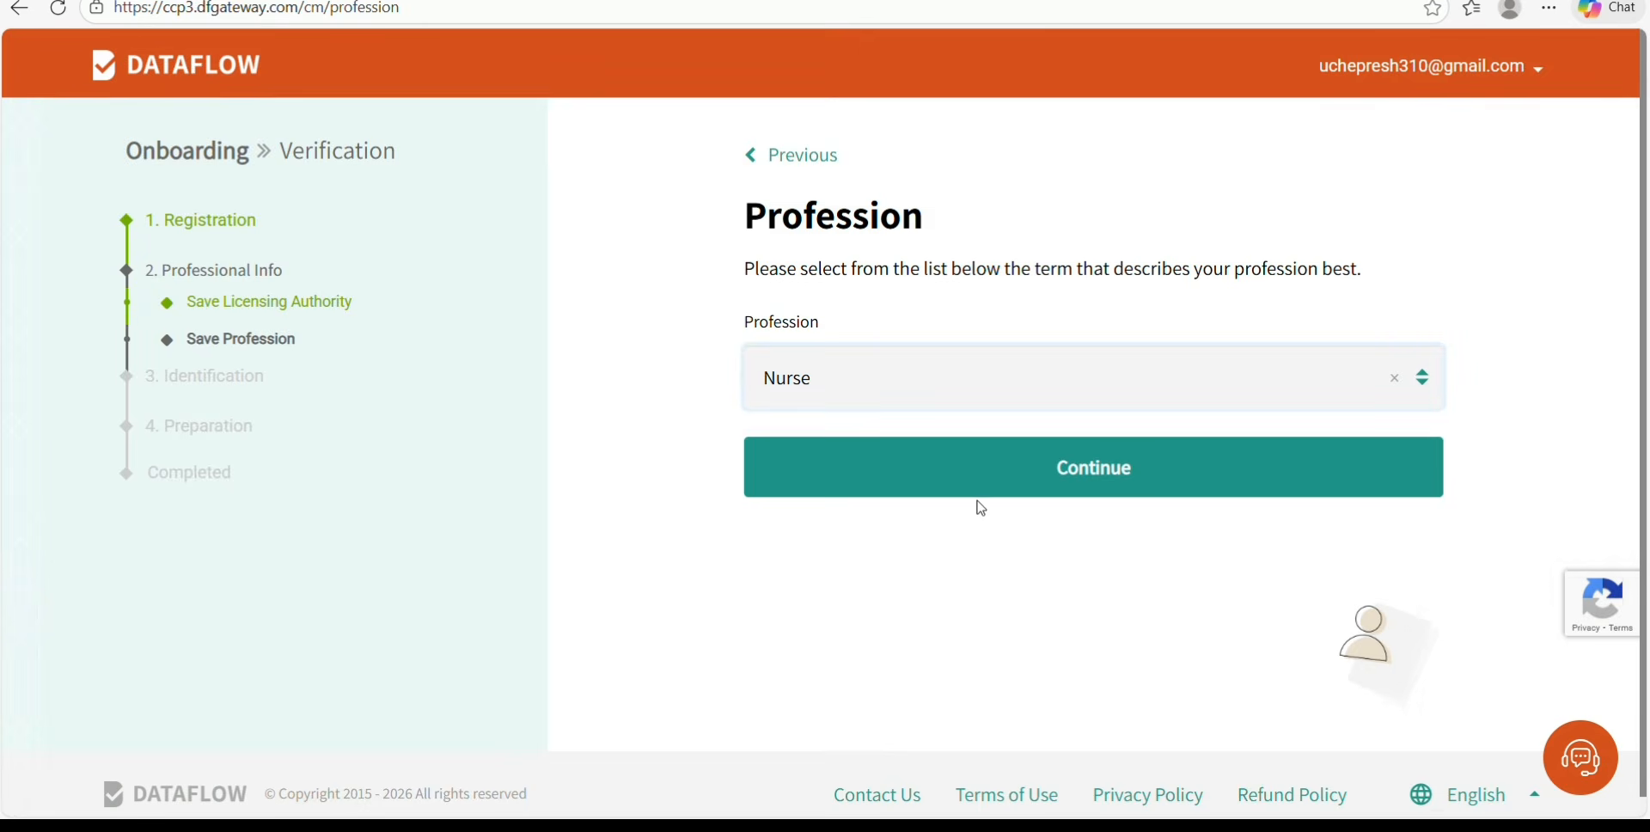
left_click(1136, 464)
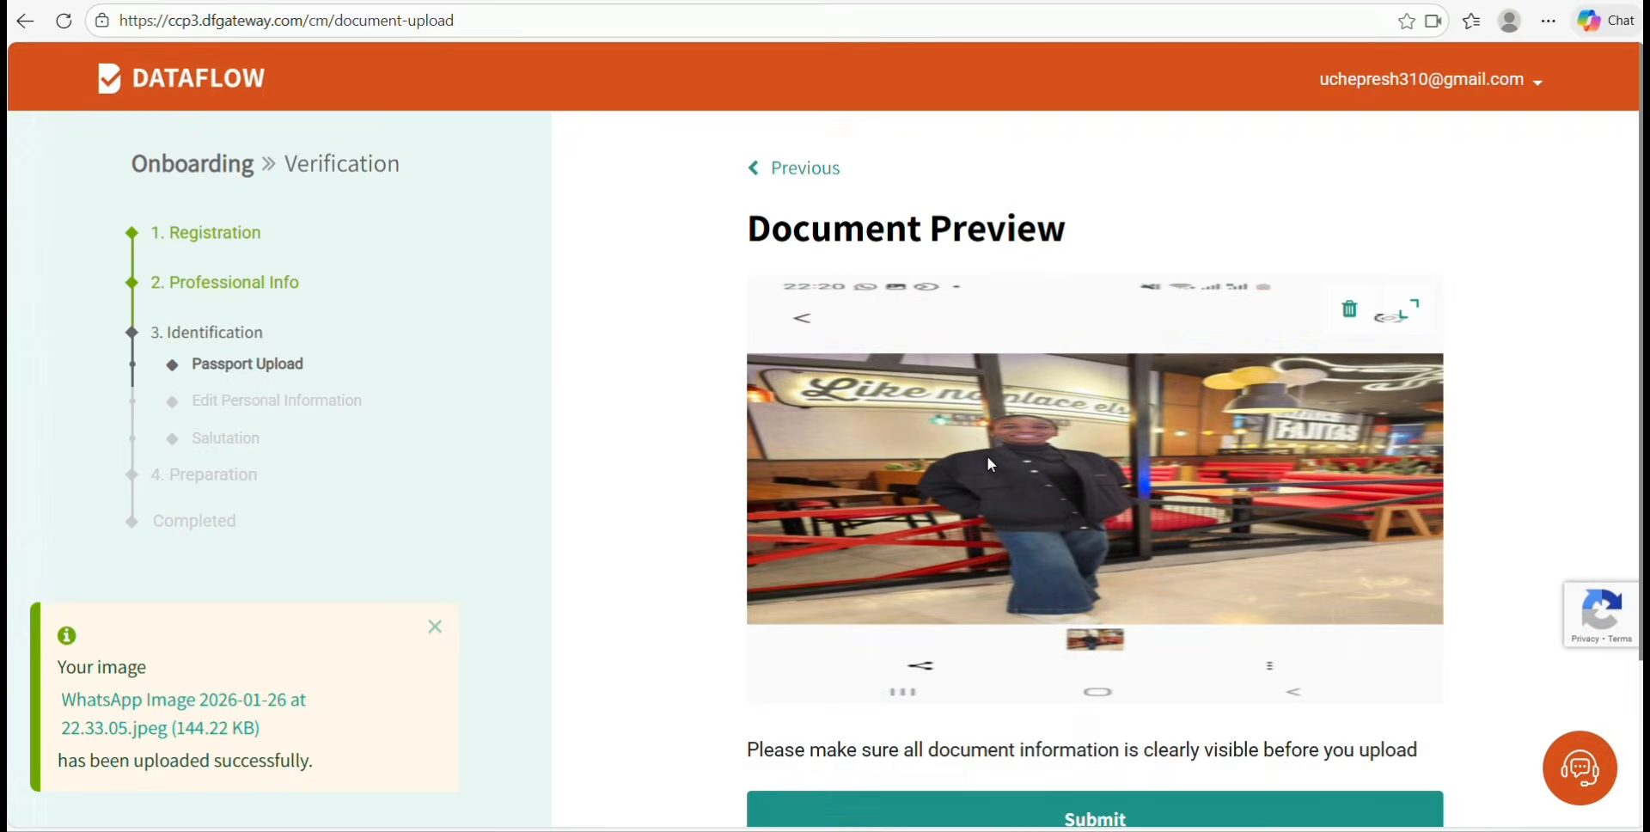
- Submit the uploaded identification image despite the invalid passport warning
scroll(1008, 470, "down", 3)
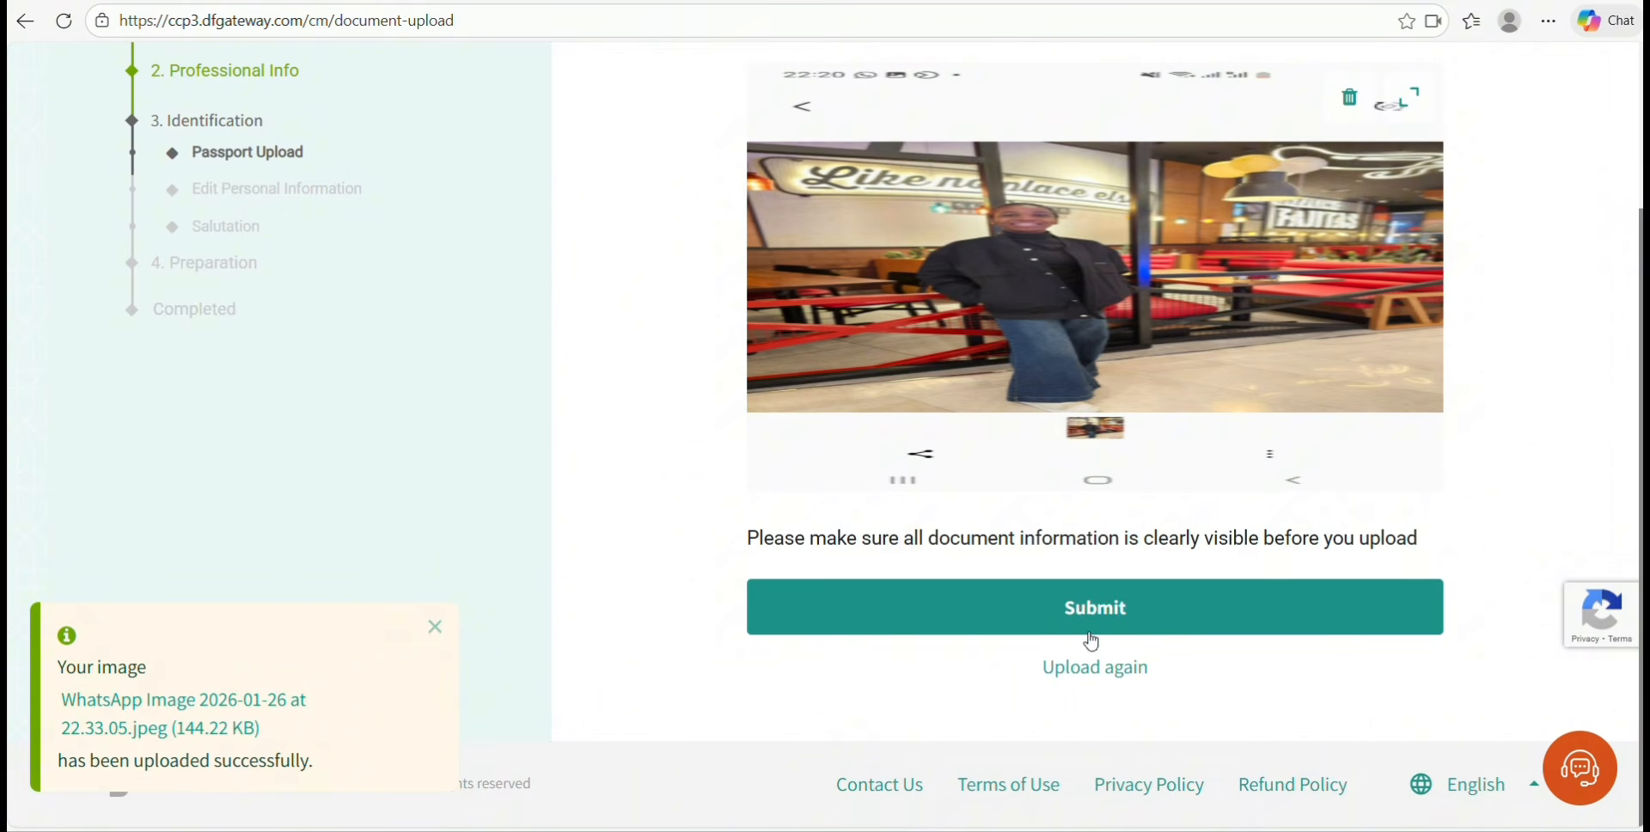
left_click(1115, 597)
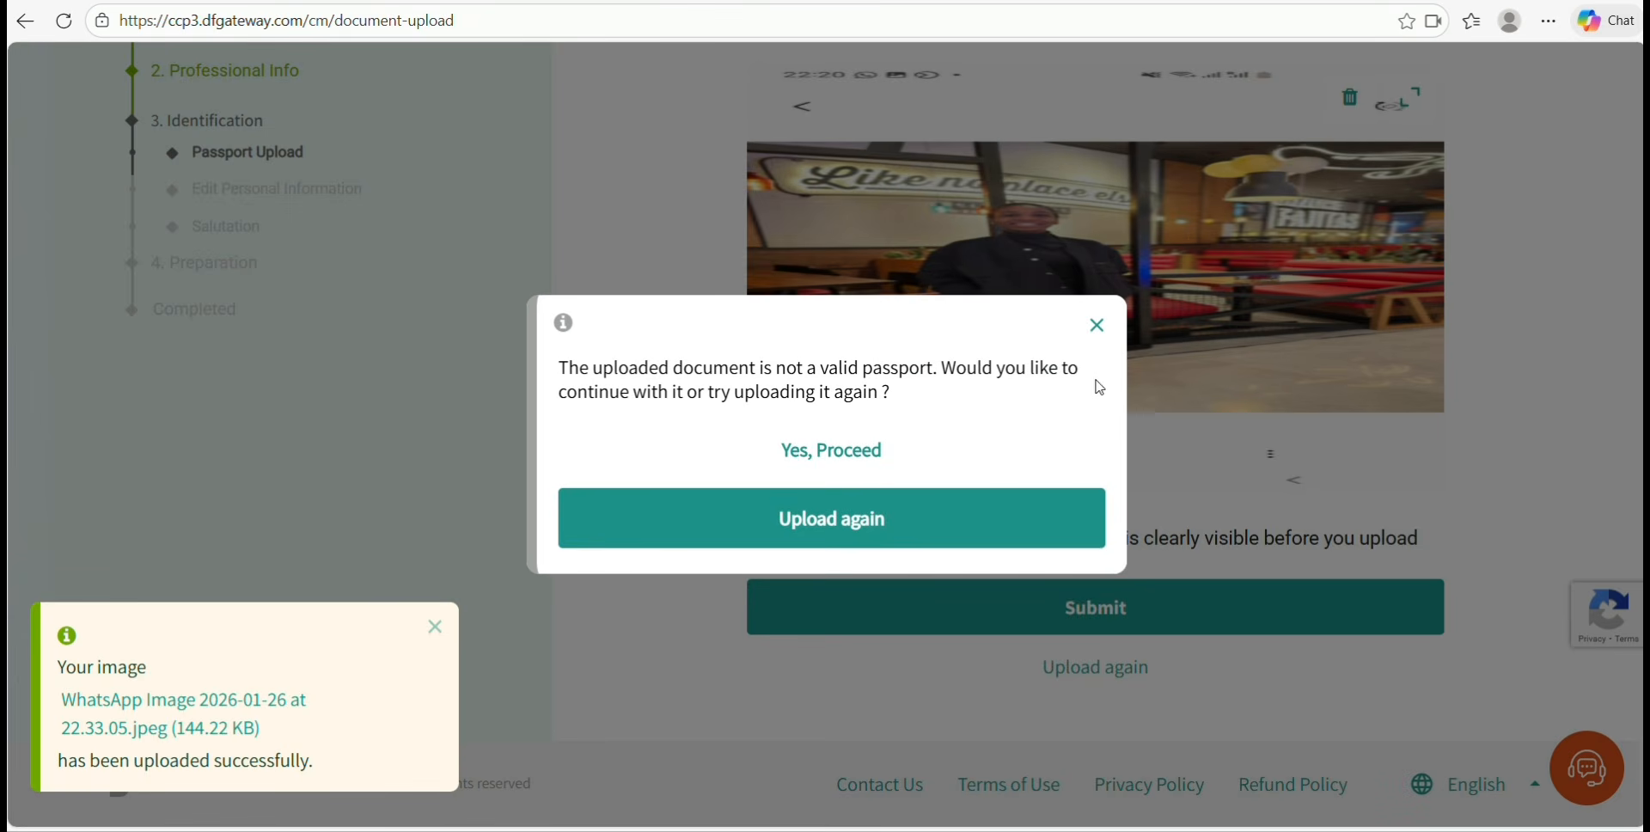
left_click(854, 460)
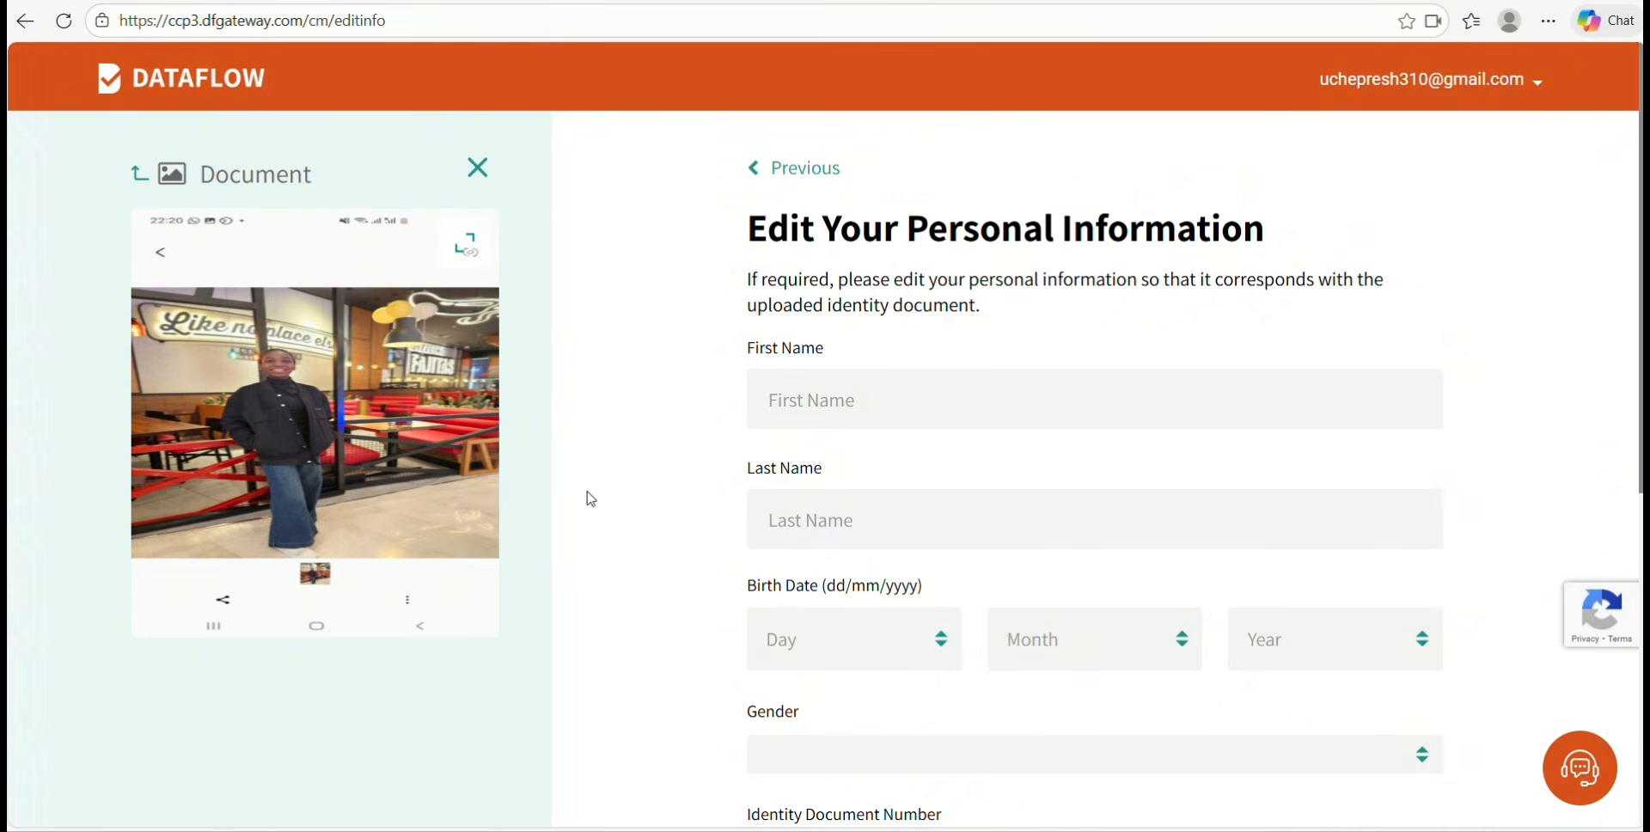
- Set the document expiry date to 20 January 2027
scroll(825, 468, "down", 5)
scroll(825, 468, "up", 5)
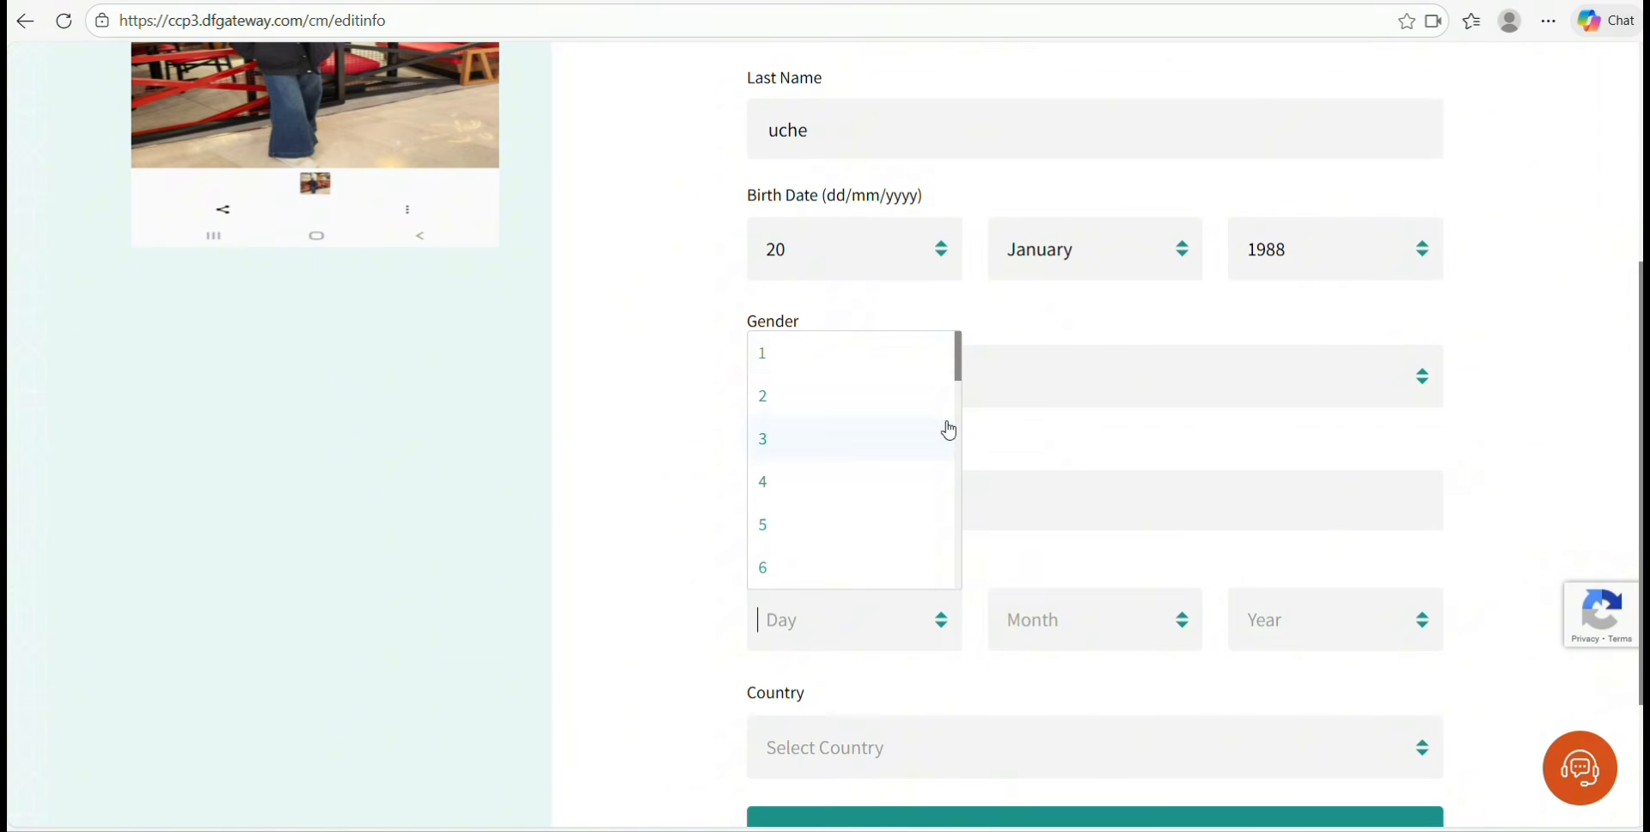
left_click_drag(963, 367, 953, 497)
left_click(889, 482)
left_click(1108, 635)
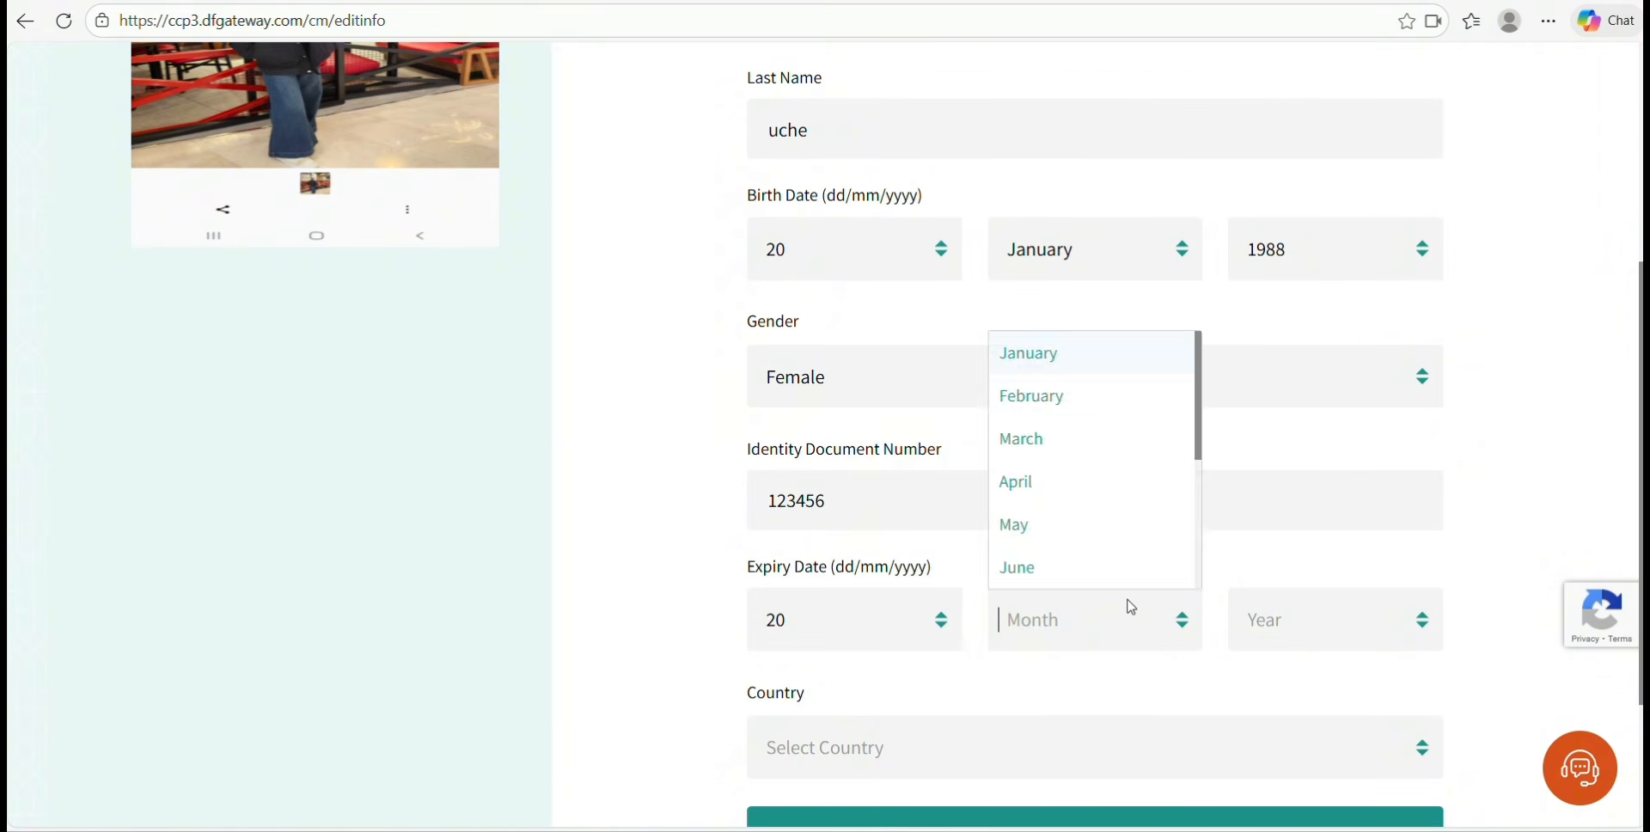
left_click(1152, 366)
left_click(1402, 642)
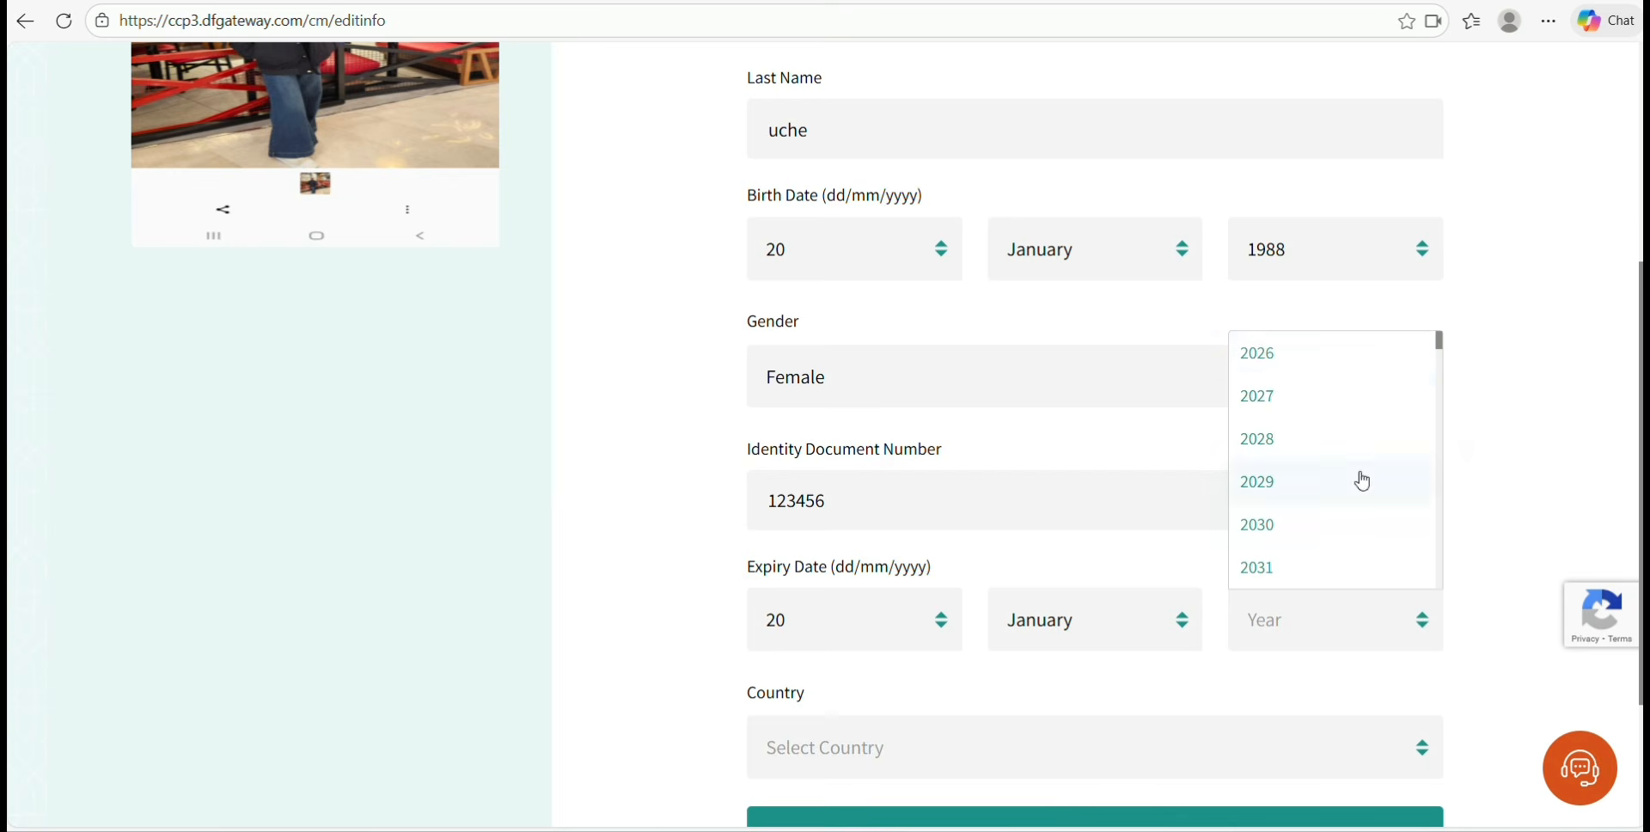
left_click(1329, 402)
- Select Nigeria as the country and submit the personal information
left_click(1082, 726)
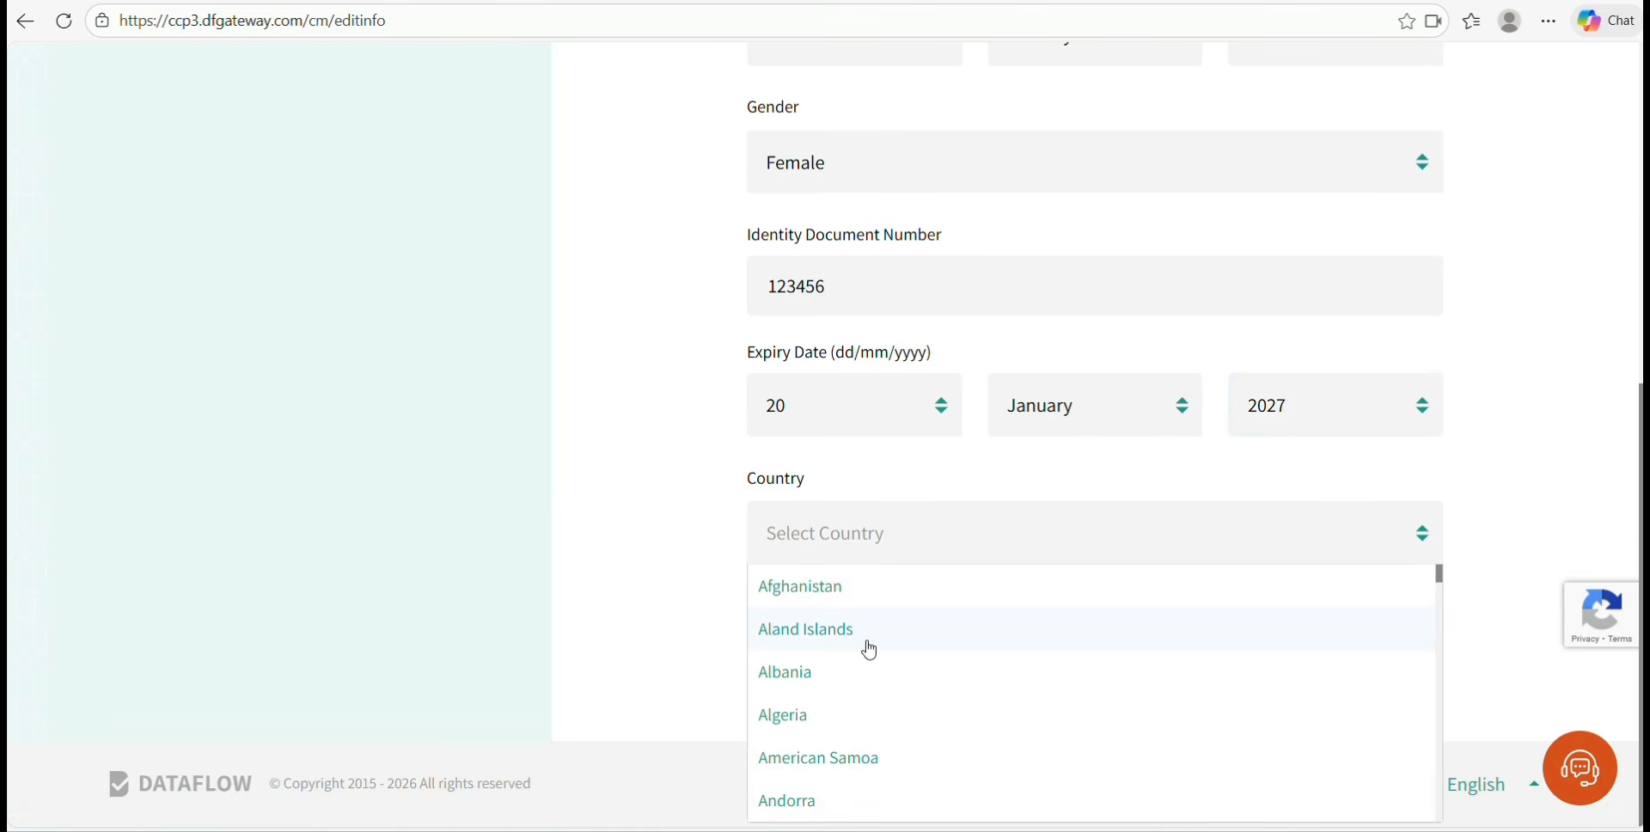
type("nige")
left_click(791, 632)
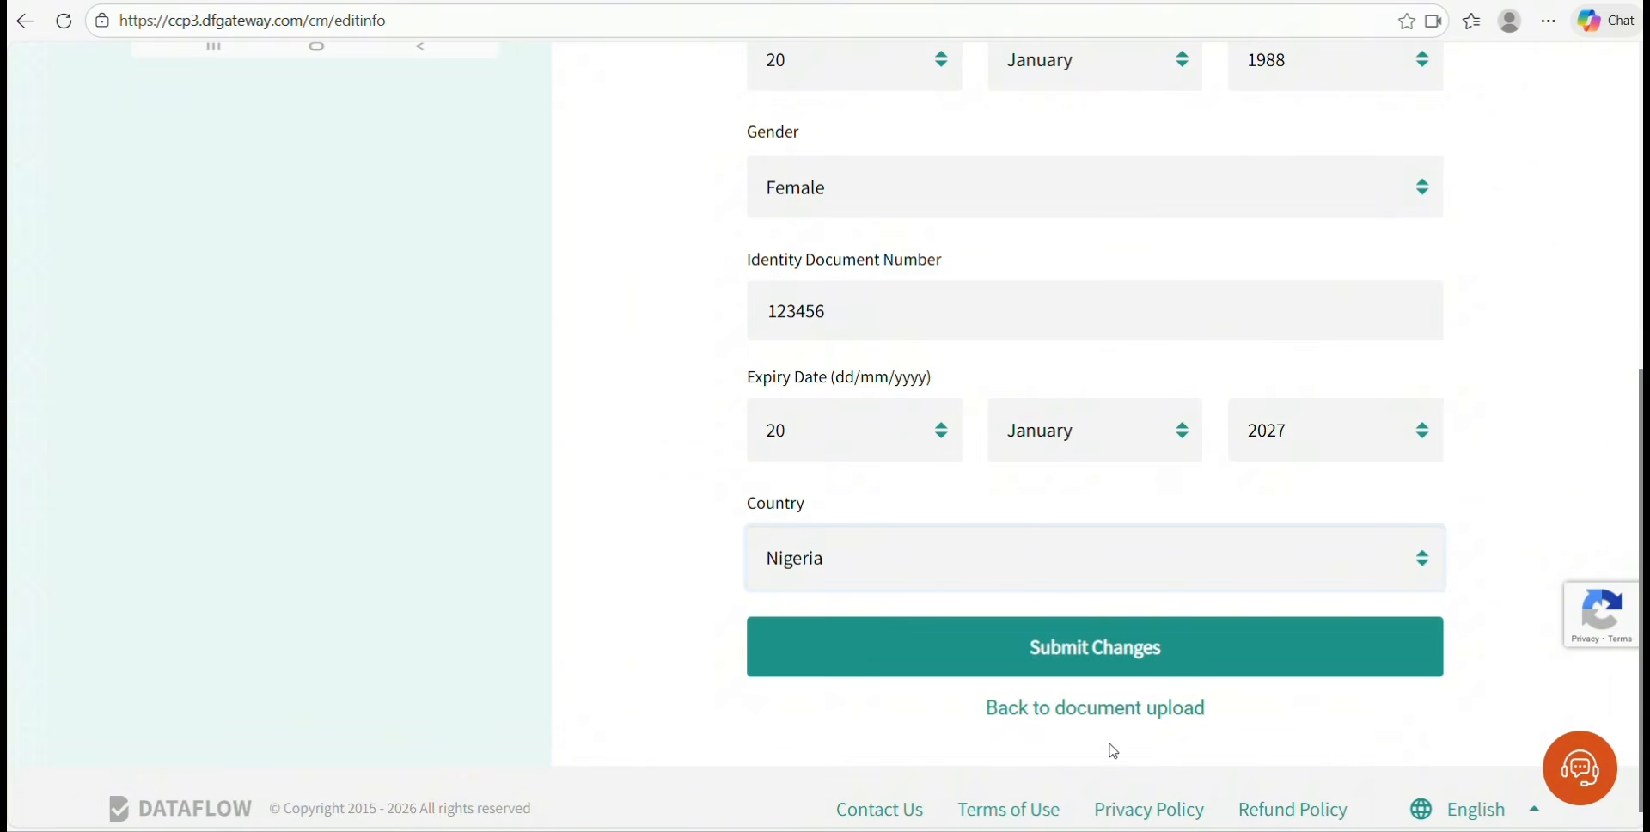
scroll(1196, 685, "down", 1)
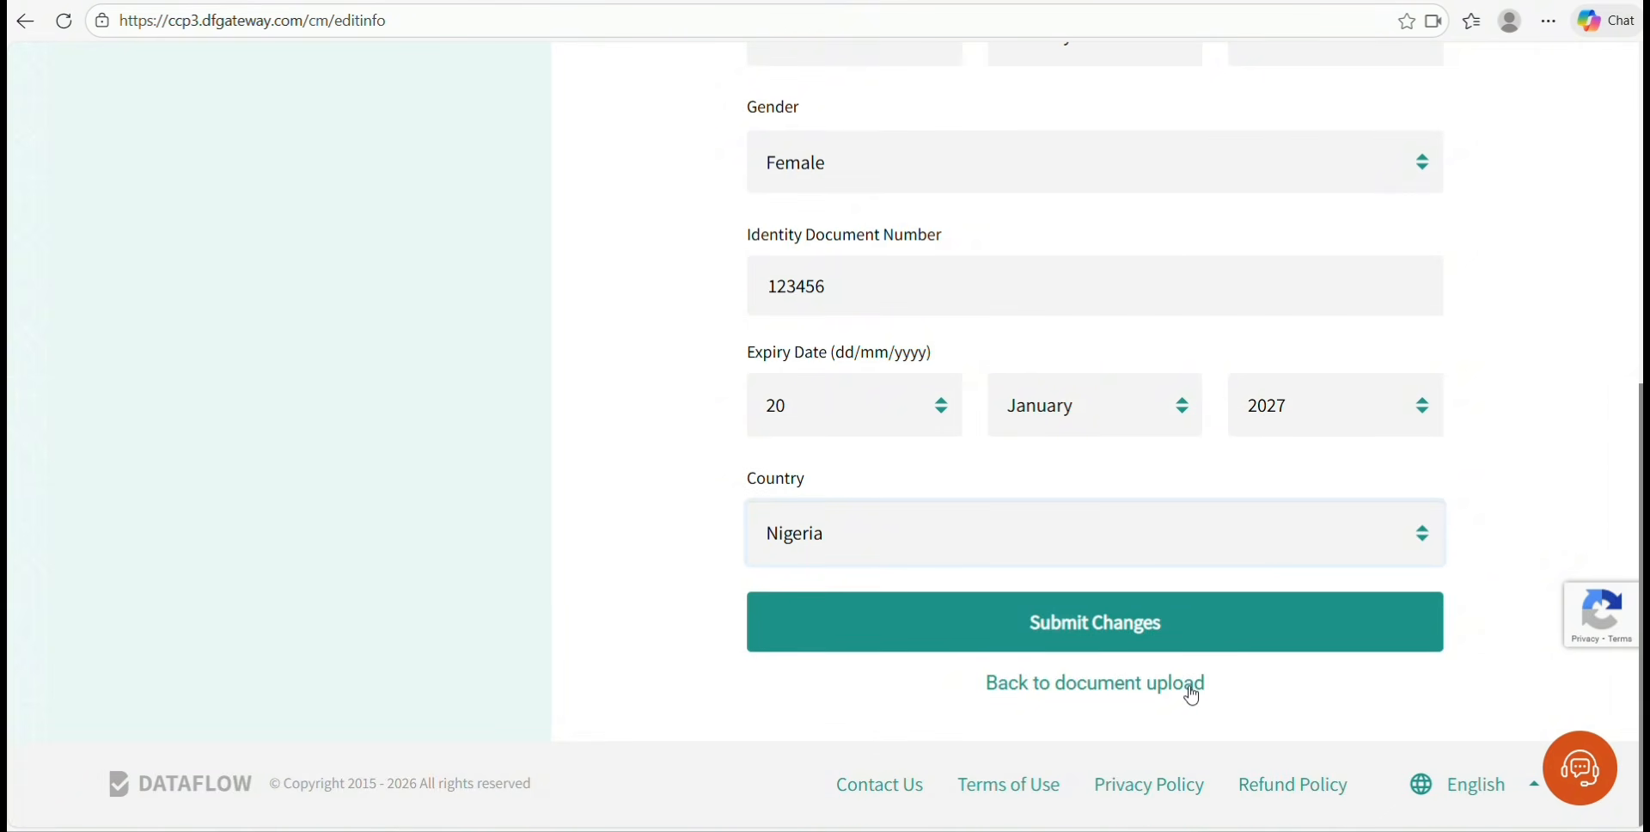
left_click(1196, 626)
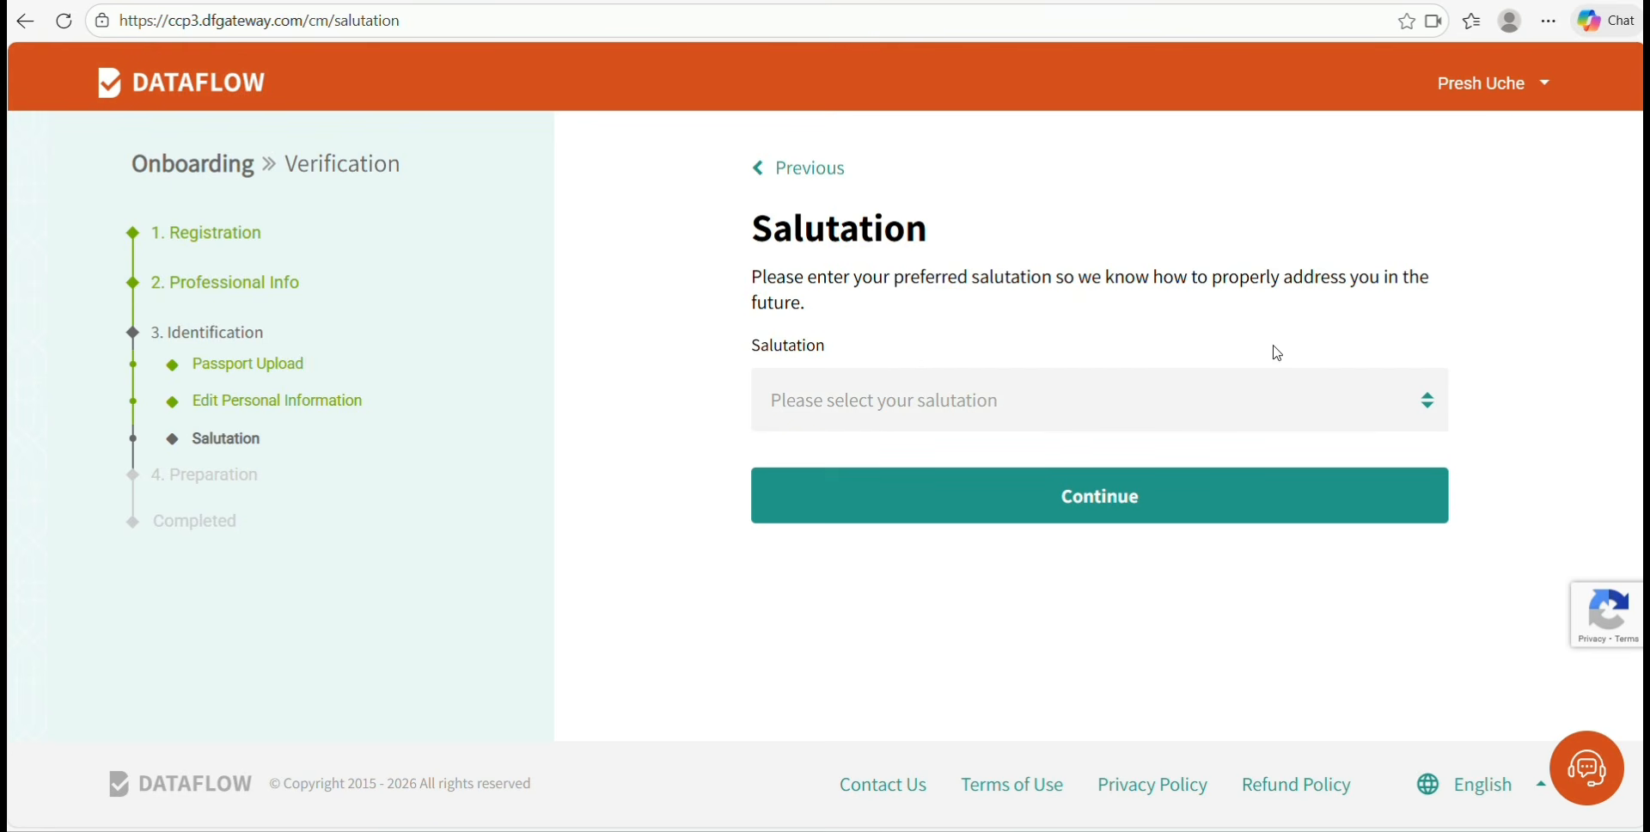
- Set the salutation to Mrs. and continue
left_click(1113, 411)
left_click(787, 622)
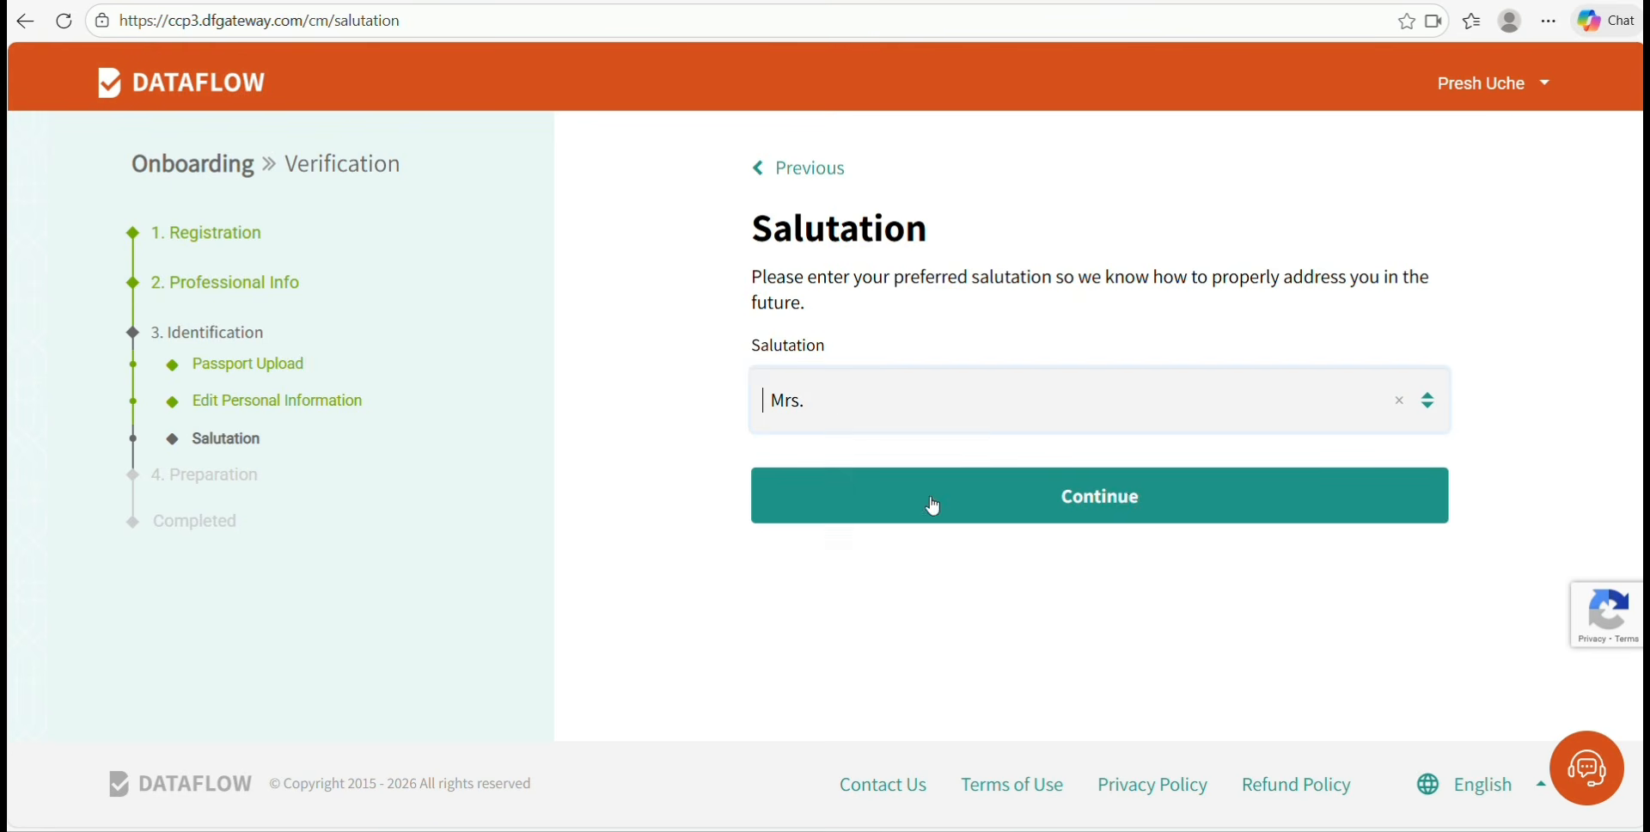
left_click(1131, 497)
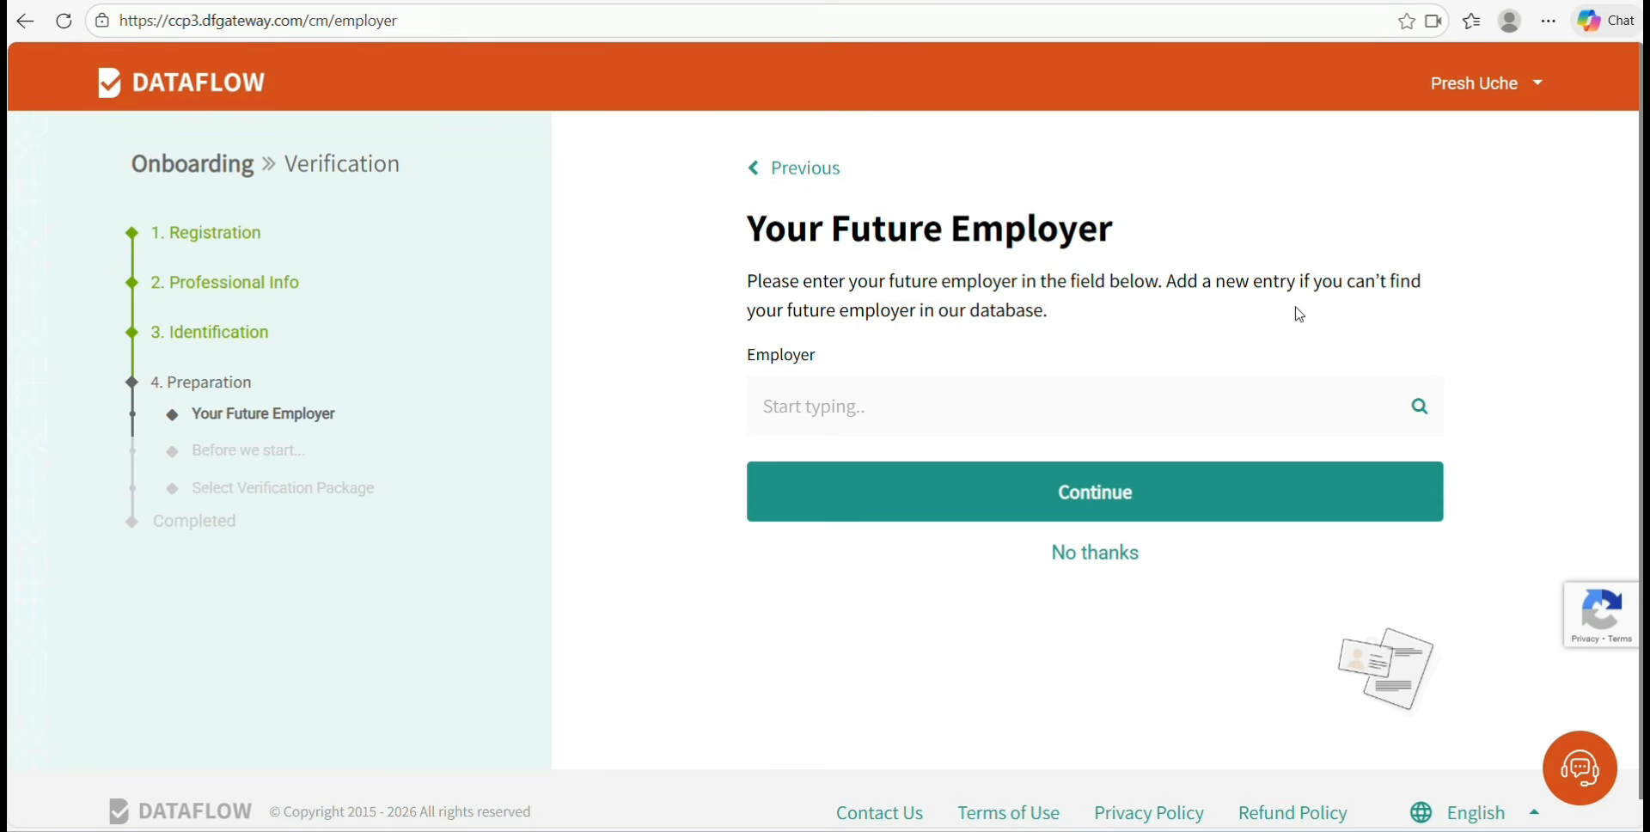
- Choose DONT HAVE AN ALLOCATED FACILITY YET as the future employer and continue
left_click(903, 407)
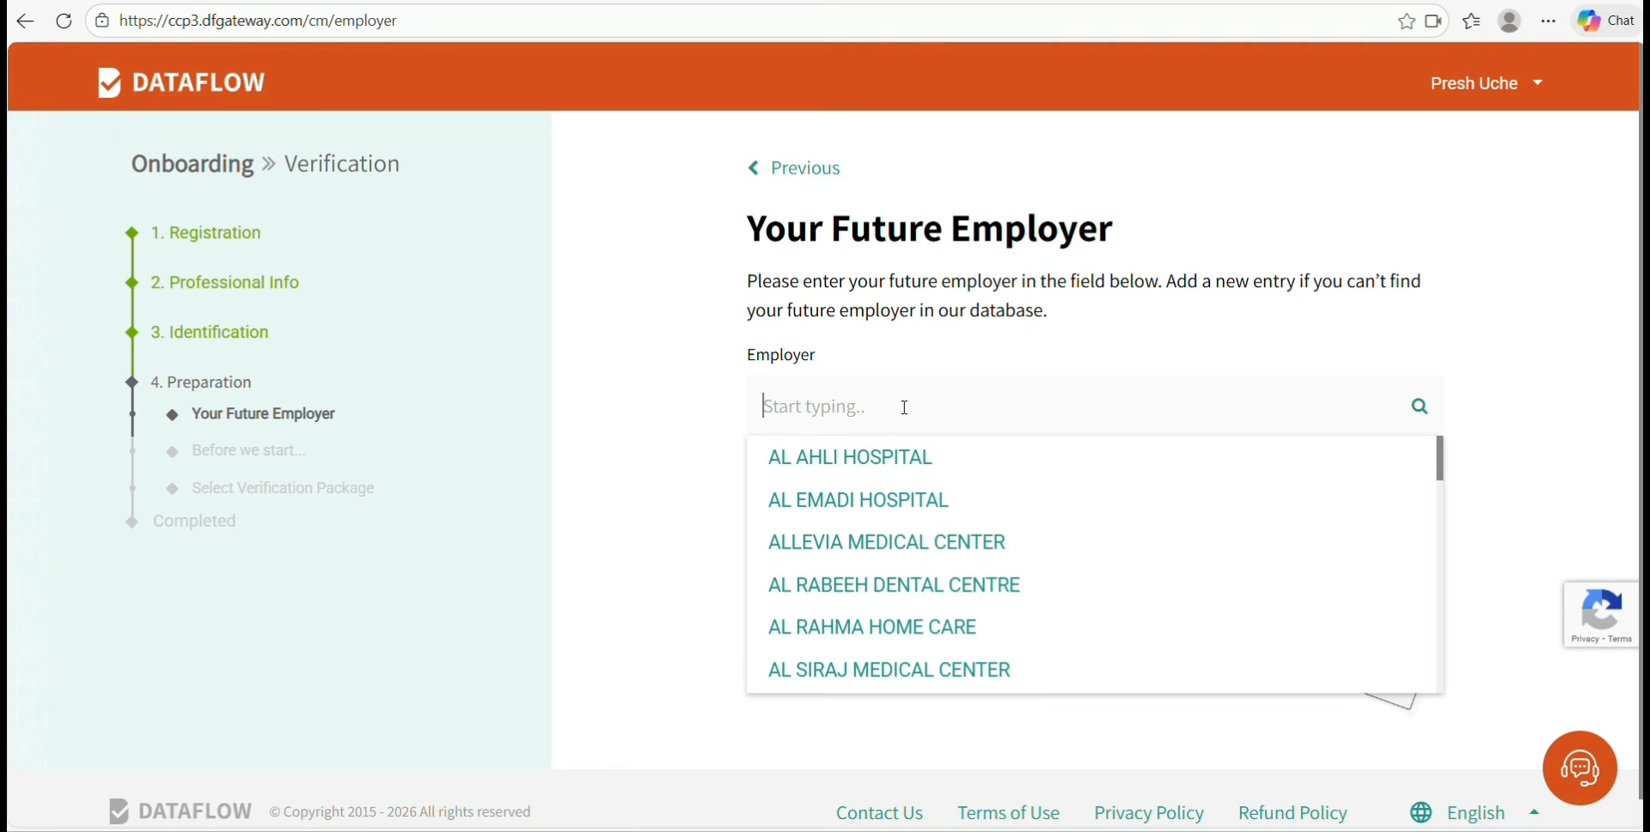
scroll(927, 560, "down", 5)
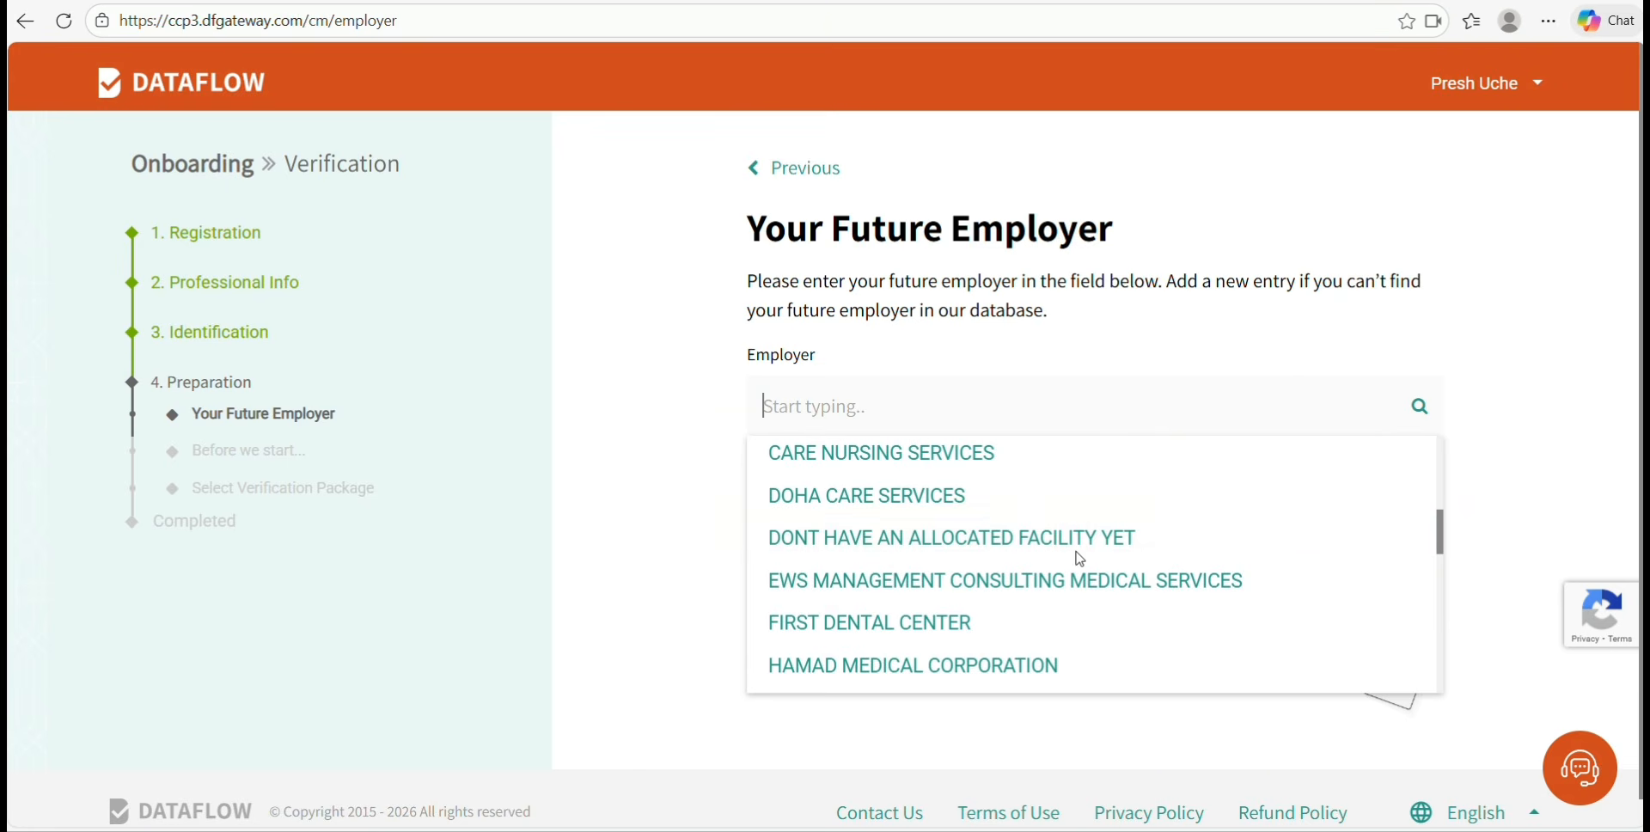
left_click(1011, 541)
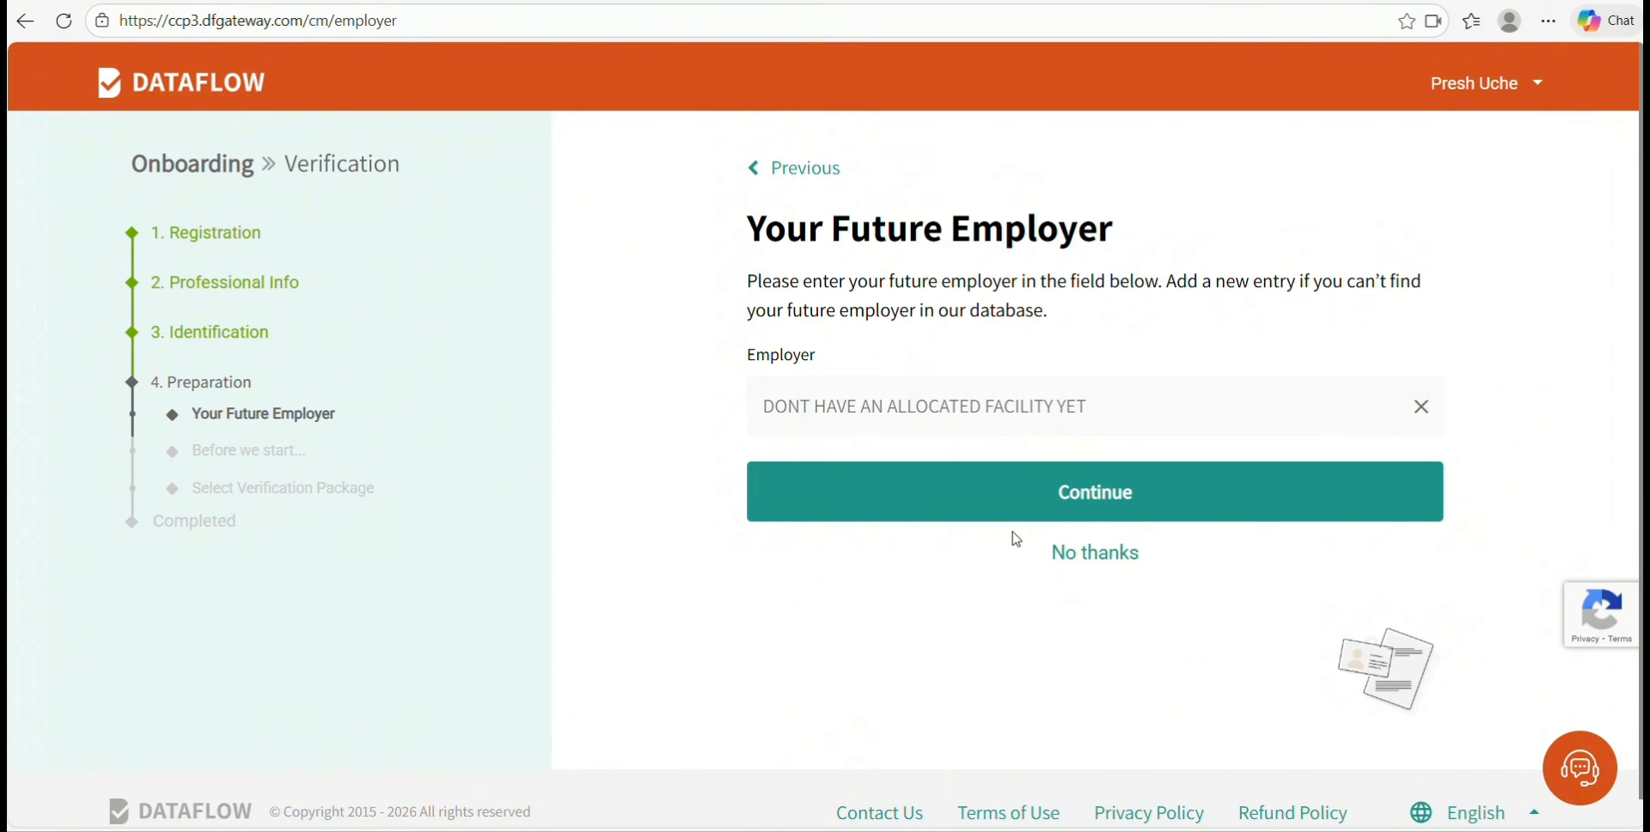
left_click(1144, 515)
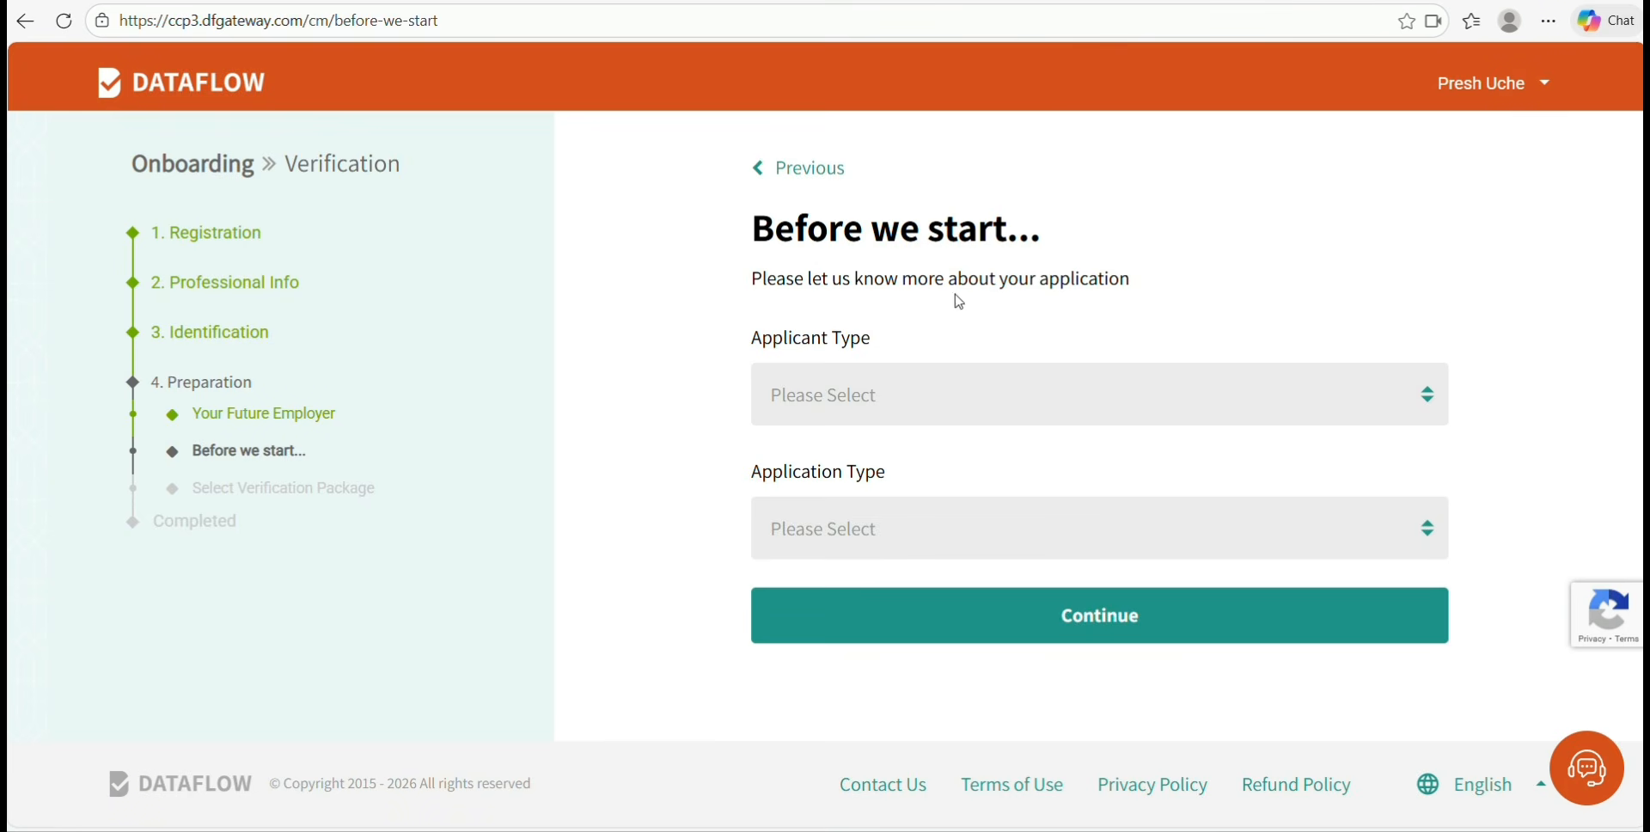
- Set applicant type to Experienced and application type to New, then continue
left_click(1014, 387)
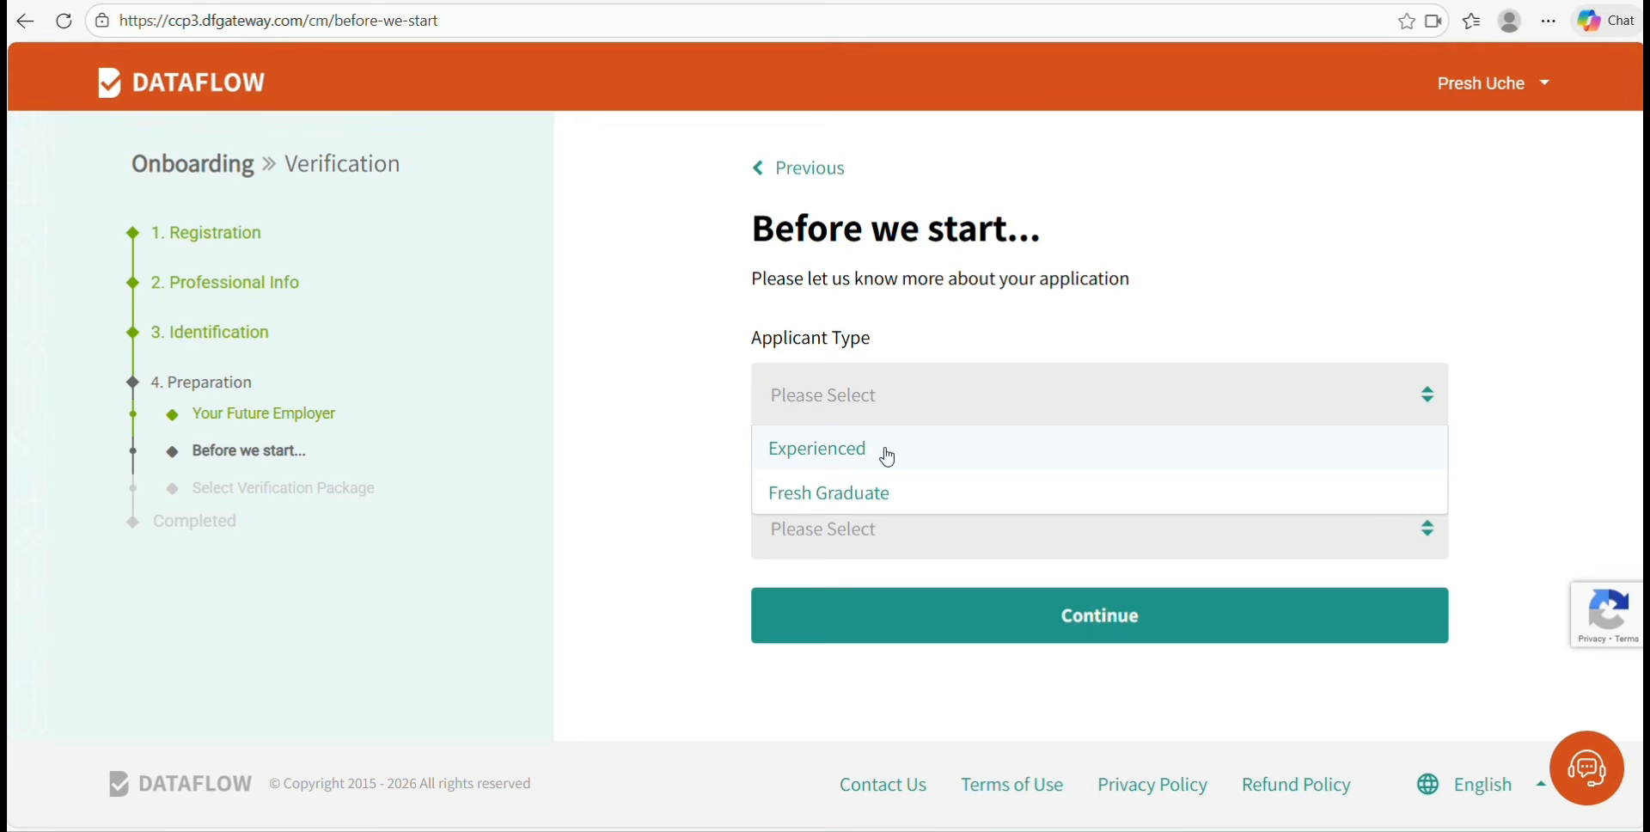
left_click(843, 457)
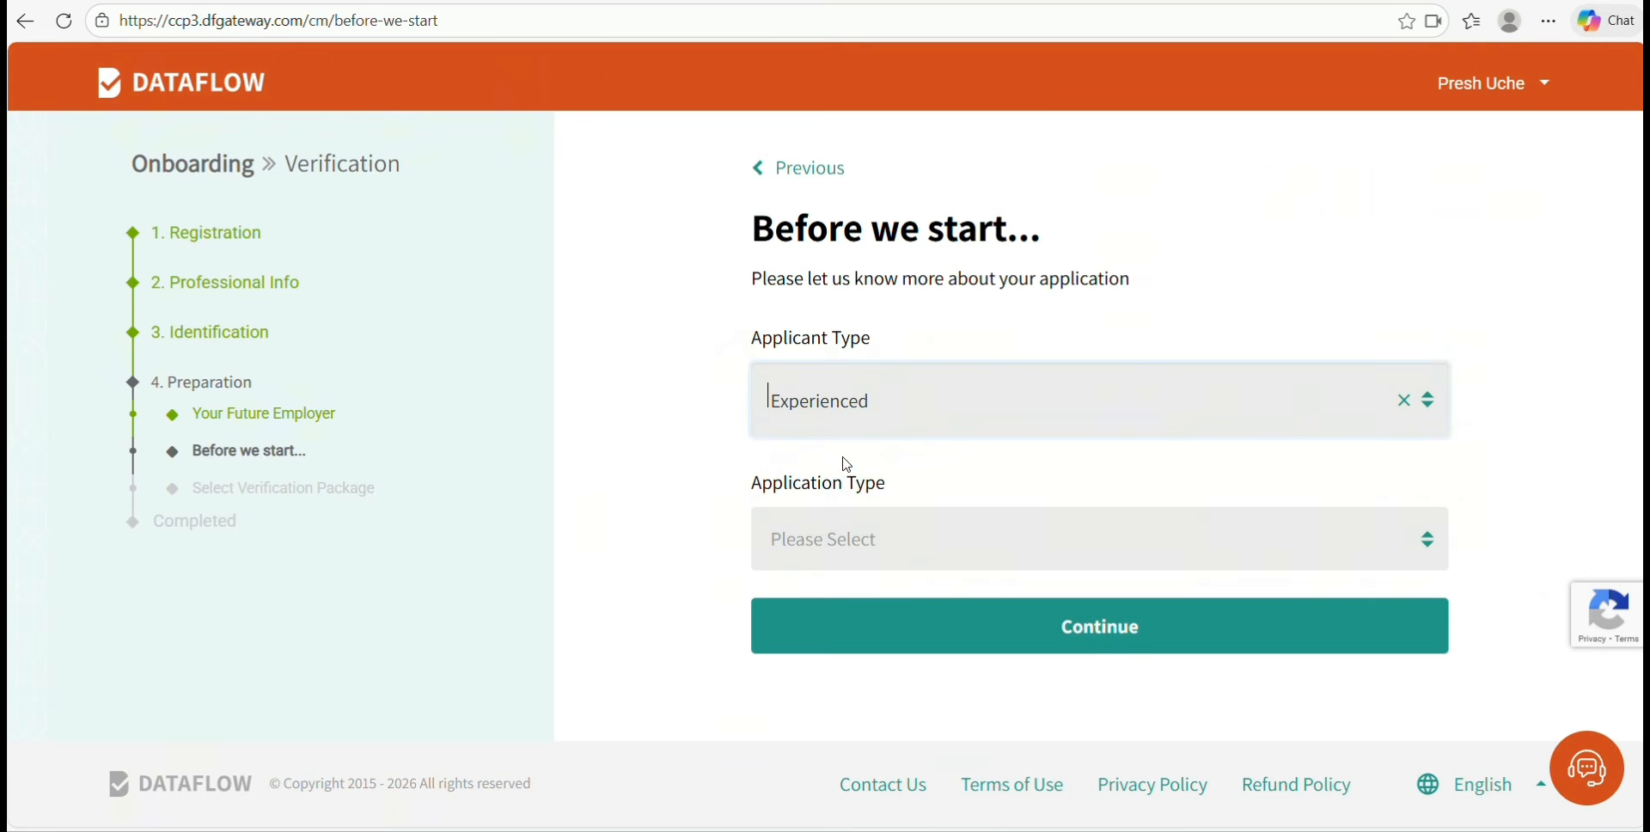
left_click(851, 555)
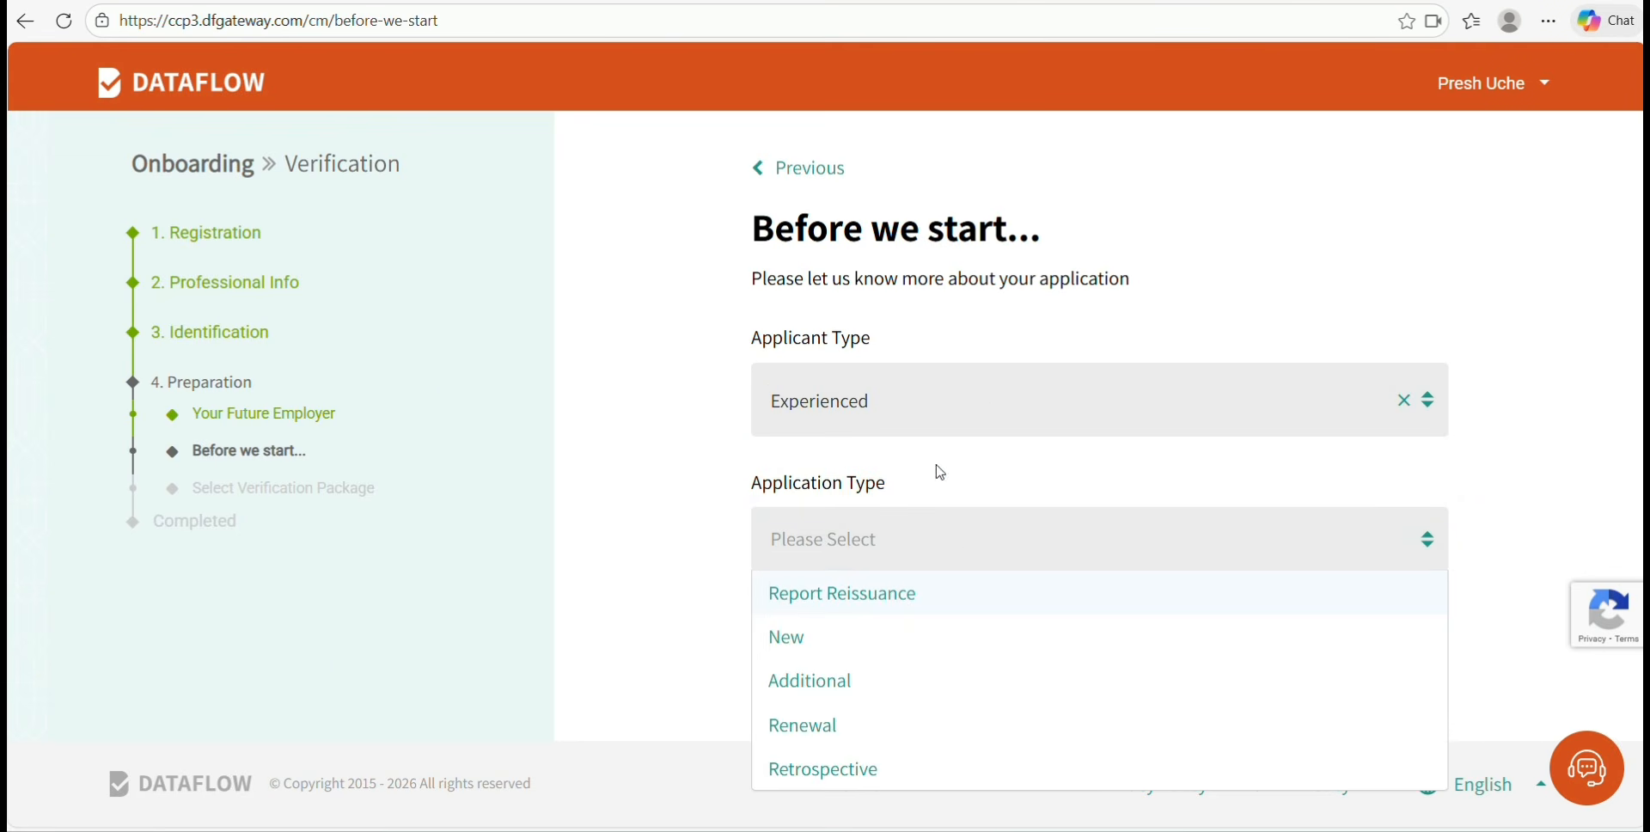
left_click(820, 638)
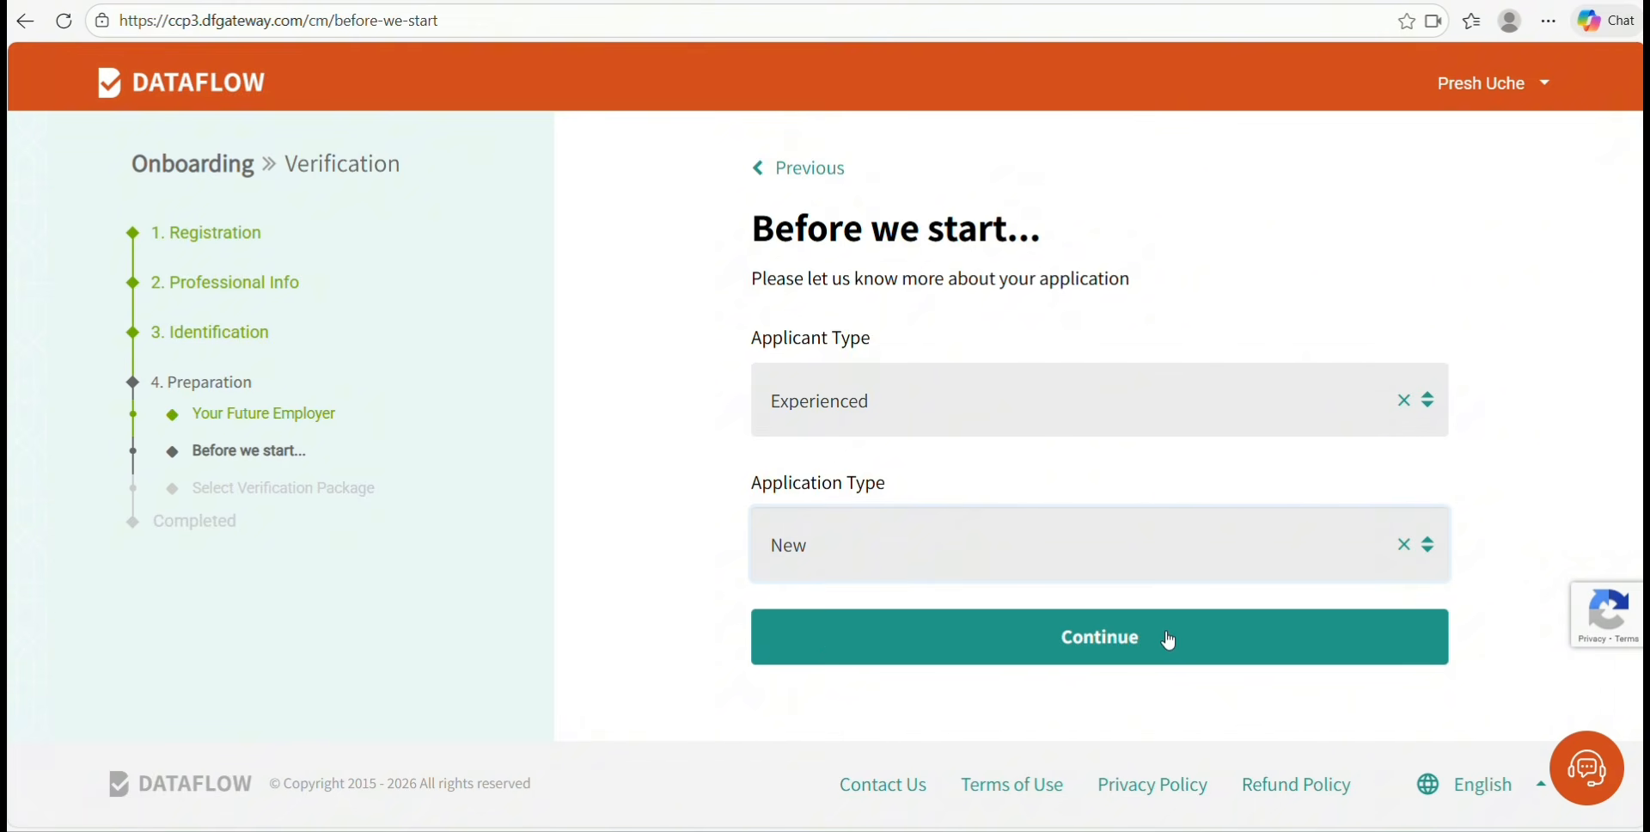
left_click(998, 553)
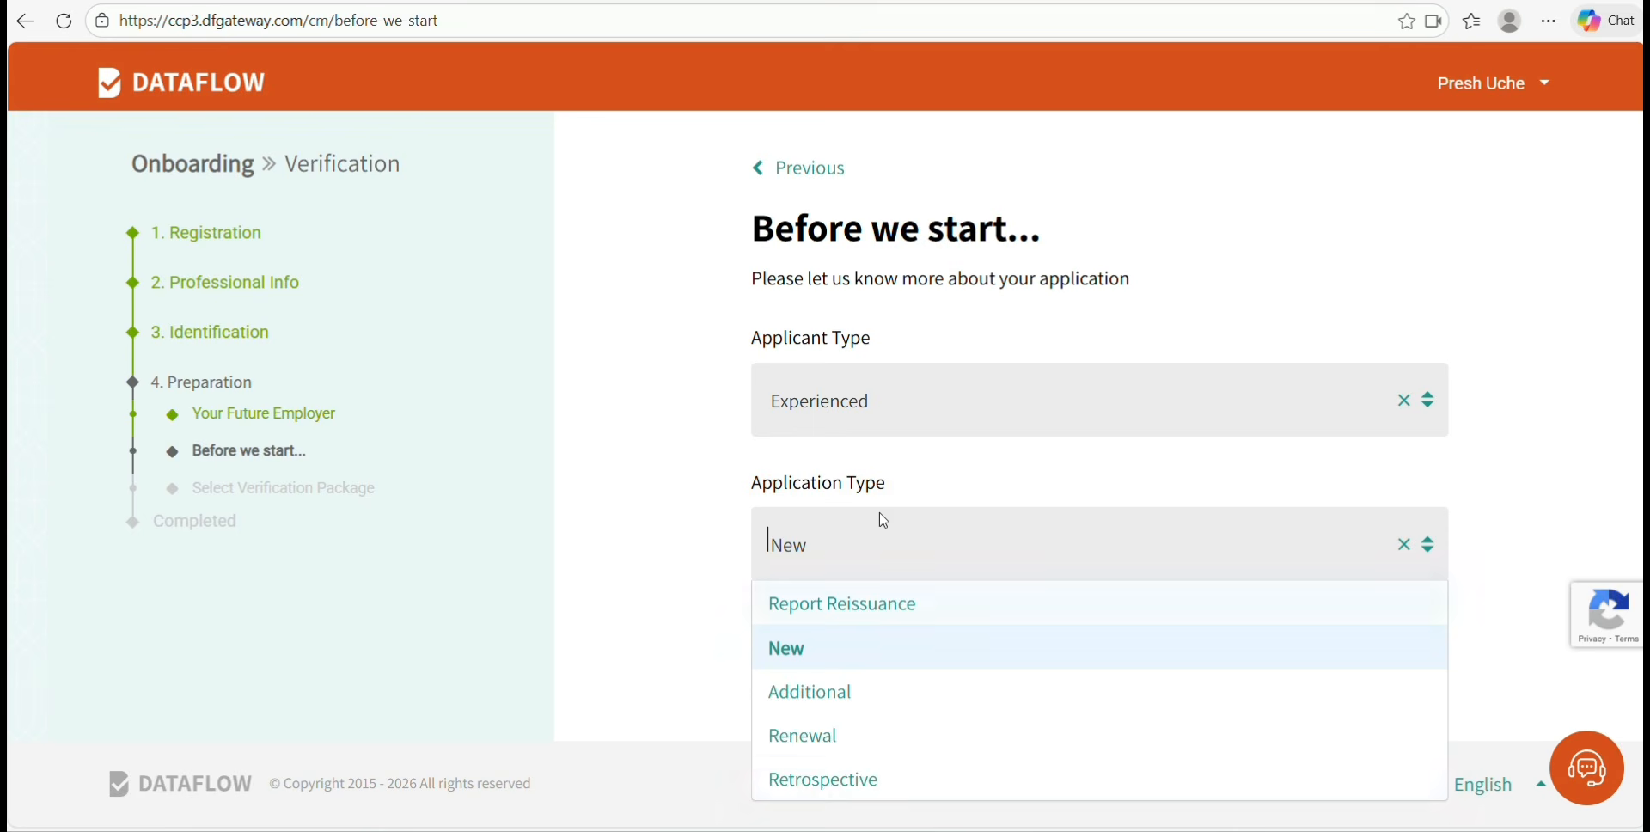
left_click(755, 523)
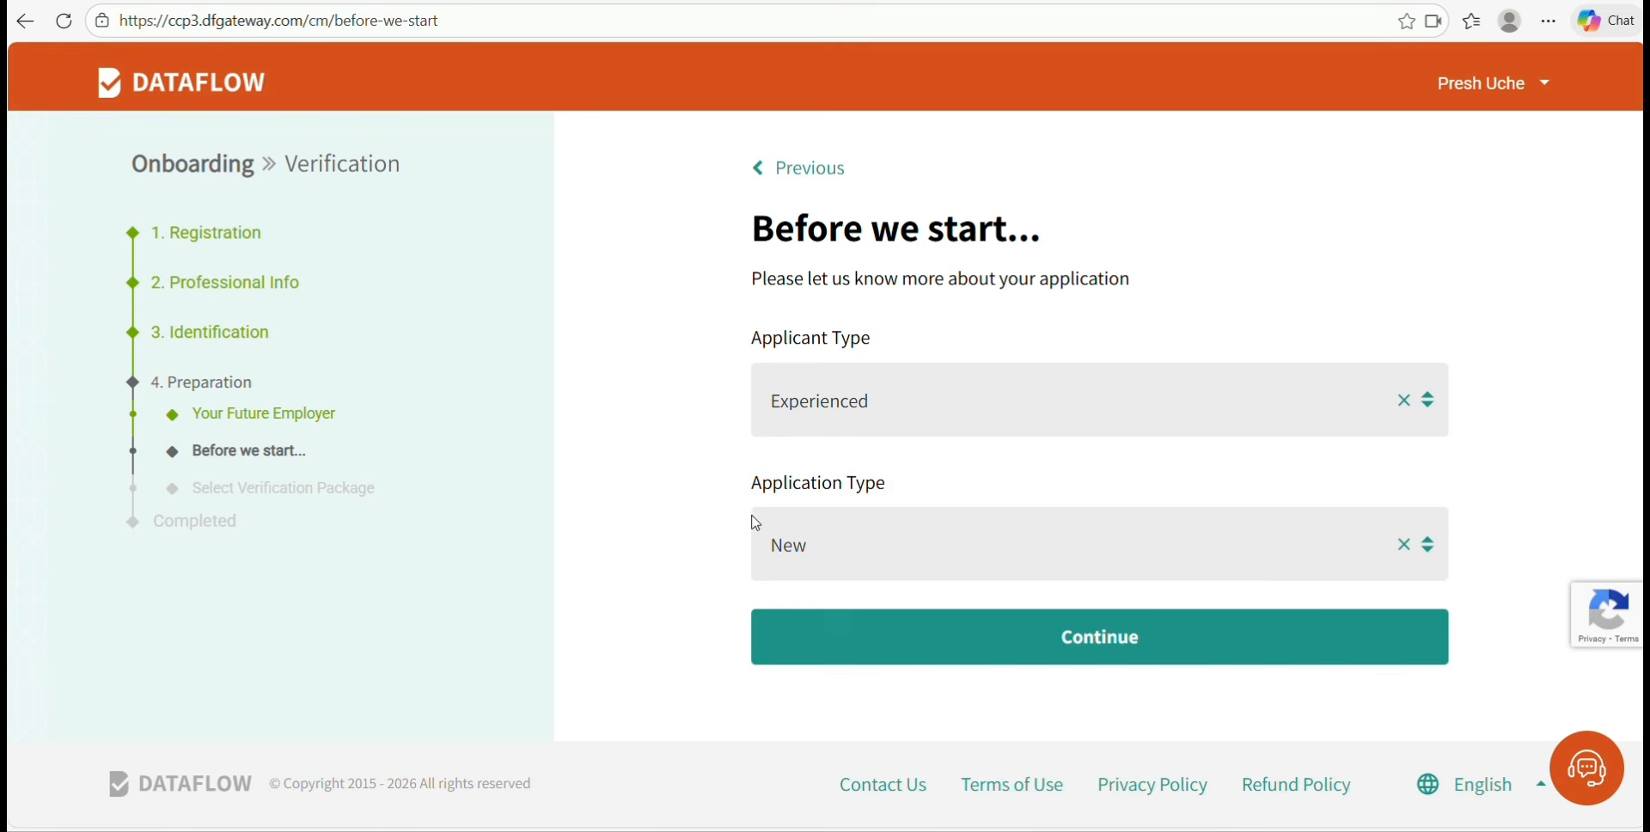
left_click(1131, 653)
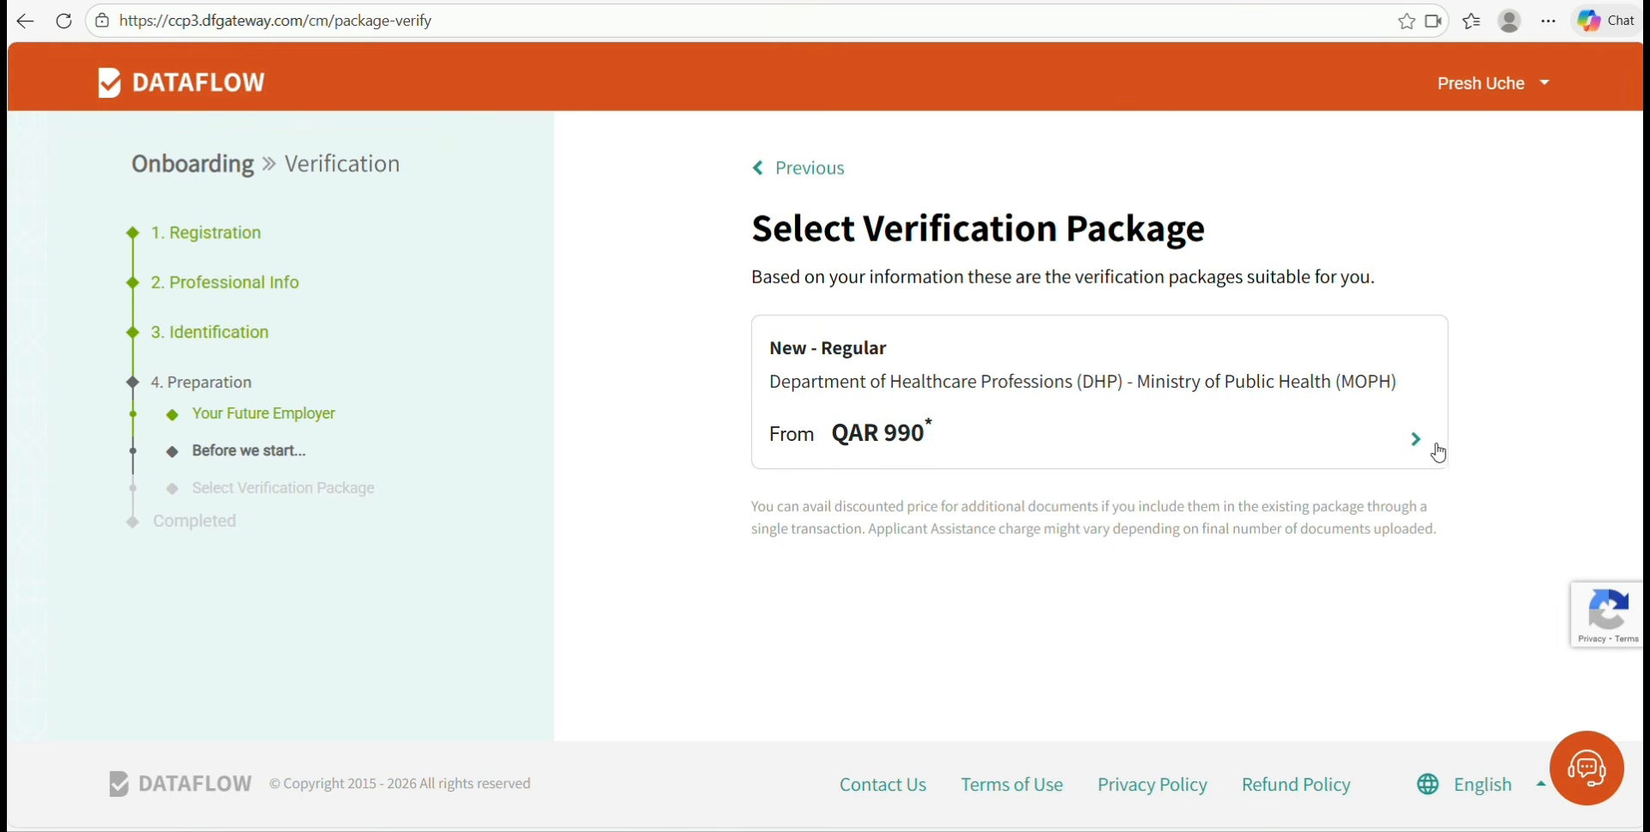
- Select the New - Regular package at QAR 990.00 and confirm it to proceed
left_click(1415, 439)
scroll(1044, 520, "down", 8)
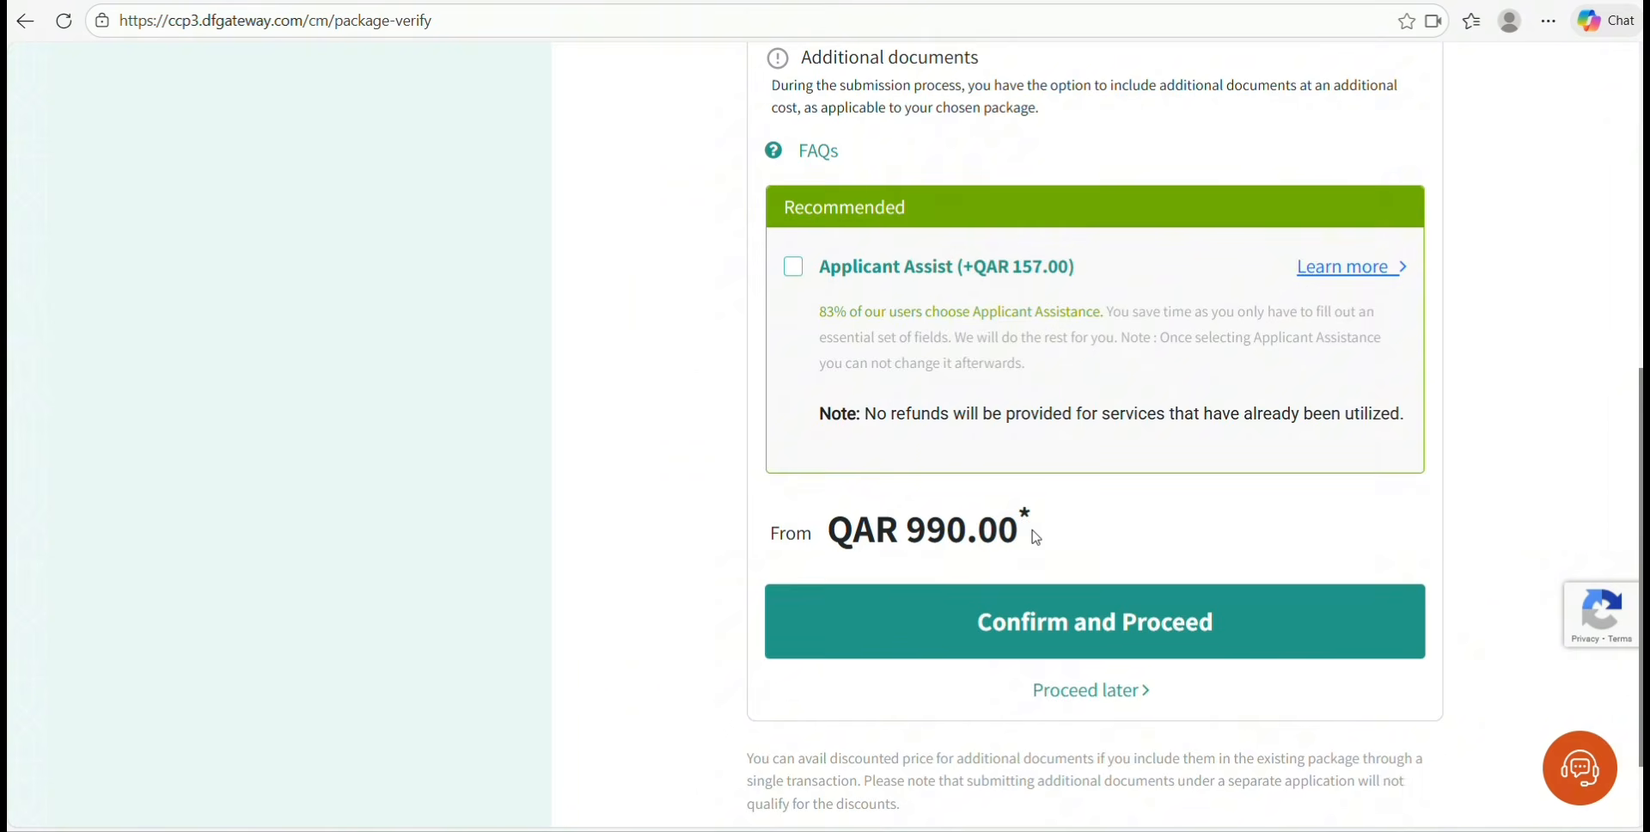
scroll(1000, 330, "up", 8)
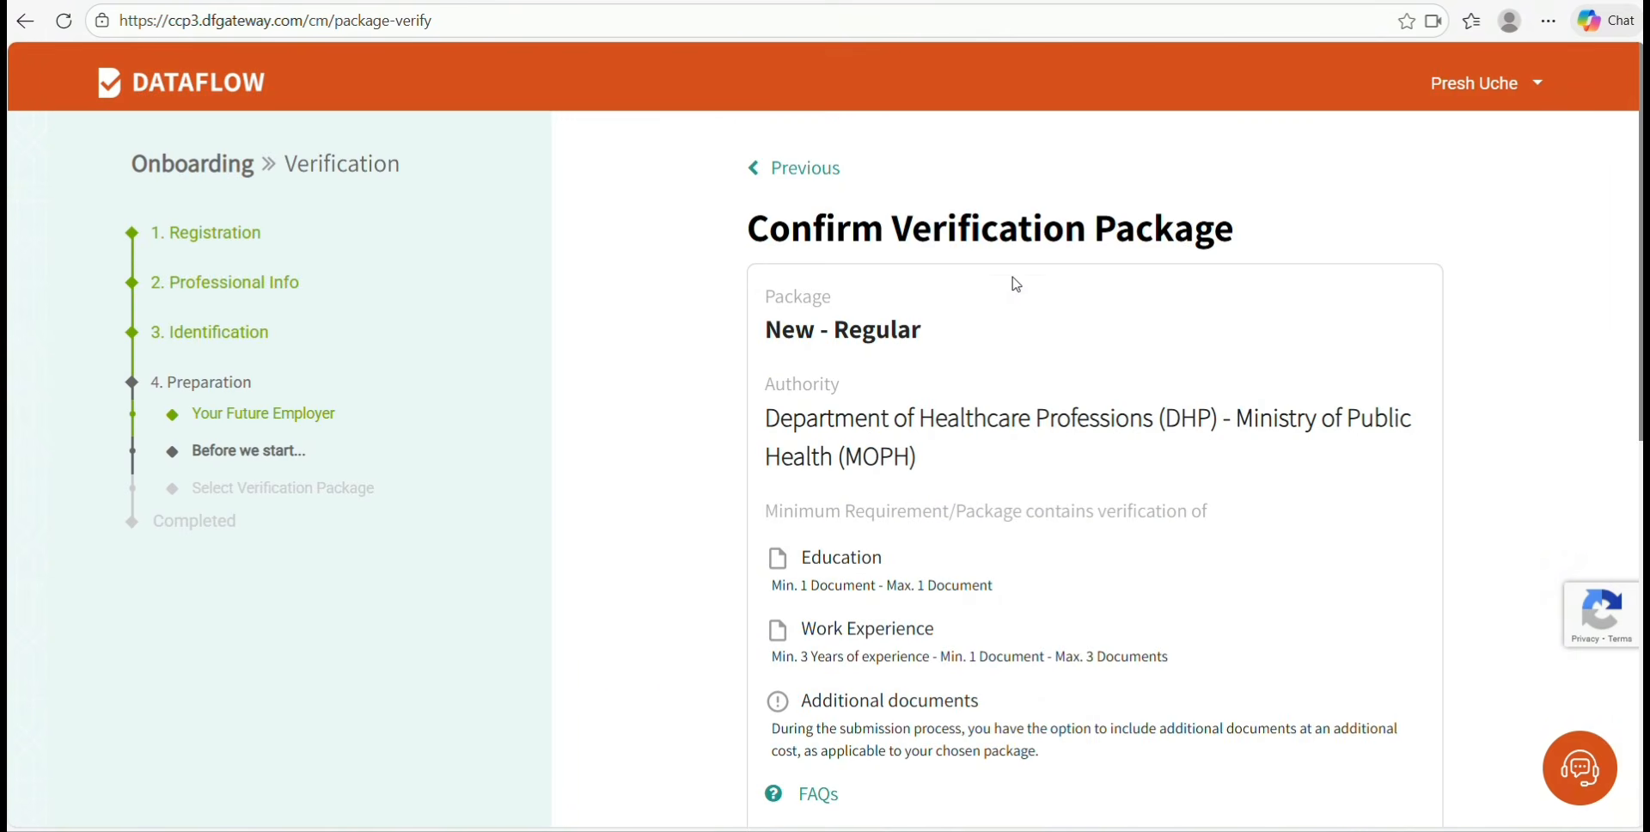
scroll(1021, 506, "down", 6)
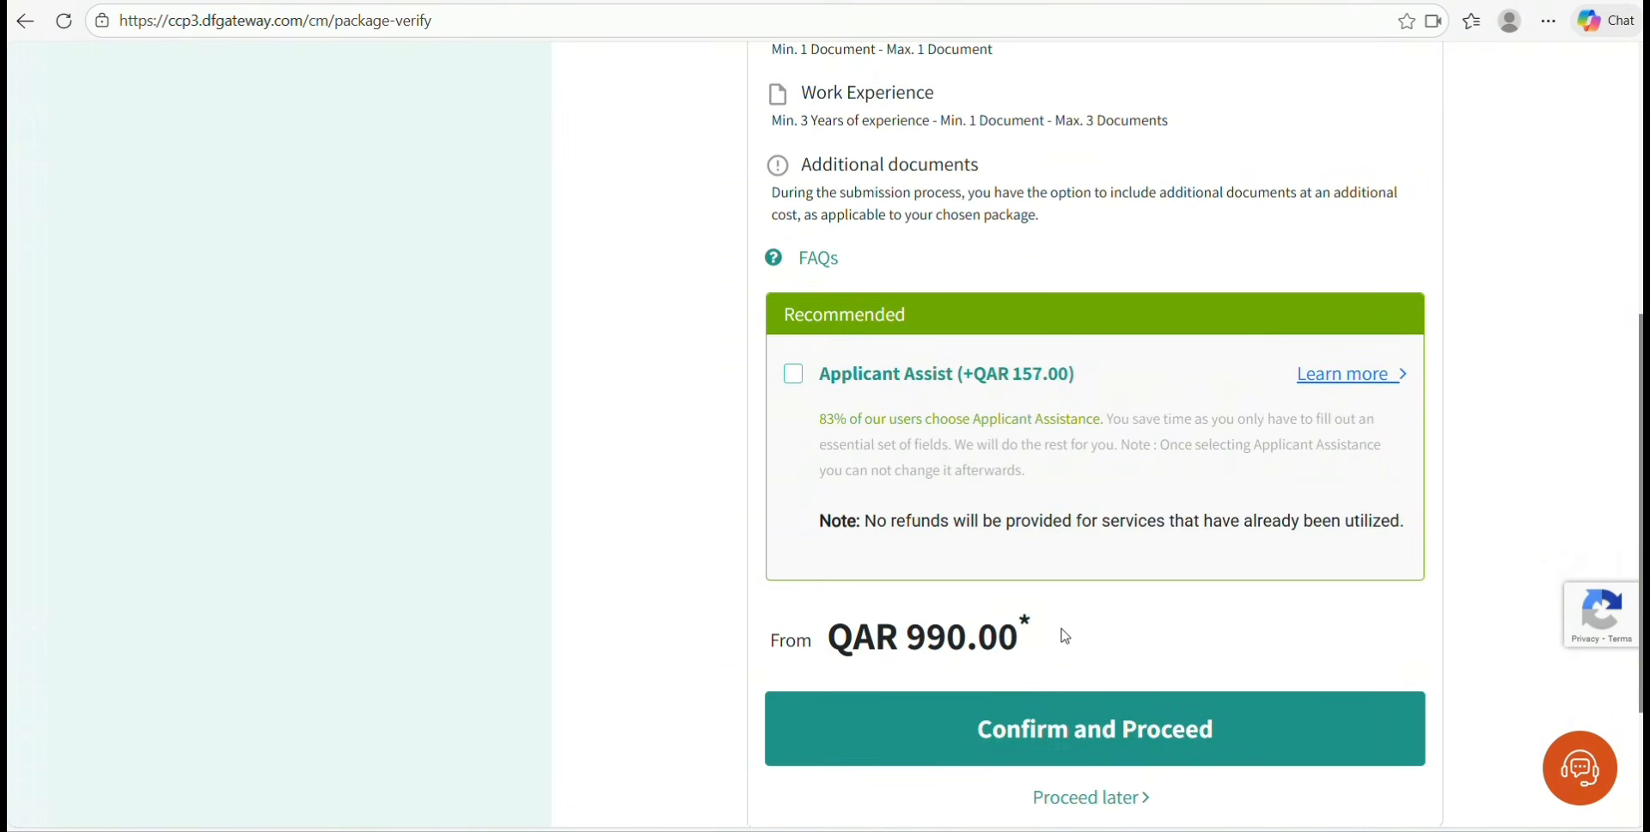
scroll(1070, 624, "up", 6)
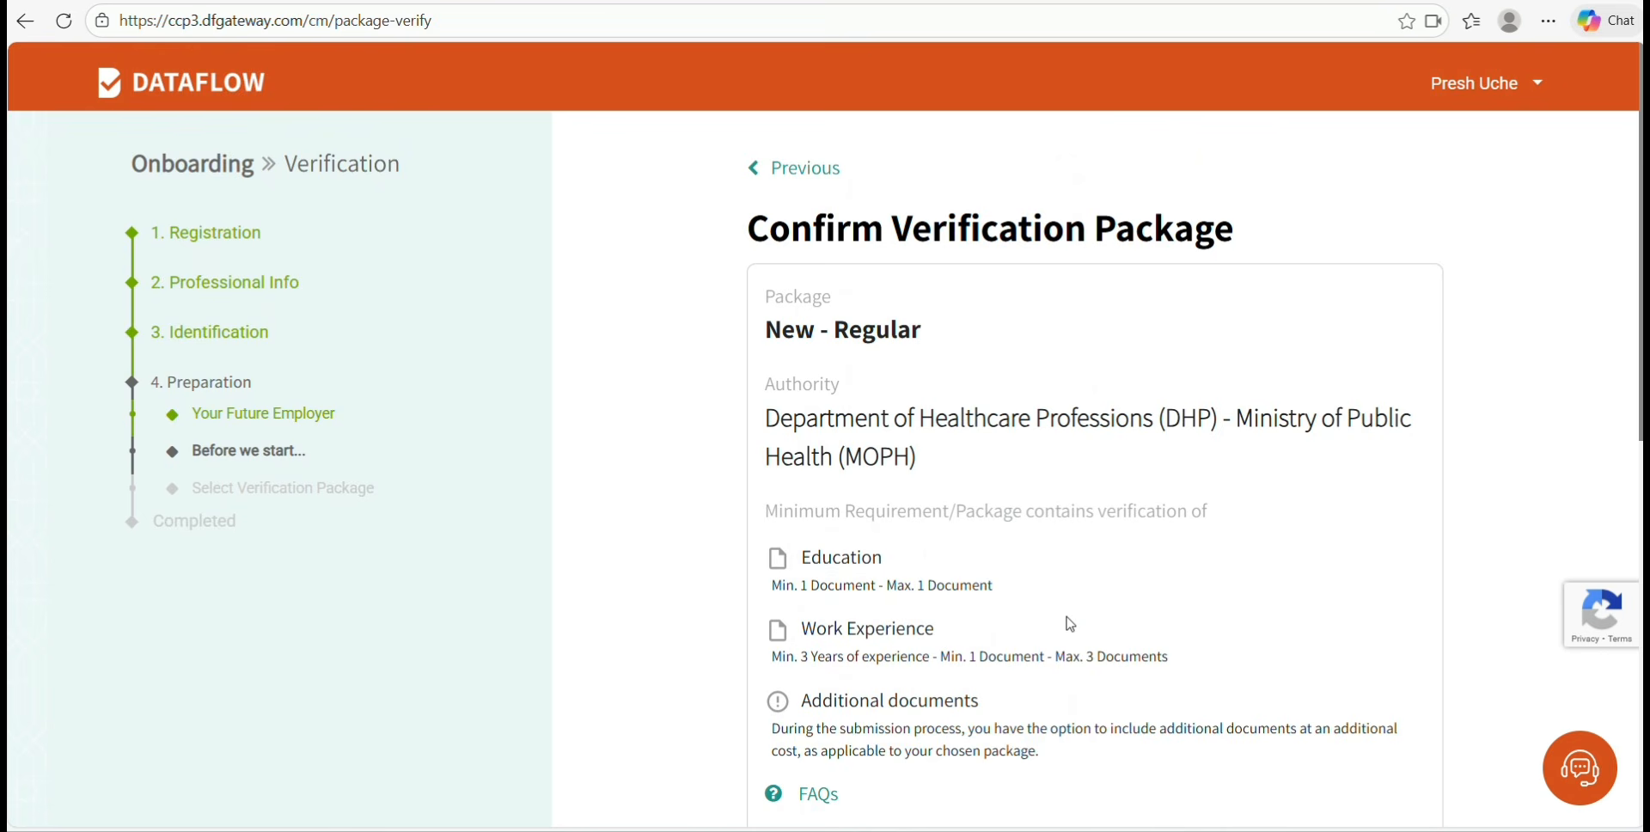
scroll(1069, 624, "down", 1)
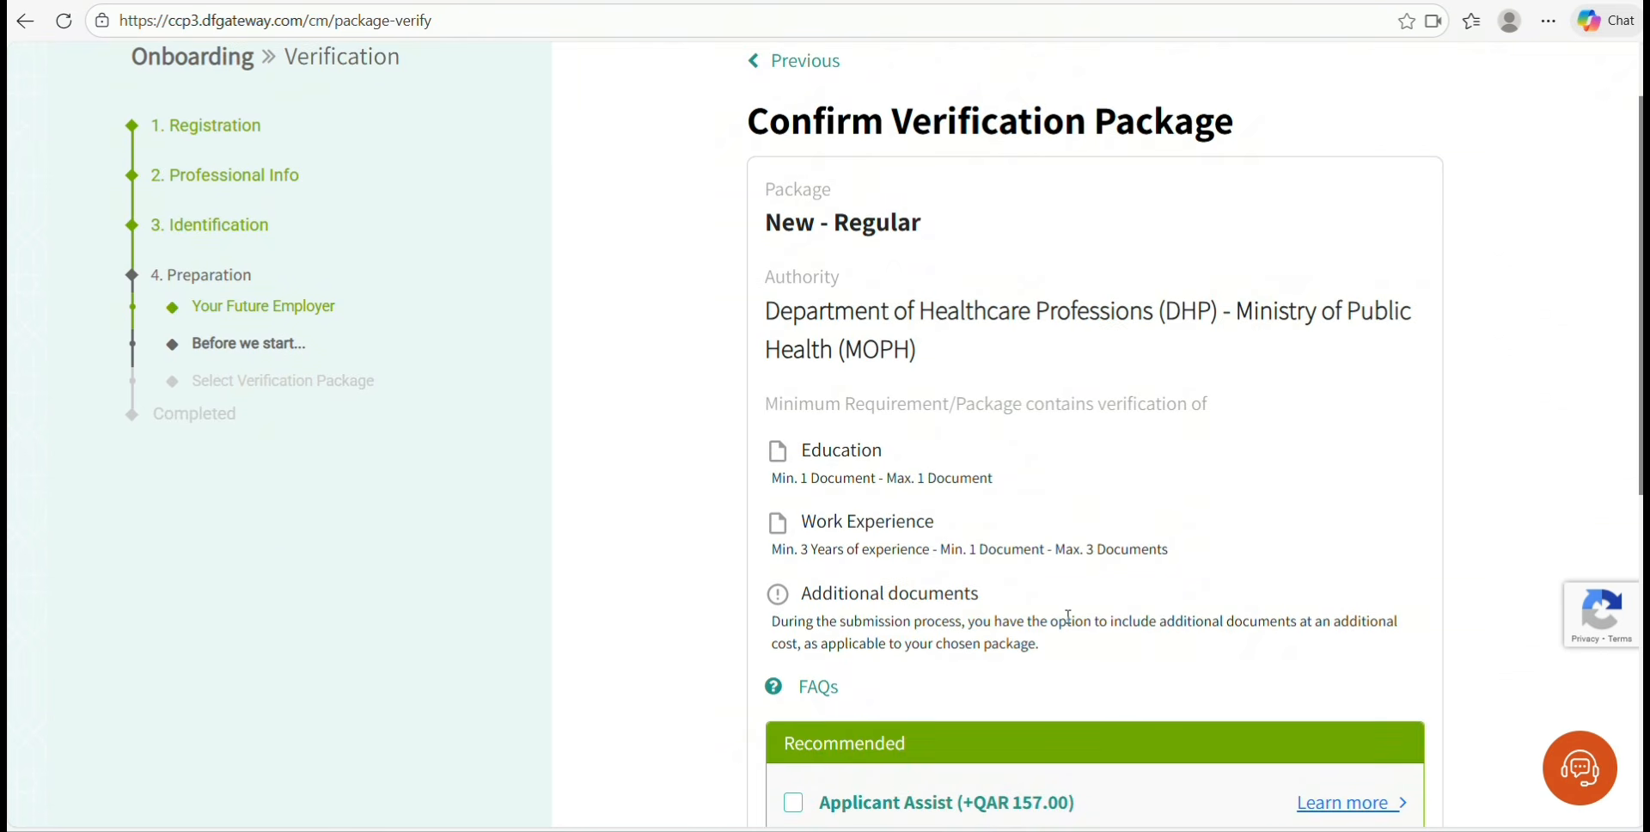
scroll(1068, 615, "down", 1)
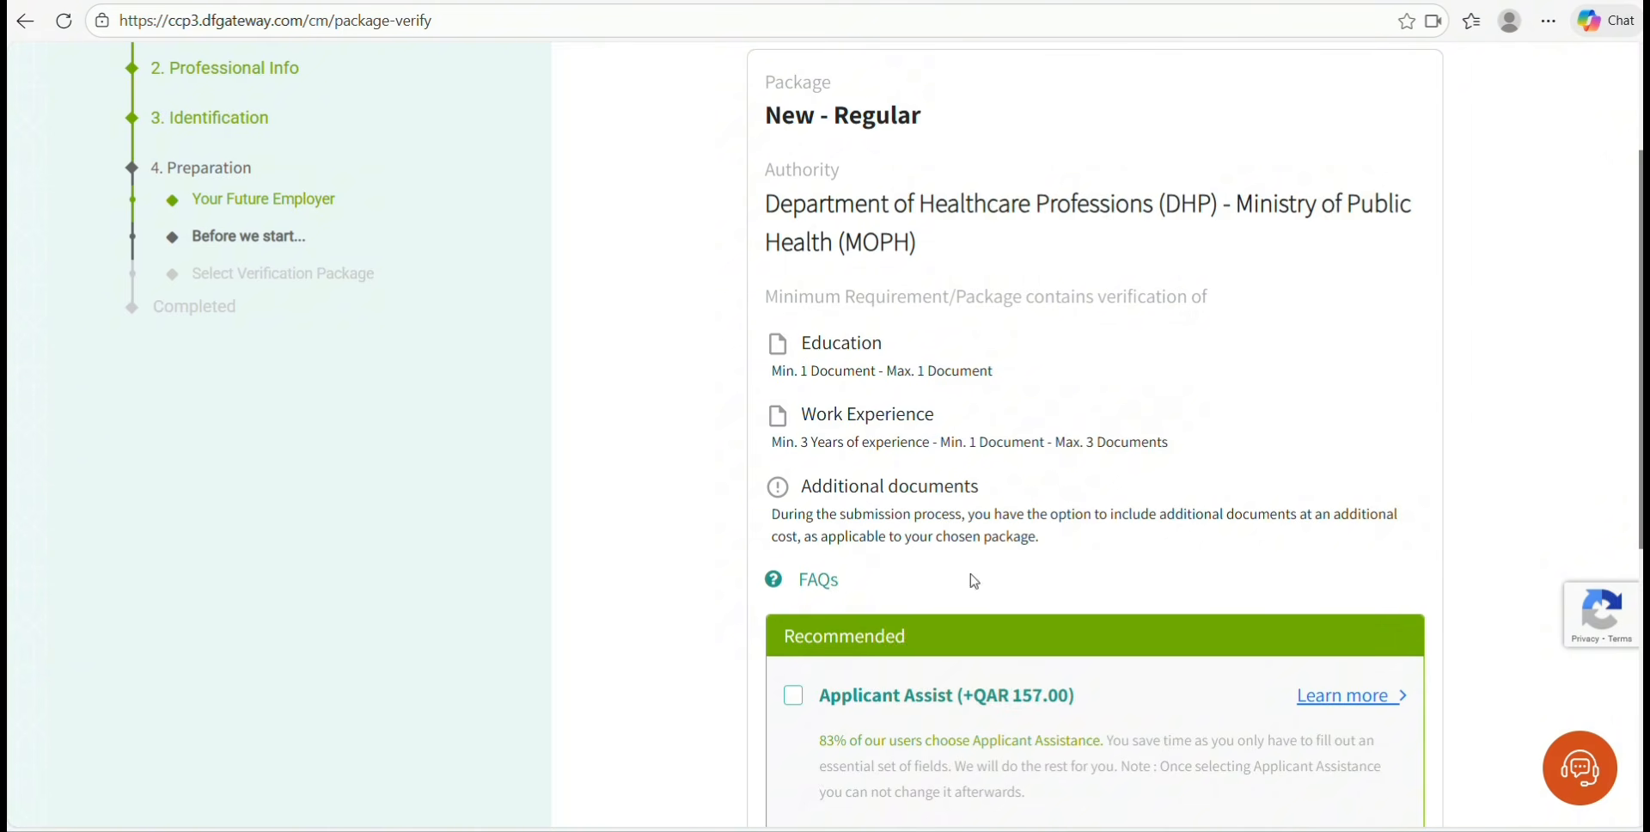
scroll(975, 584, "down", 3)
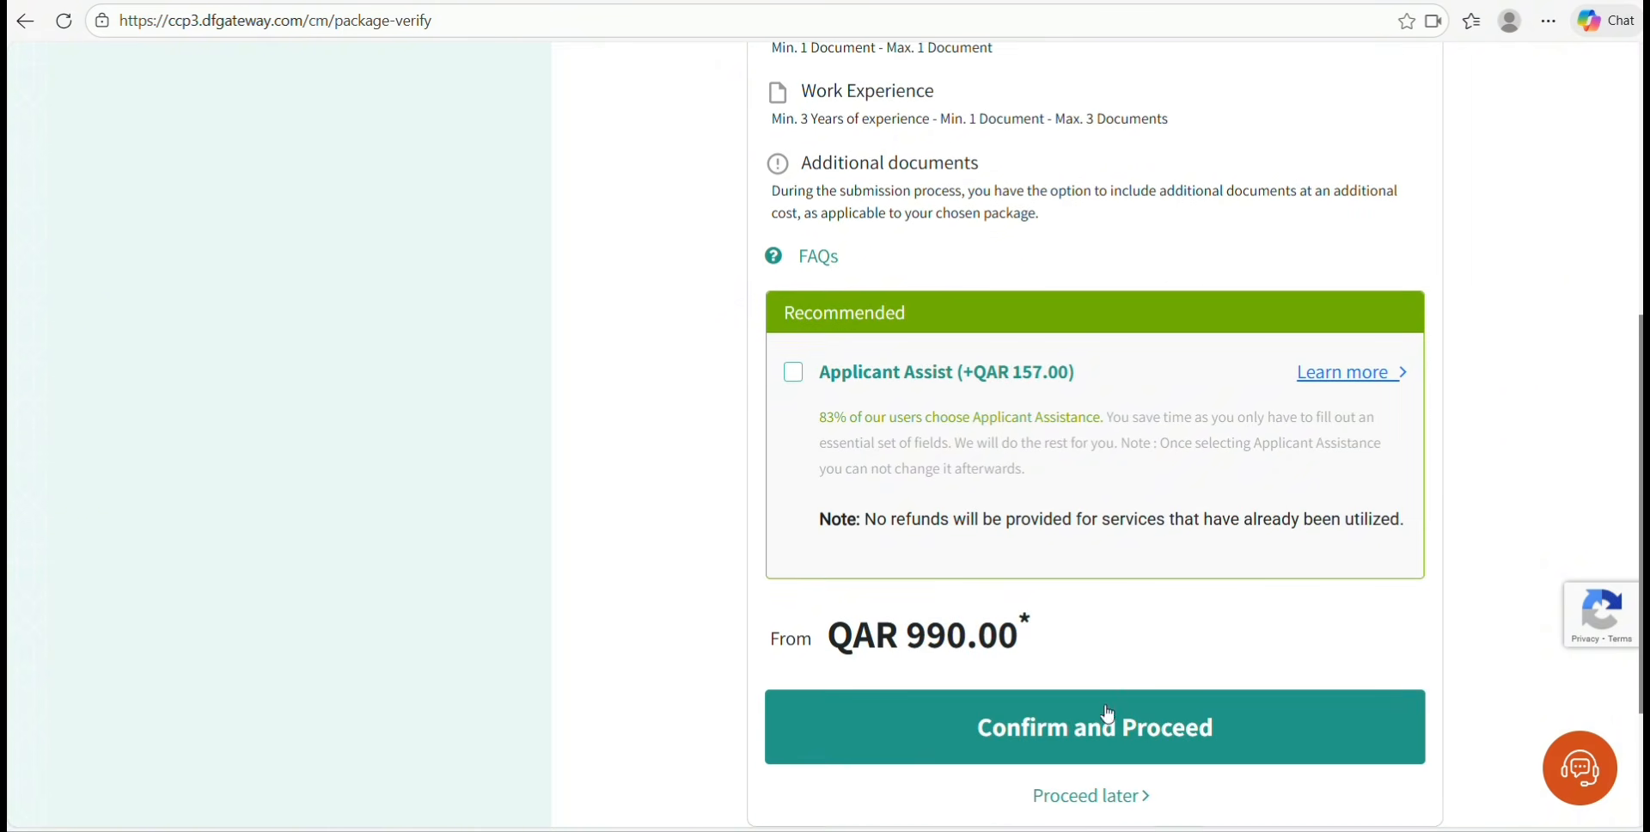
scroll(1095, 654, "down", 1)
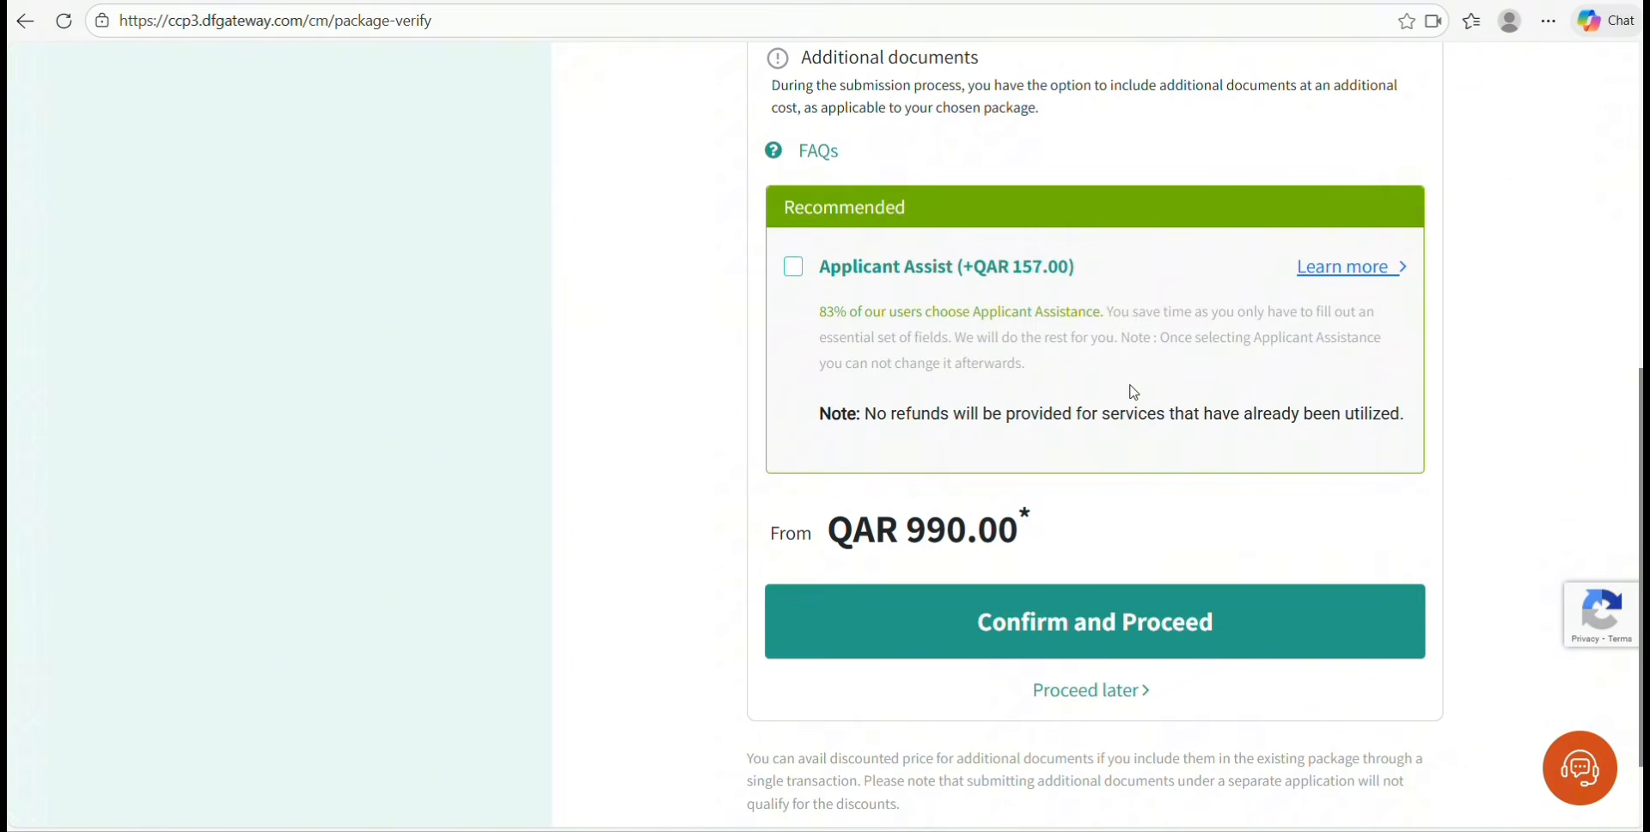
scroll(1168, 565, "down", 1)
left_click(1094, 504)
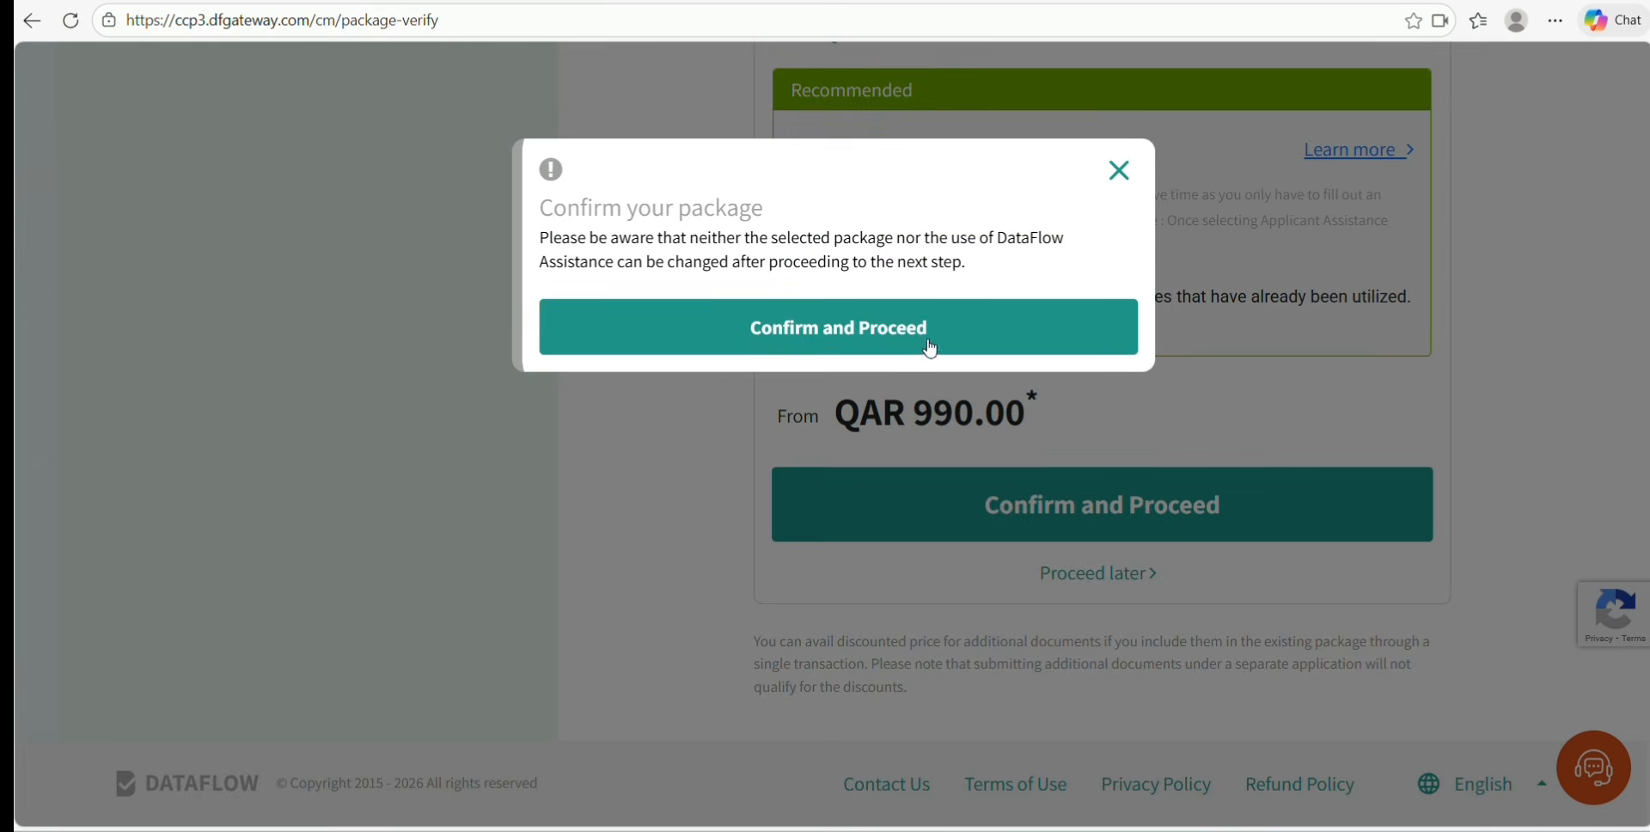
- Give final confirmation of the package and answer No to a name change
left_click(891, 331)
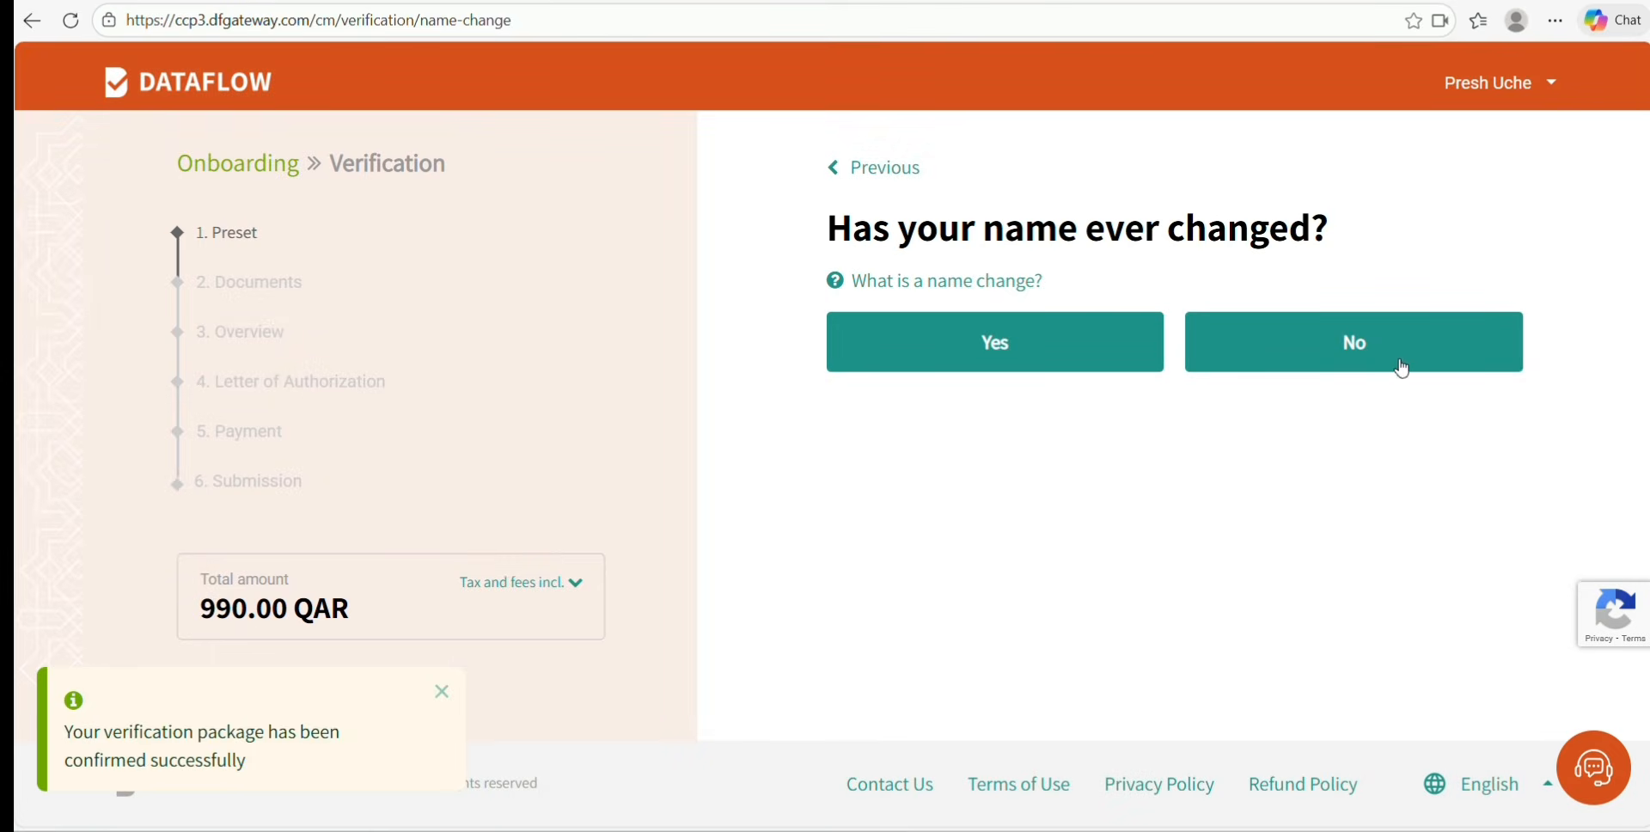
left_click(1338, 354)
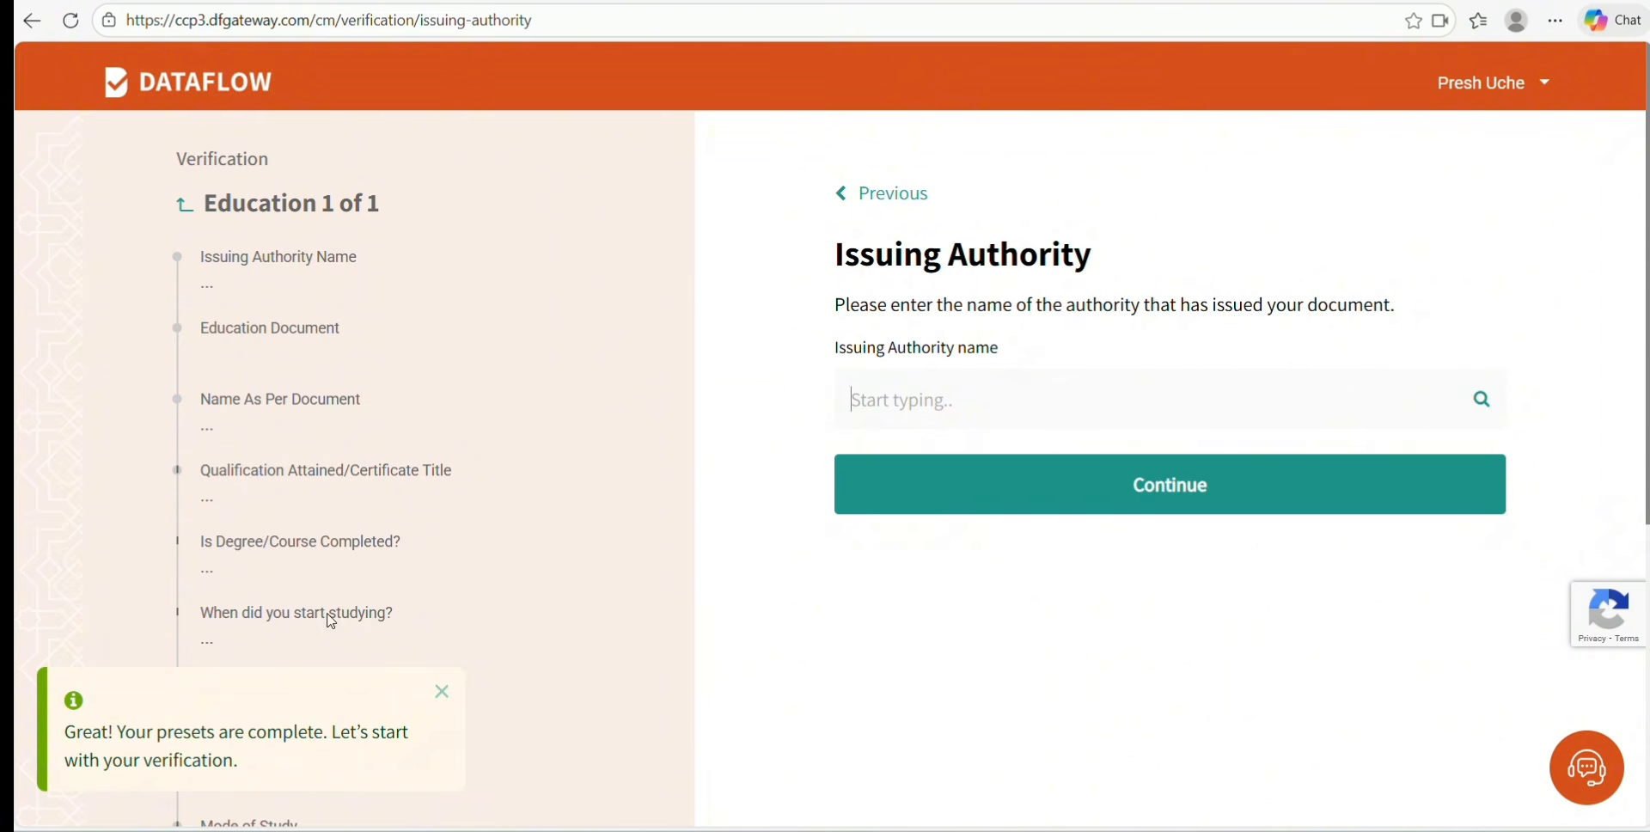
- Choose School Of Nursing, Jos - Plateau - Nigeria as issuing authority, confirm it and proceed
left_click(442, 696)
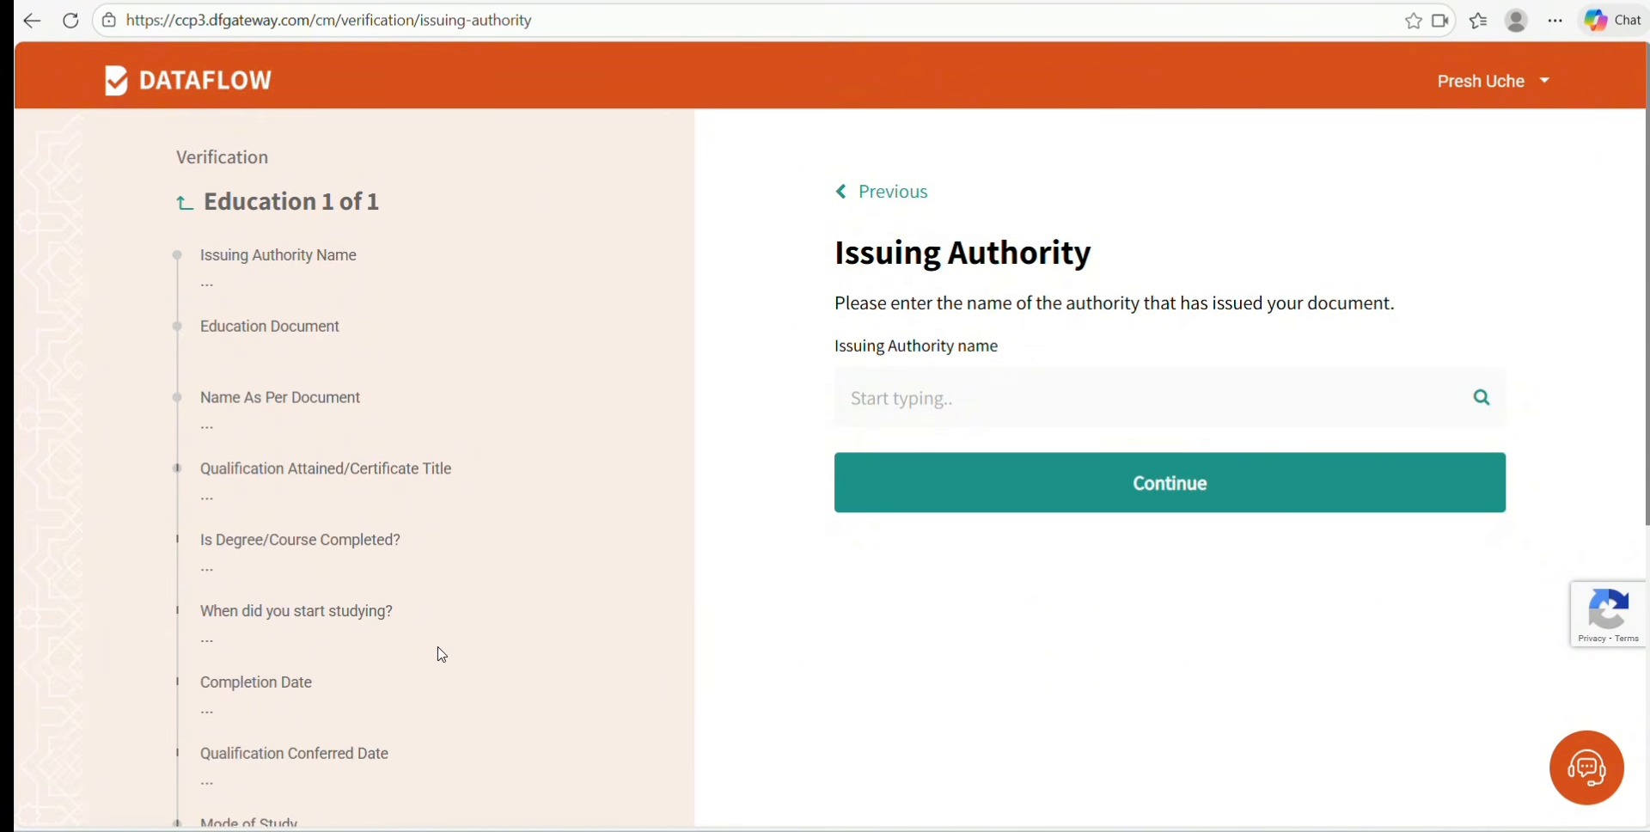
scroll(434, 653, "down", 3)
scroll(435, 652, "up", 3)
scroll(438, 649, "down", 5)
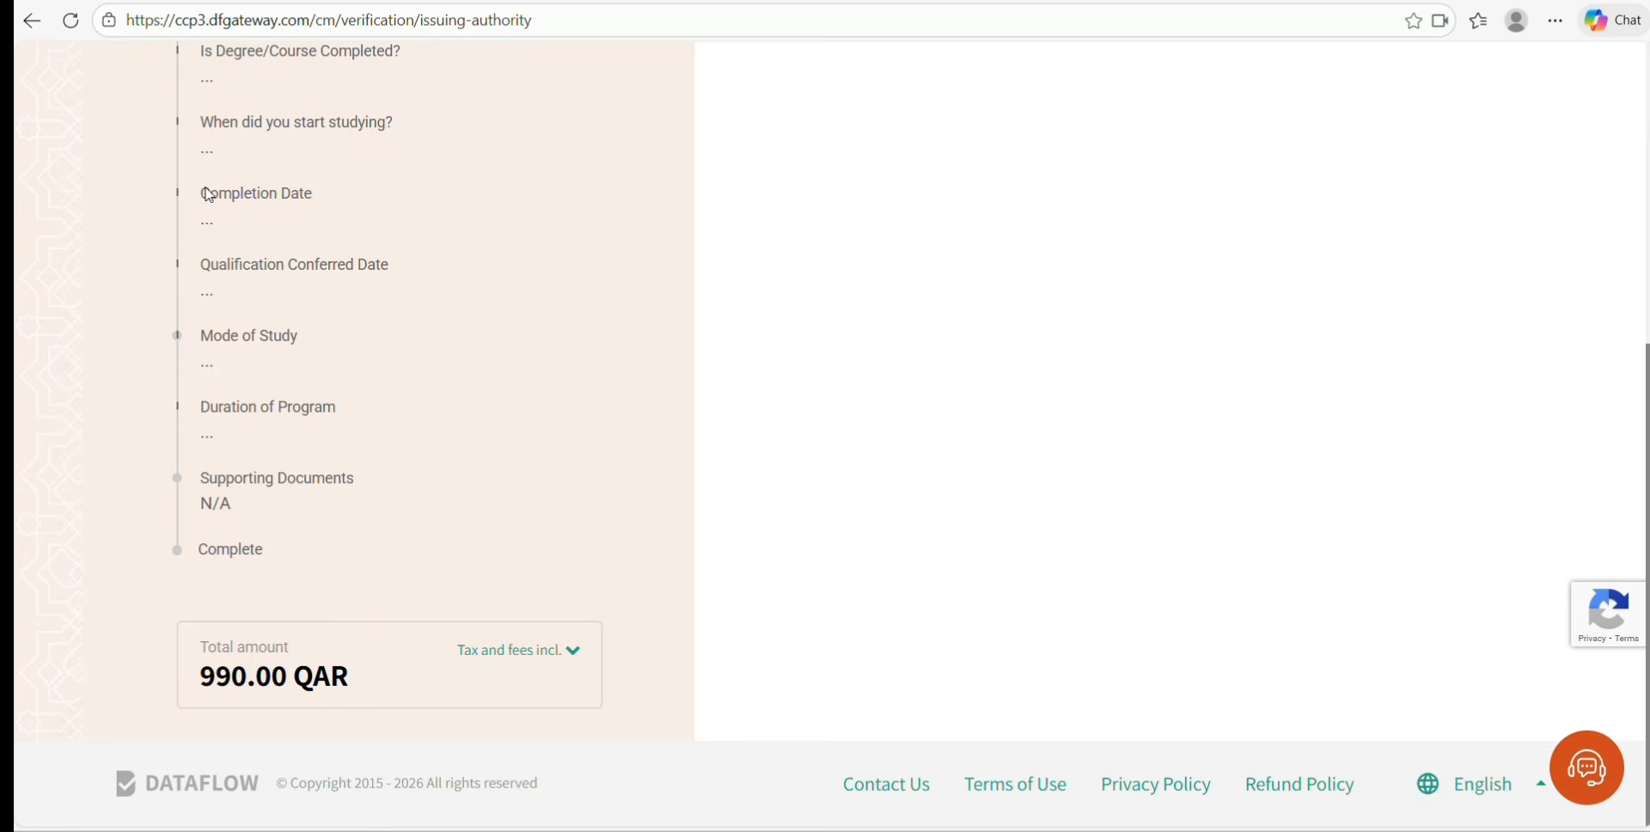
scroll(324, 508, "up", 5)
scroll(387, 578, "down", 5)
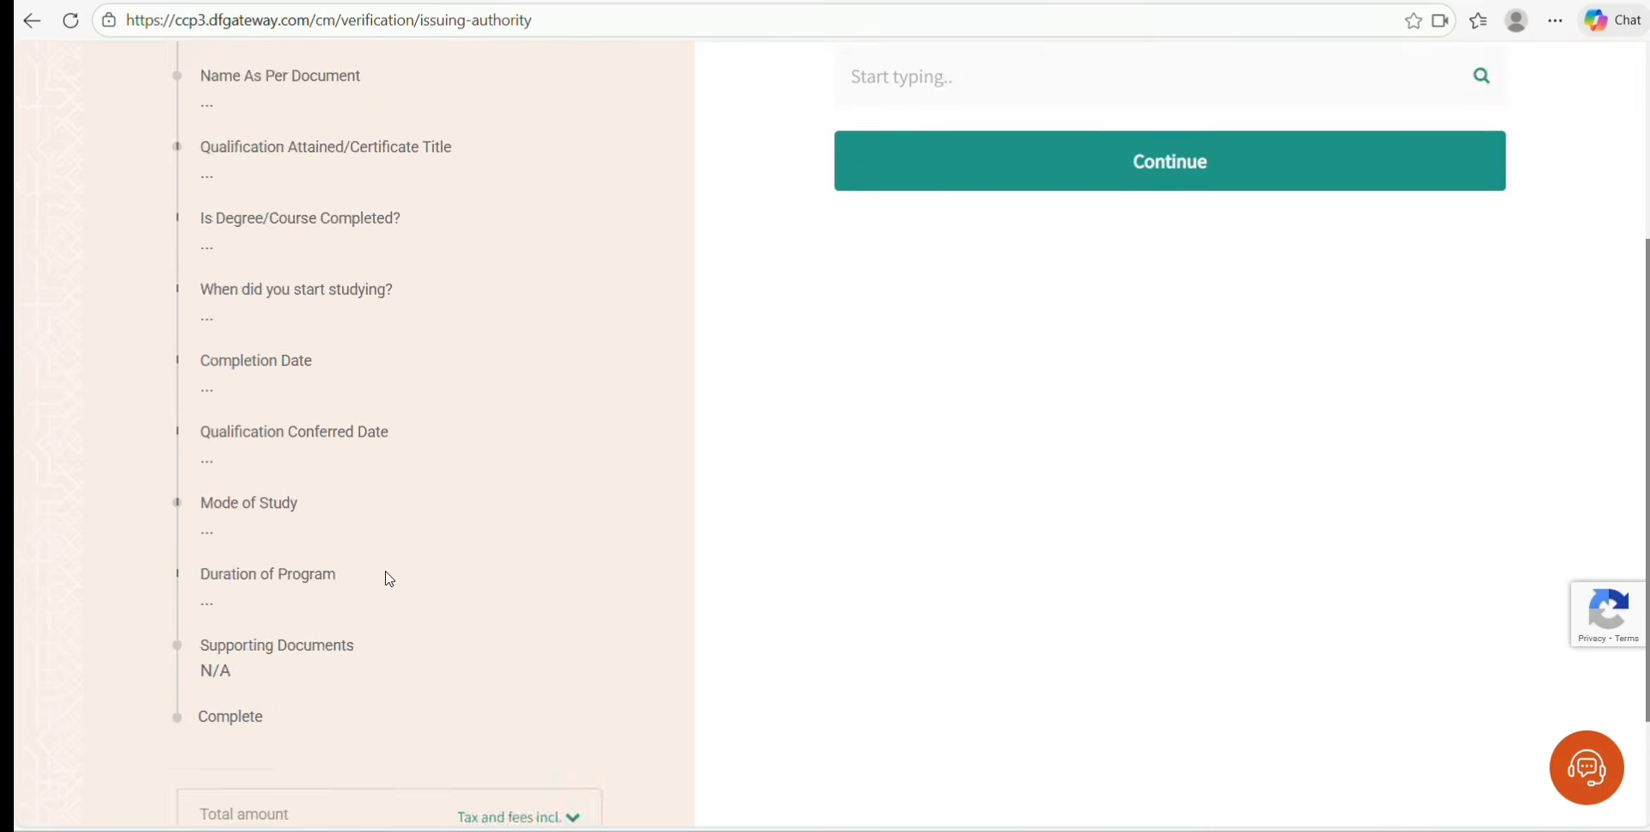
scroll(317, 622, "up", 5)
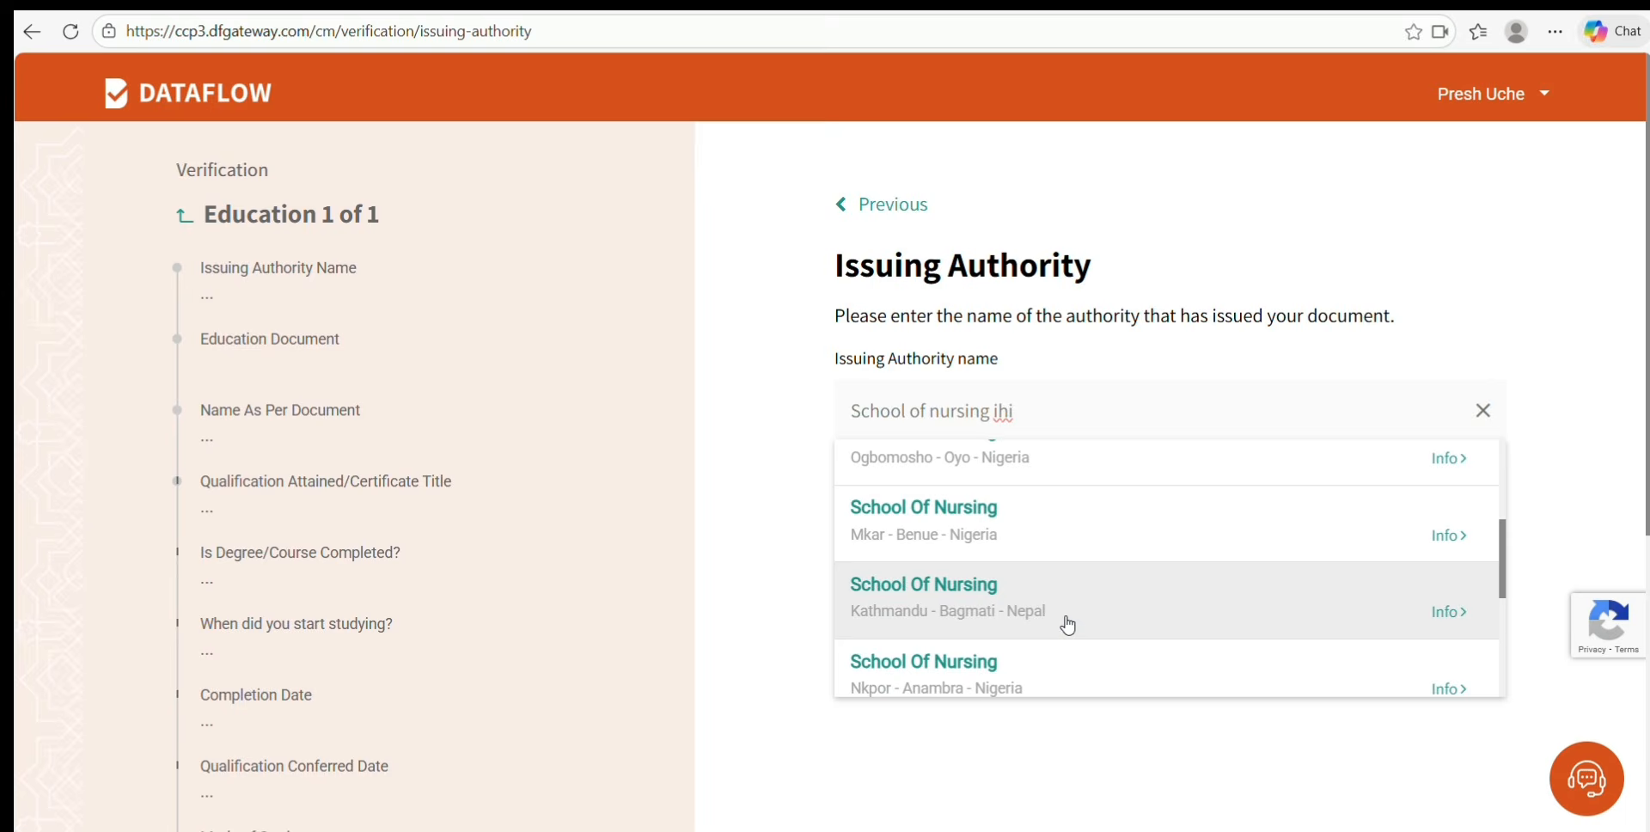
scroll(1065, 619, "up", 3)
scroll(1070, 602, "up", 2)
left_click(1076, 567)
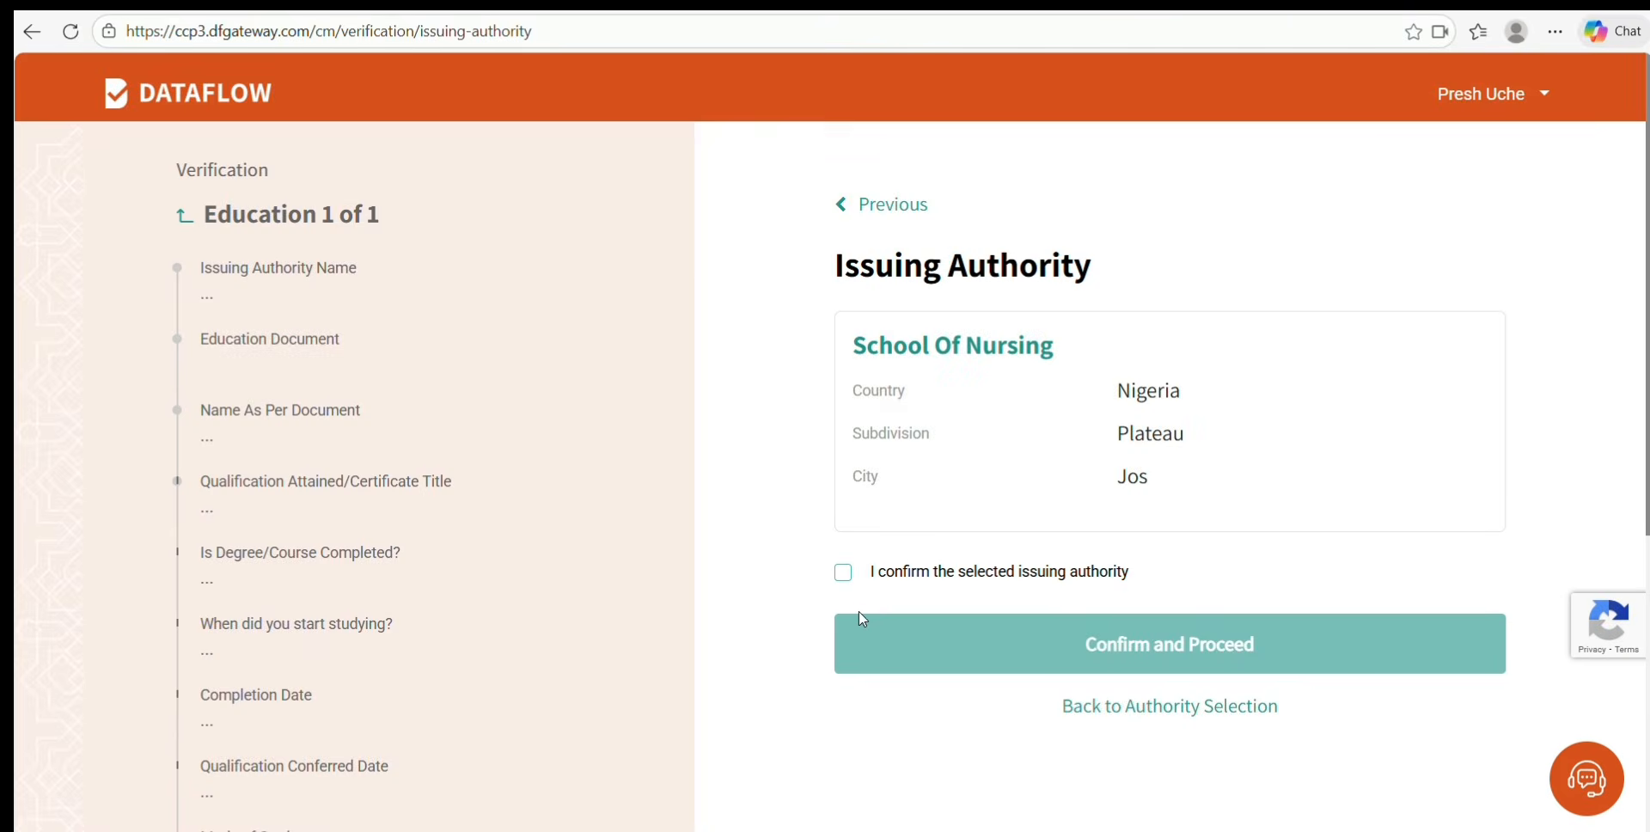
left_click(843, 571)
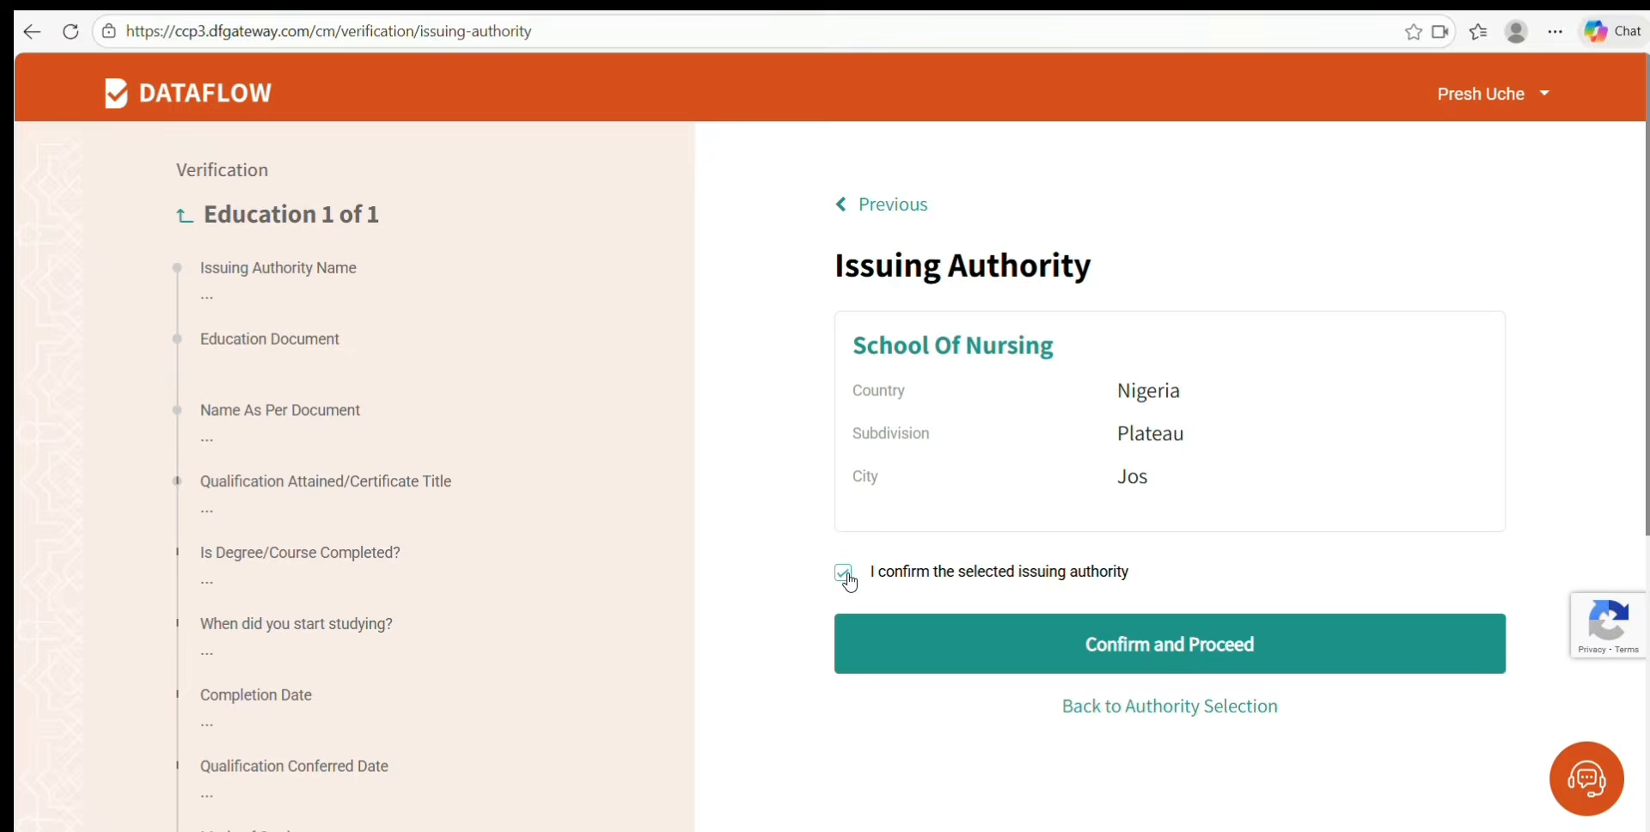
left_click(1184, 643)
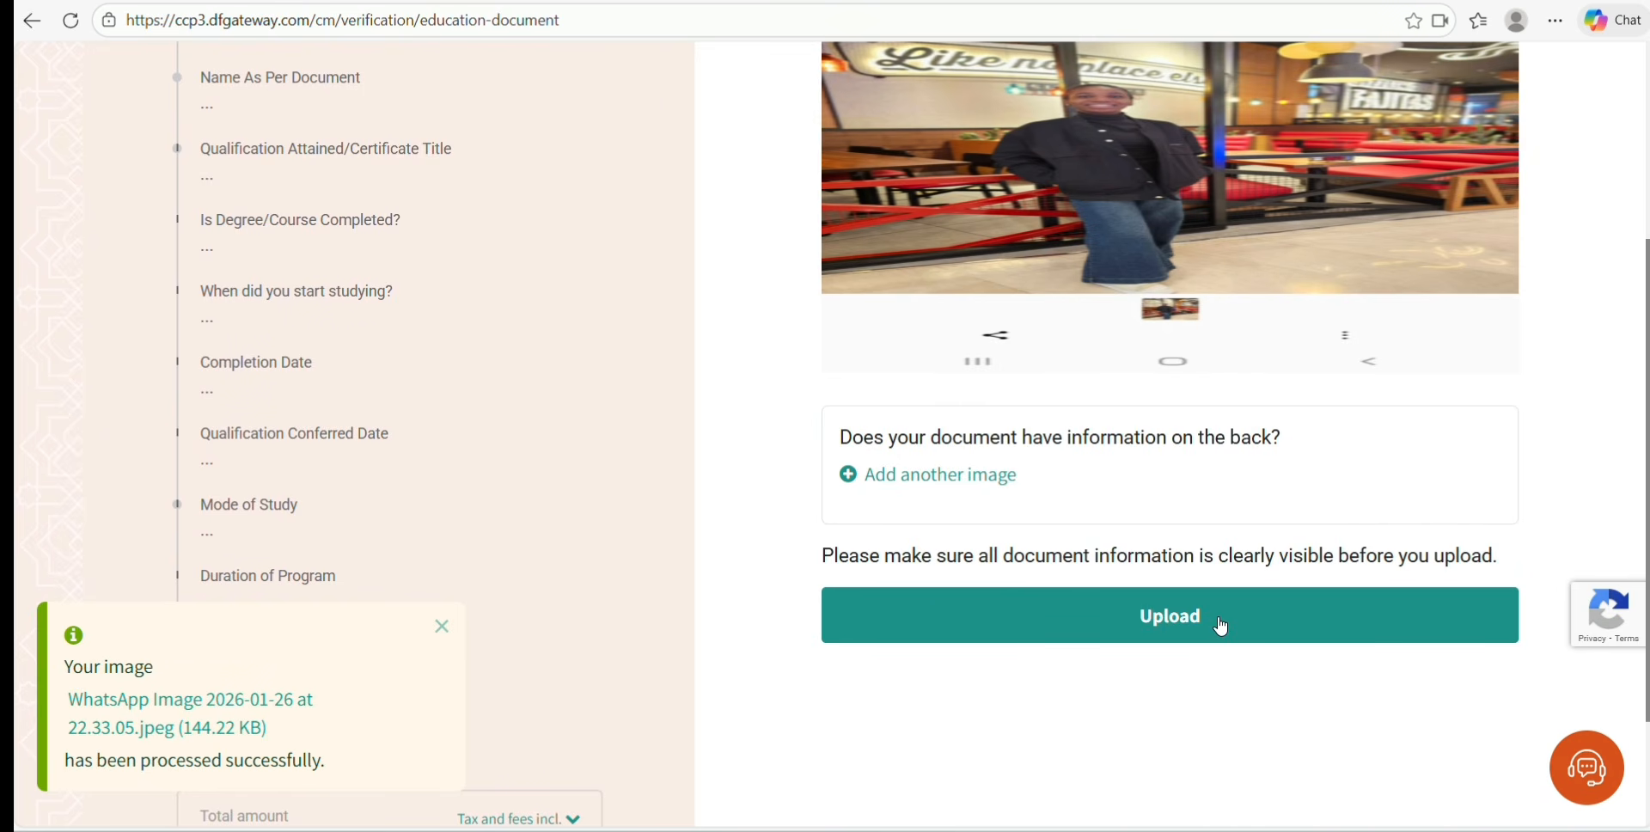
- Upload the previewed education document and enter the applicant's name as on it
scroll(1221, 625, "up", 4)
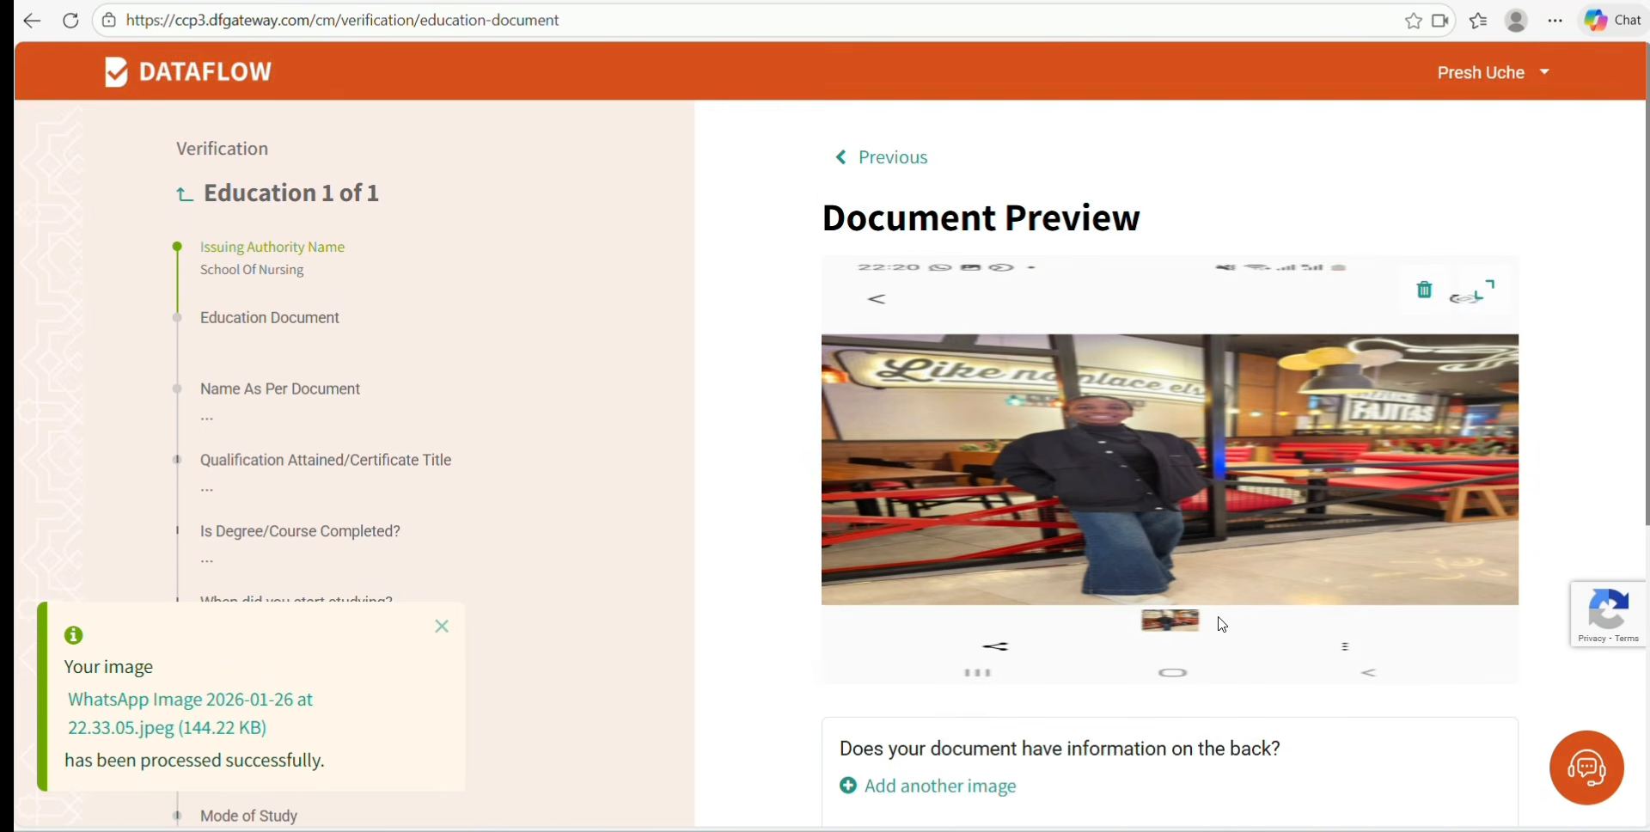
scroll(1221, 625, "down", 1)
scroll(1221, 625, "down", 3)
left_click(1216, 623)
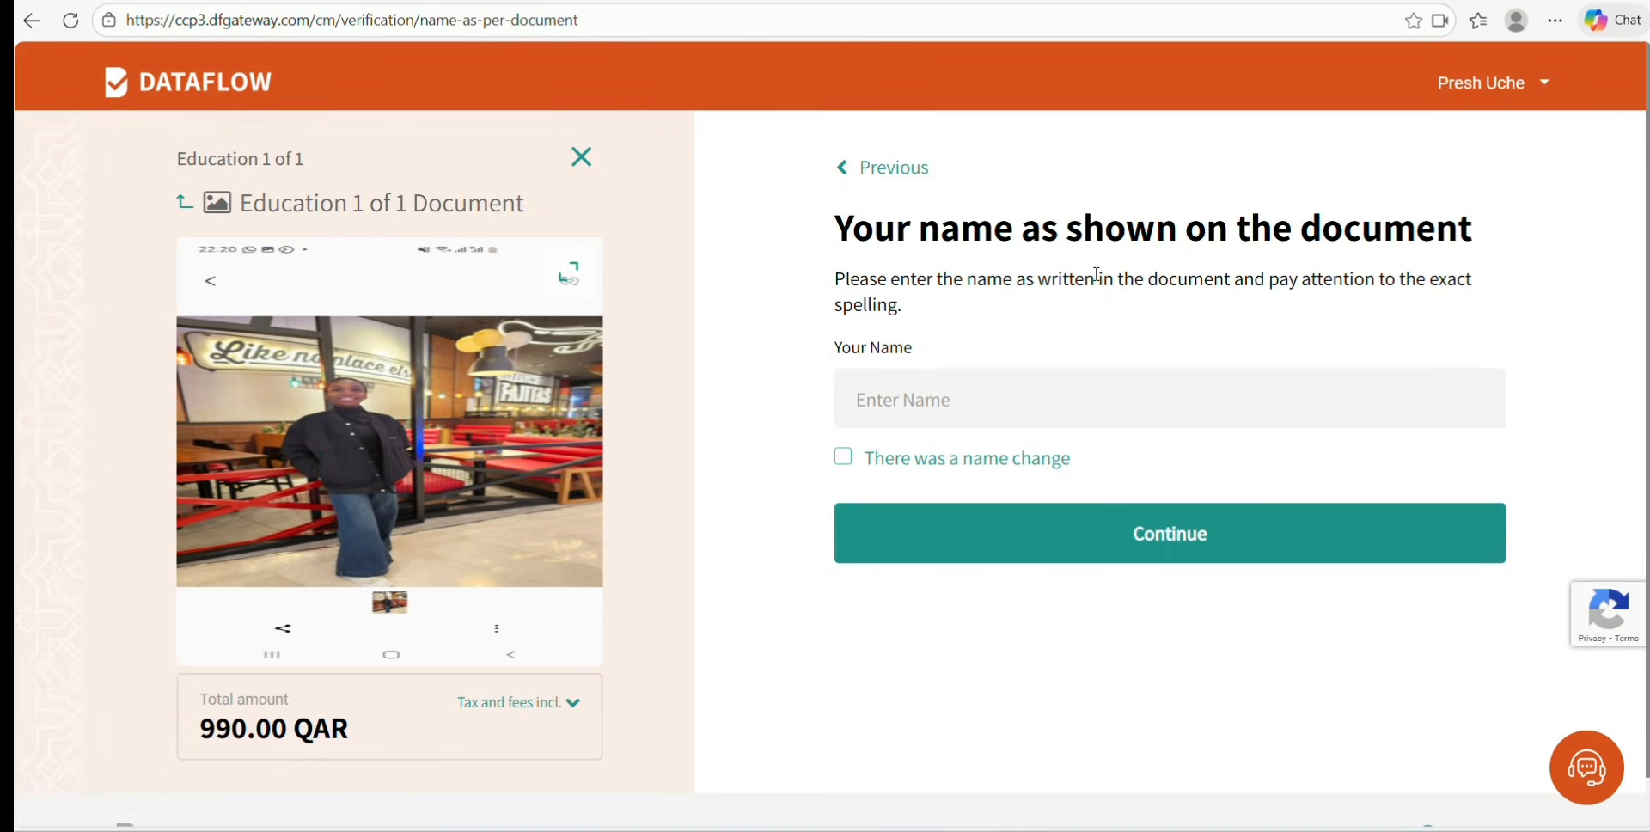
left_click(1213, 534)
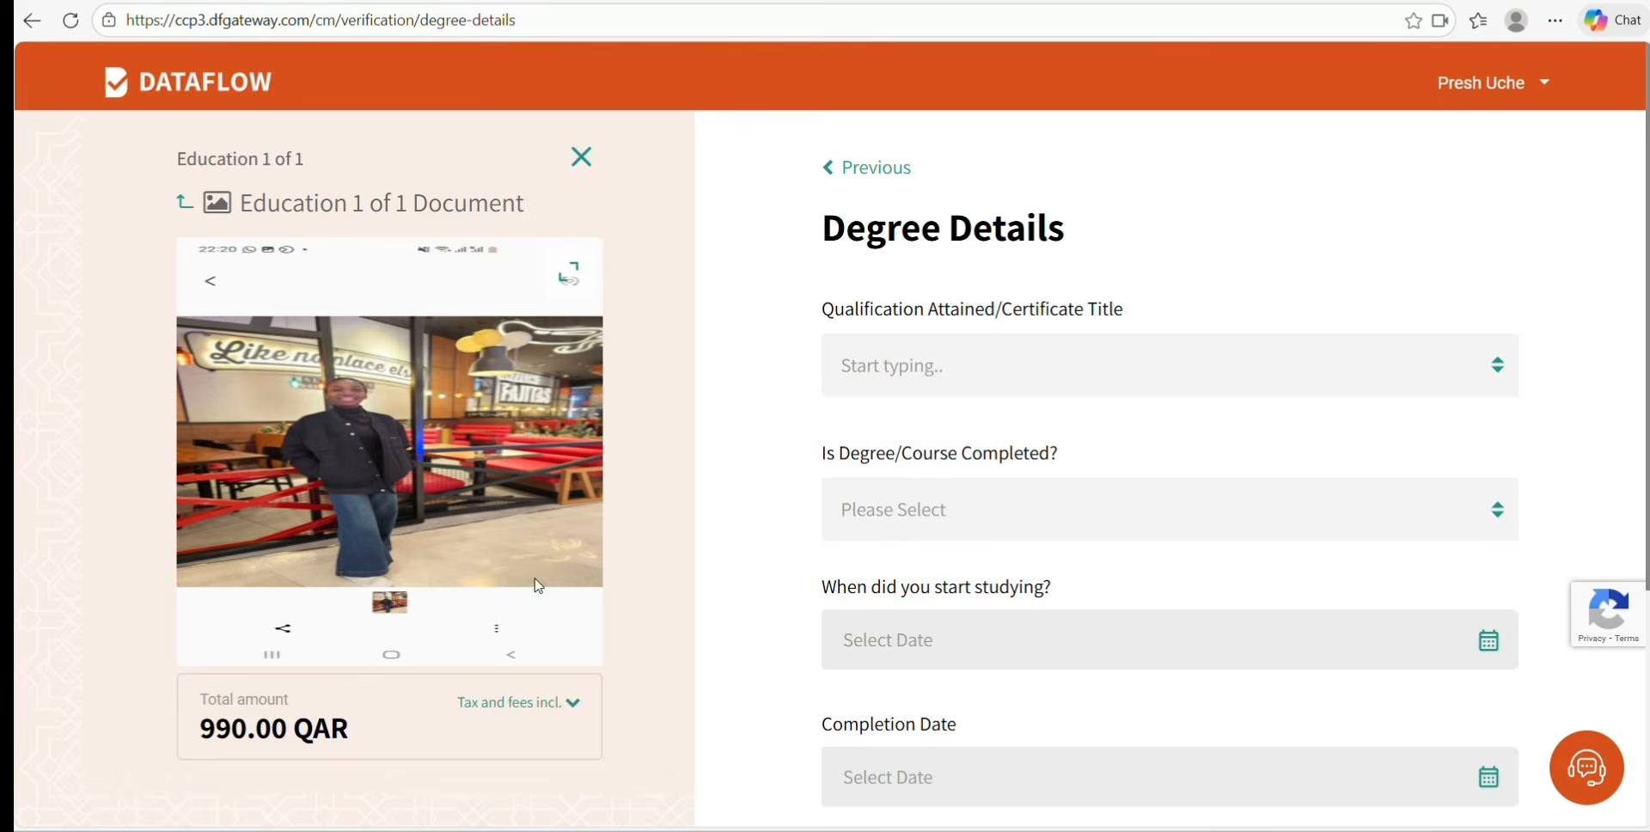
- Search 'Registered nurse' and choose BACHELOR REGISTERED NURSE as the qualification attained
left_click(991, 365)
type("Registe")
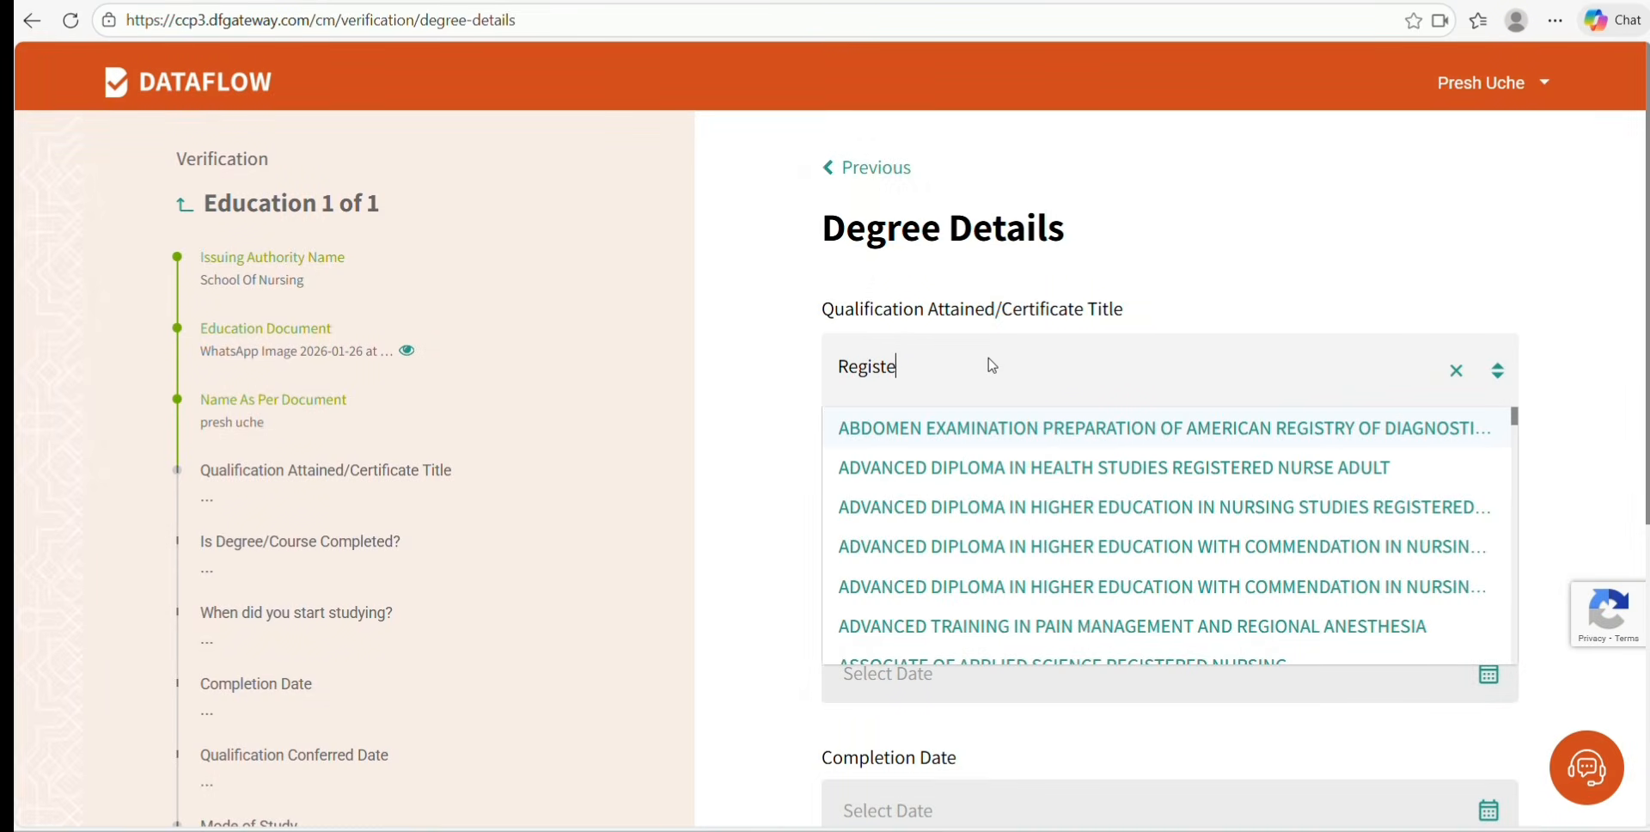
type("rd")
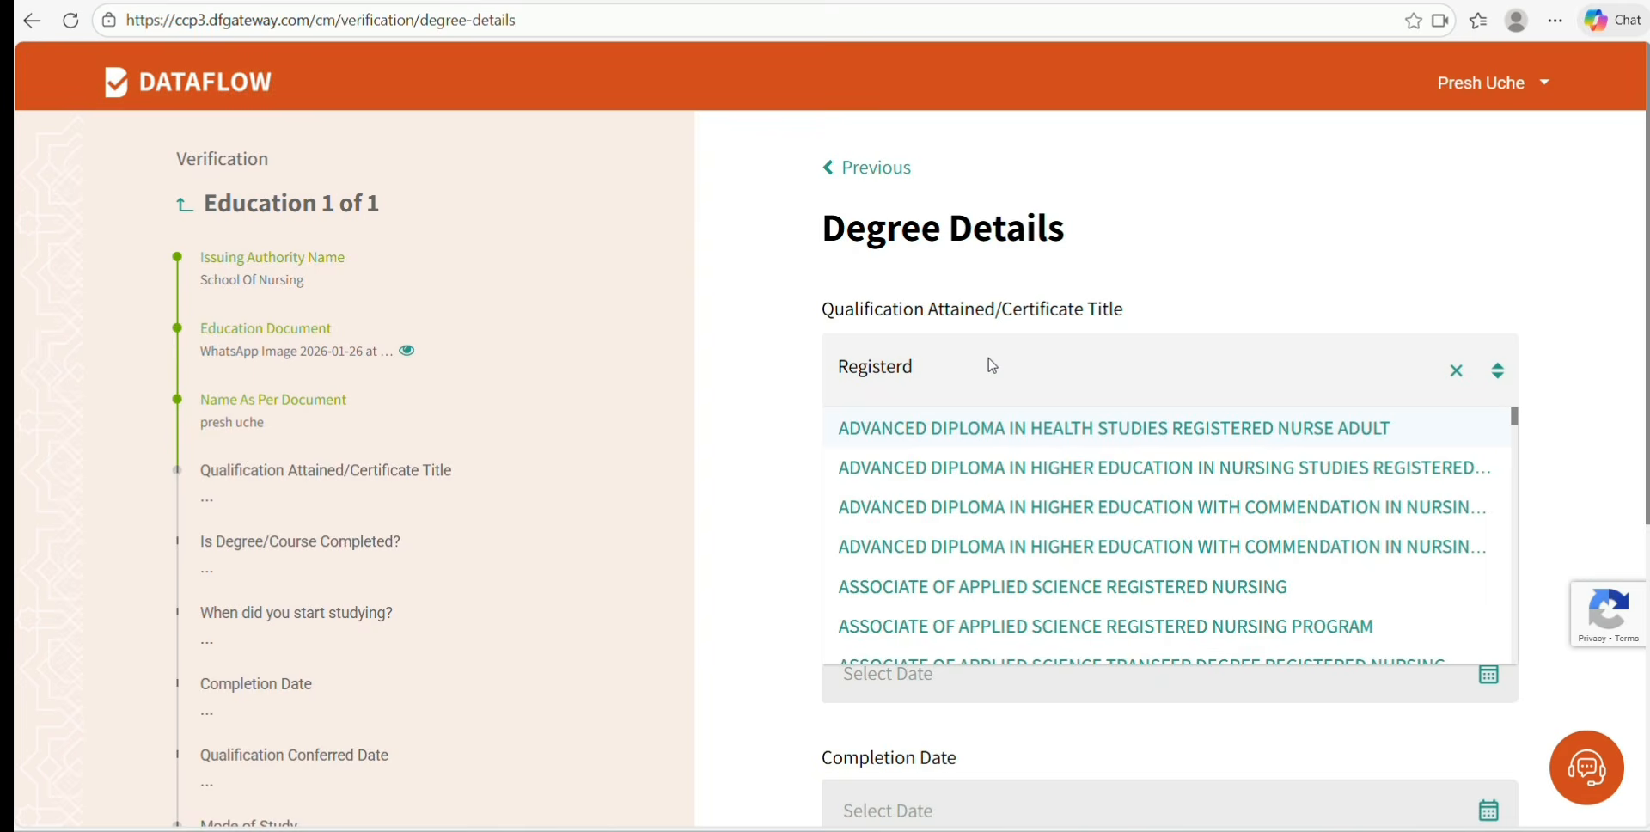
key("BackSpace")
type("ed nurse")
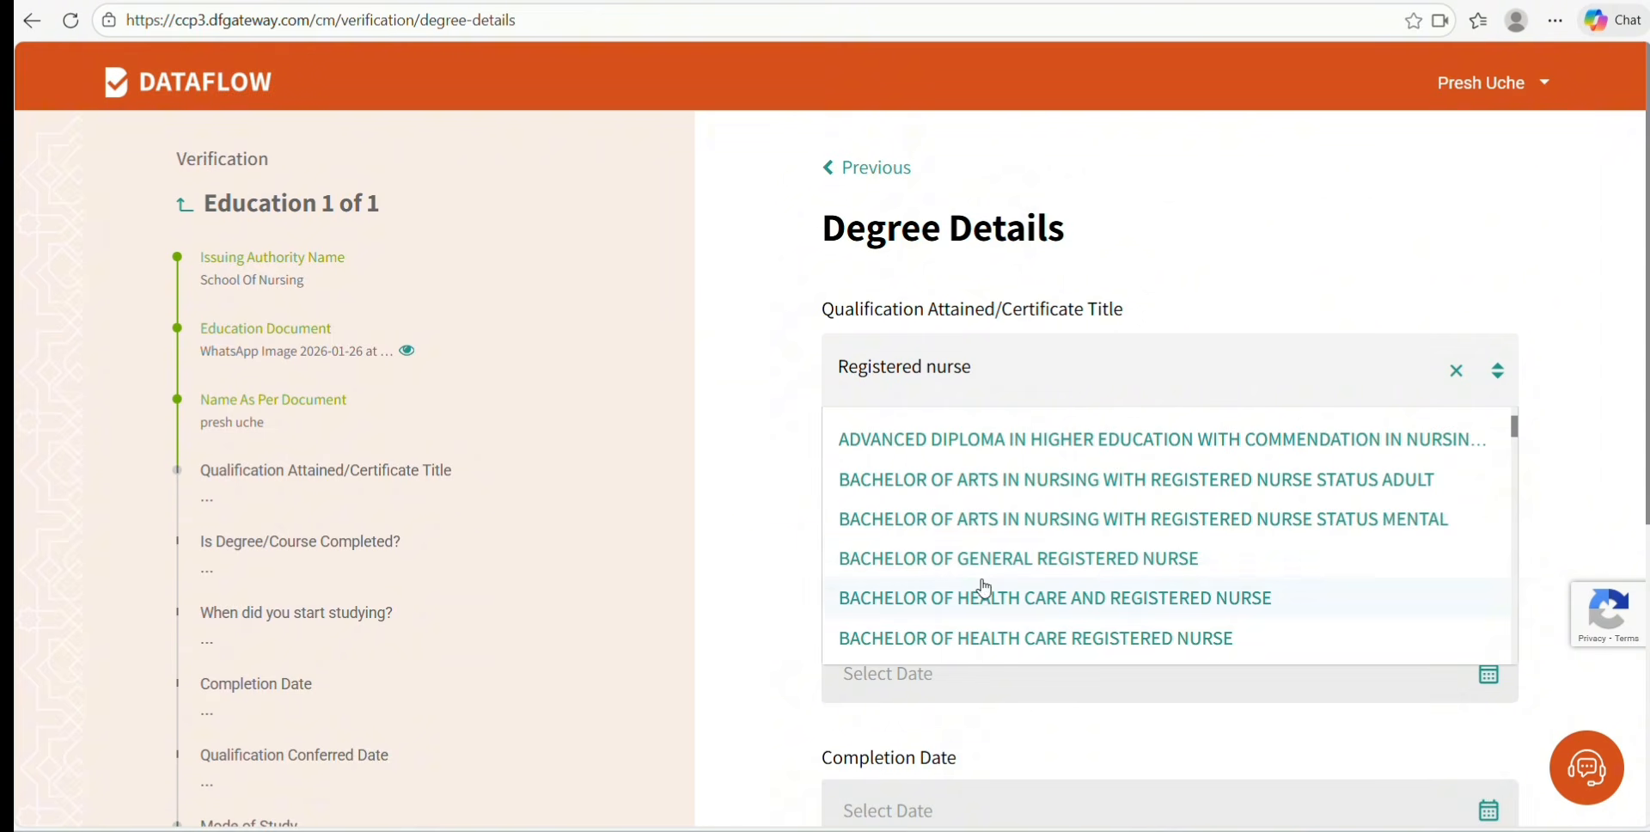
scroll(1042, 585, "down", 10)
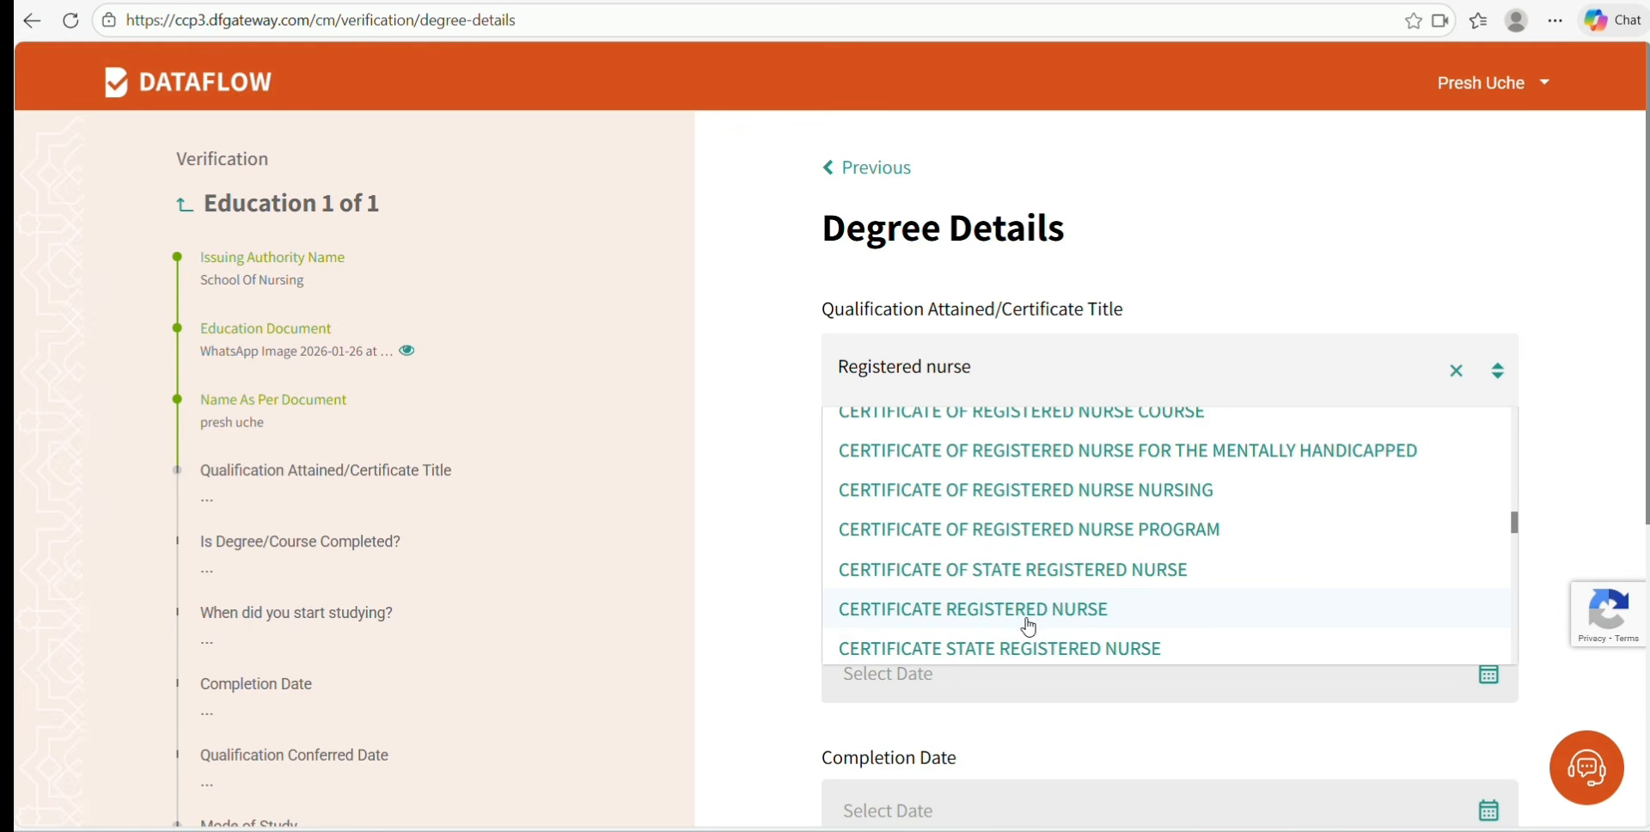
scroll(1022, 653, "up", 1)
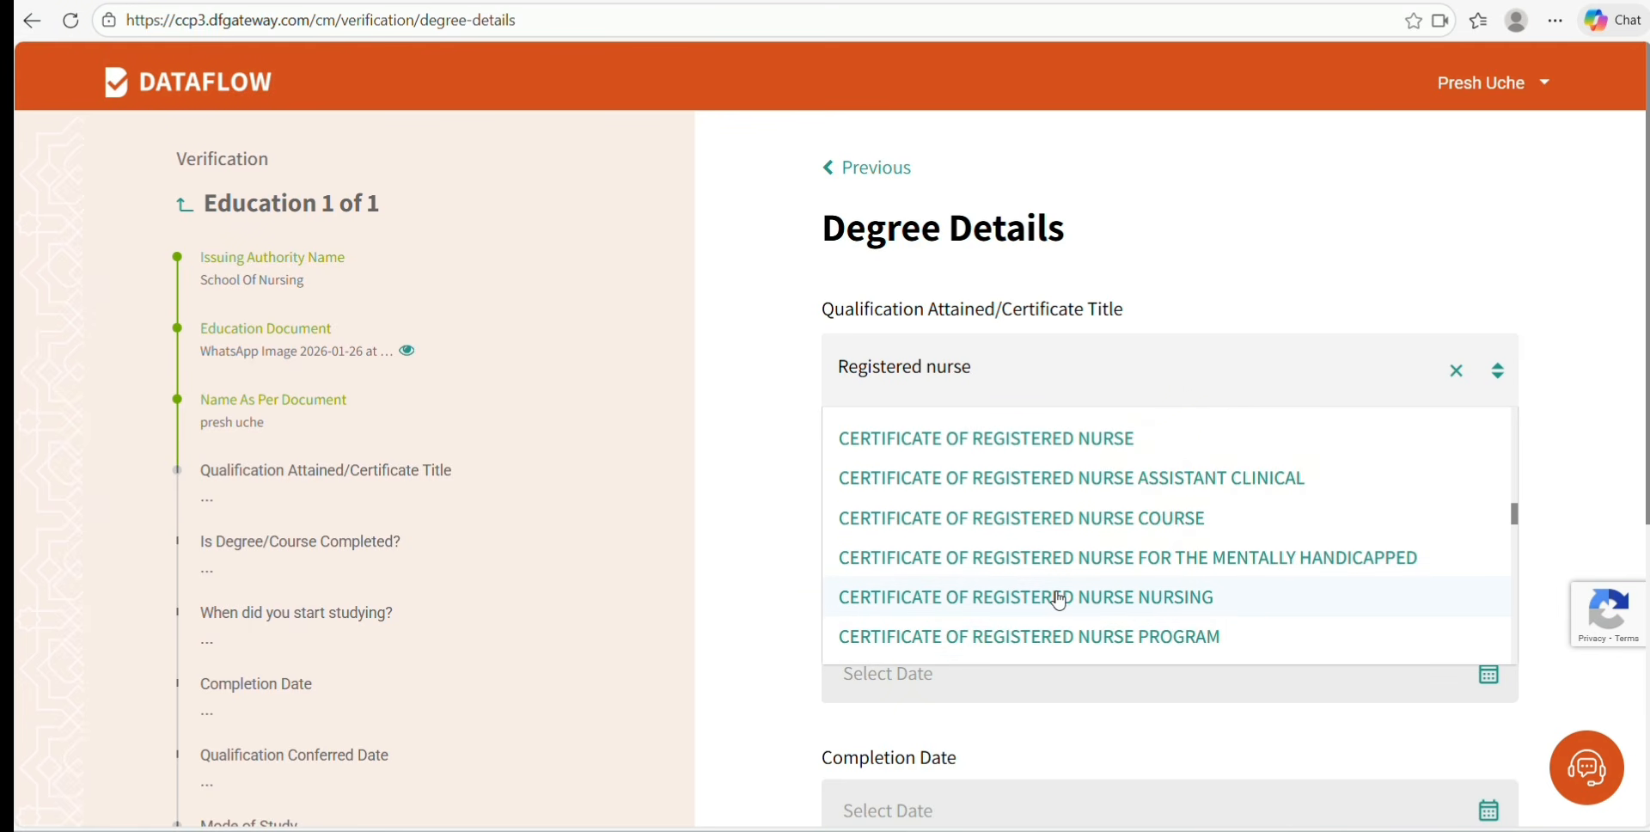
scroll(1059, 599, "up", 3)
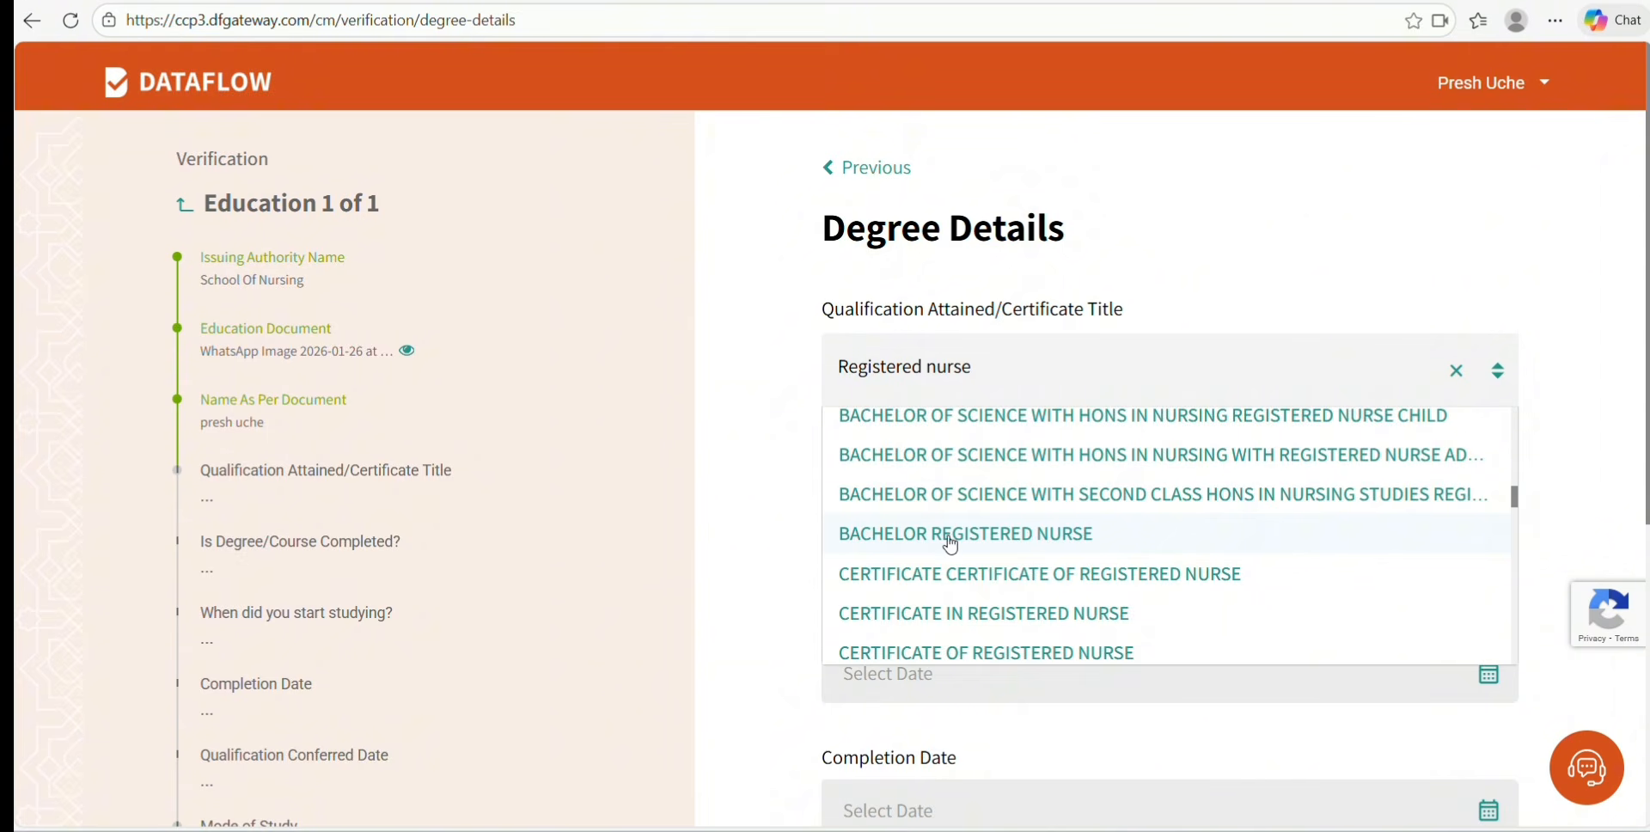
left_click(914, 534)
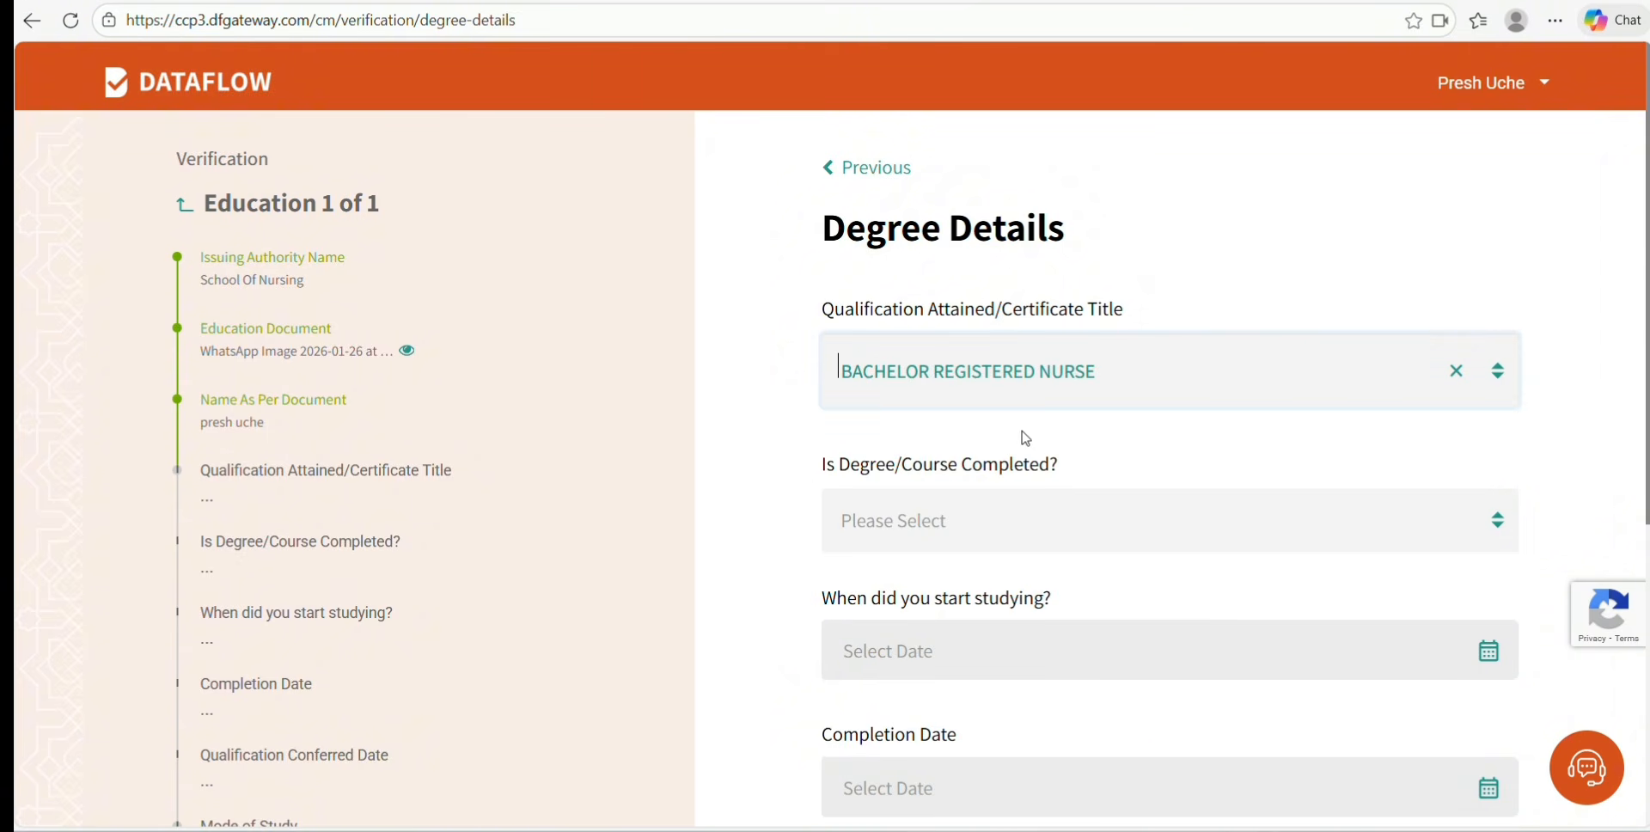
- Set Is Degree/Course Completed? to Yes and bring up the study start date calendar
left_click(1007, 526)
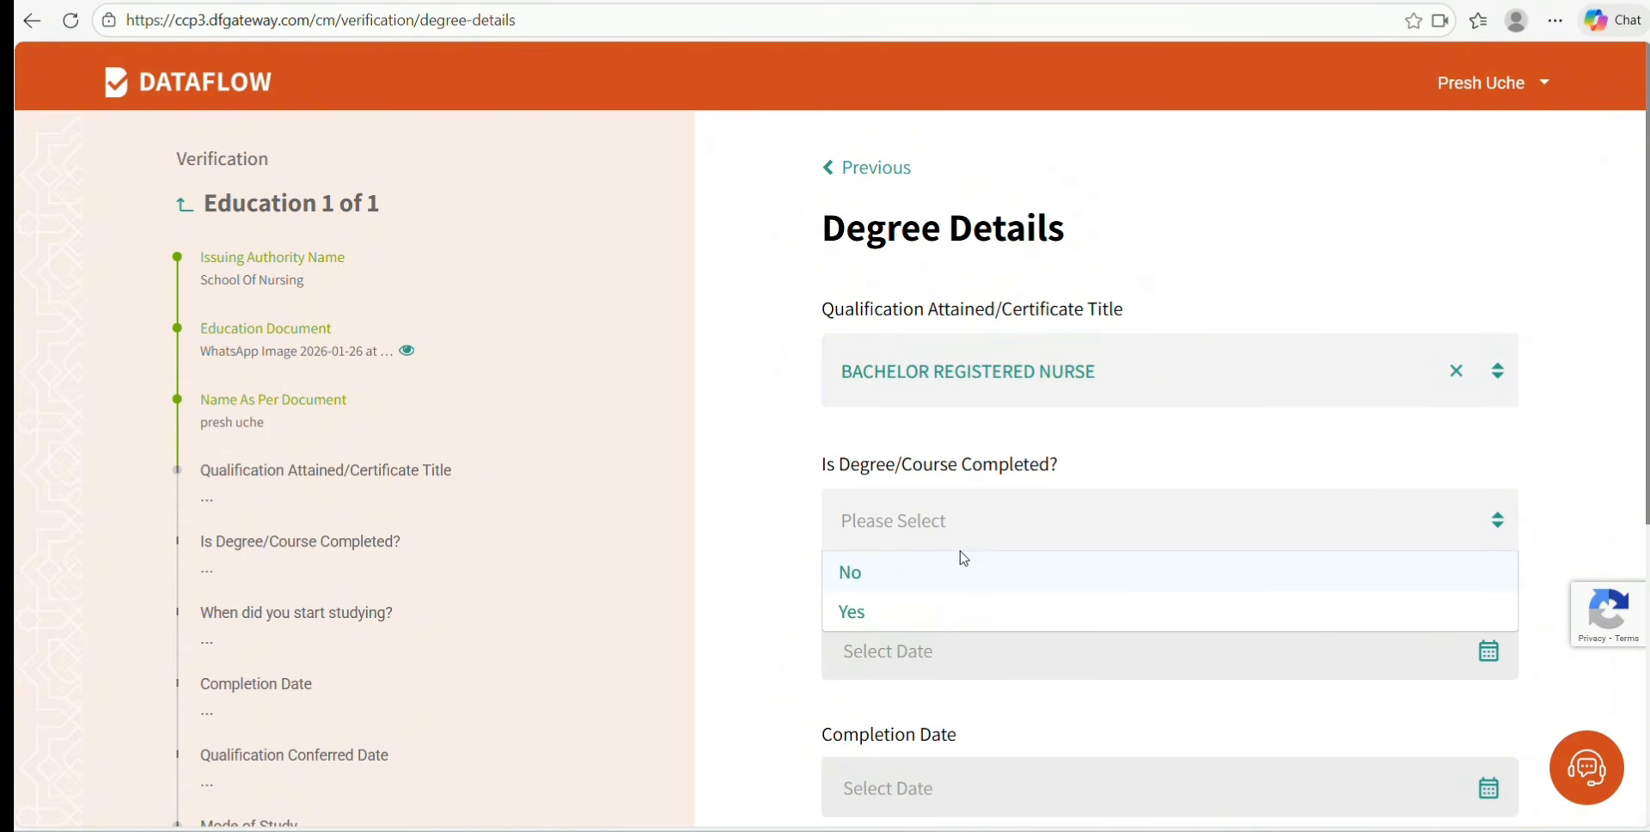
left_click(901, 609)
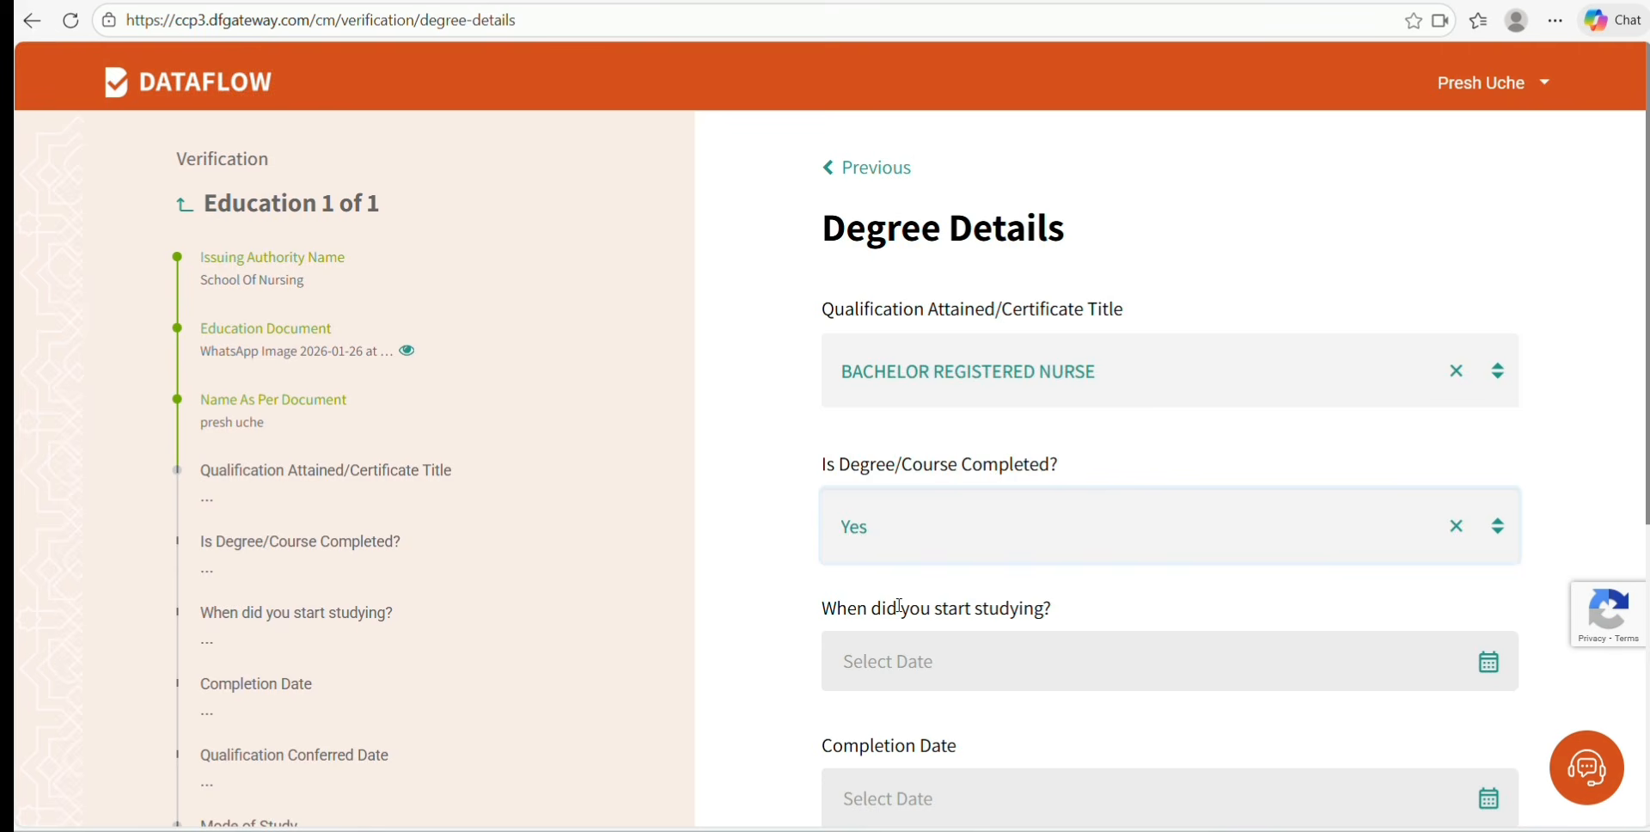
left_click(939, 649)
- Set the study start date to 20 Jan 2010
scroll(989, 619, "down", 3)
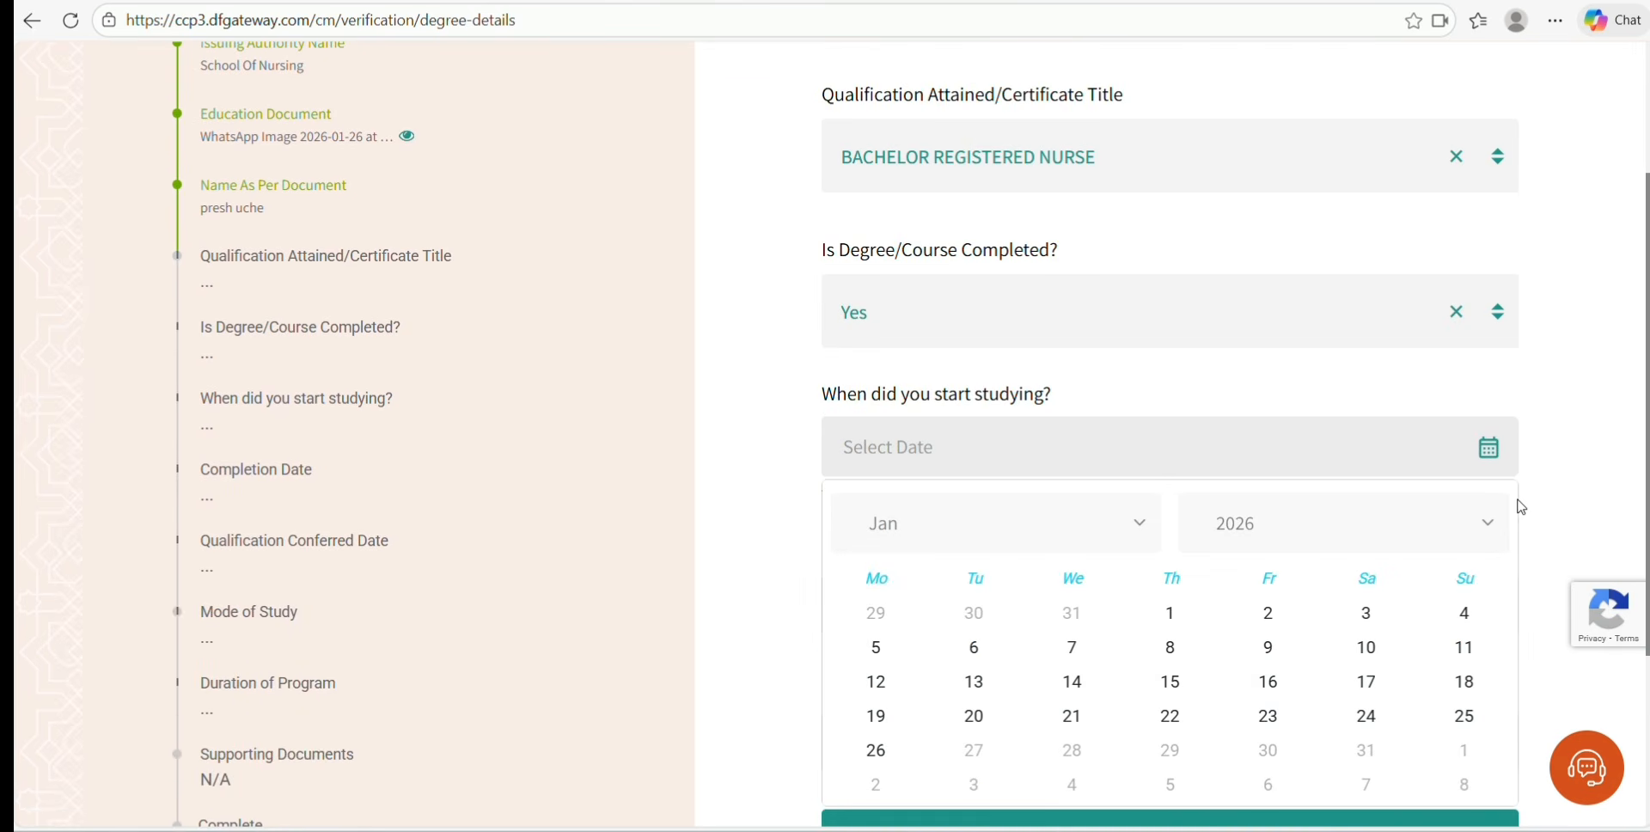
left_click(1495, 526)
scroll(1296, 155, "up", 2)
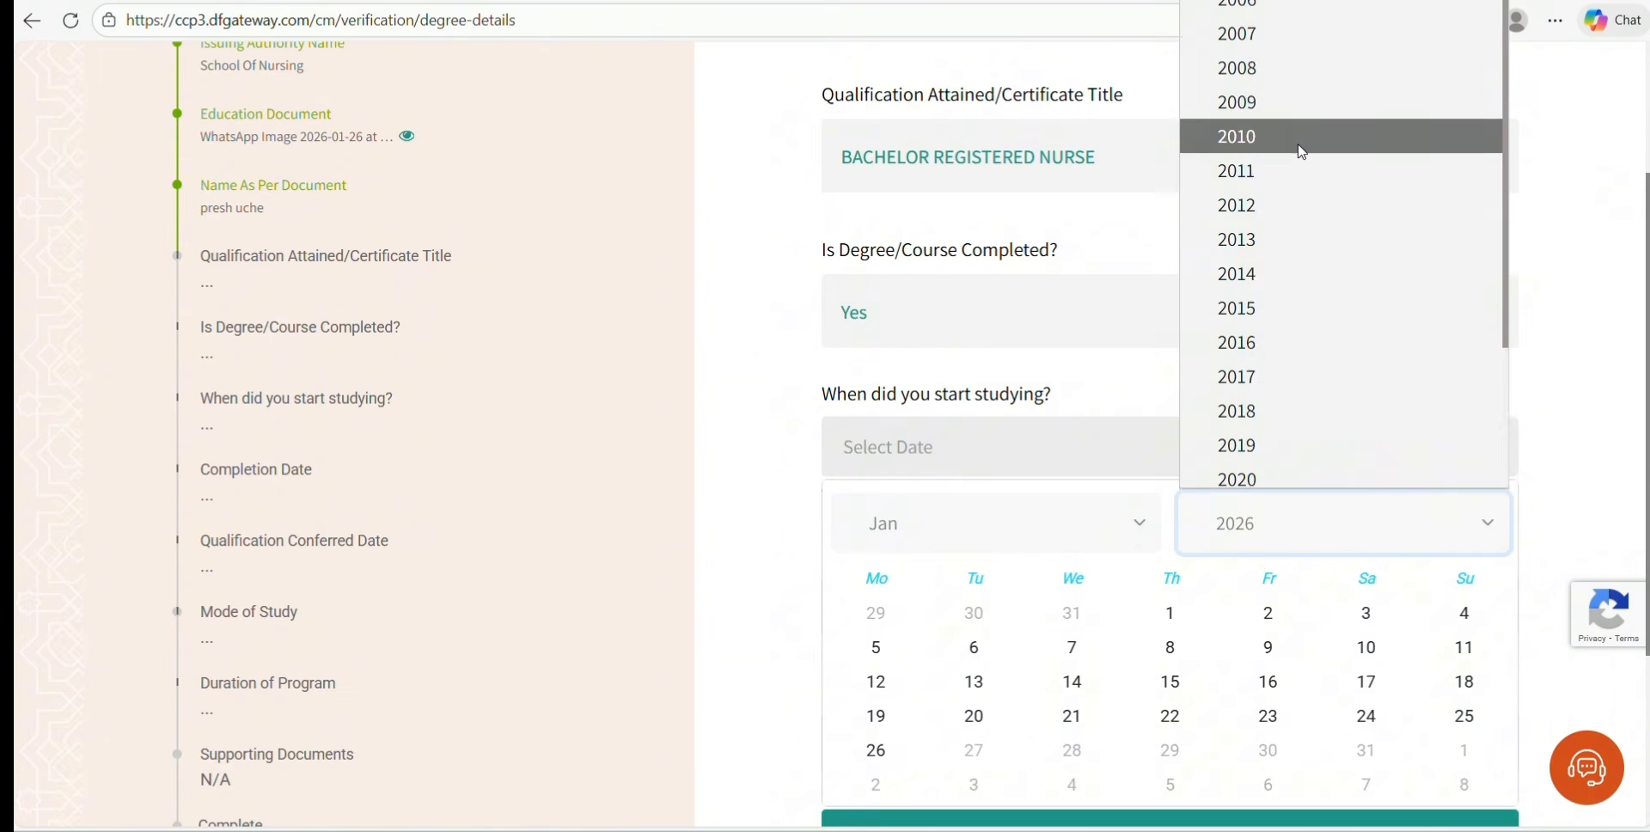
left_click(1293, 148)
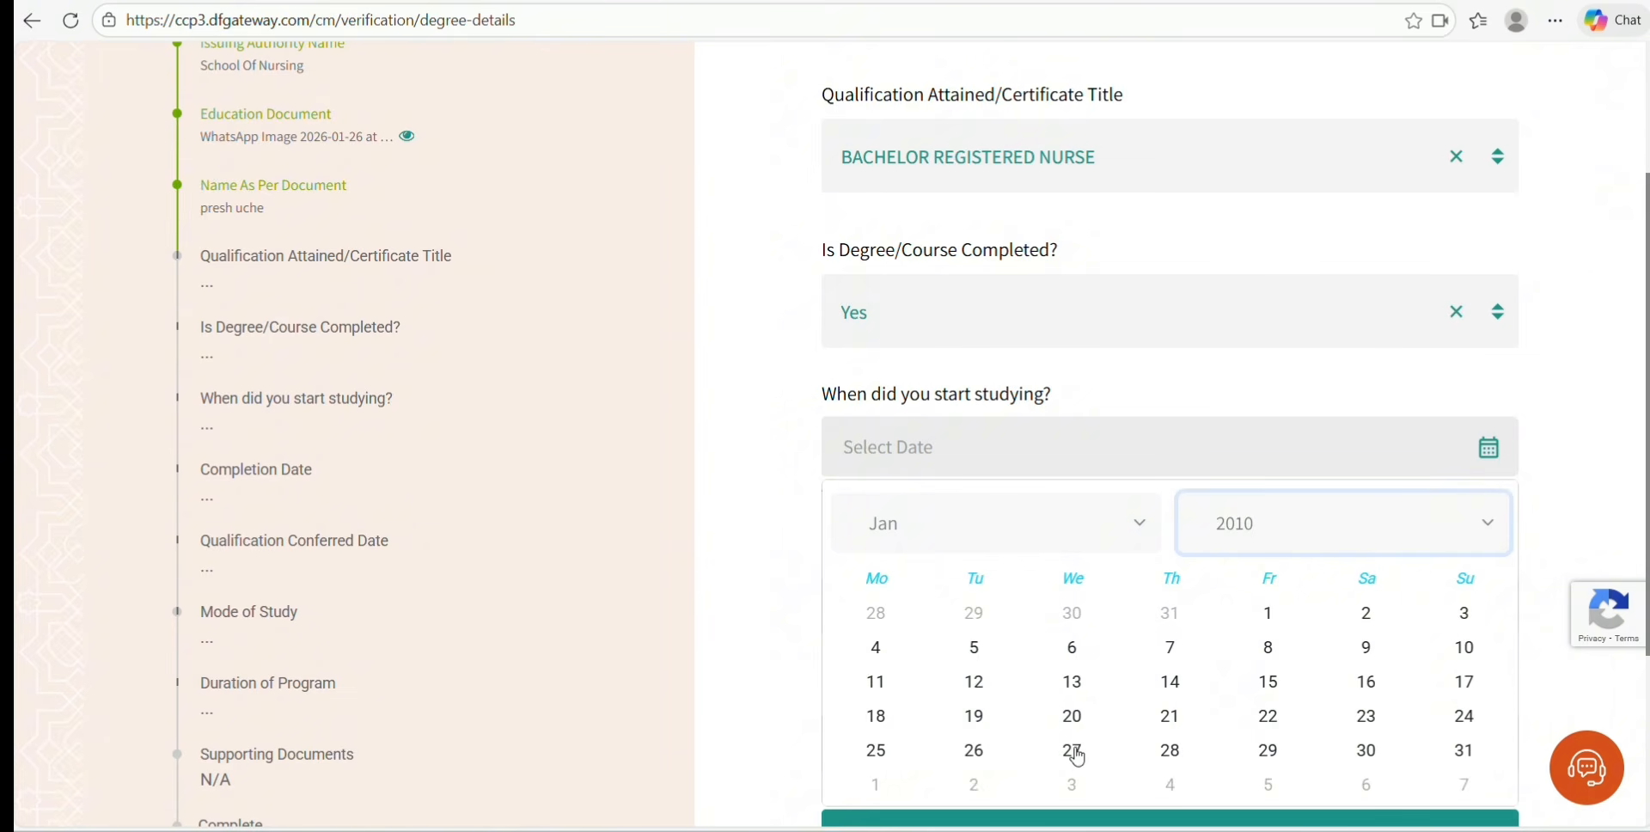
left_click(1074, 720)
- Set the study completion date to 12 Nov 2015
left_click(1066, 568)
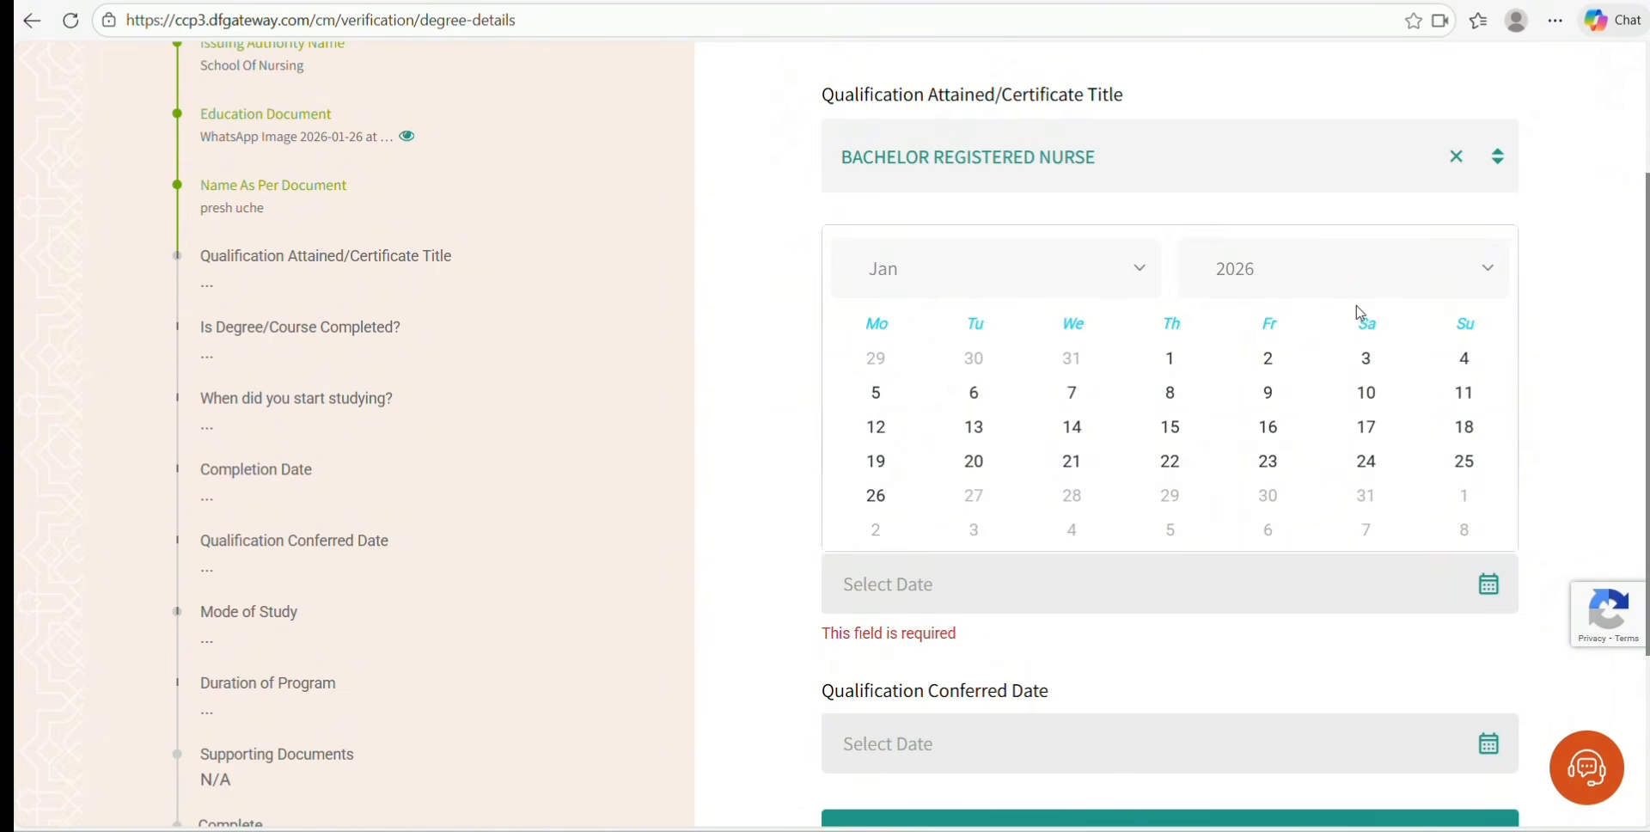
left_click(1458, 268)
scroll(1300, 371, "up", 1)
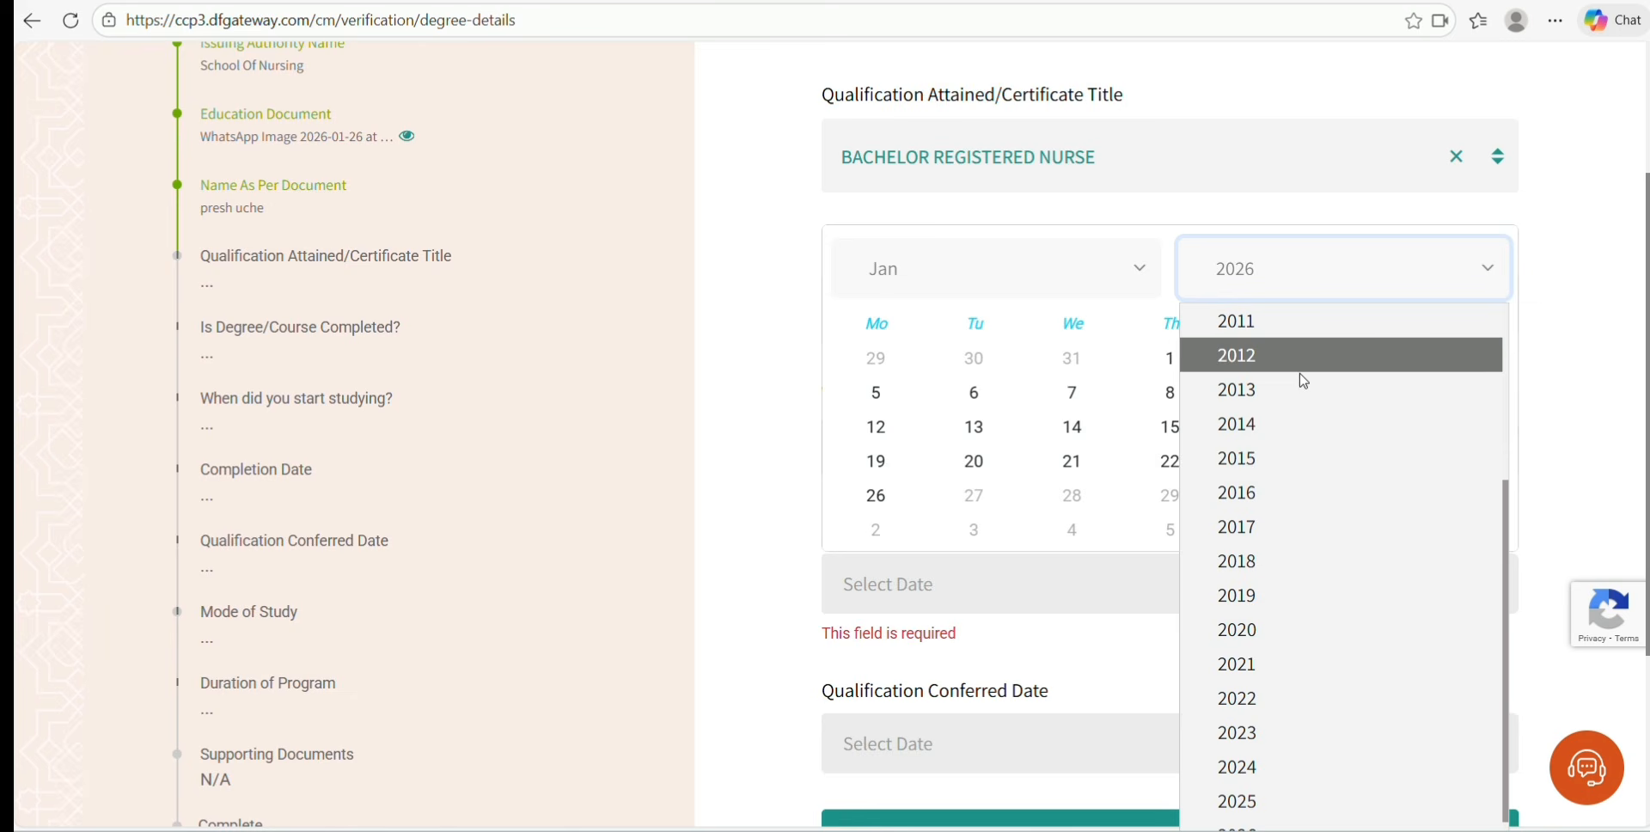
left_click(1251, 471)
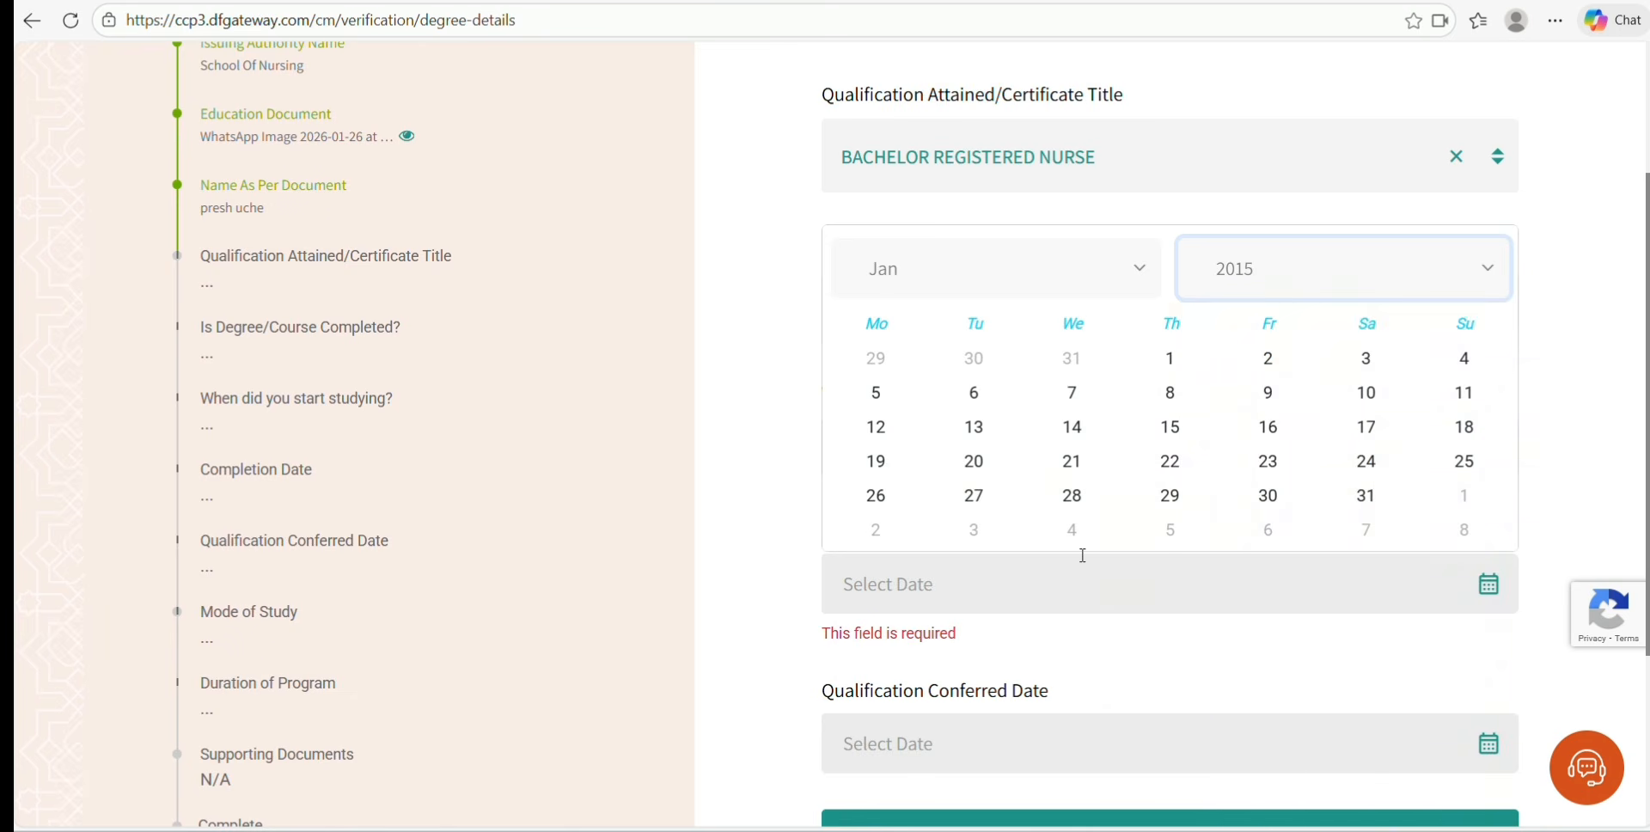
left_click(998, 269)
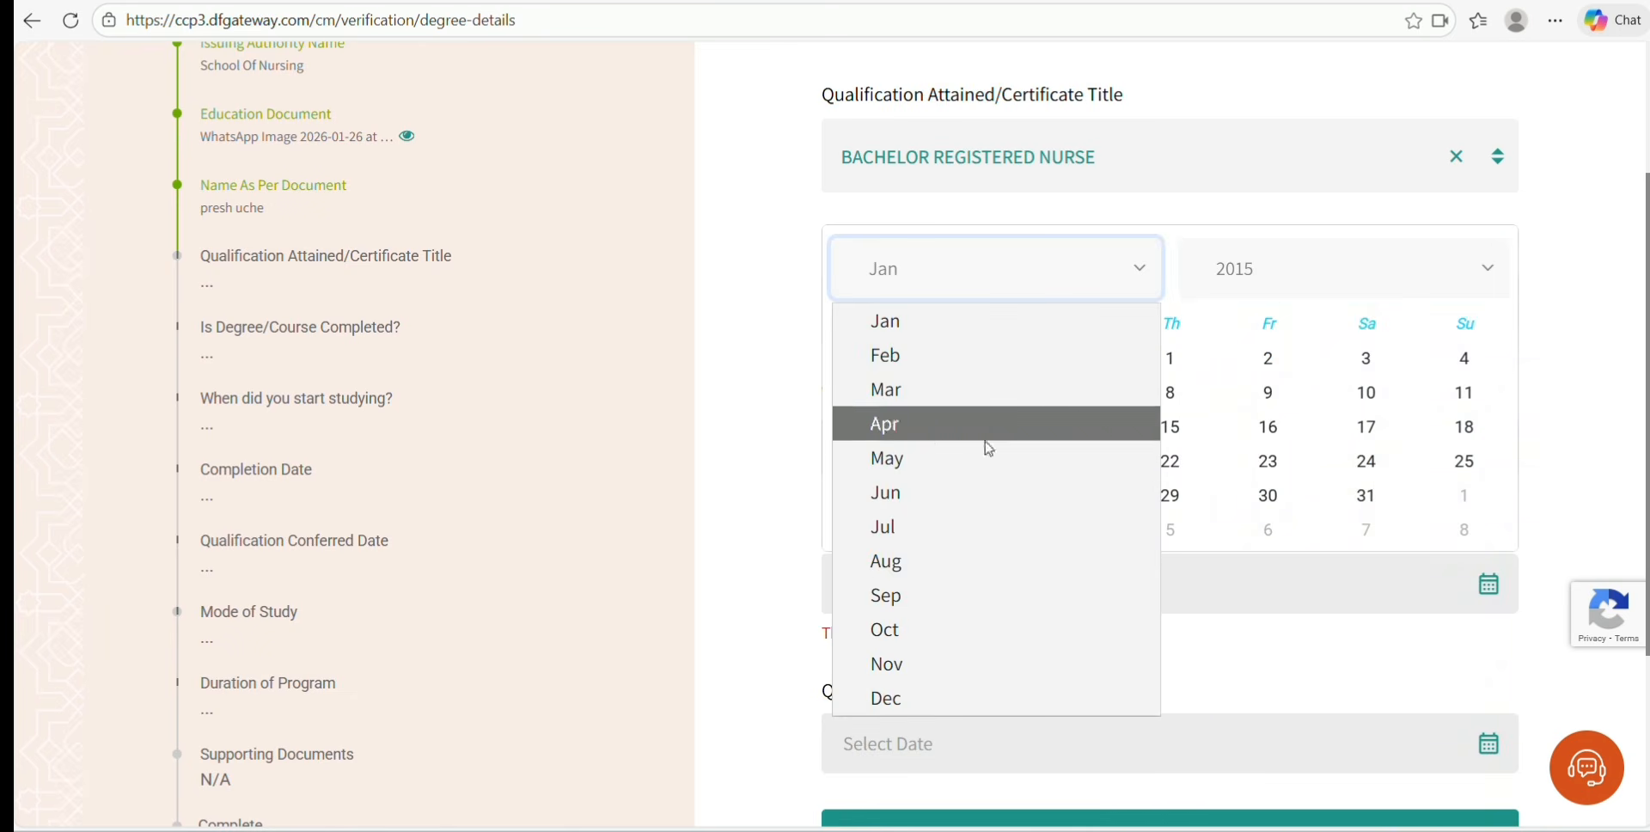
left_click(920, 663)
left_click(1170, 427)
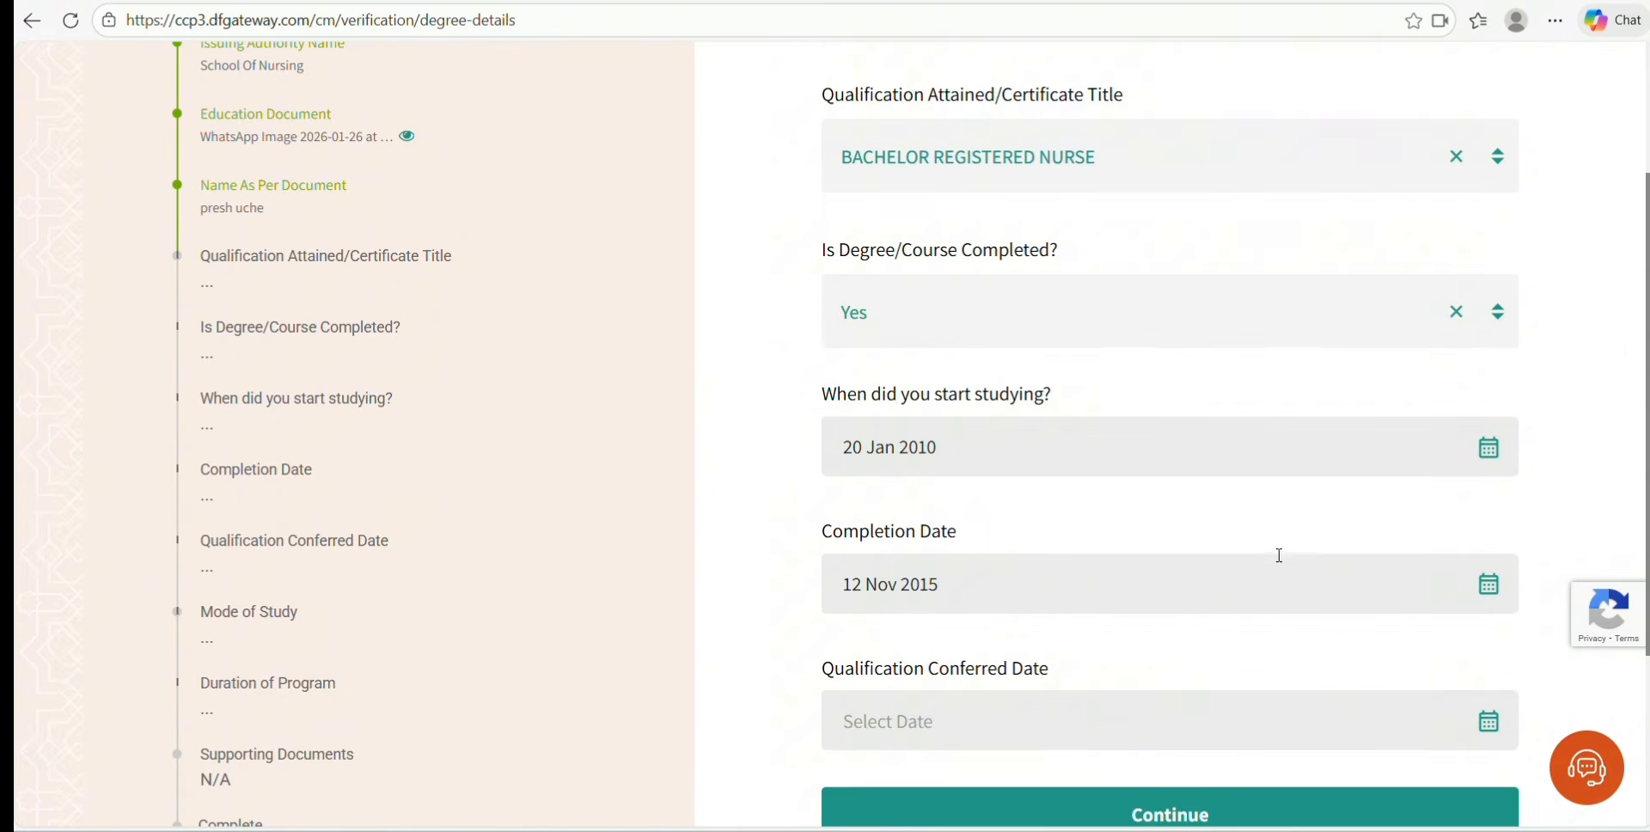
- Set the qualification conferred date to 19 May 2016 and continue
scroll(1279, 558, "down", 3)
left_click(1011, 487)
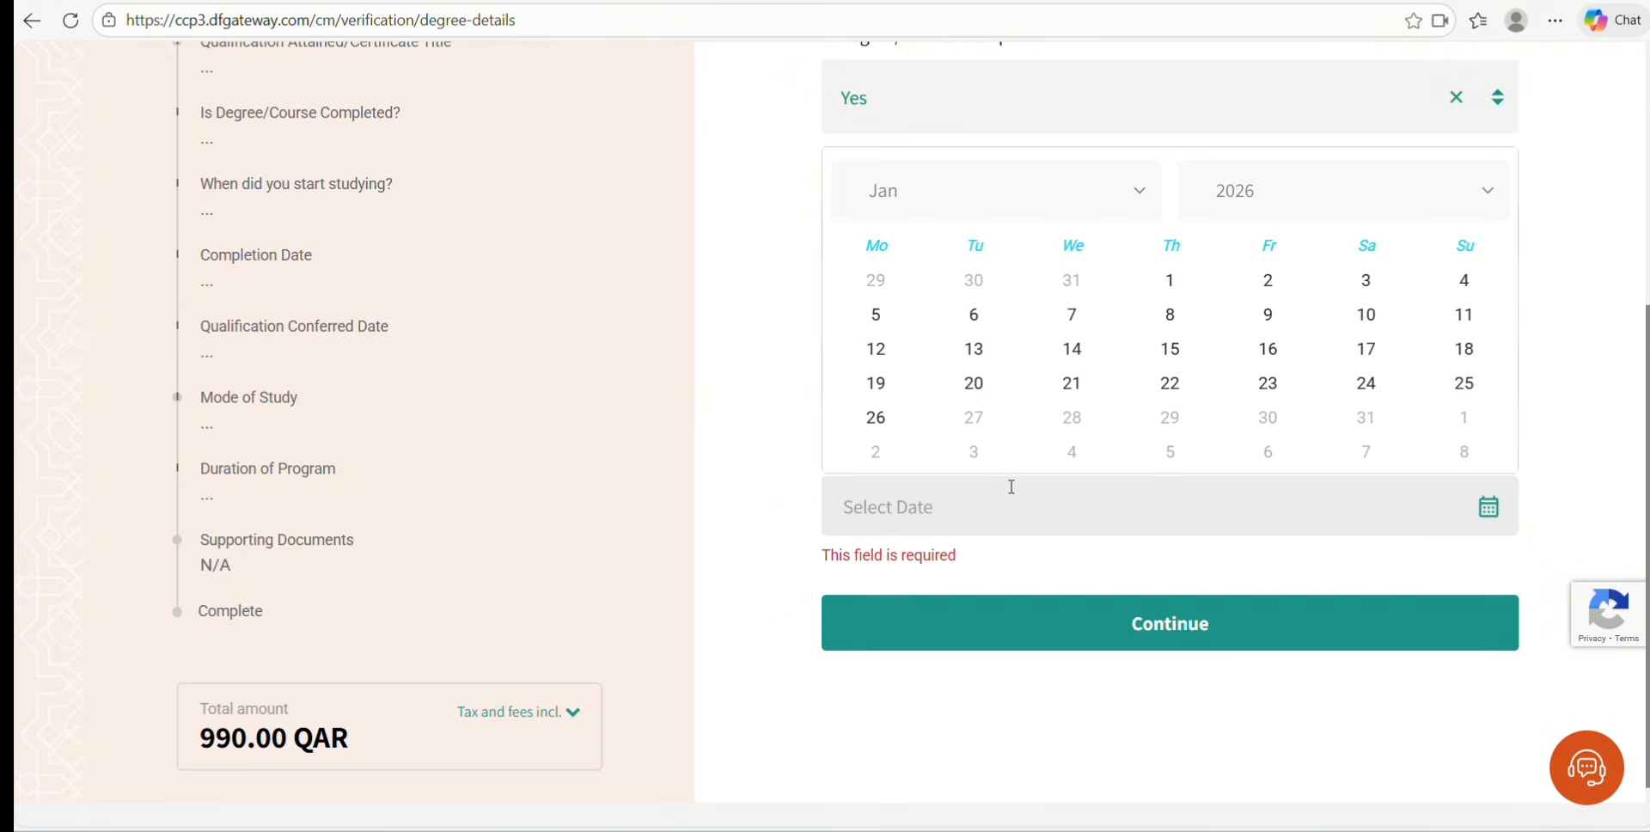
left_click(567, 528)
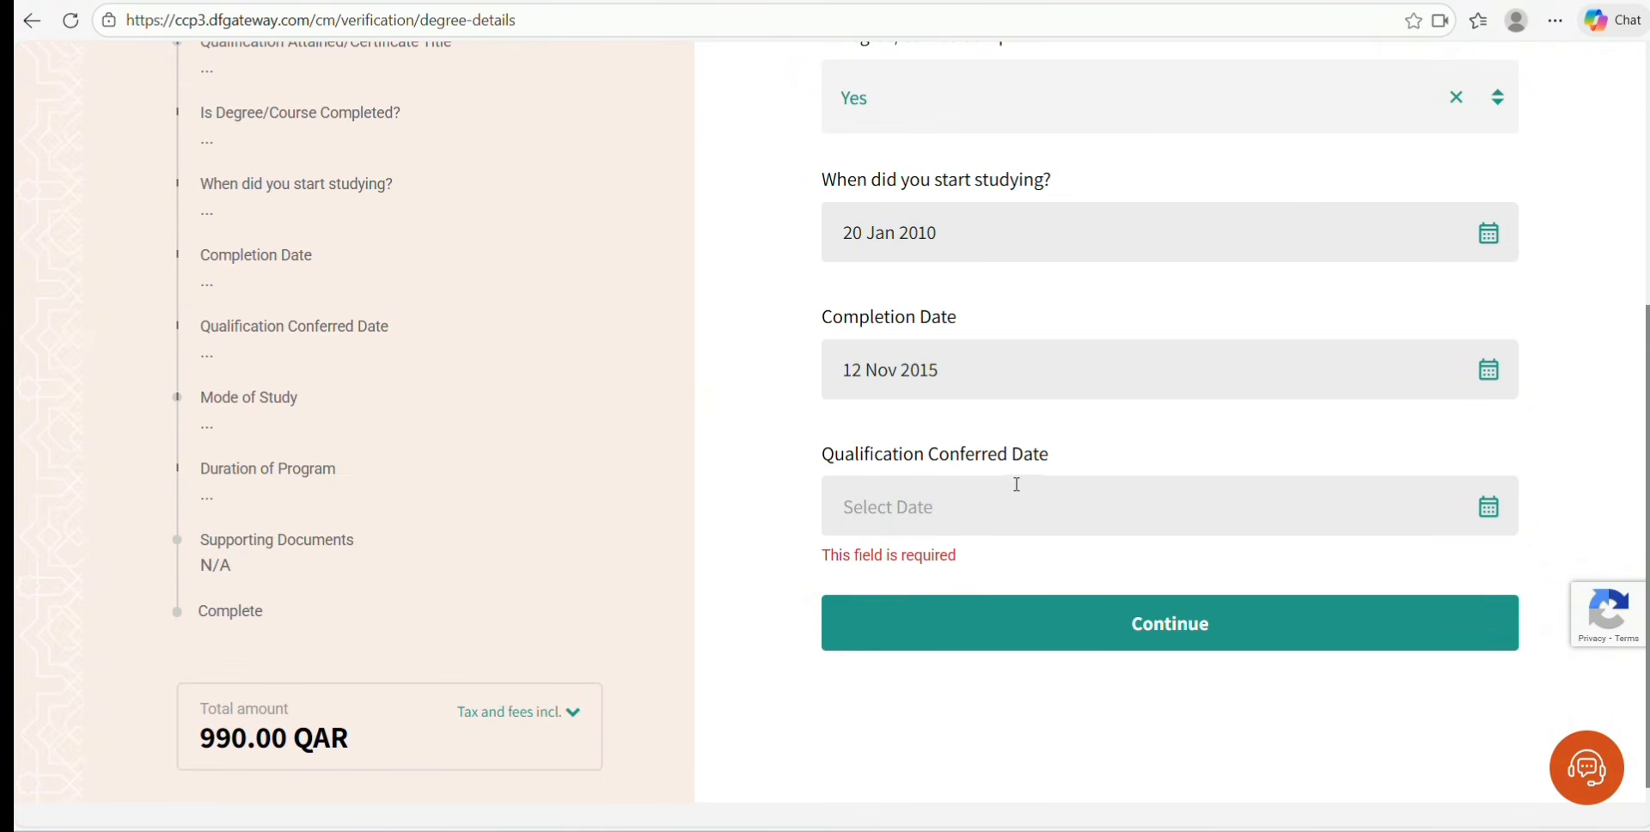
left_click(1198, 505)
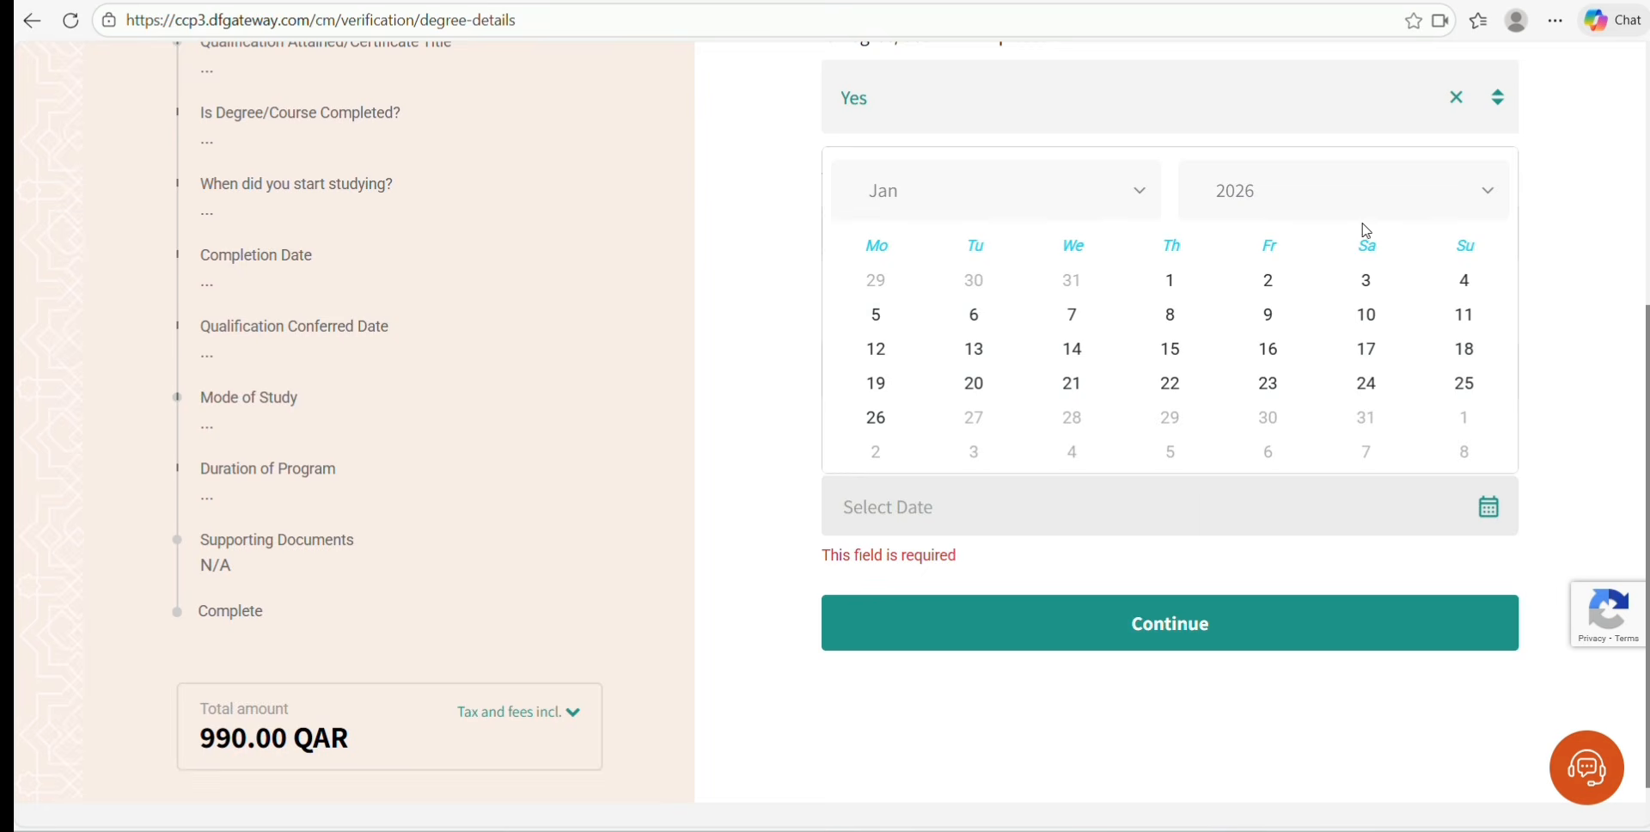
left_click(1491, 199)
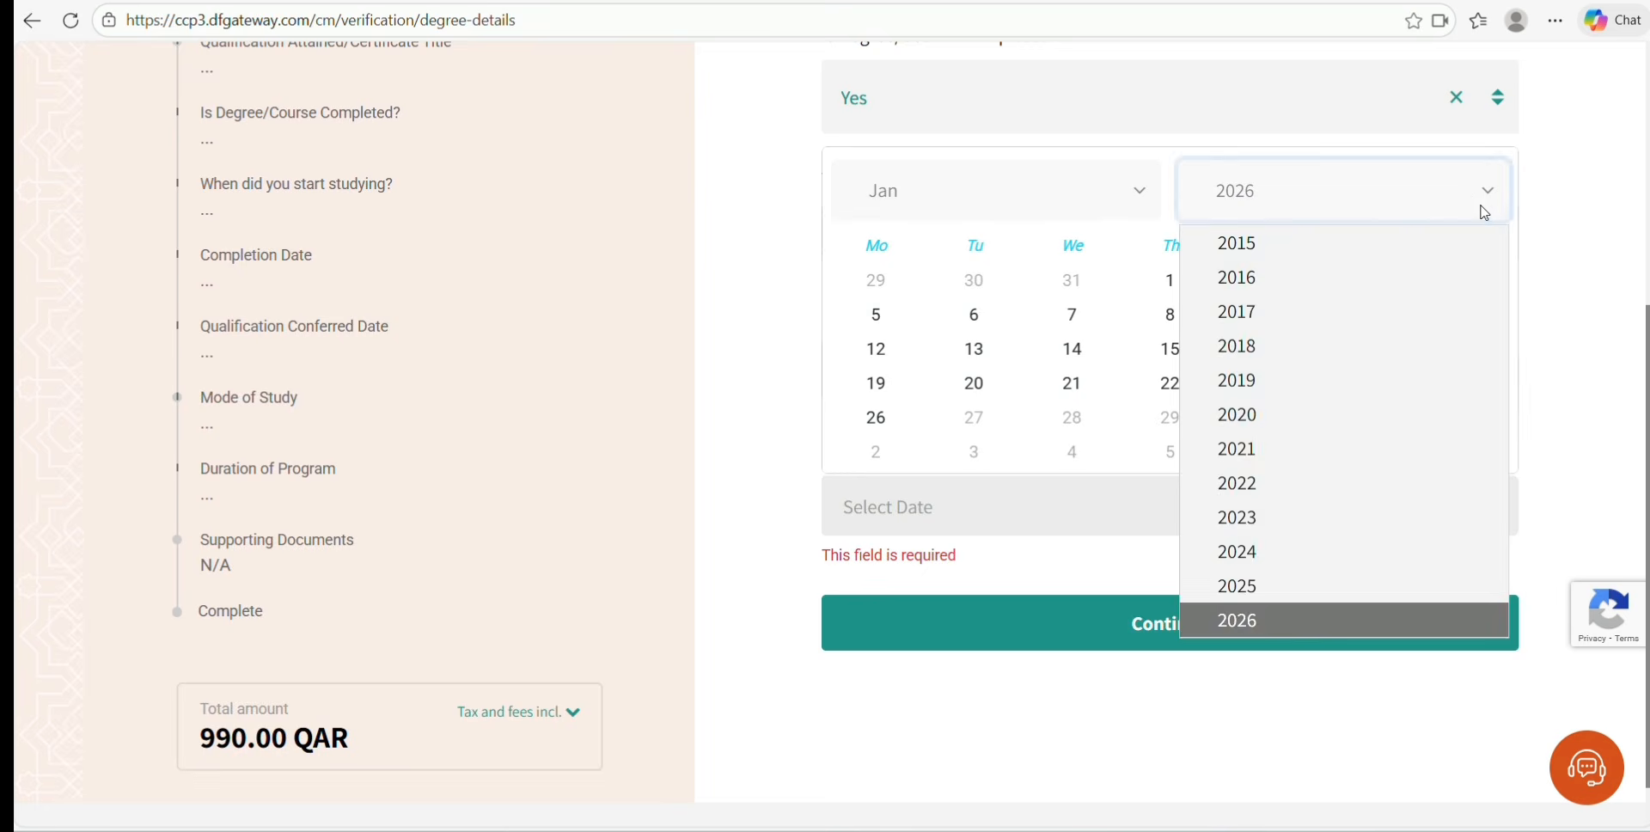
left_click(1317, 280)
left_click(1117, 190)
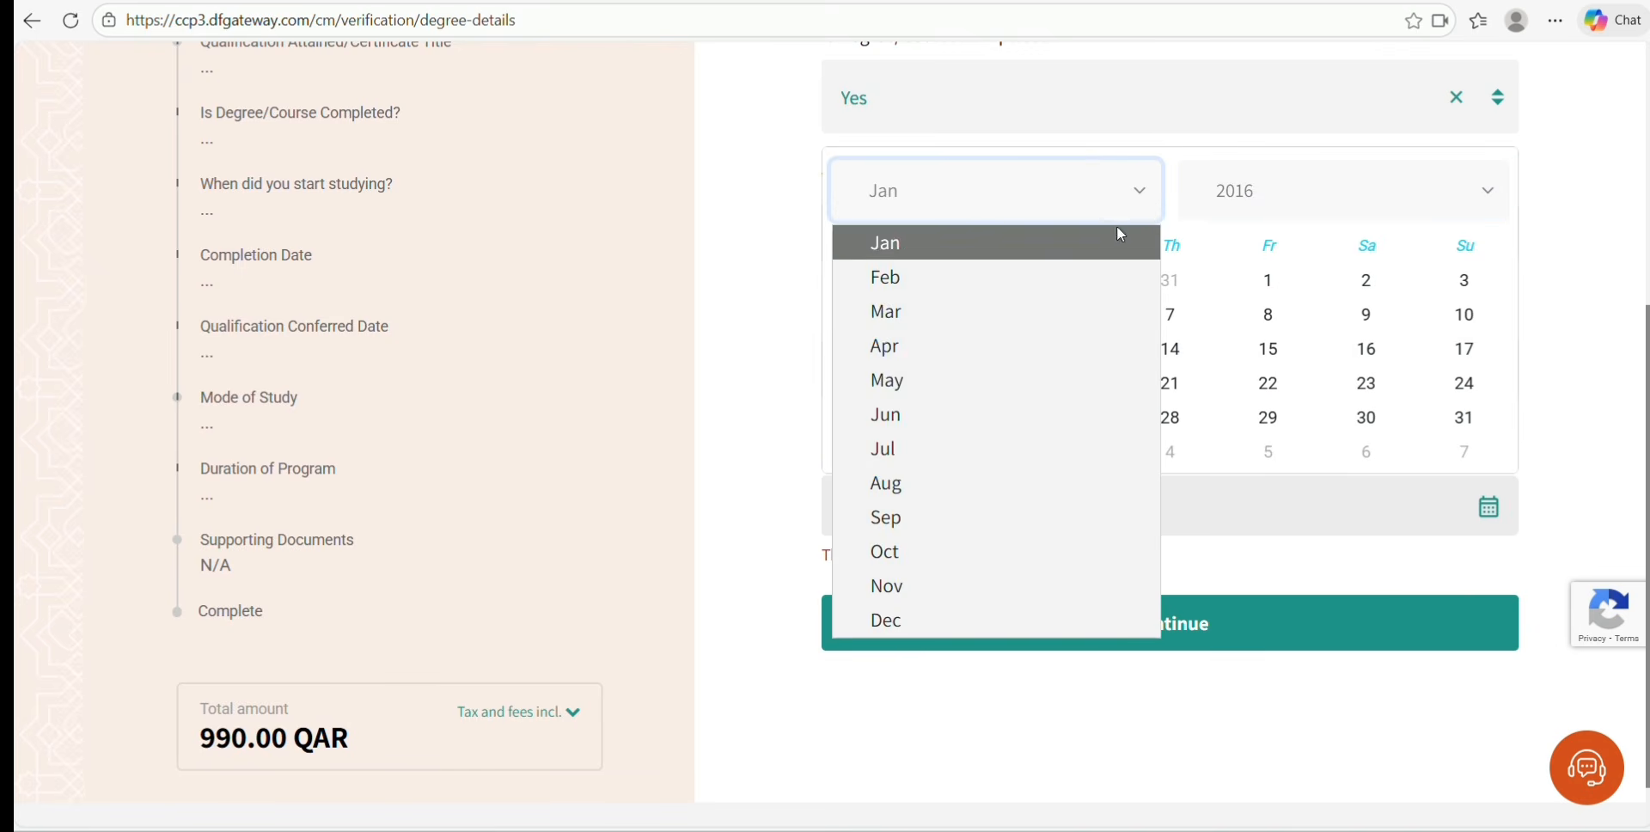
left_click(957, 383)
left_click(1170, 379)
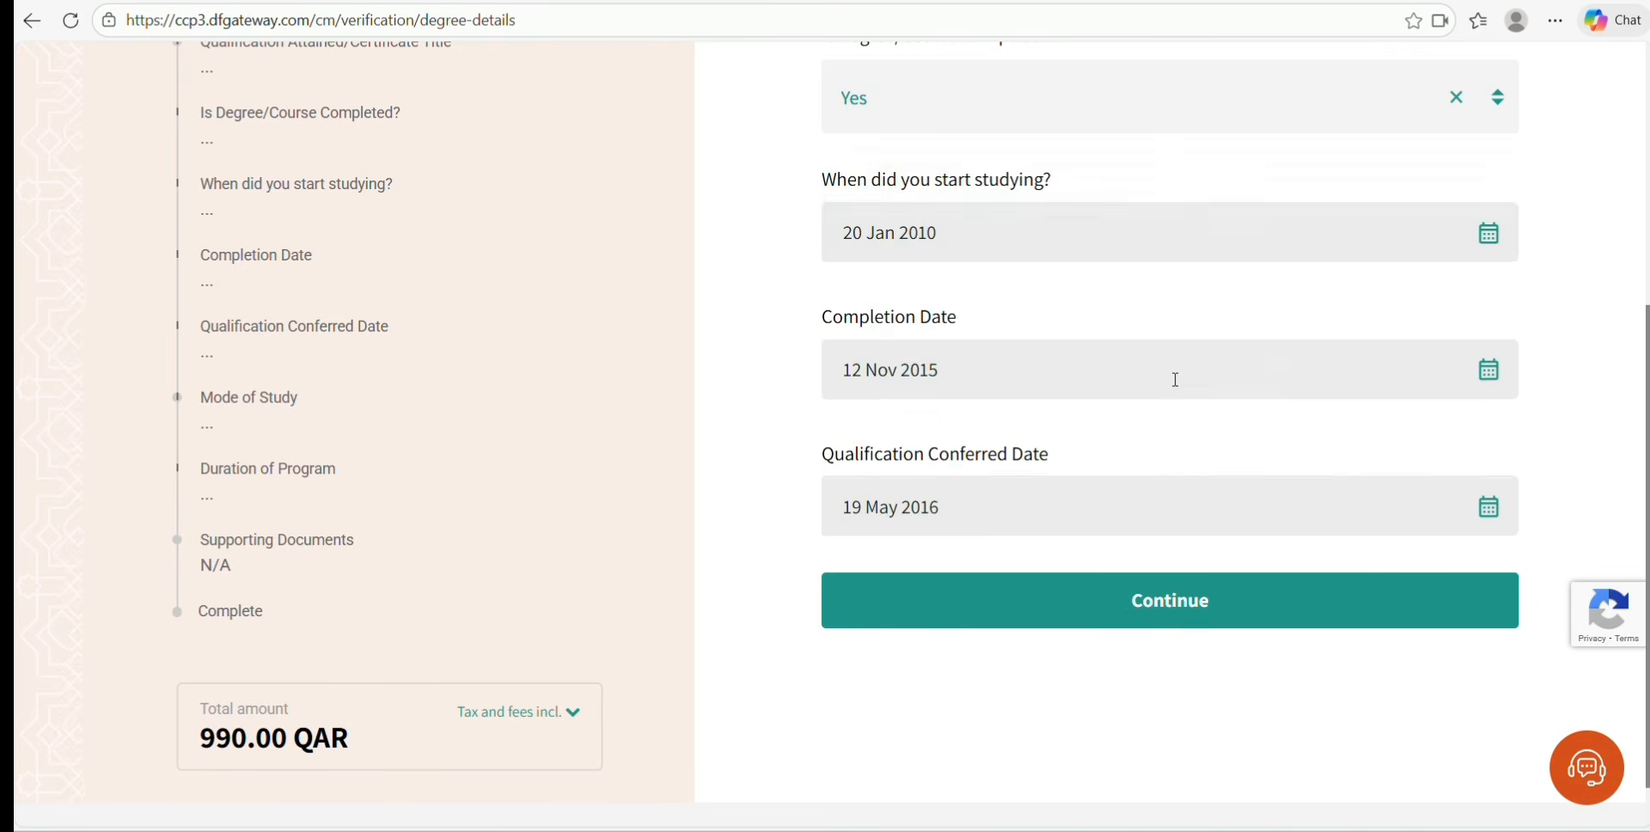
left_click(1251, 607)
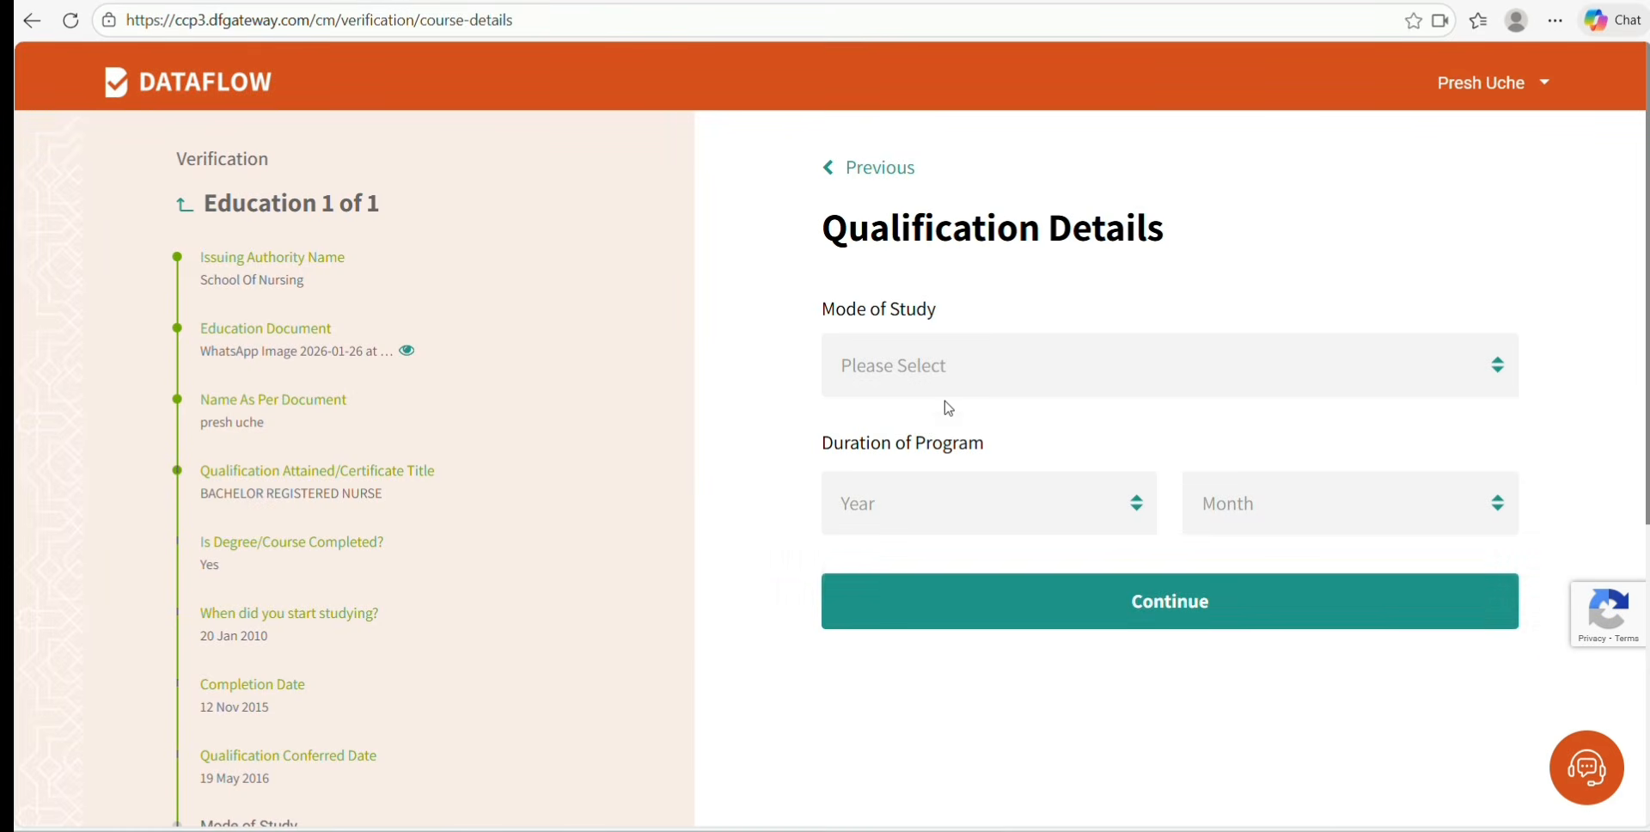
- Choose Full Time study with a 5-year, 0-month program duration and continue
left_click(1005, 354)
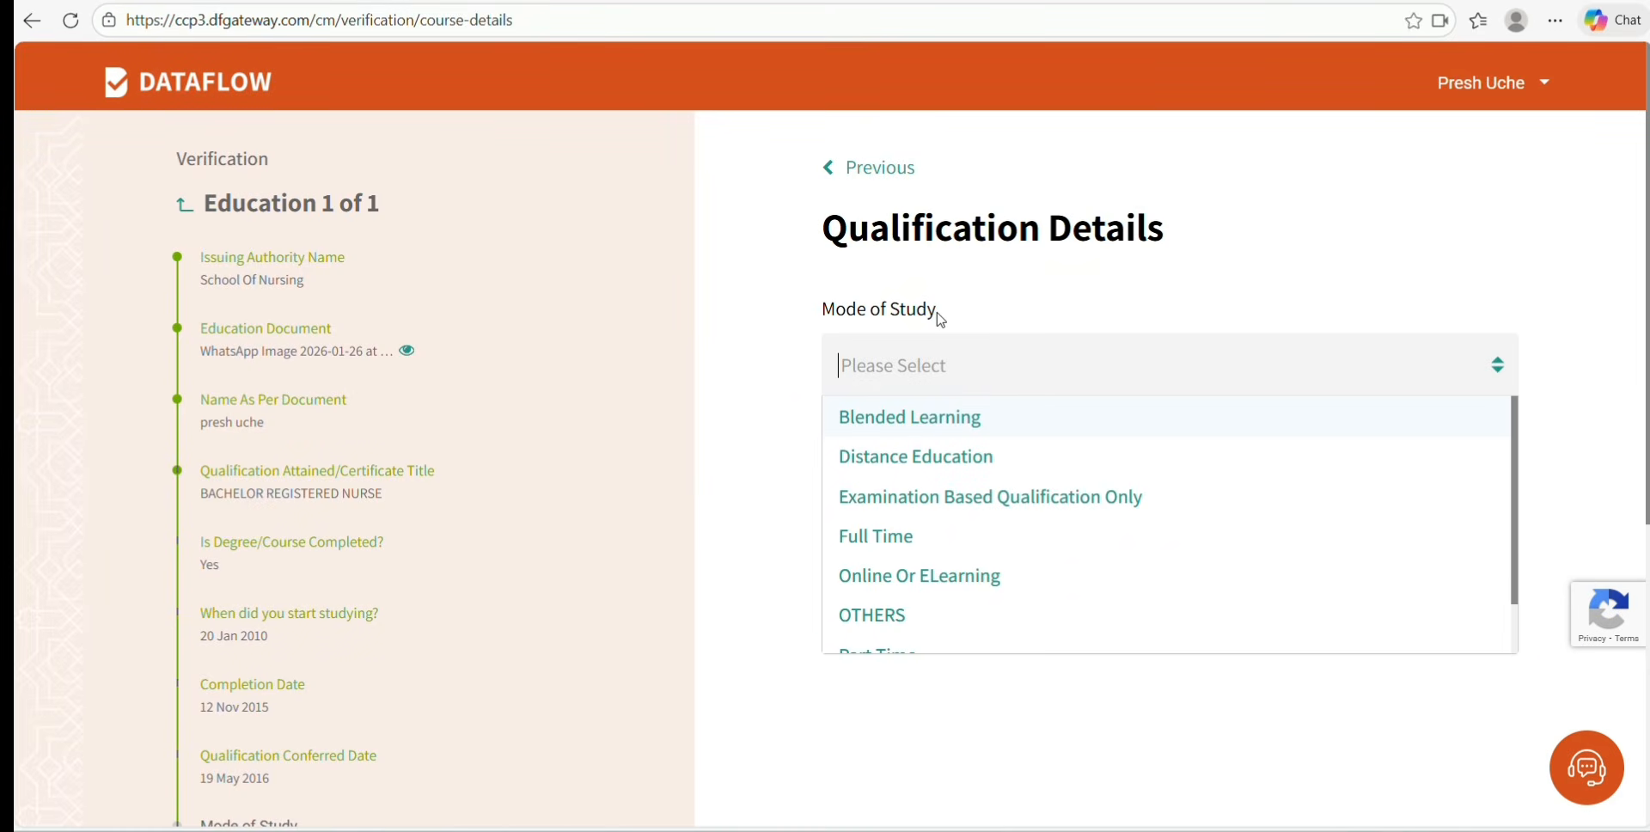
left_click(902, 544)
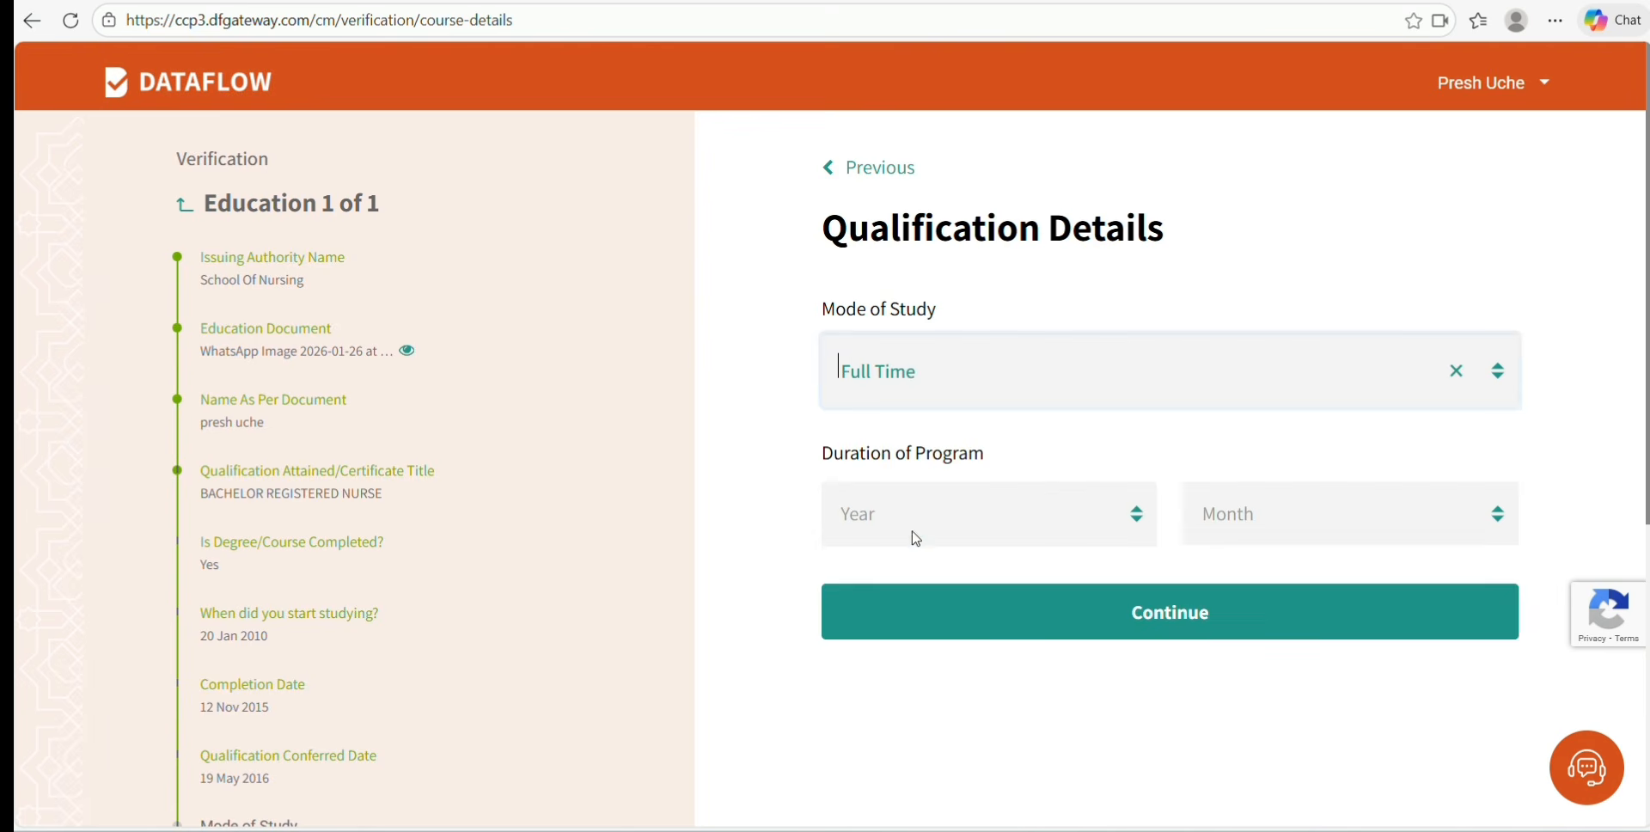
left_click(1142, 516)
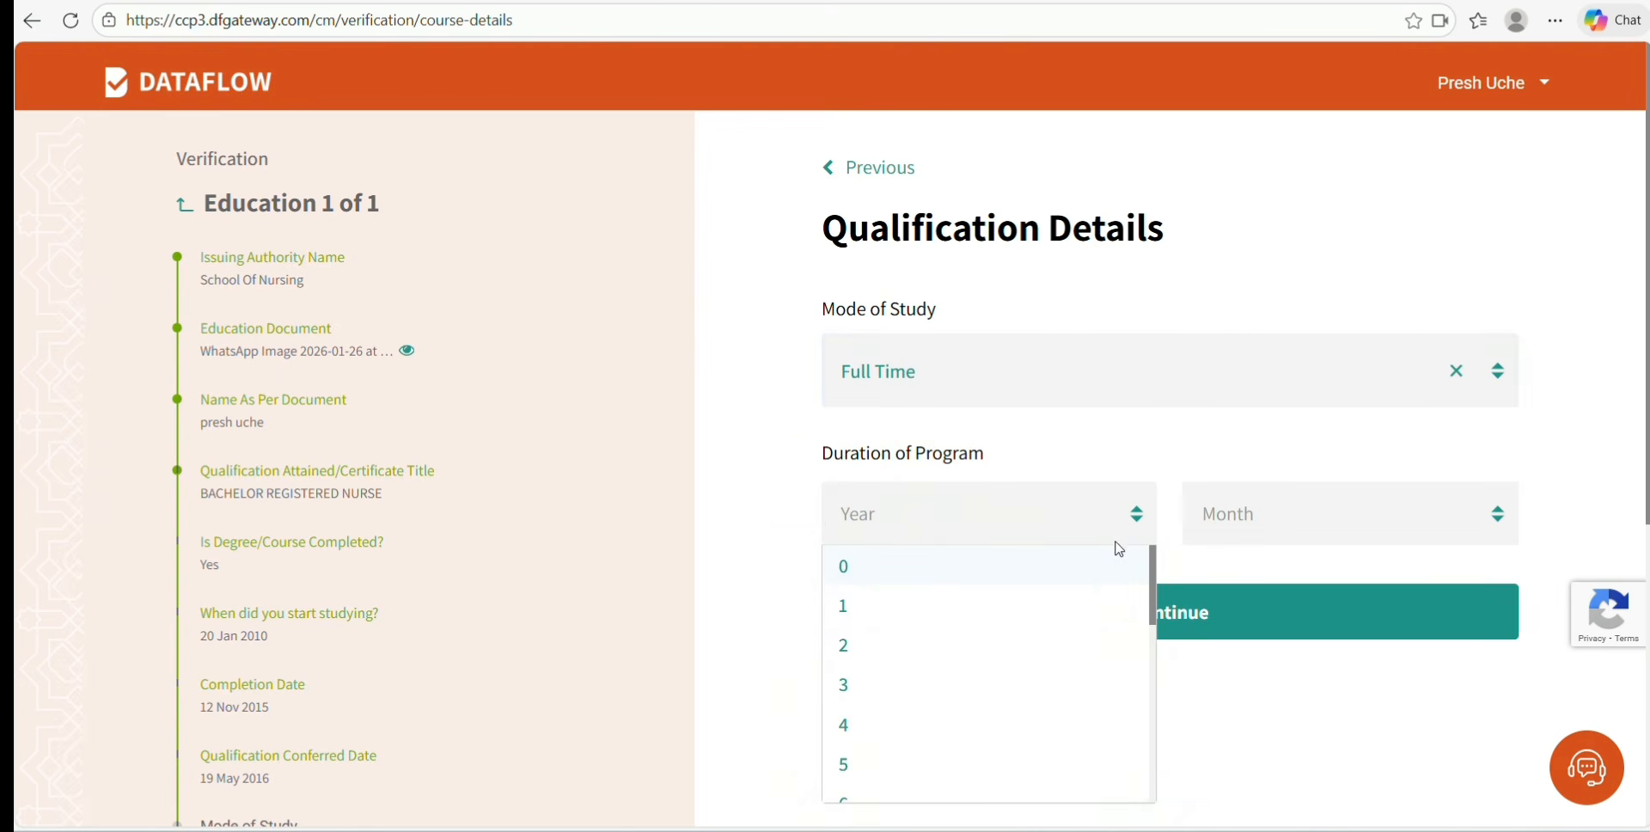
left_click(1062, 773)
left_click(1369, 511)
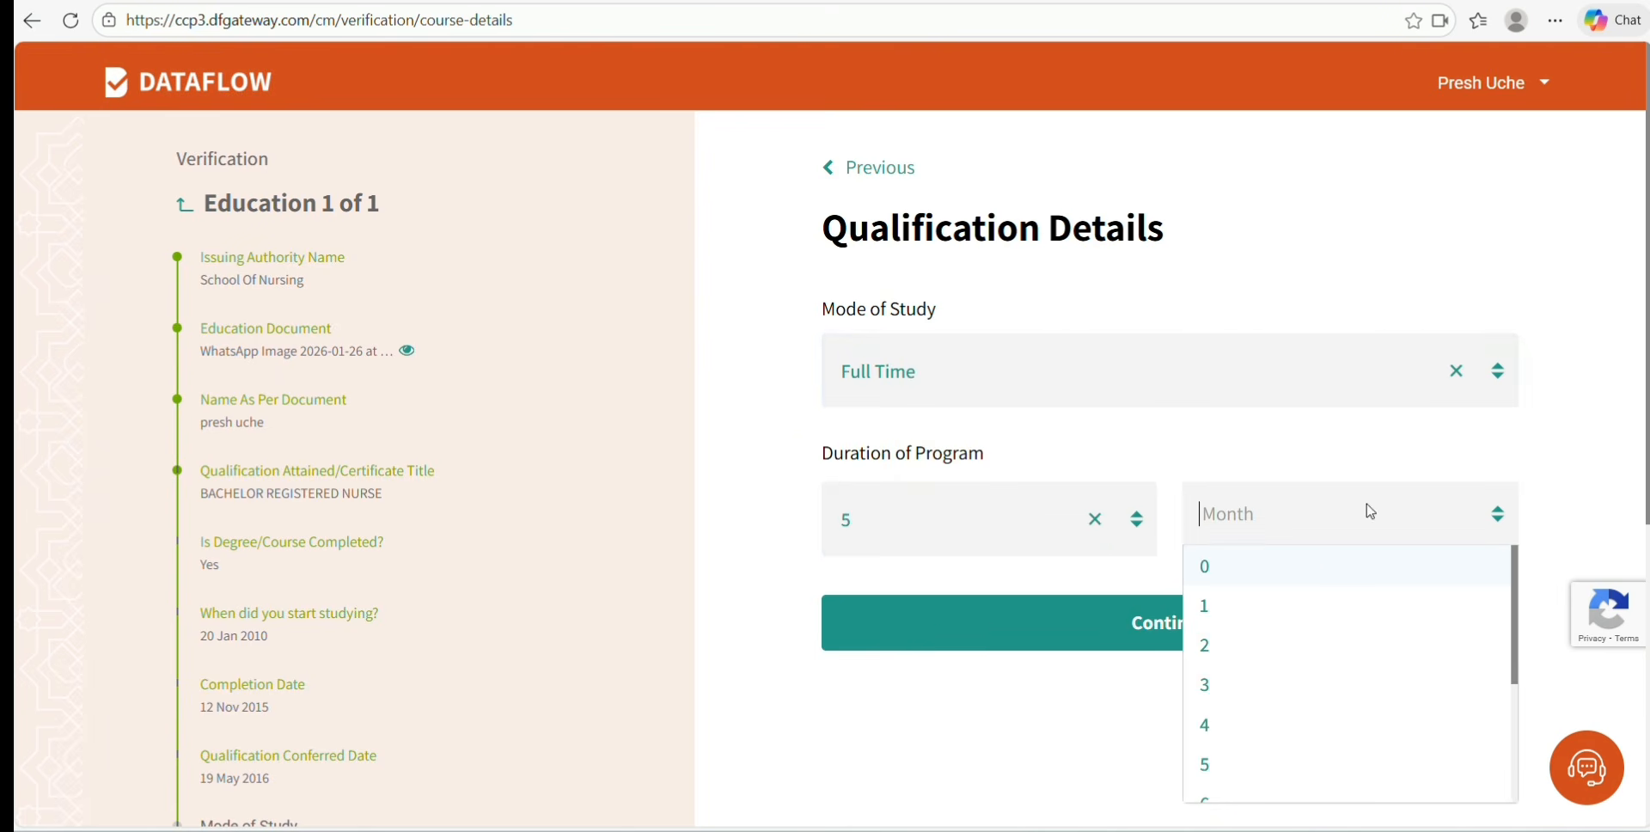
left_click(1326, 565)
left_click(1246, 607)
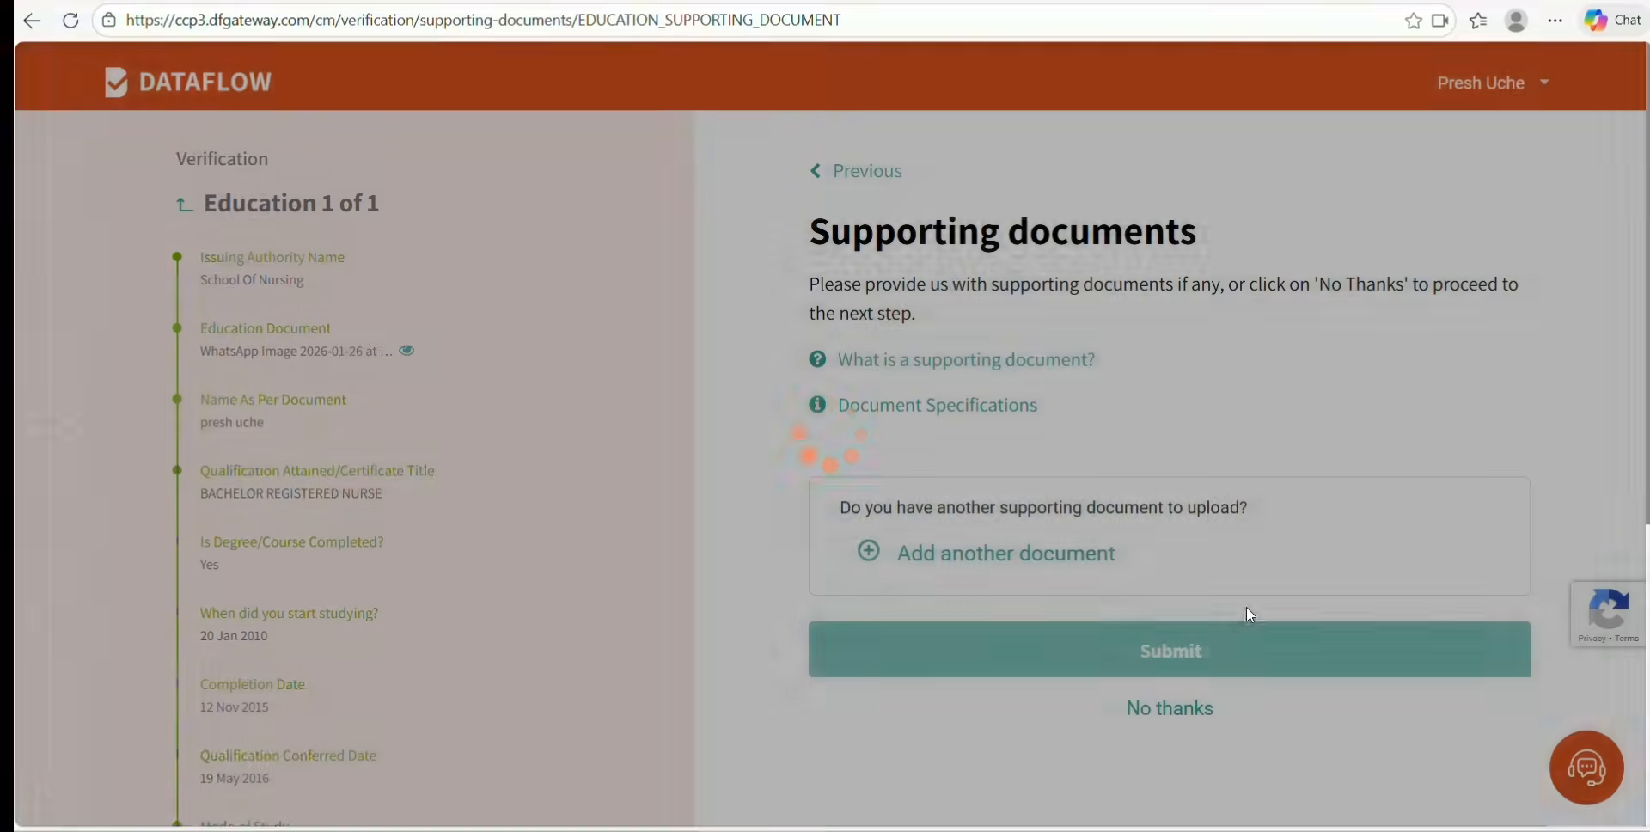
- Dismiss the additional supporting document type list and choose No thanks to skip supporting documents
scroll(356, 567, "down", 4)
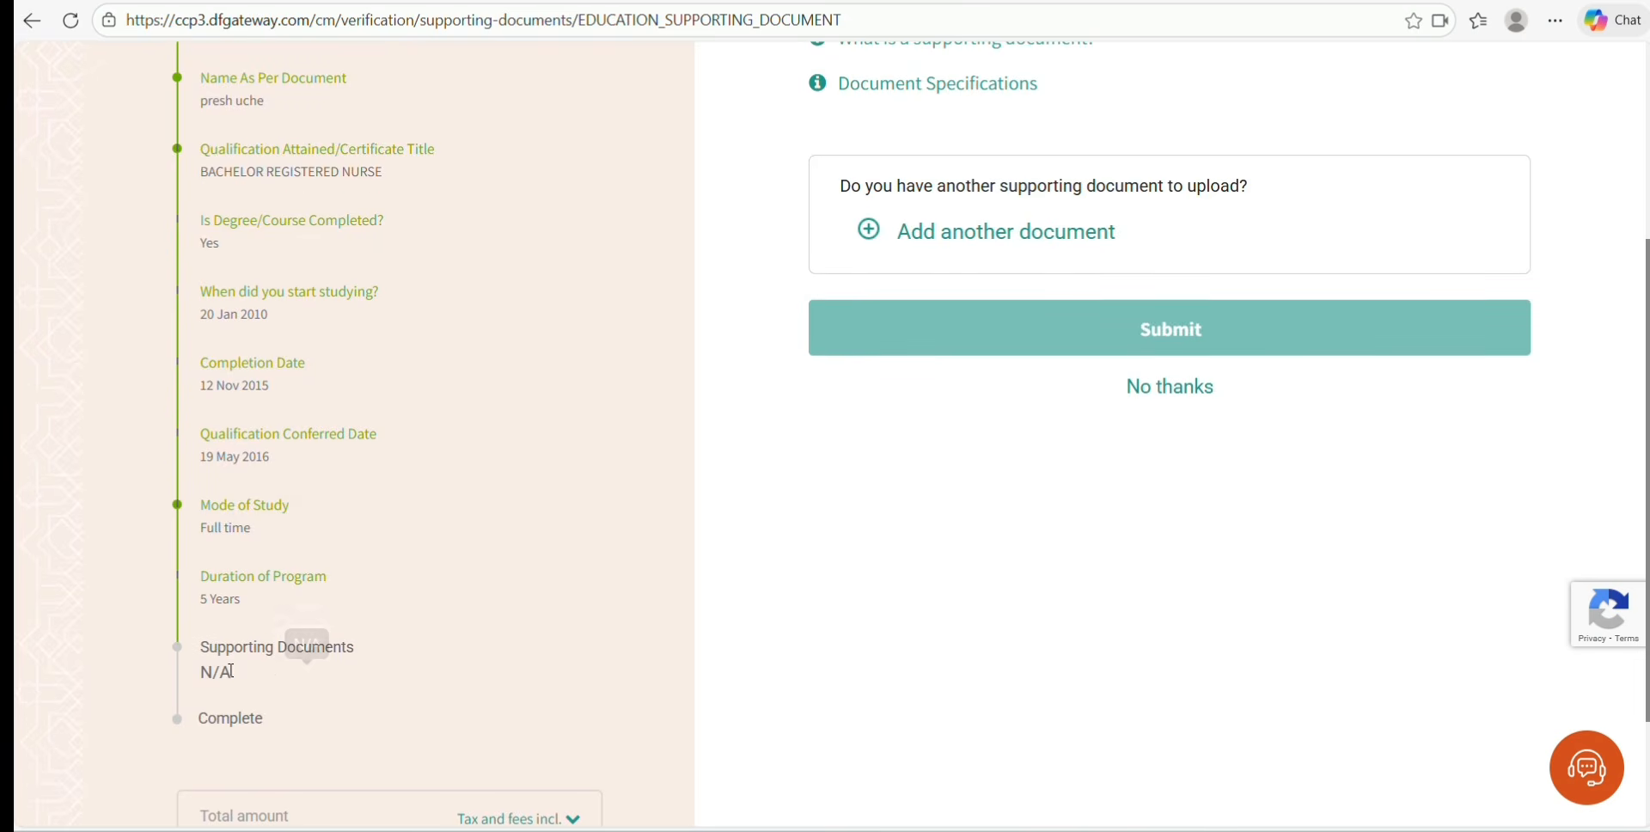
scroll(747, 559, "up", 3)
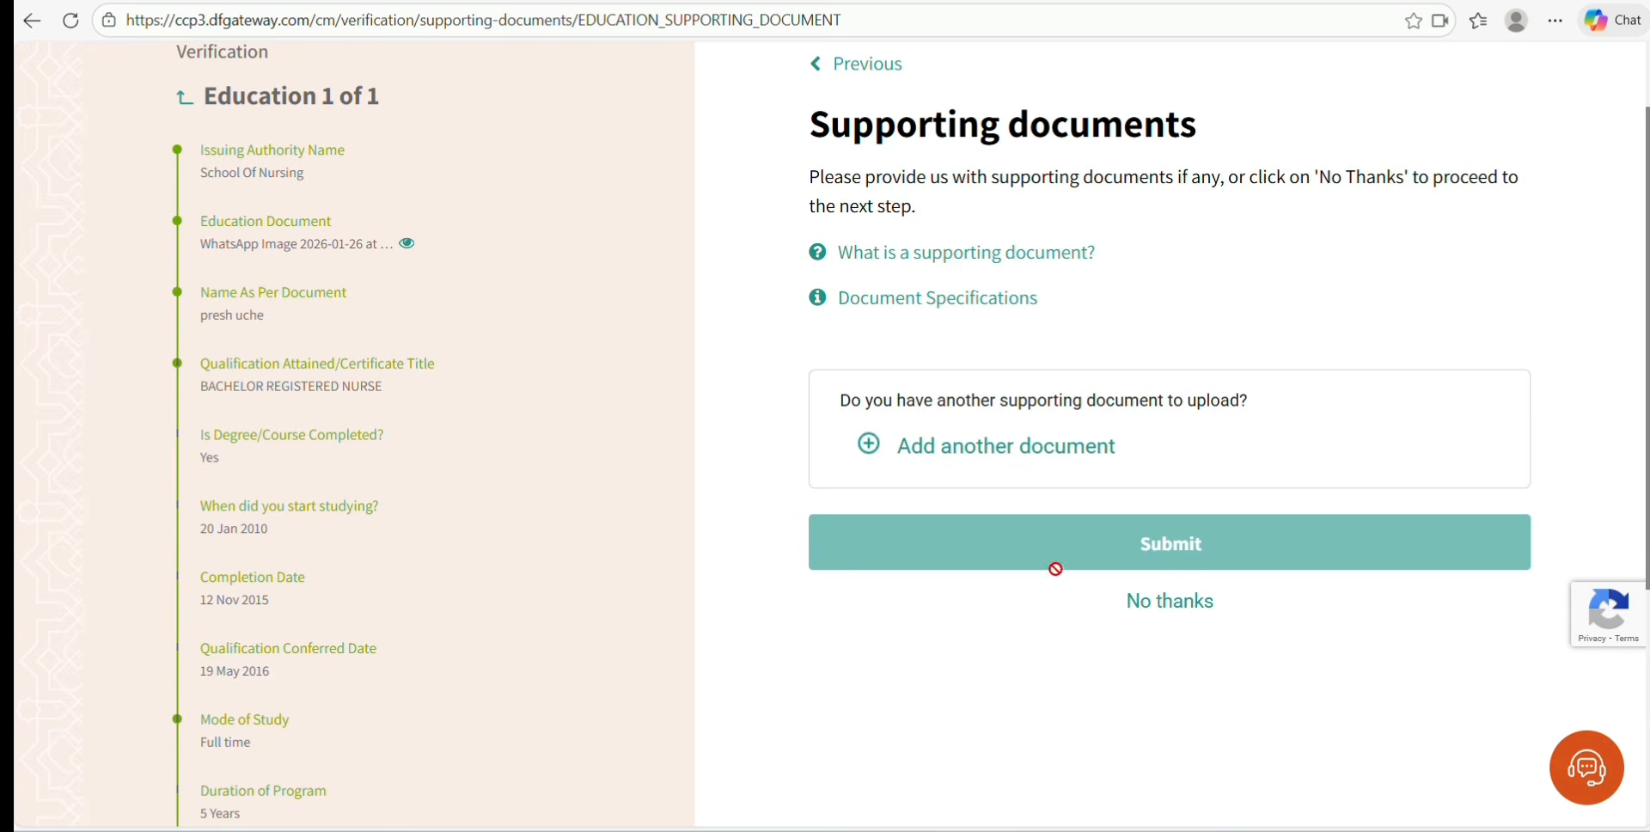
left_click(870, 448)
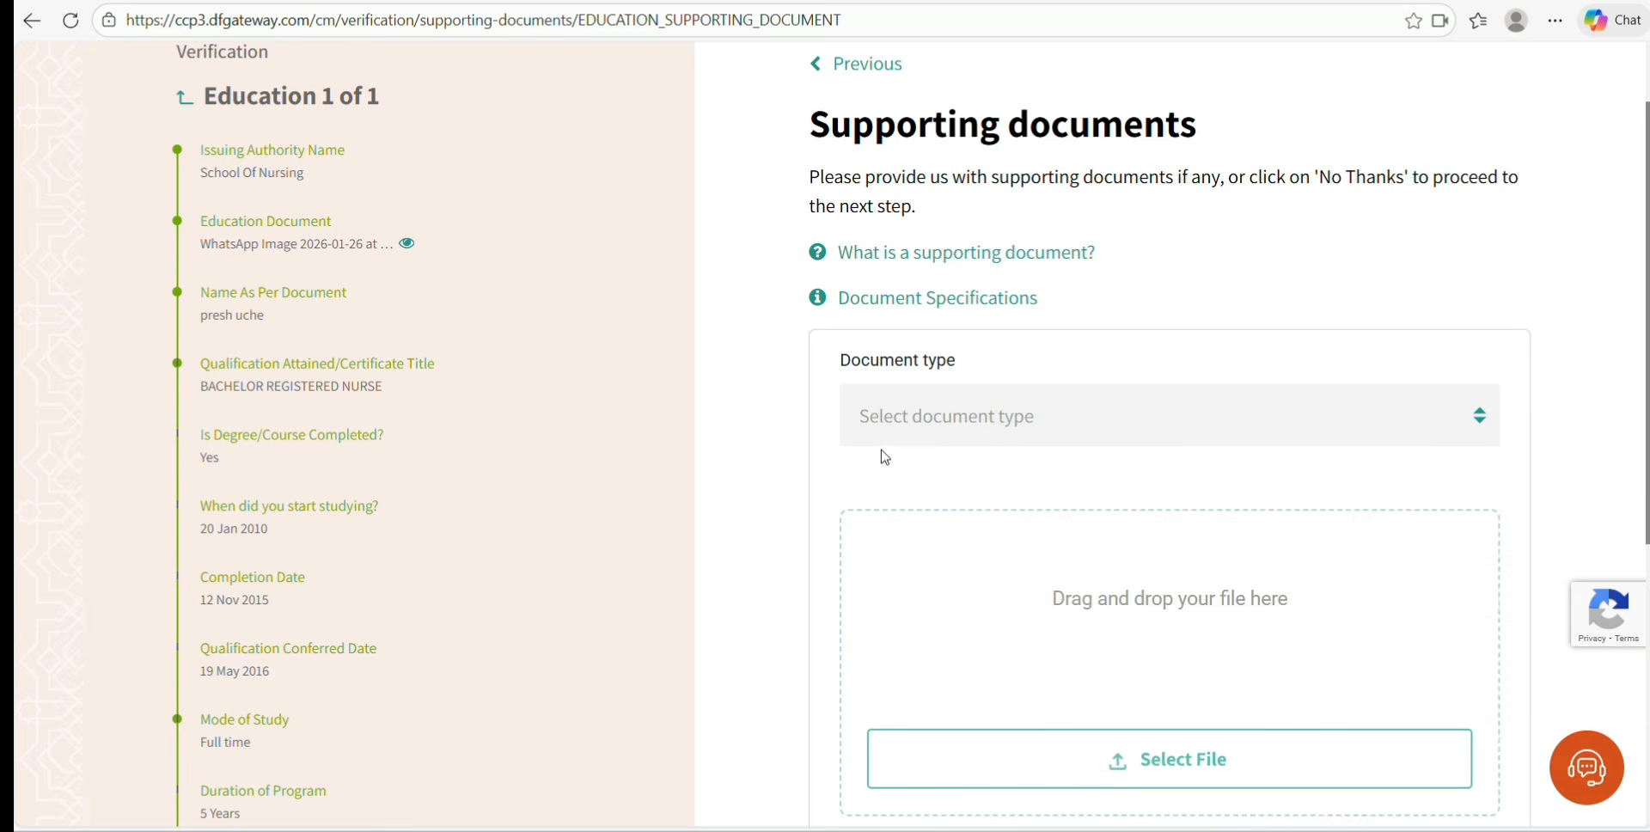
left_click(884, 437)
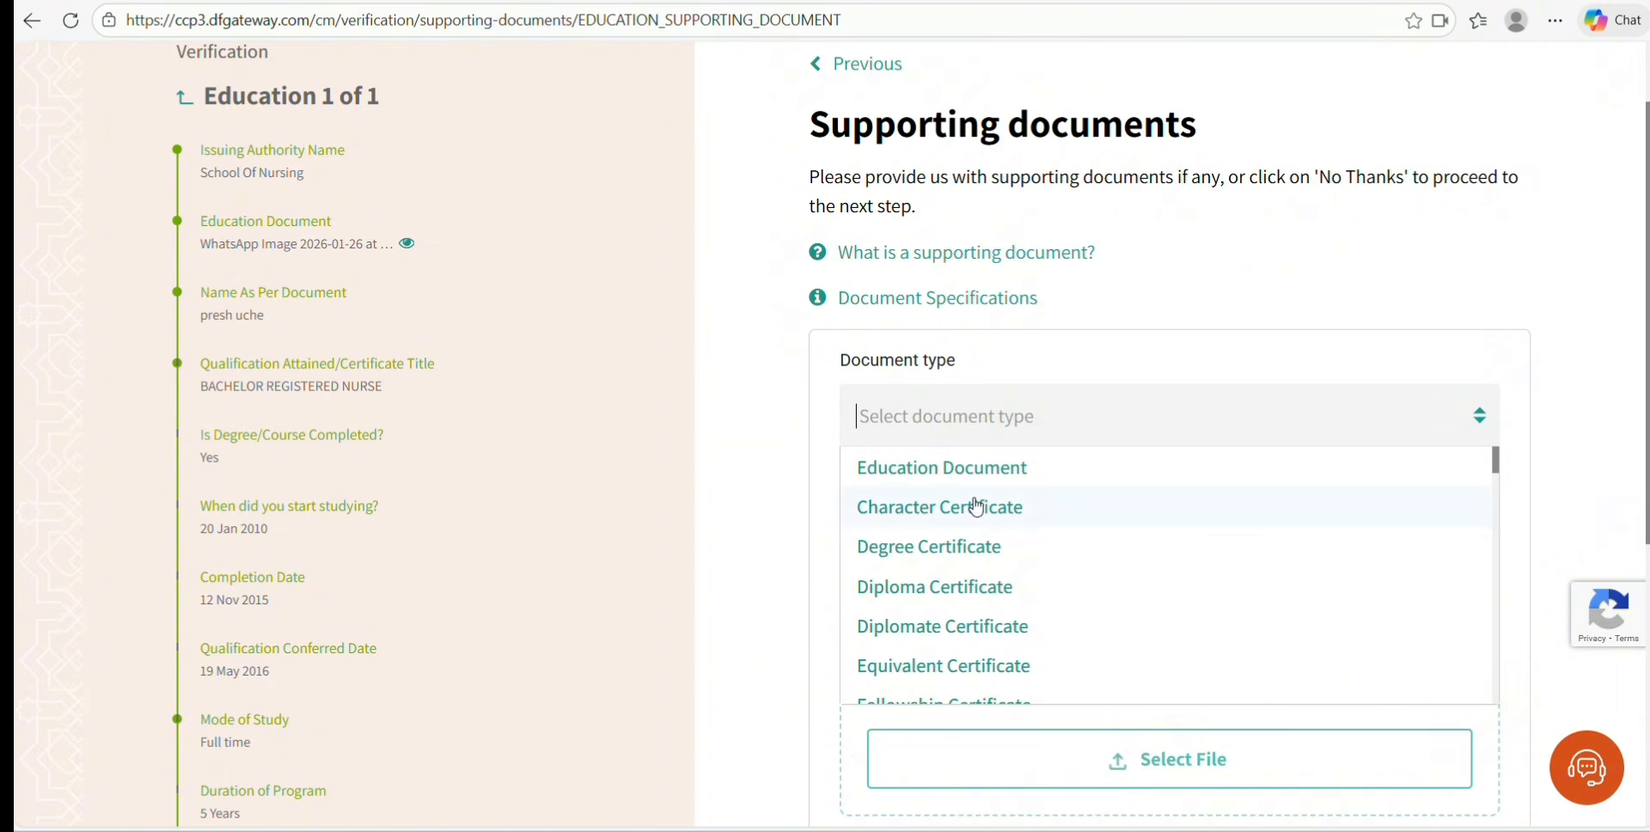
scroll(949, 611, "down", 3)
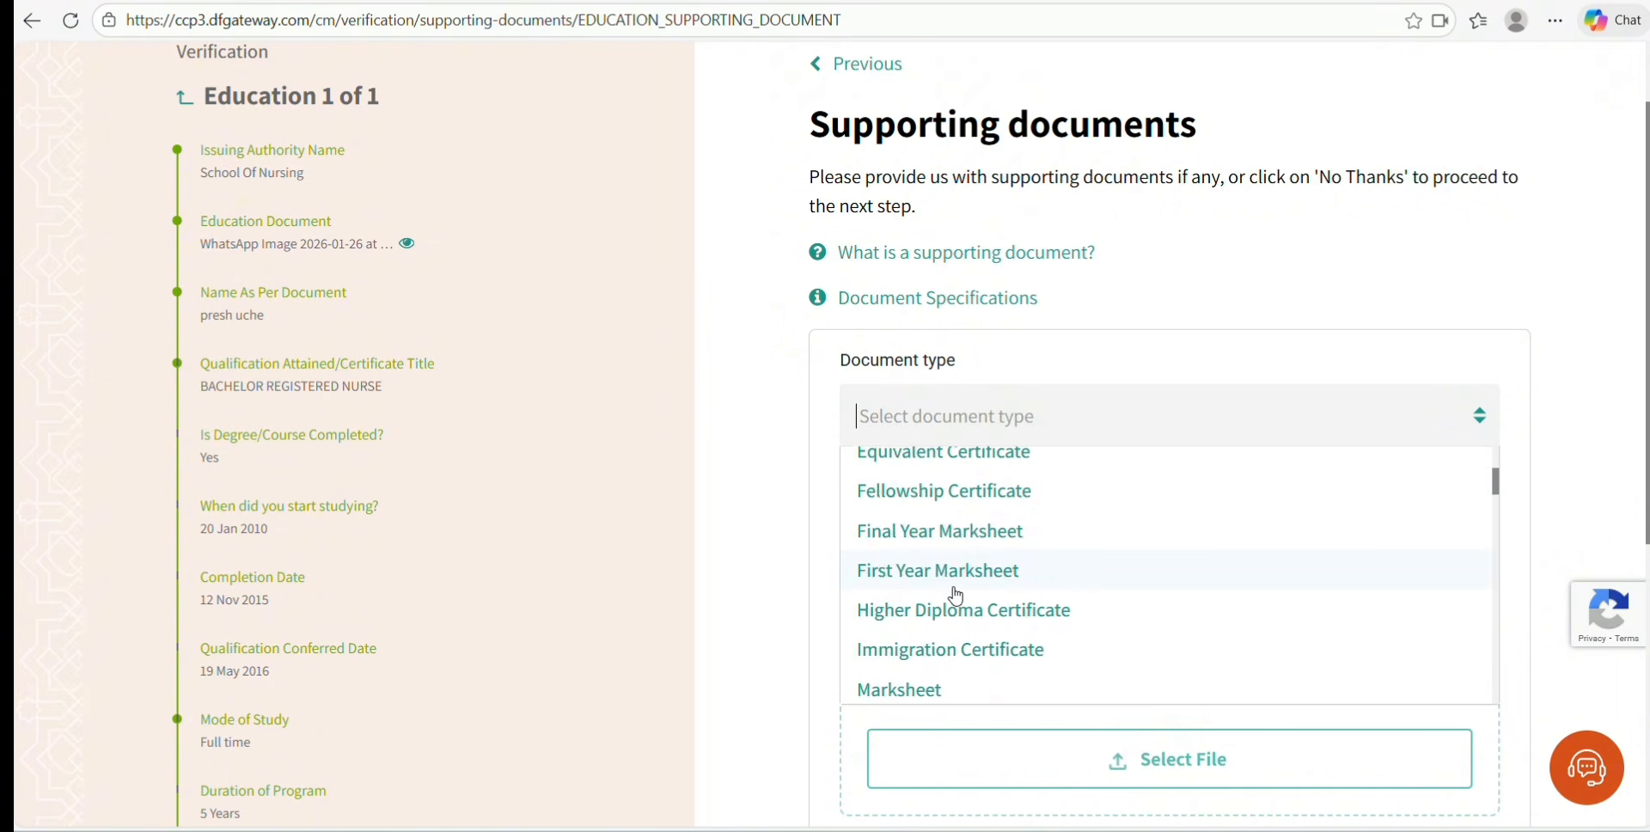
scroll(945, 601, "up", 3)
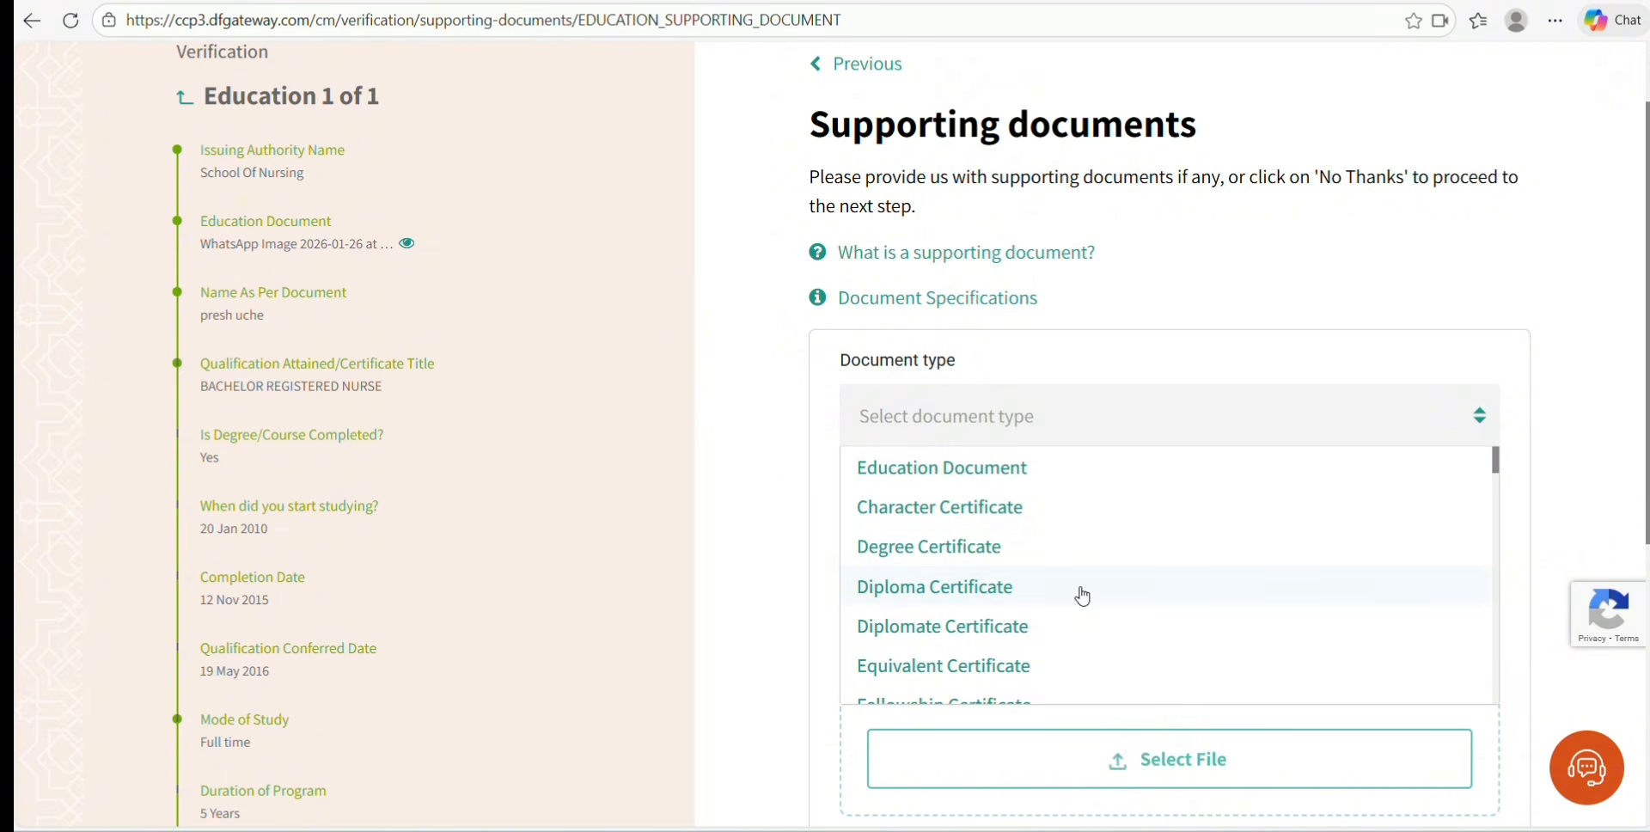
left_click(801, 500)
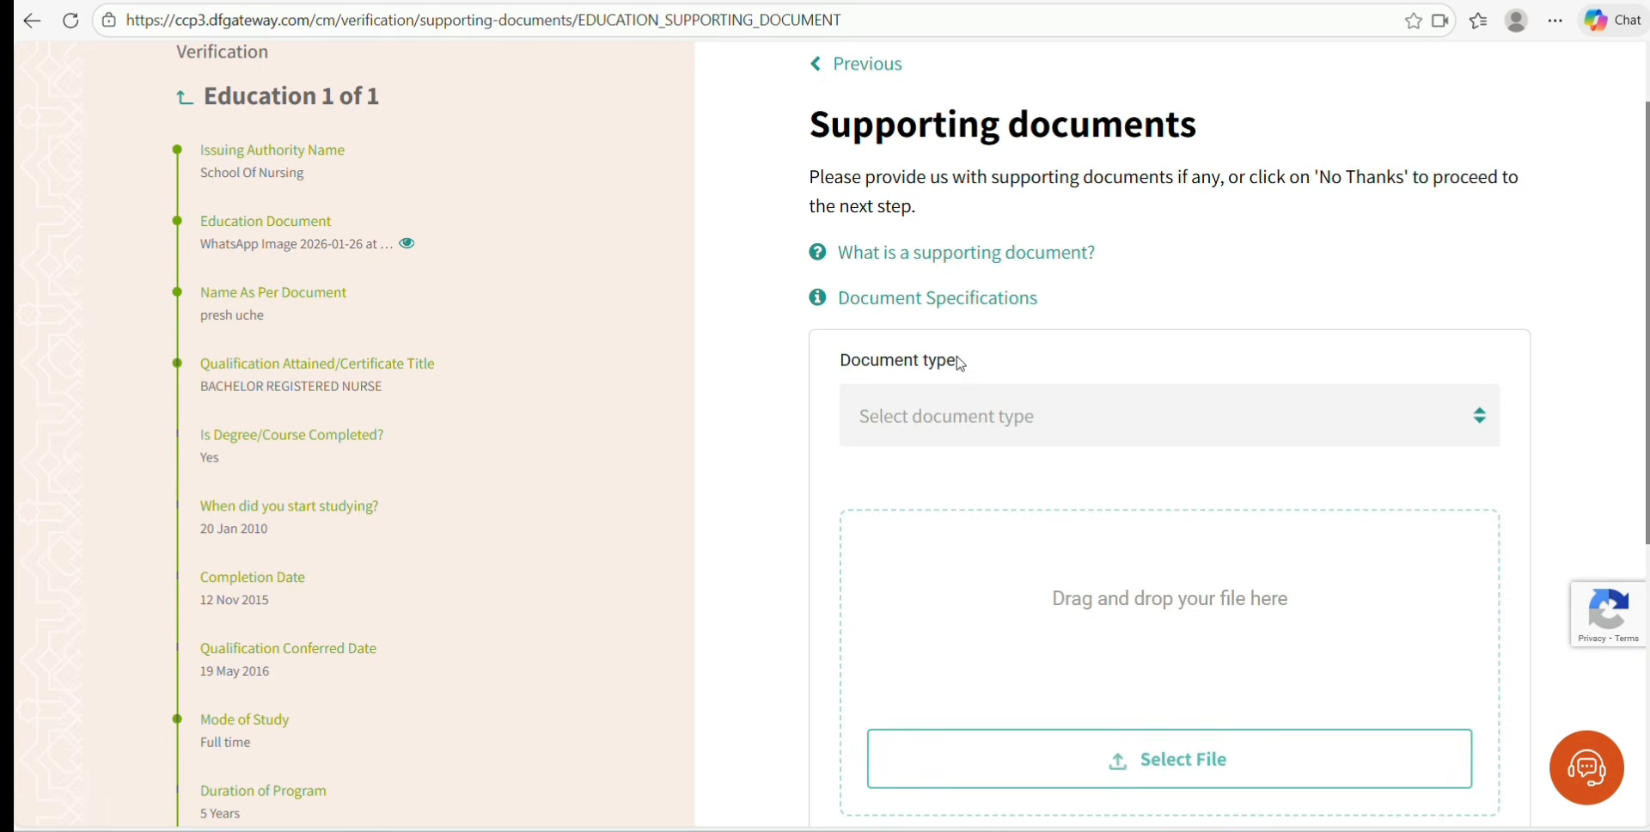
scroll(1002, 395, "down", 5)
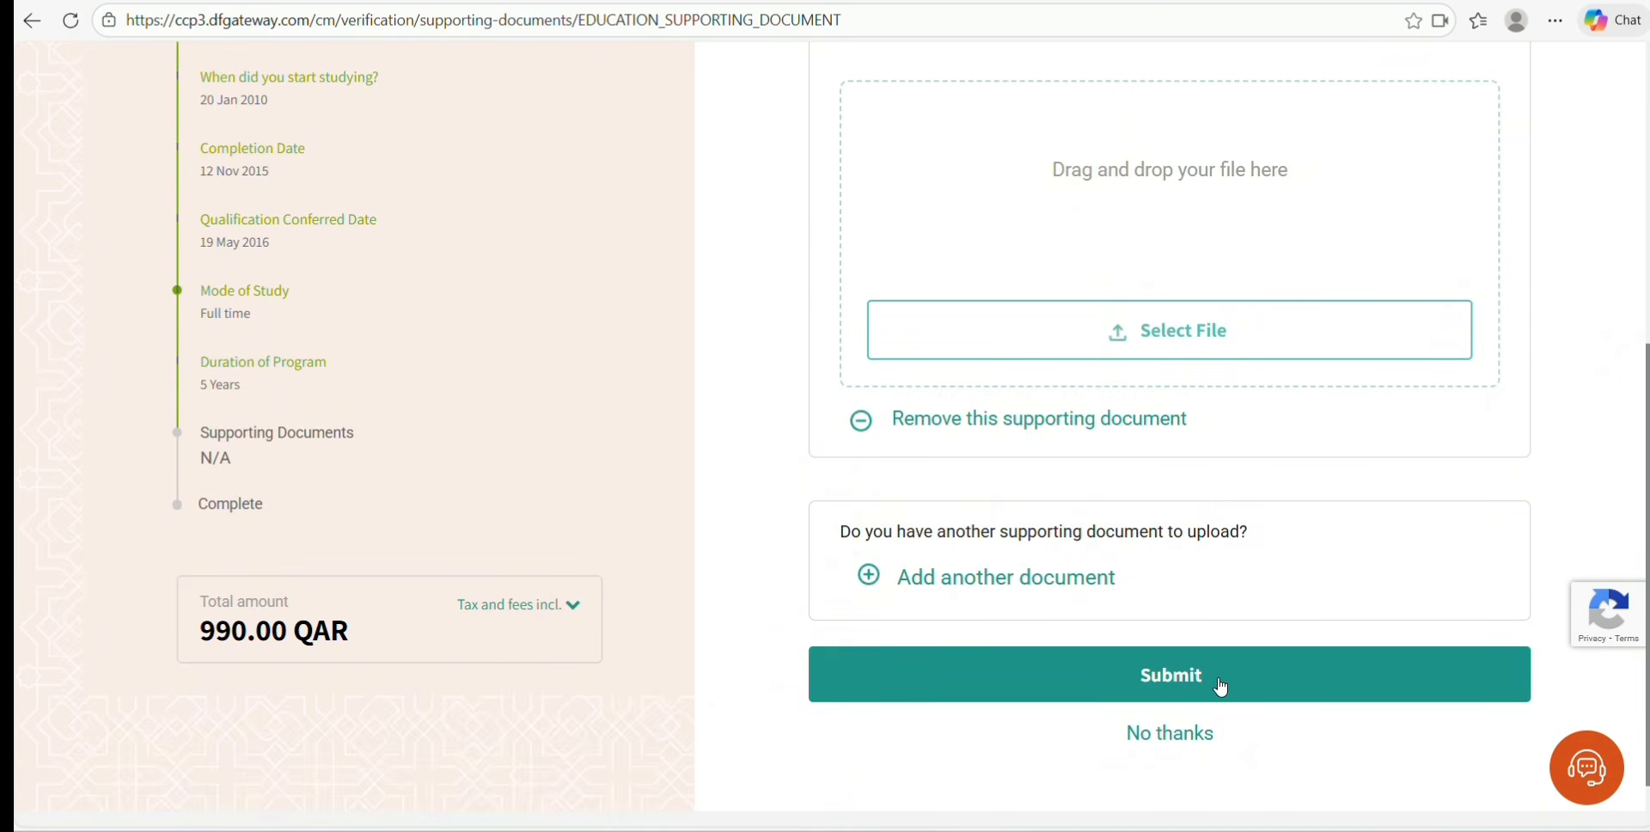
left_click(1195, 735)
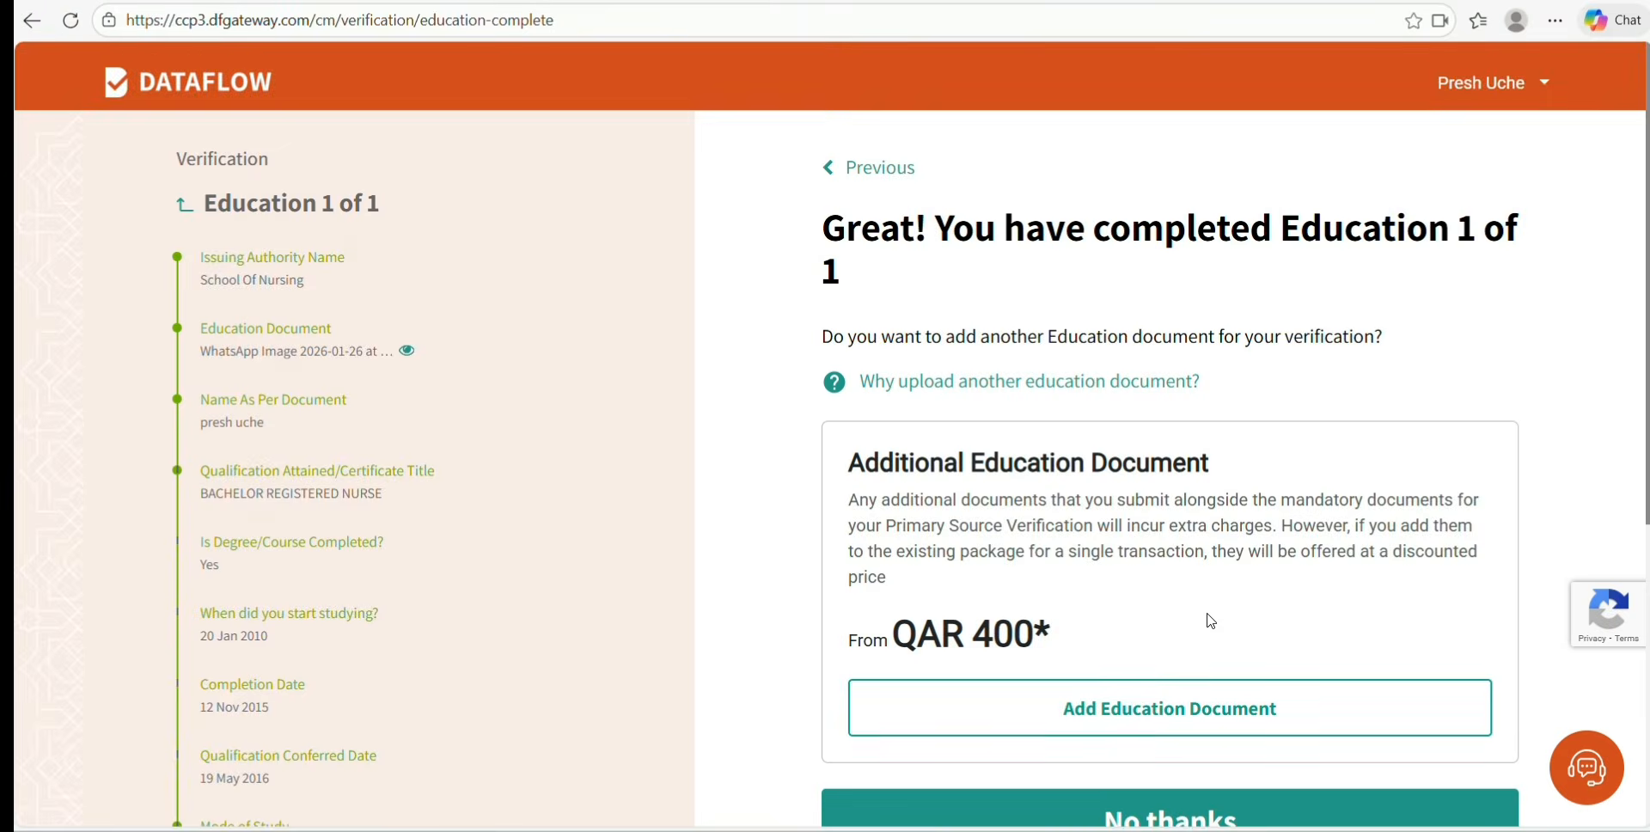
- Decline another education document and proceed to Work Experience 1 of 1
scroll(1210, 621, "down", 4)
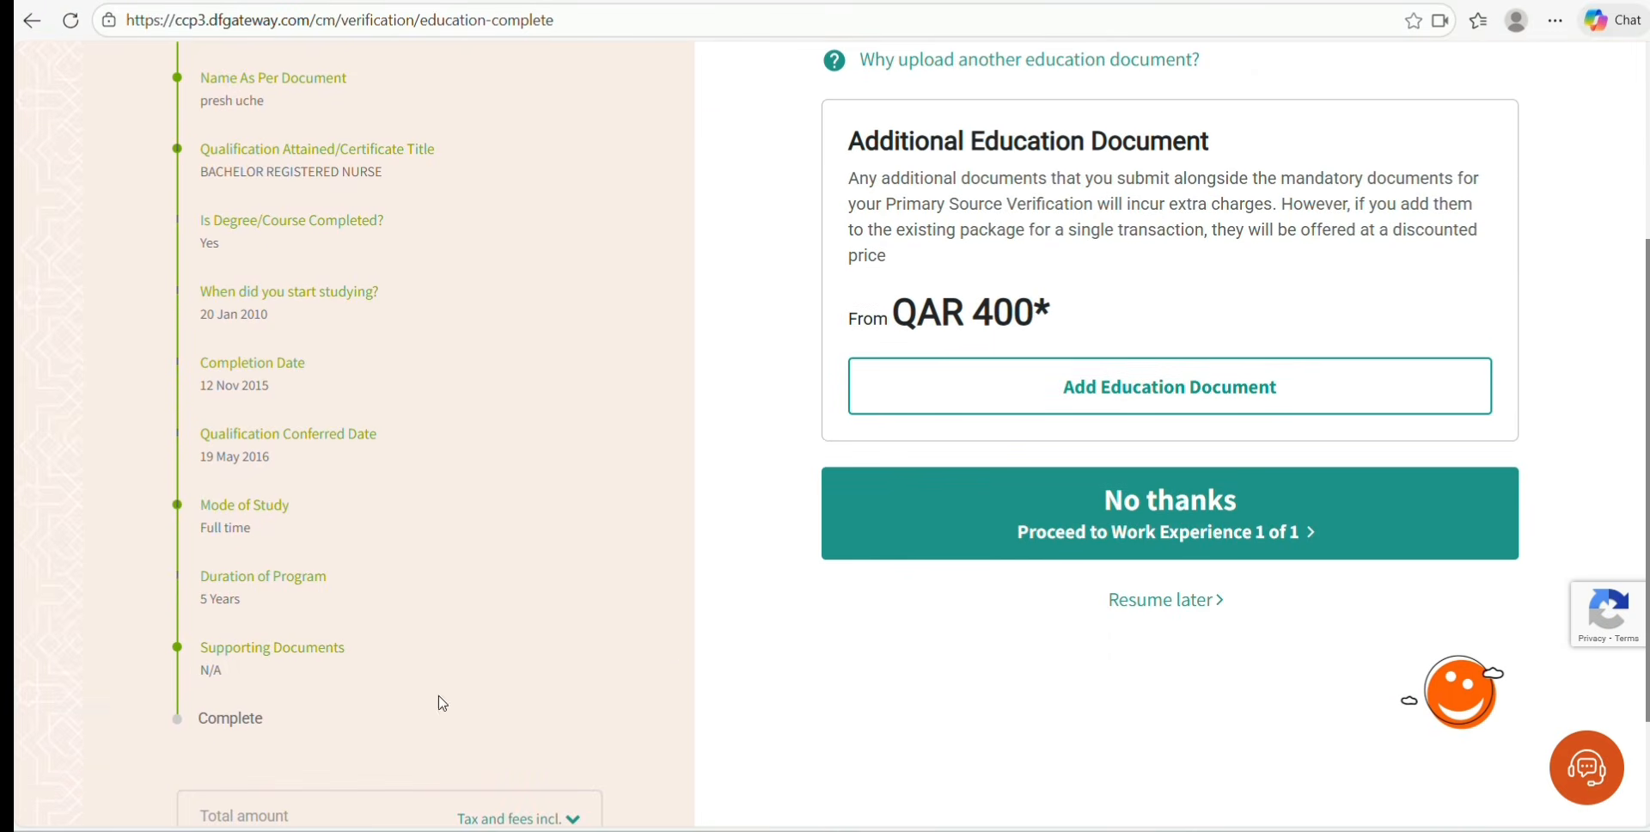
scroll(919, 577, "up", 3)
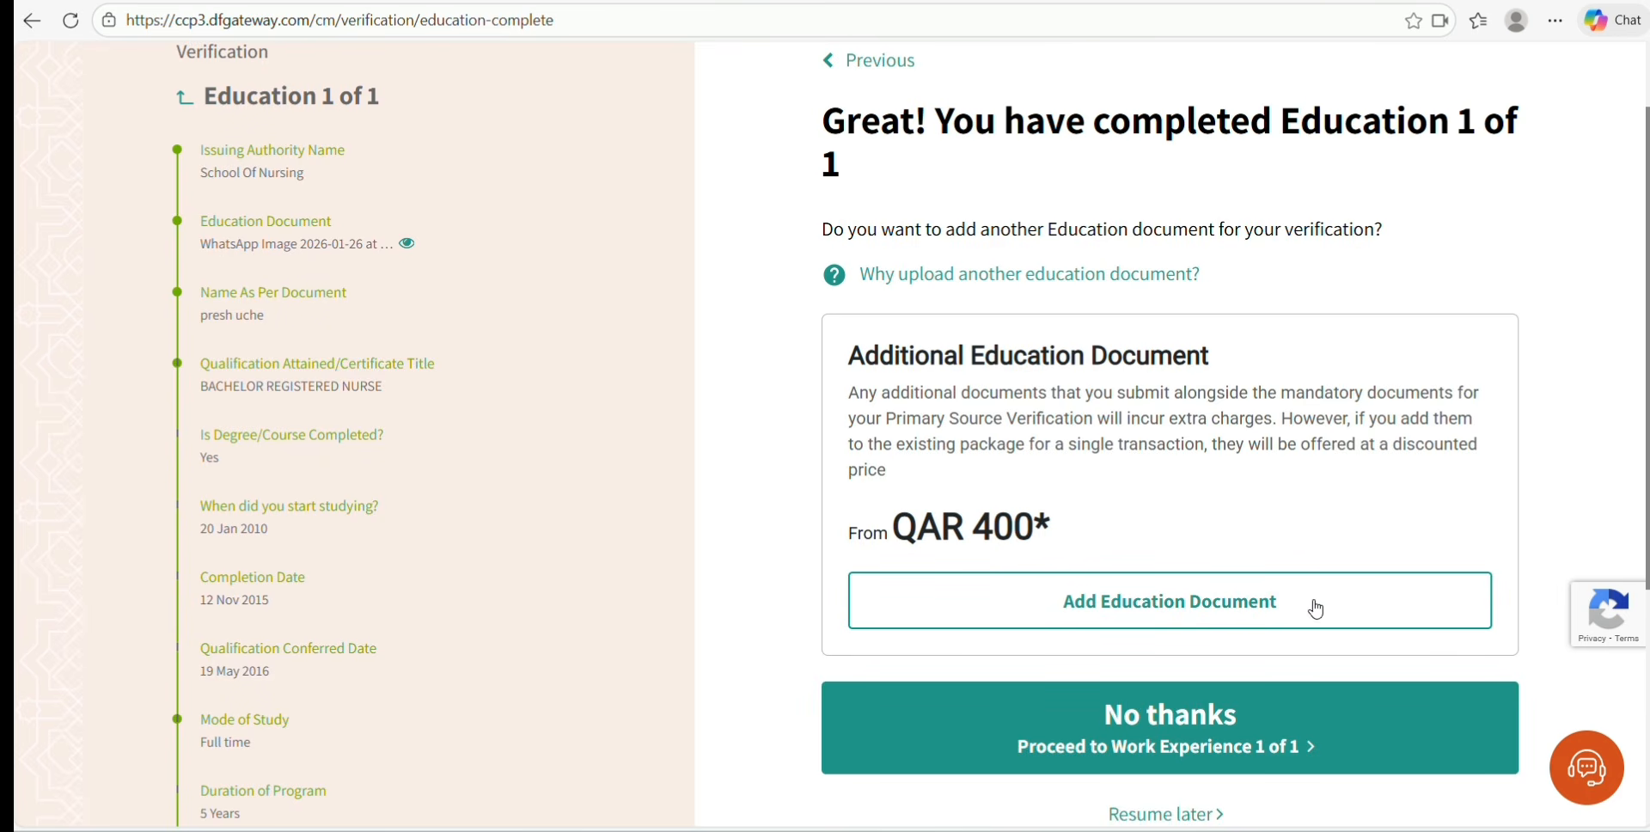
left_click(1245, 753)
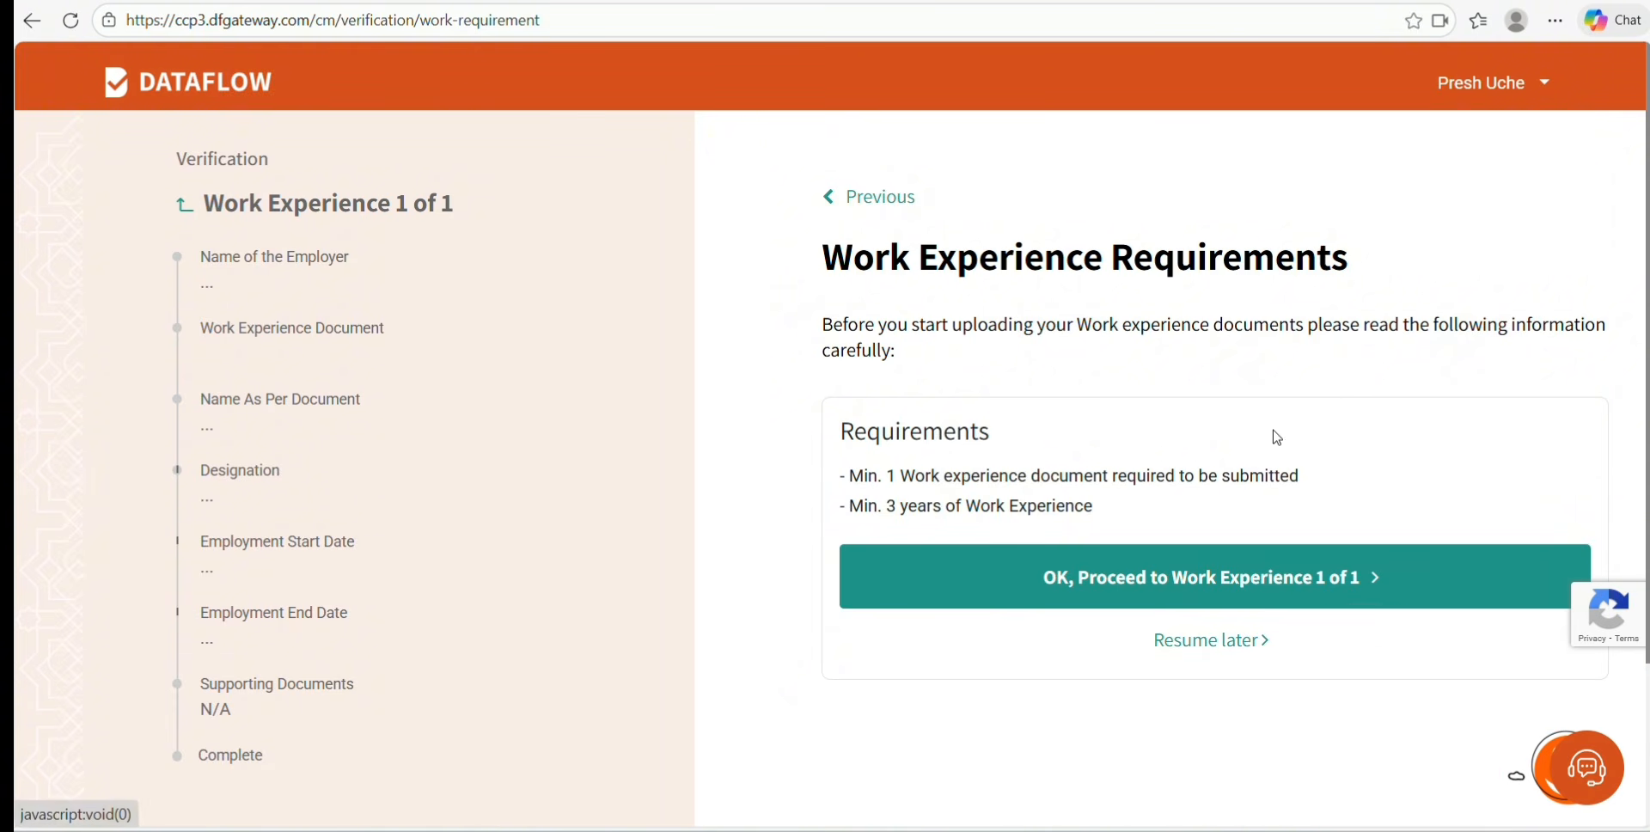
- Start the work experience entry with employer 'Holy Rosary hosp' and continue
left_click(1255, 593)
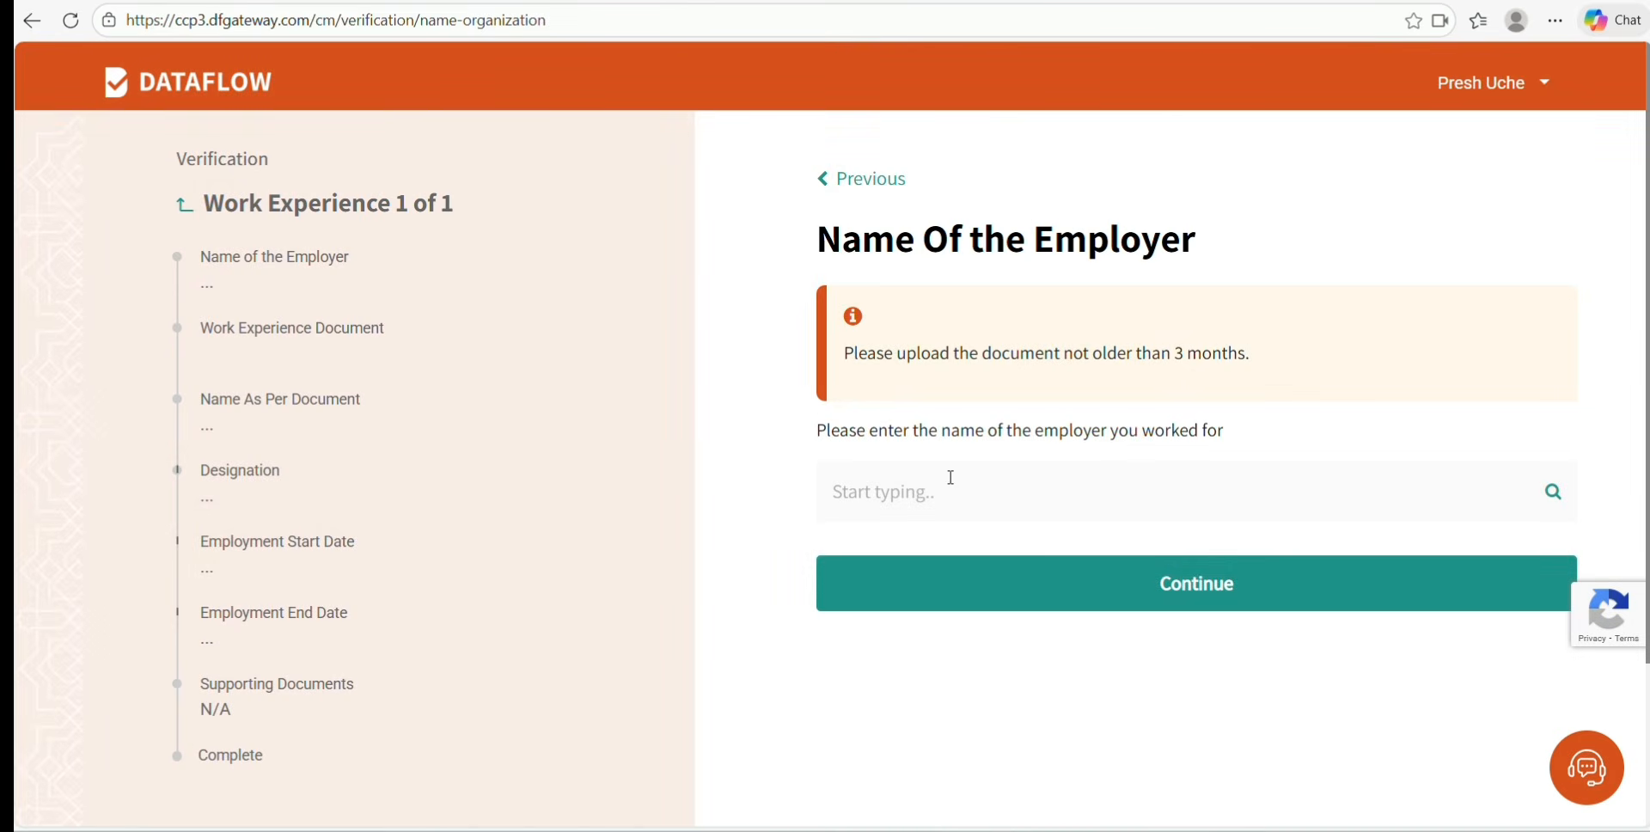
left_click(904, 492)
type("Hol")
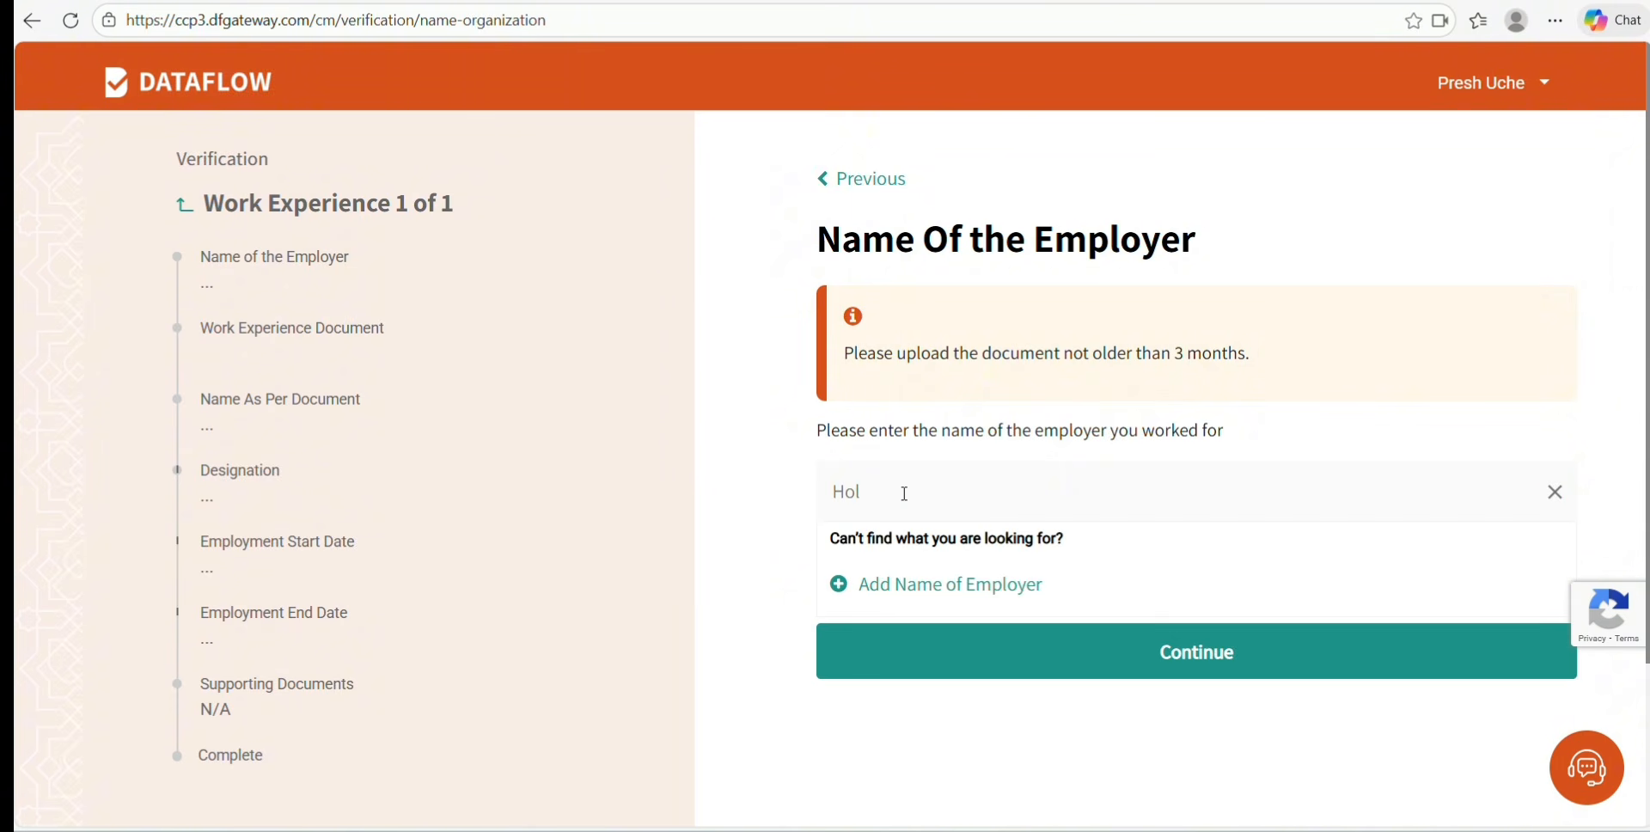
type("y Rosary hospital")
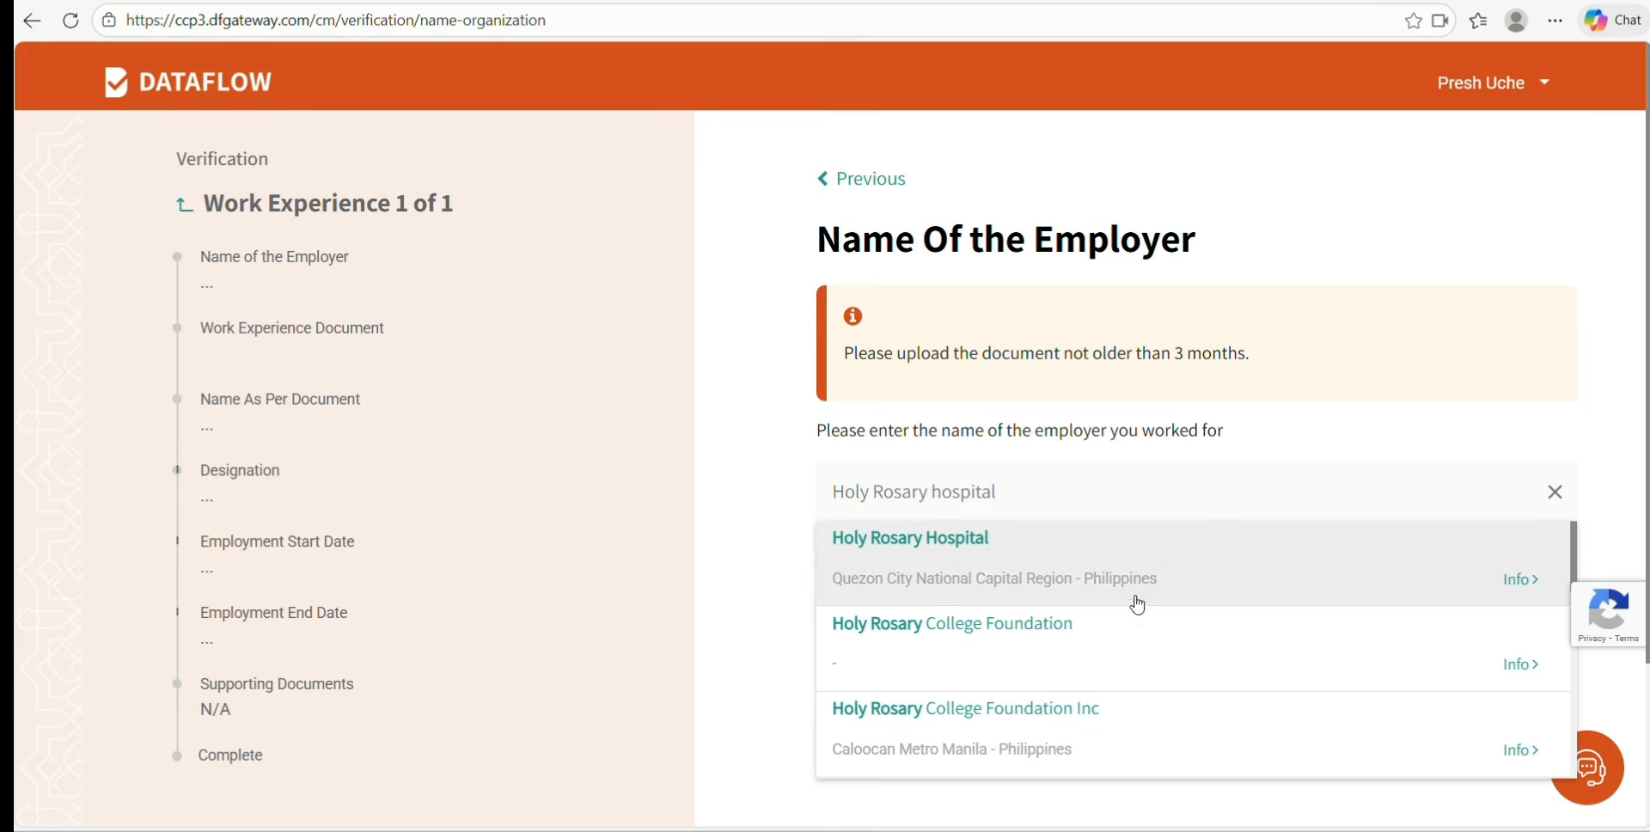
left_click(756, 597)
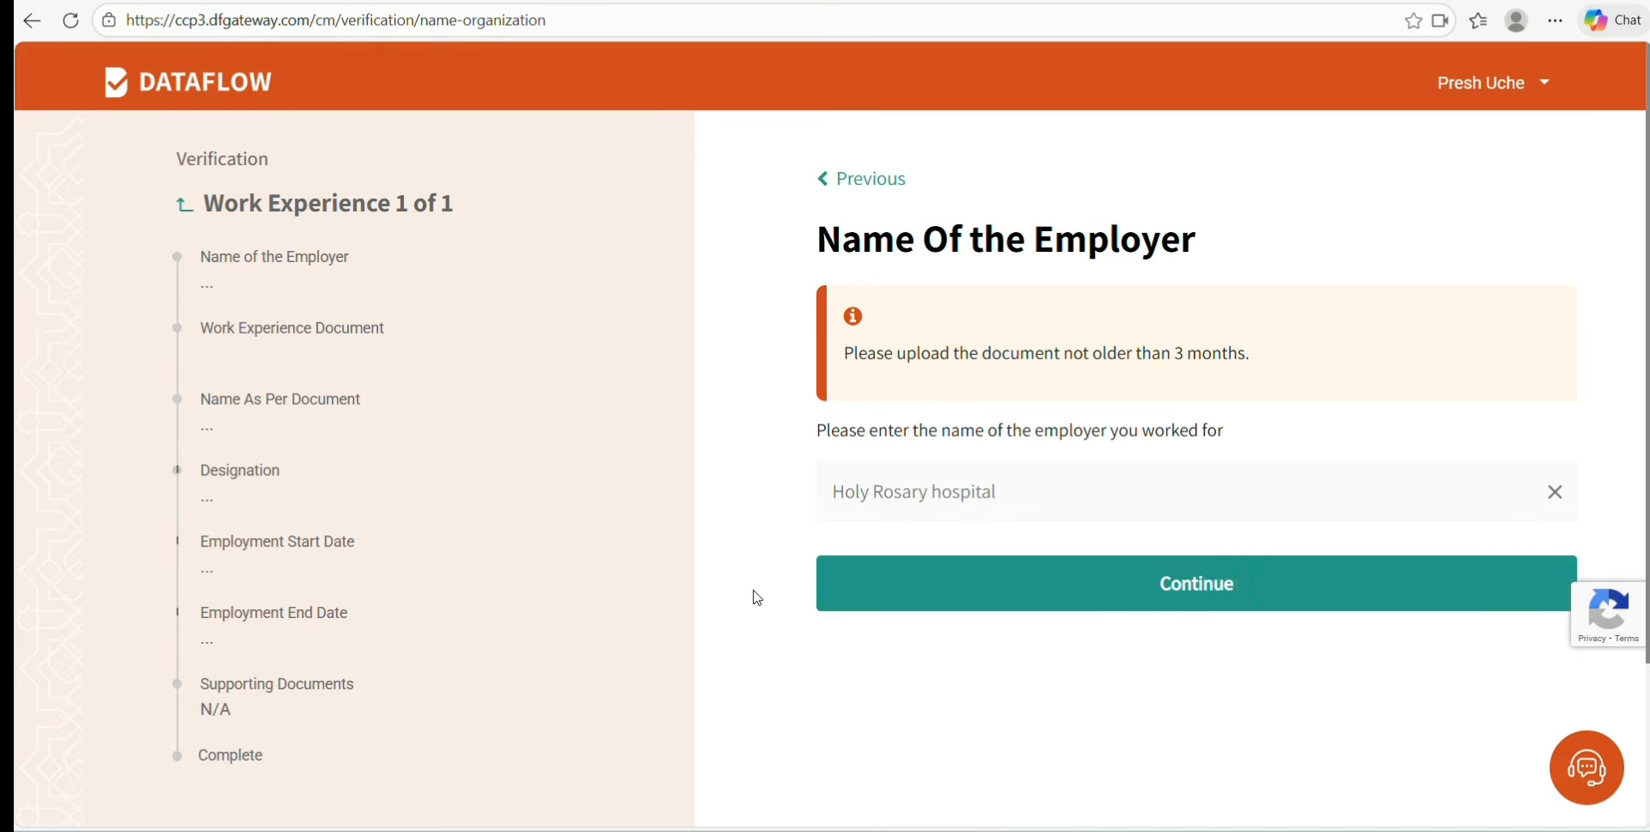
left_click(1173, 608)
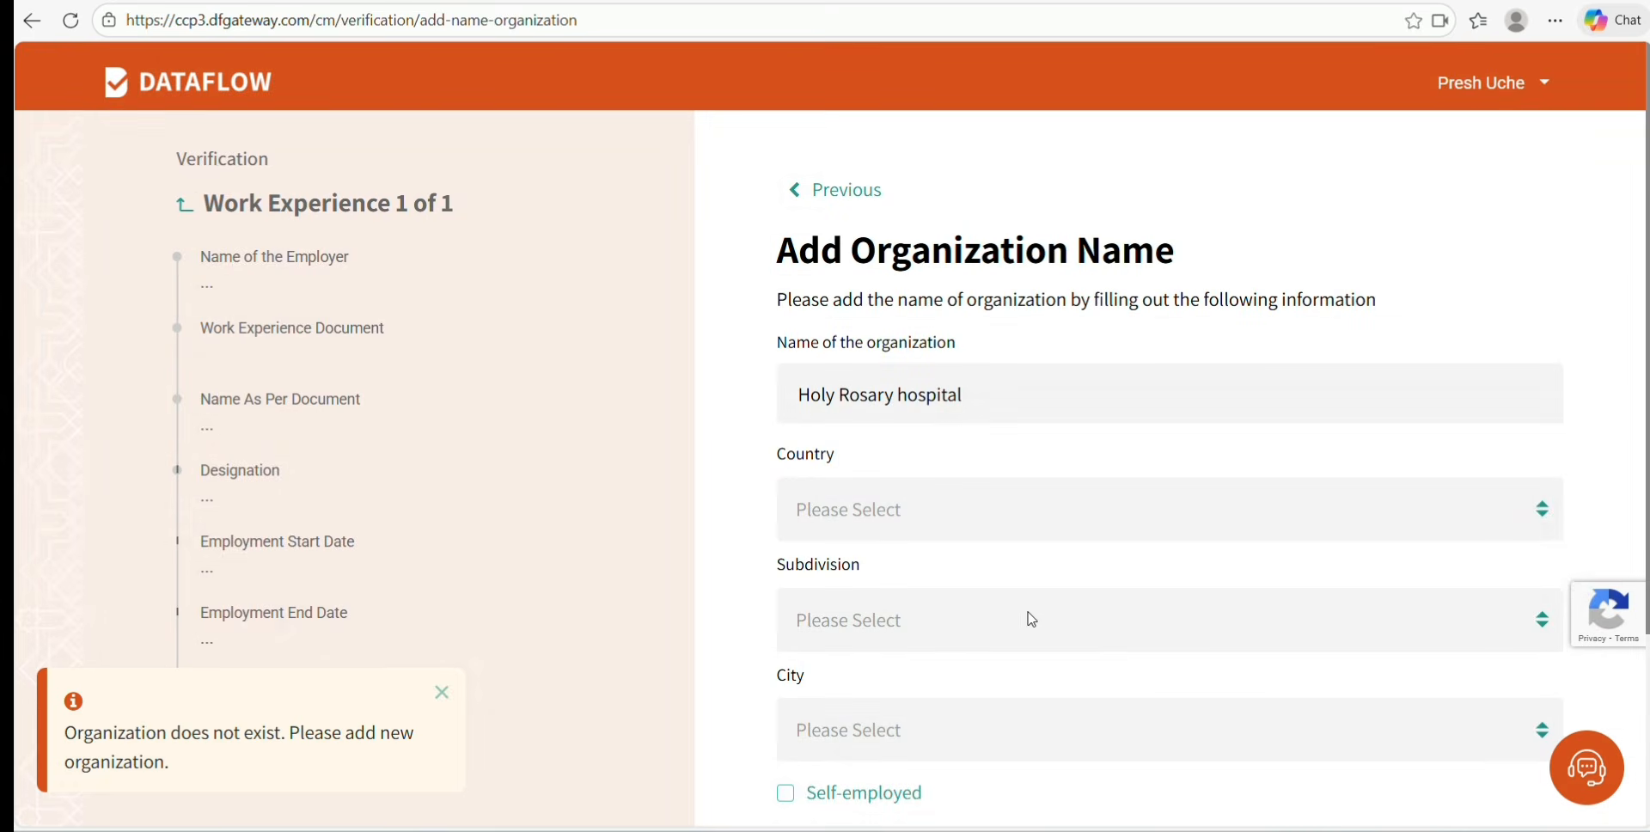
- Set the new organization Holy Rosary hospital's country to Nigeria and submit it
scroll(989, 461, "down", 1)
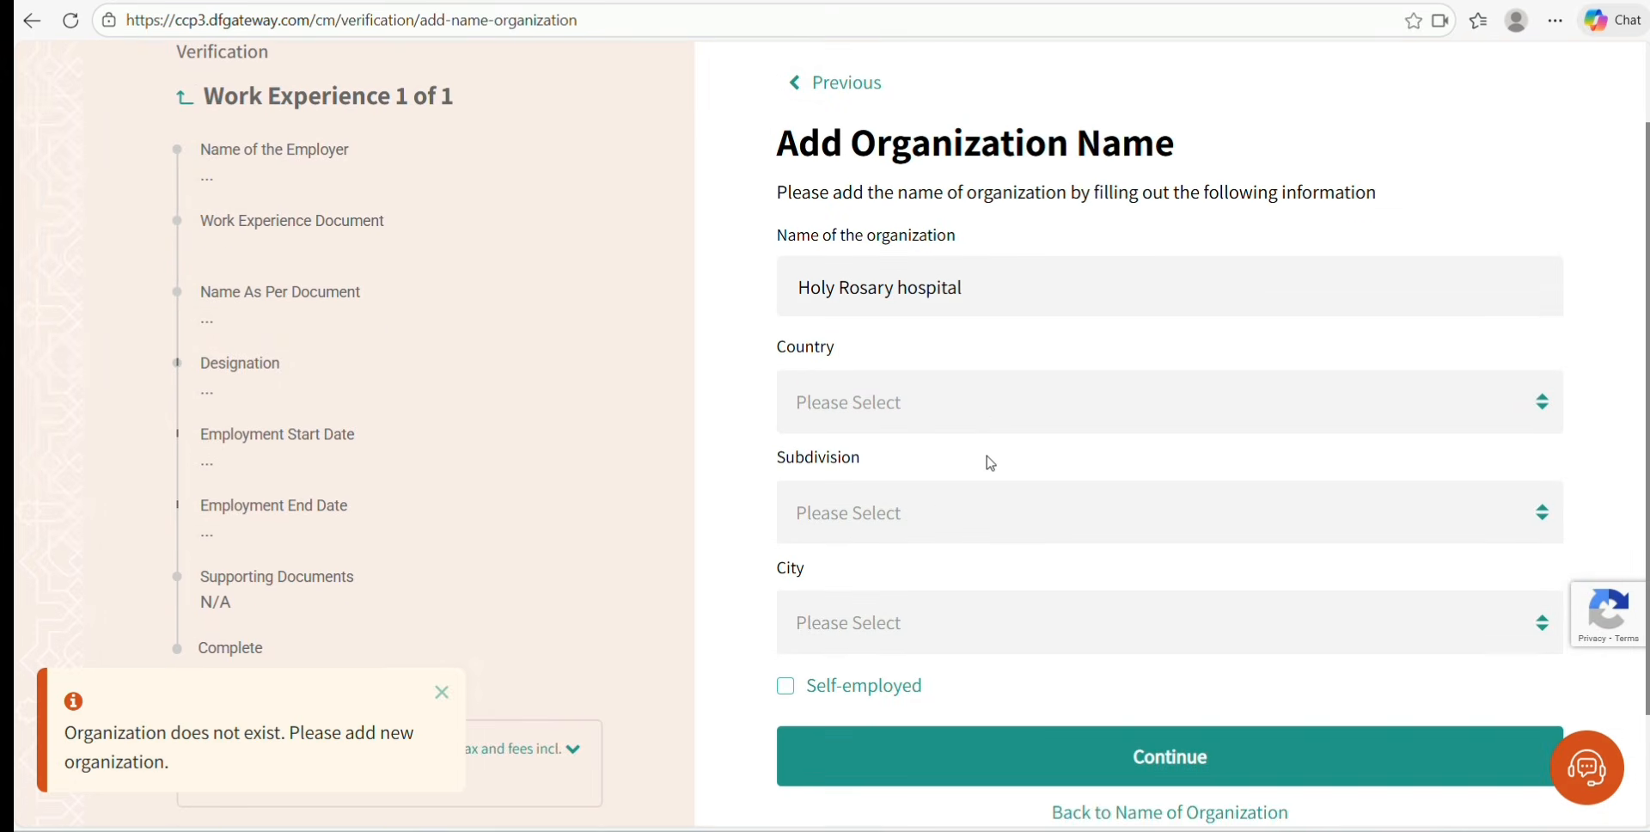
left_click(1142, 757)
left_click(875, 418)
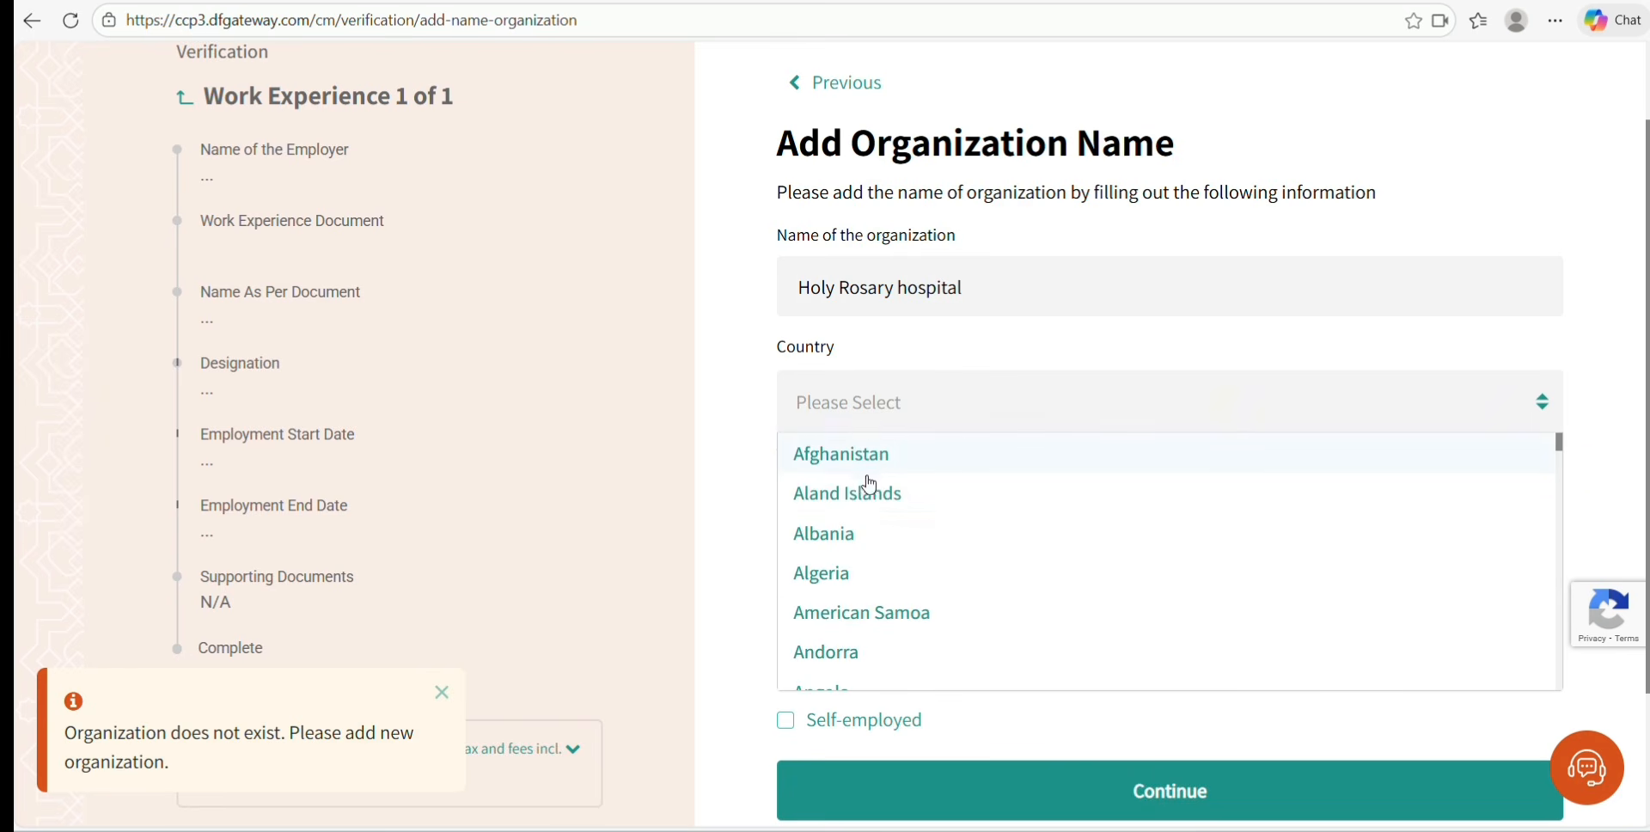
type("nig")
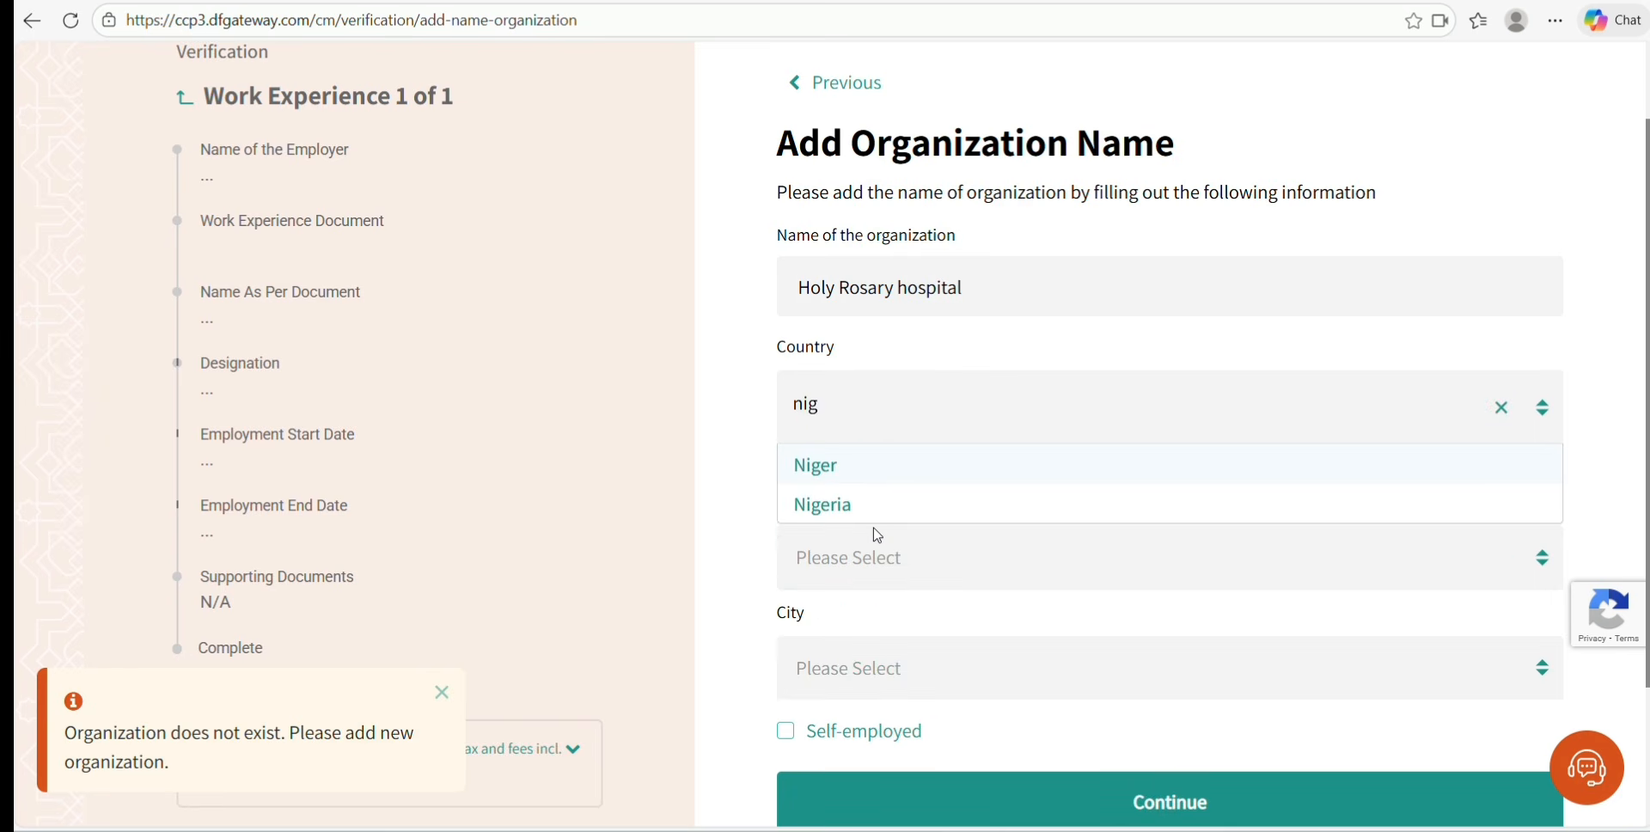
left_click(878, 505)
scroll(899, 542, "down", 3)
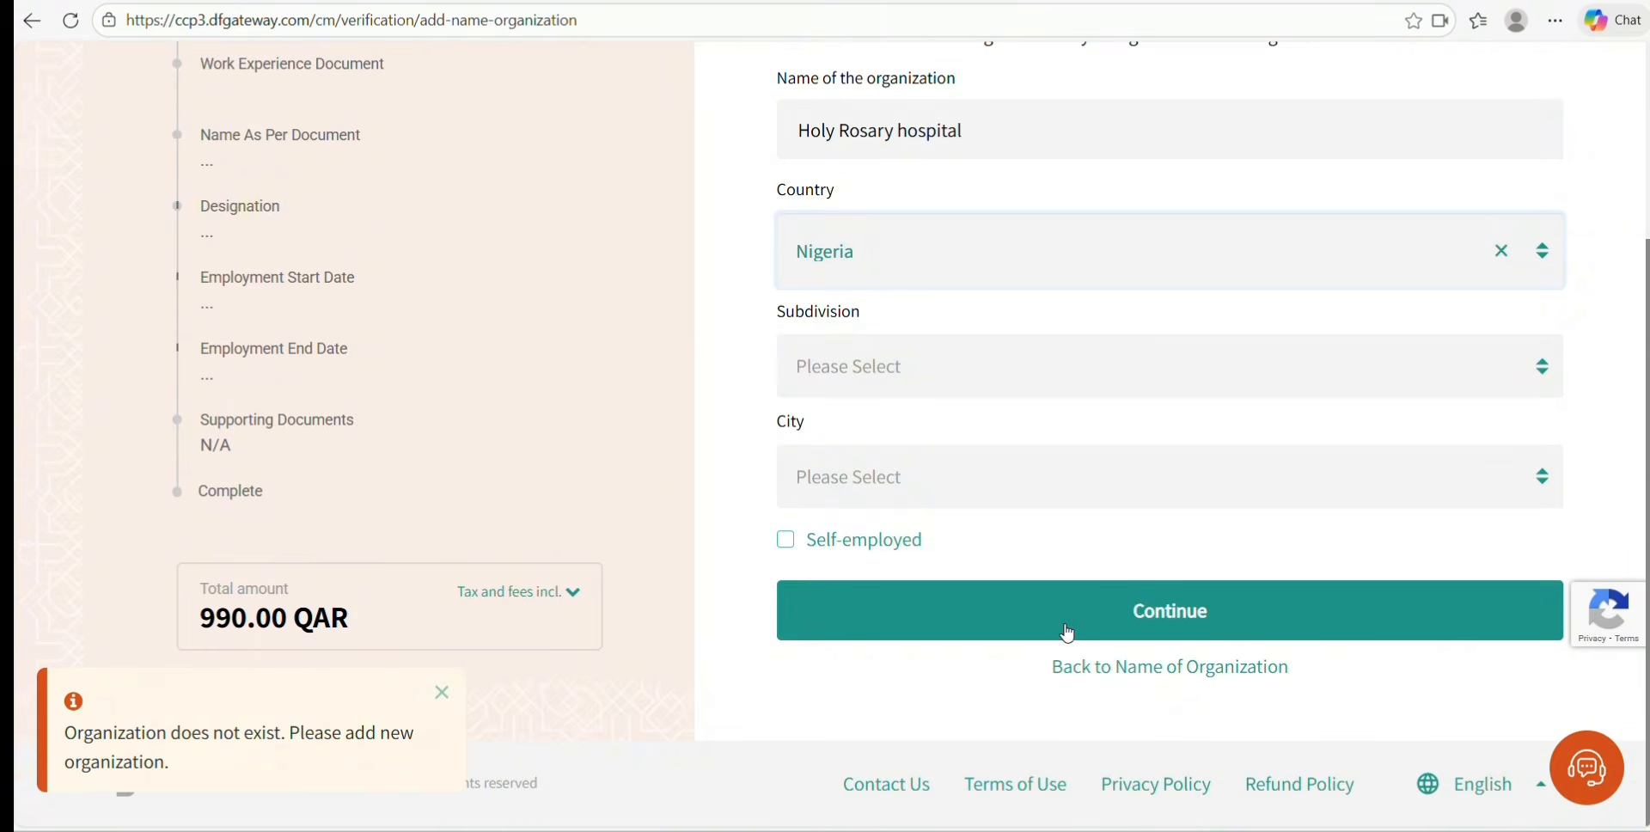
left_click(1176, 628)
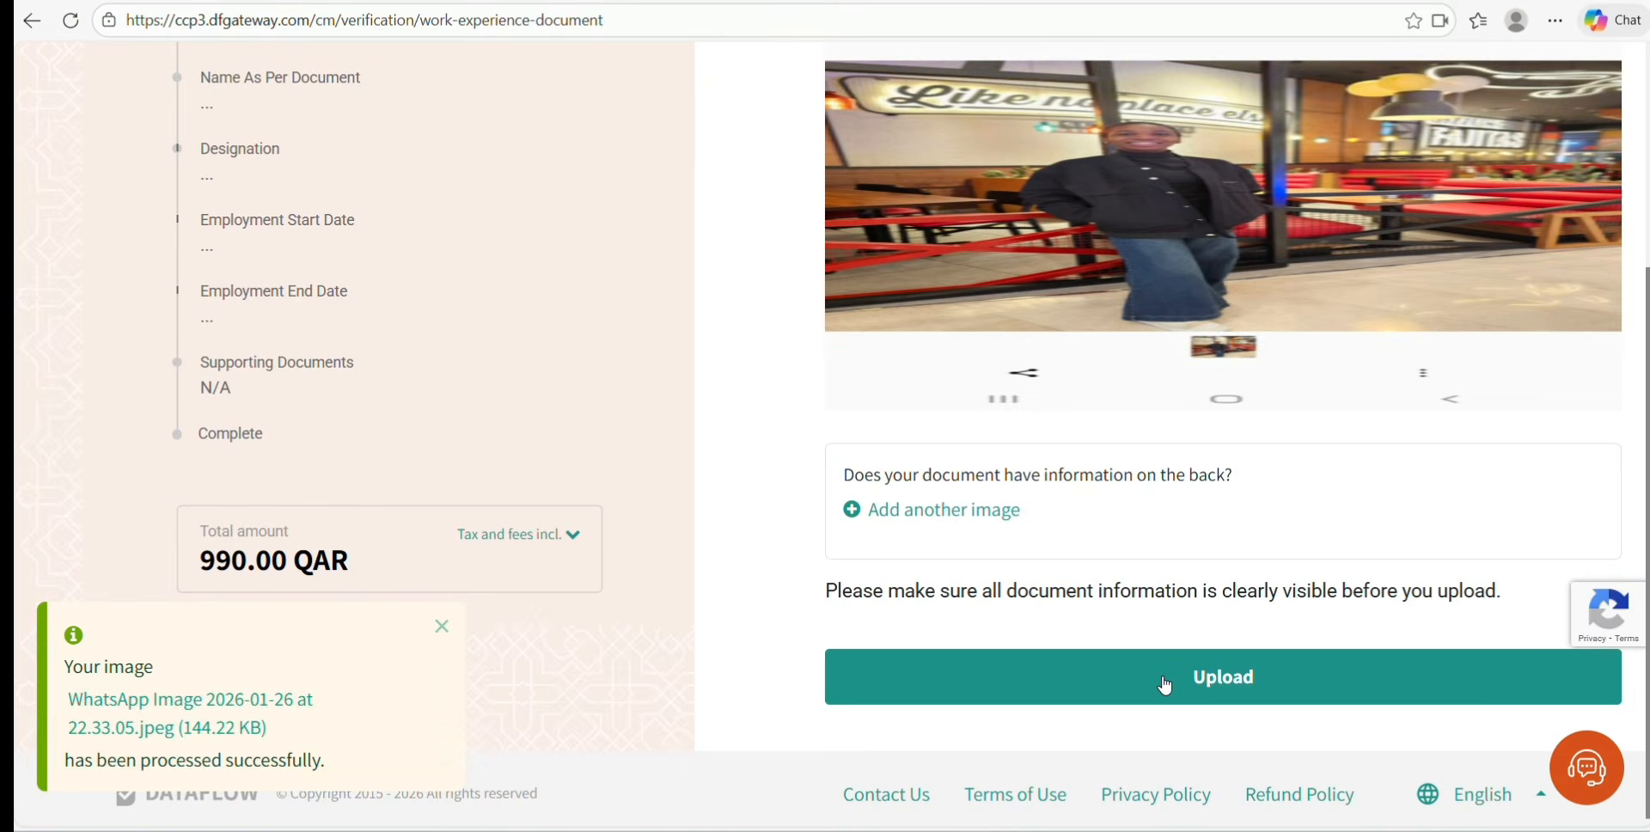
- Upload the work experience document and enter the applicant's name as written on it
left_click(1162, 678)
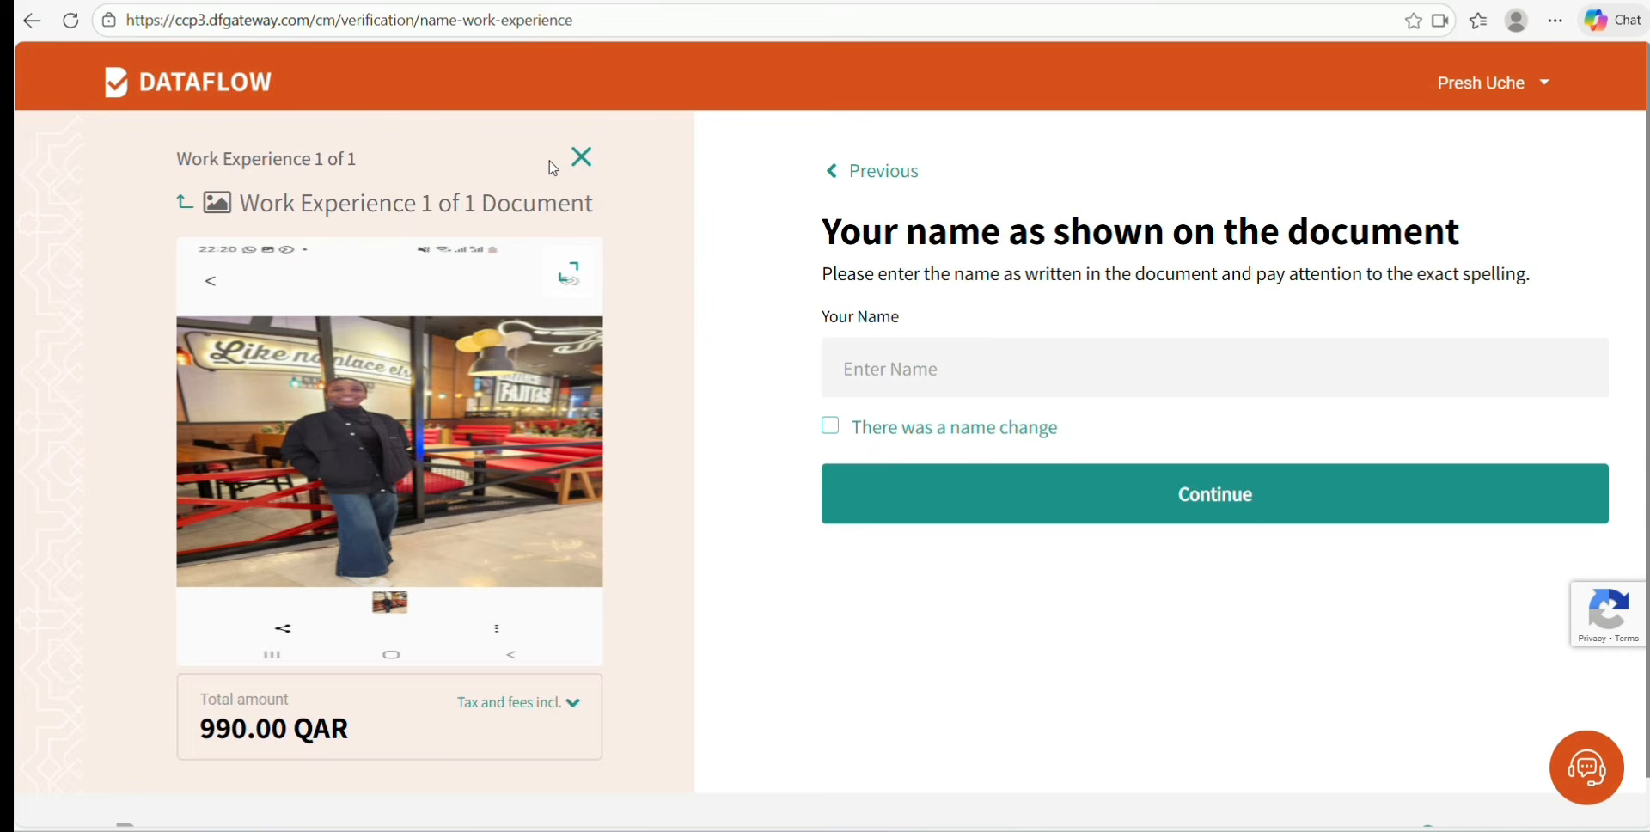
left_click(581, 157)
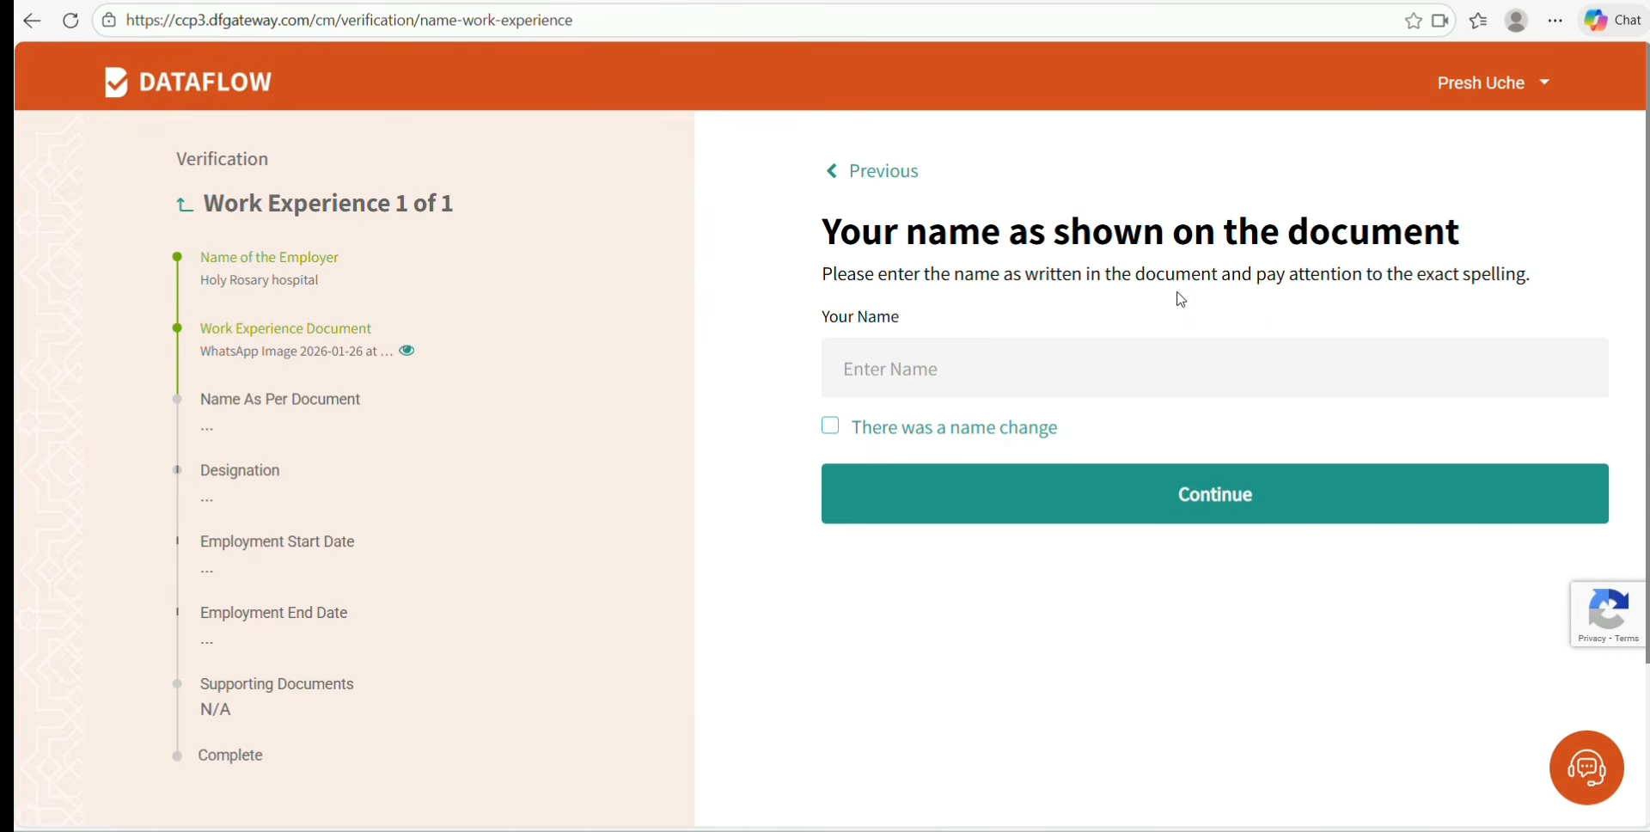
left_click(944, 379)
left_click(1234, 493)
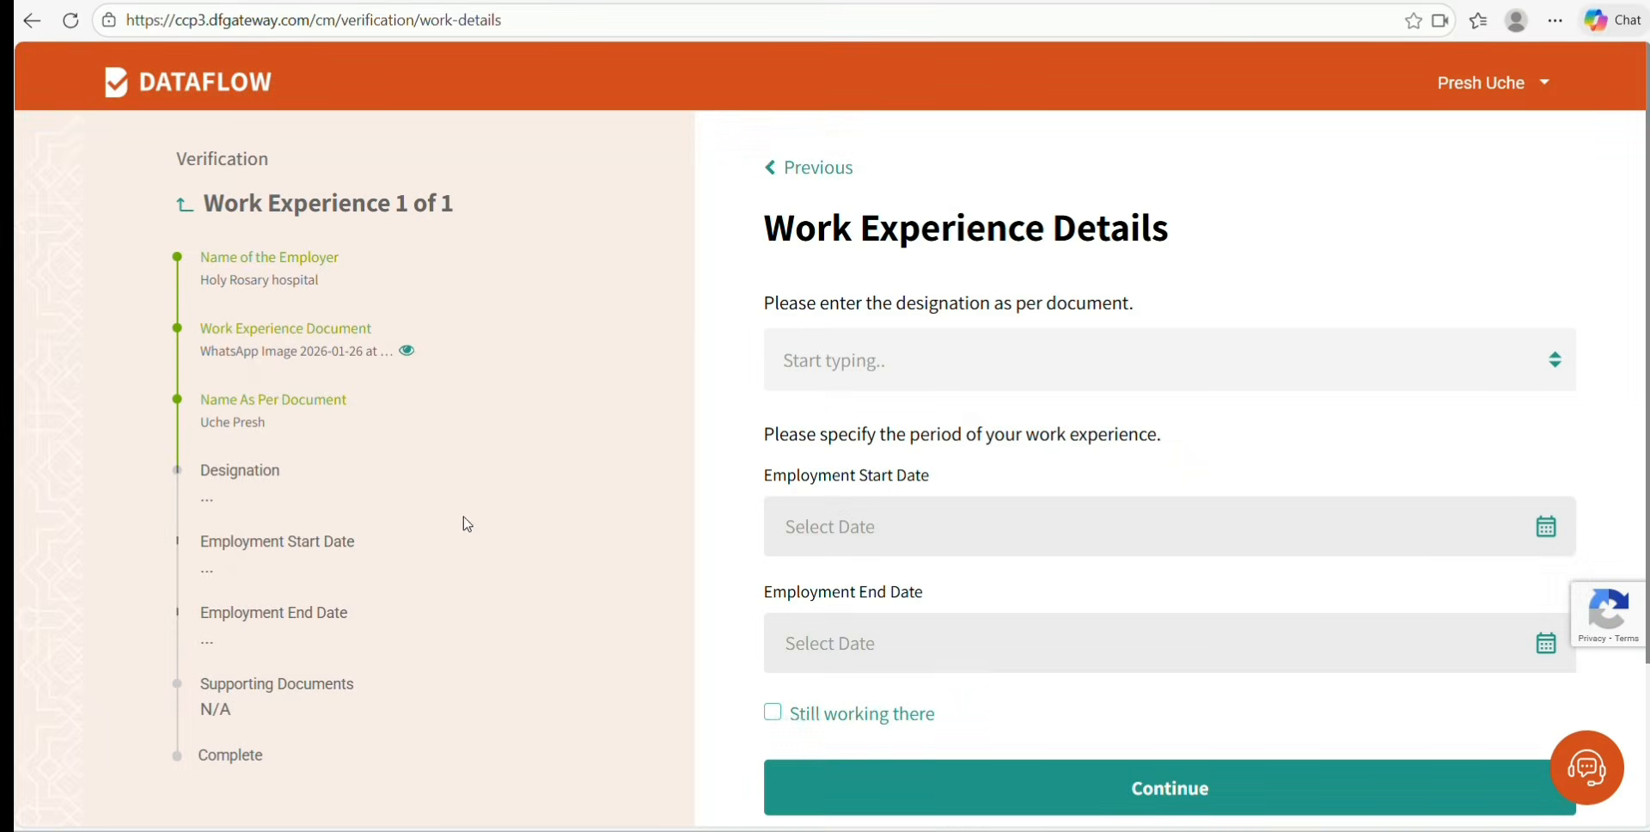
- Search designations for 'nur' and select ADULT MEDICAL SURGICAL REGISTERED NURSE
scroll(275, 413, "down", 3)
scroll(858, 434, "up", 3)
left_click(928, 360)
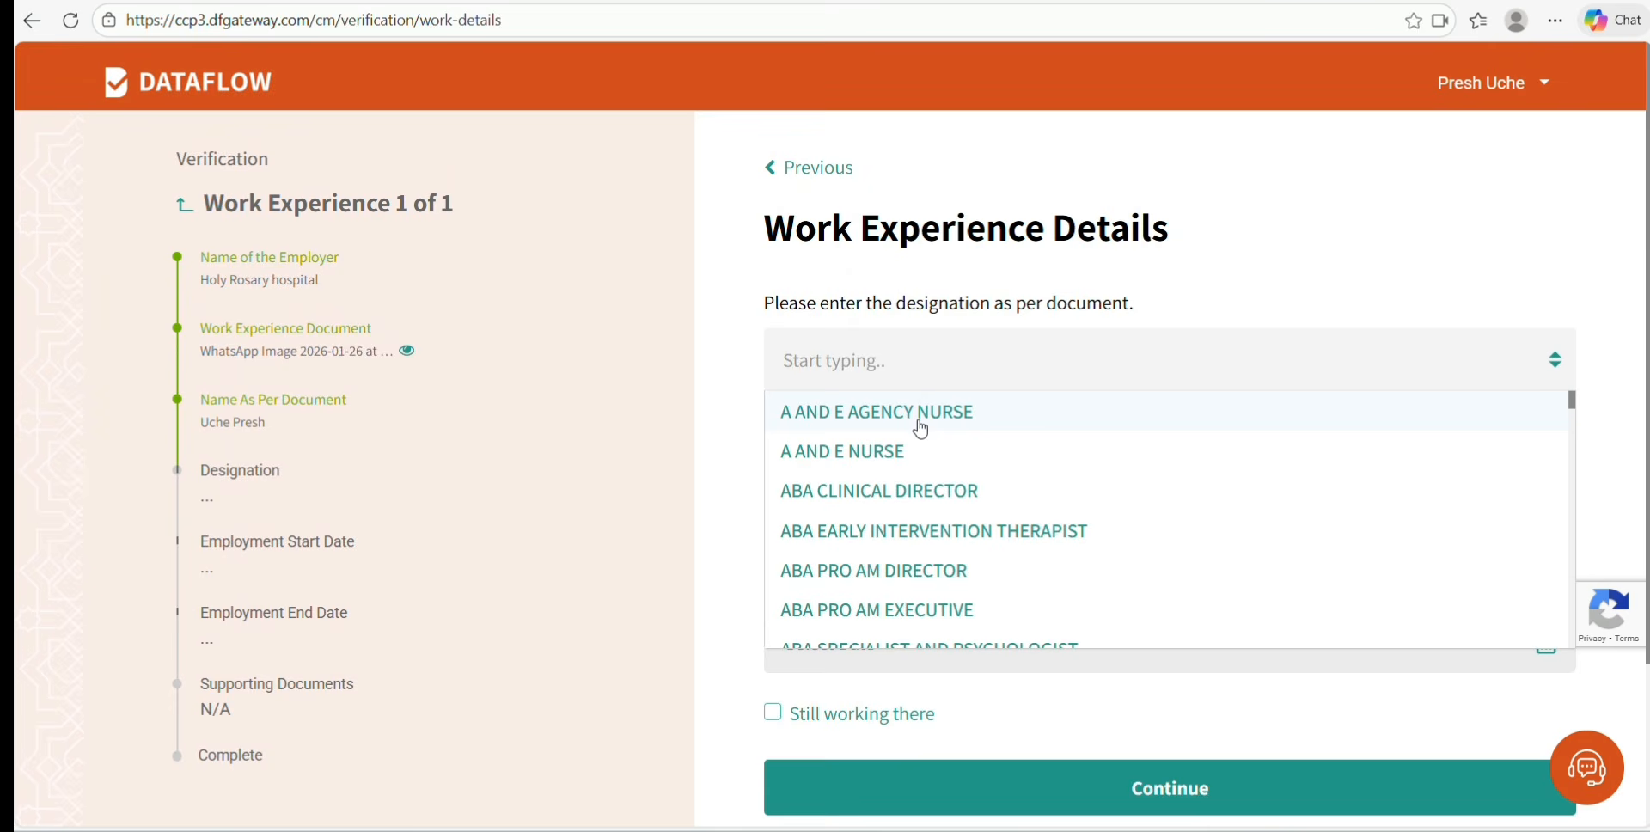
type("nur")
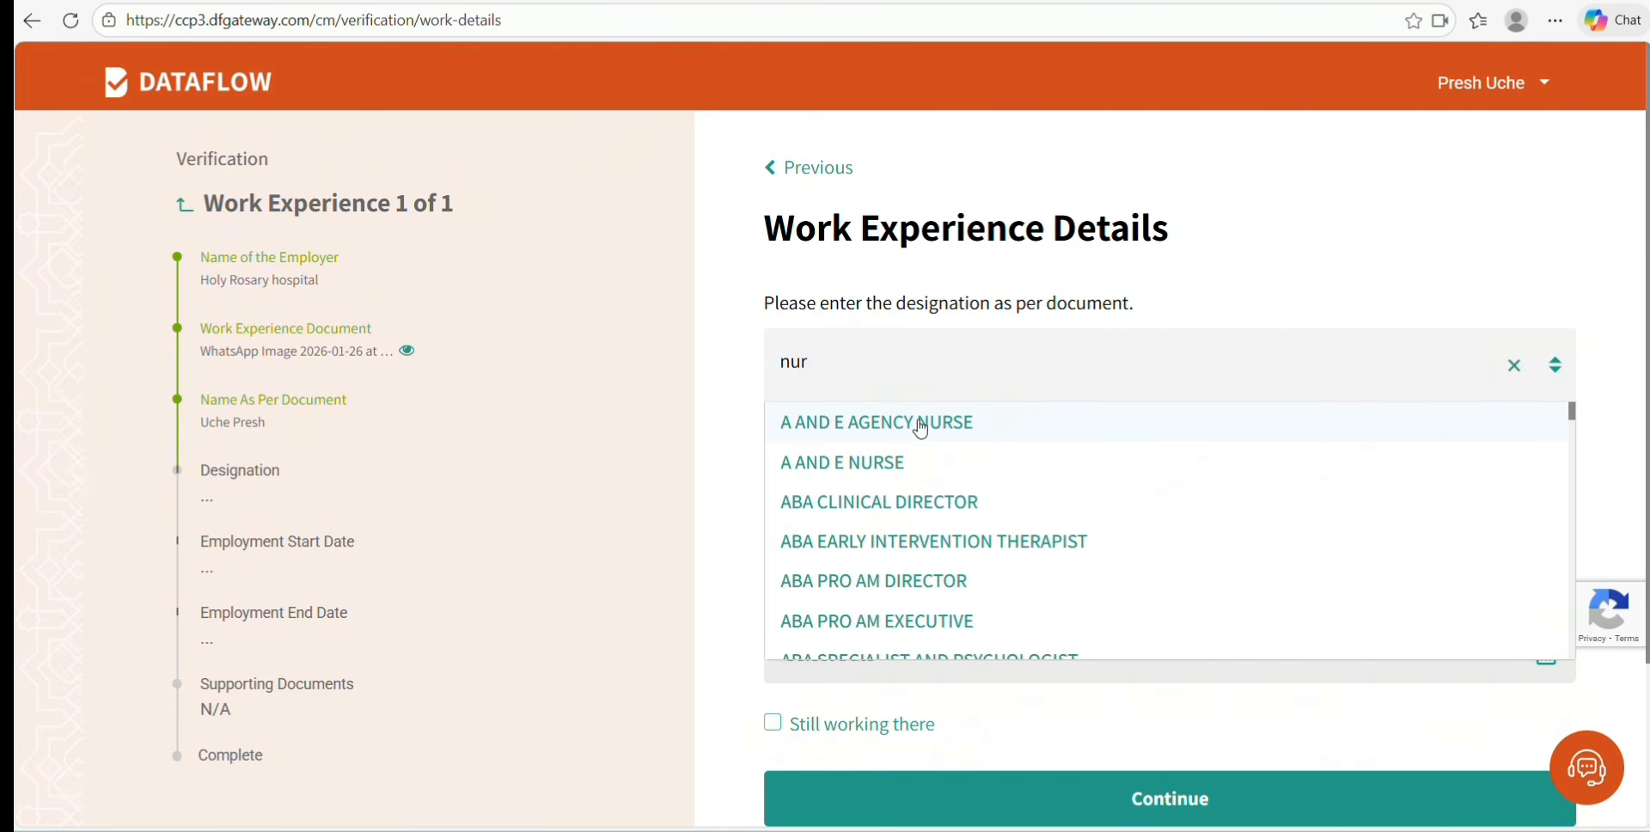
type("e")
key("BackSpace")
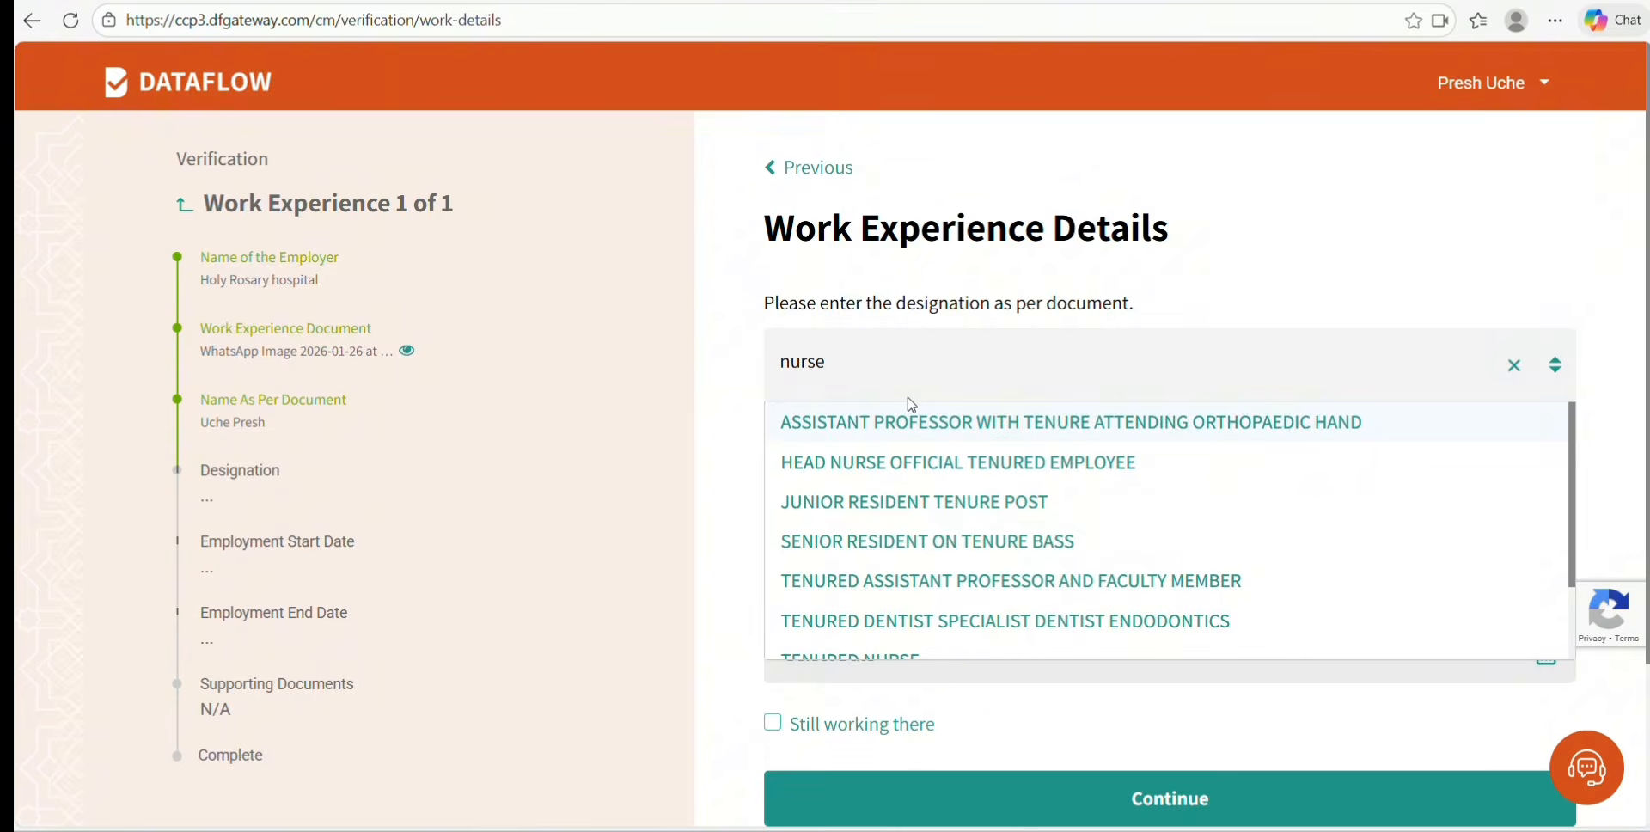
scroll(864, 550, "down", 5)
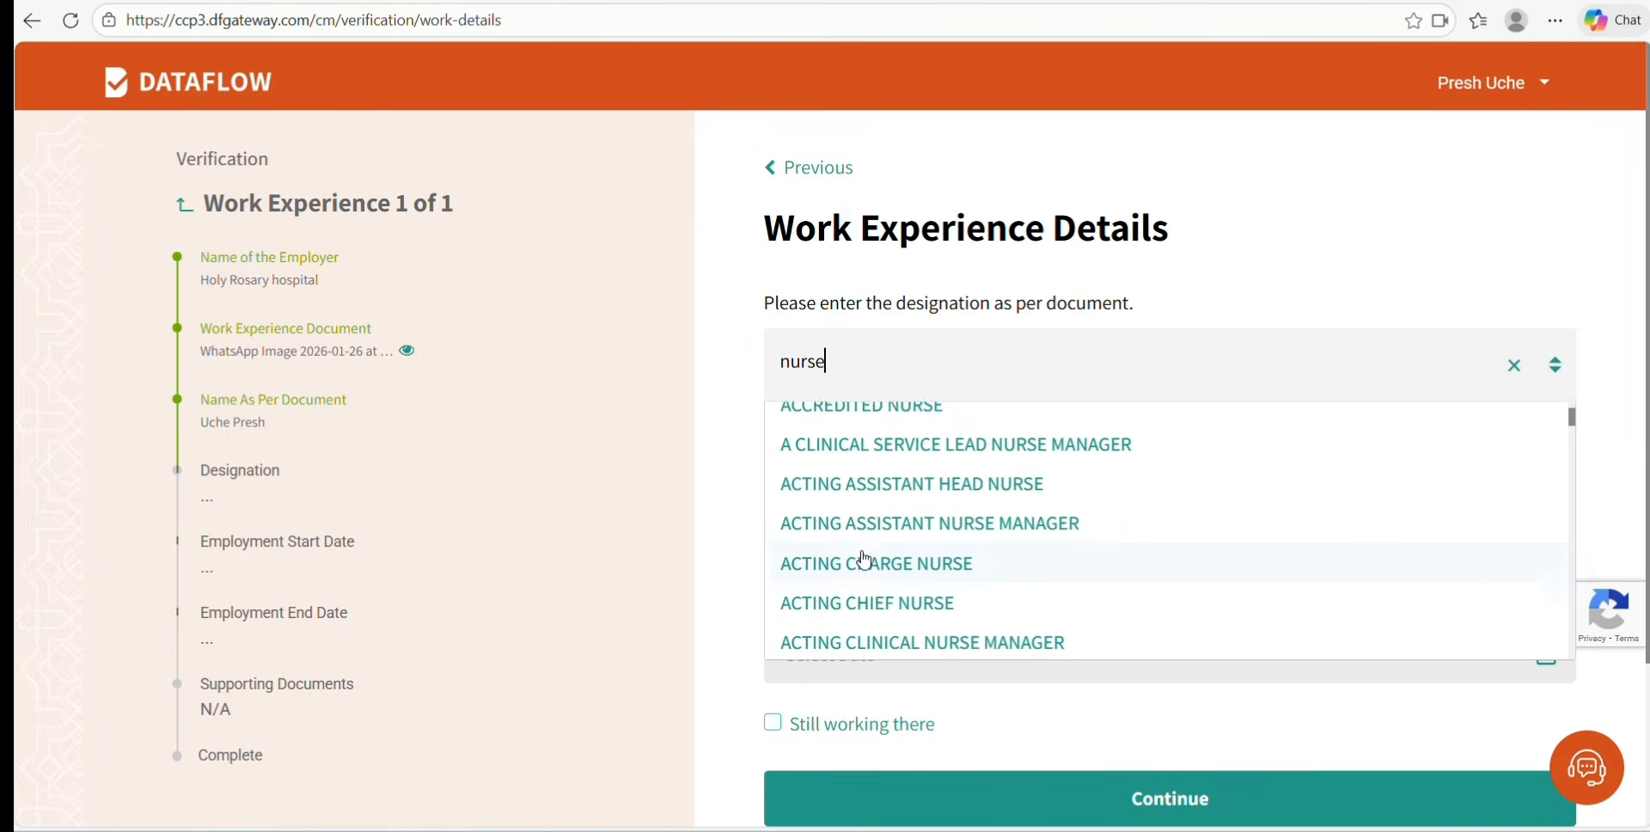
scroll(863, 558, "down", 9)
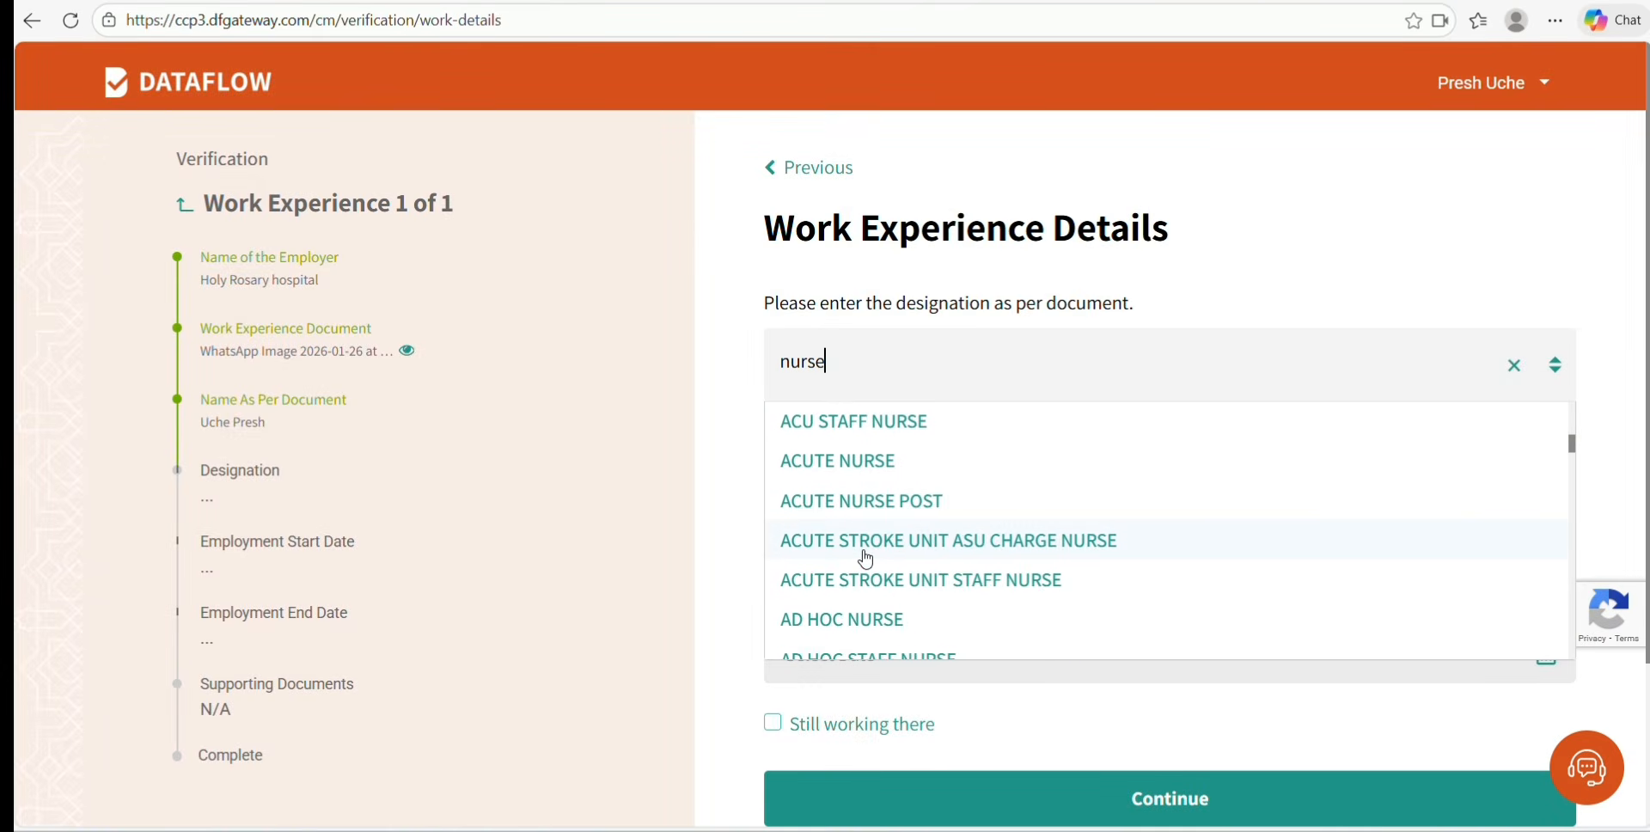
scroll(865, 559, "down", 9)
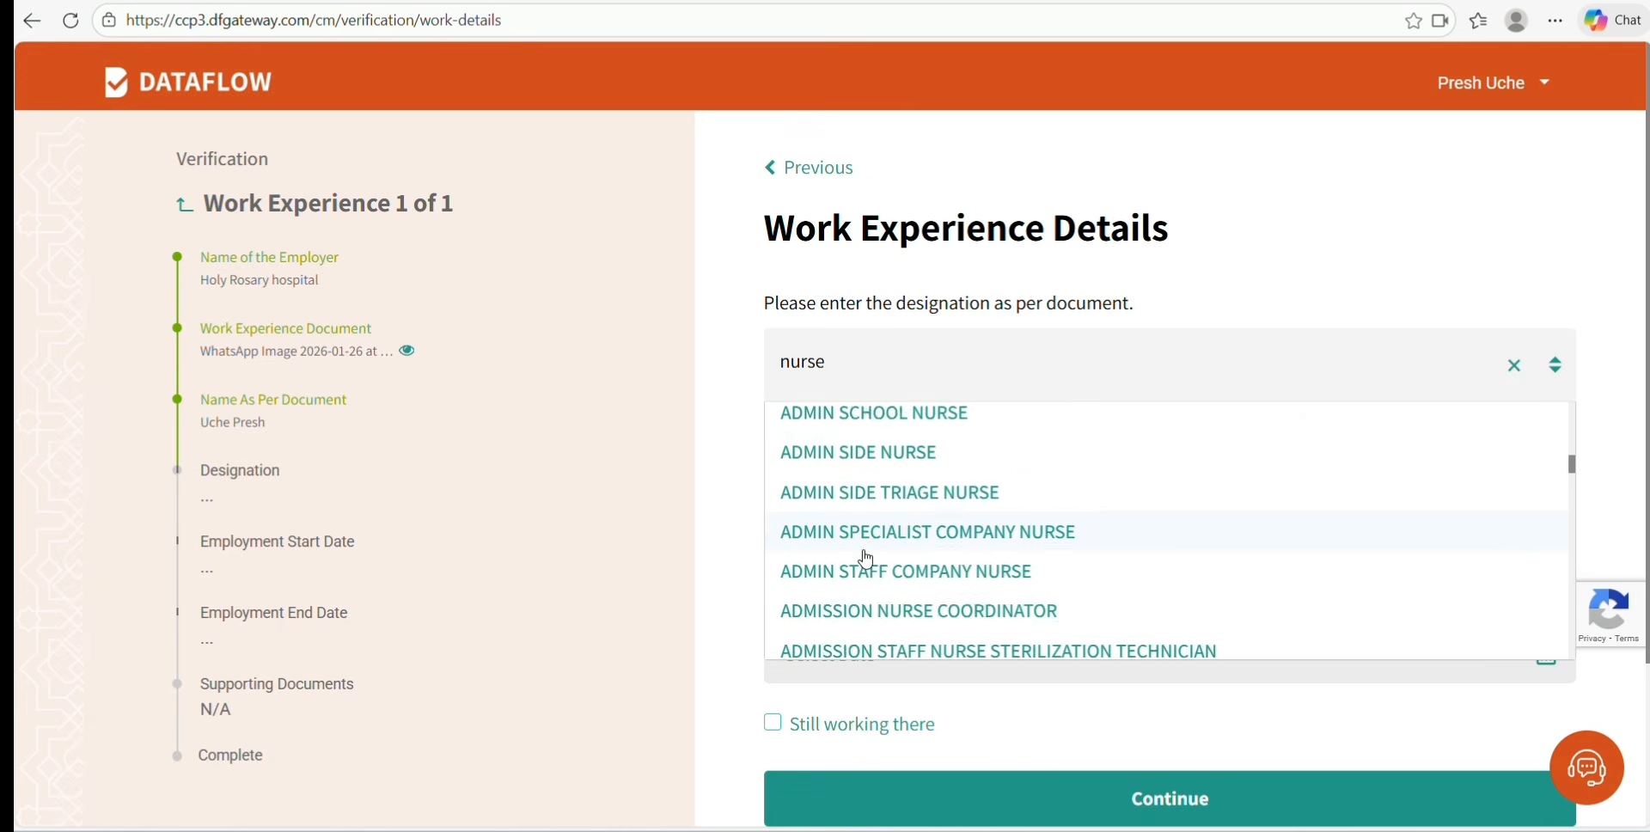
scroll(865, 559, "down", 5)
scroll(866, 558, "up", 1)
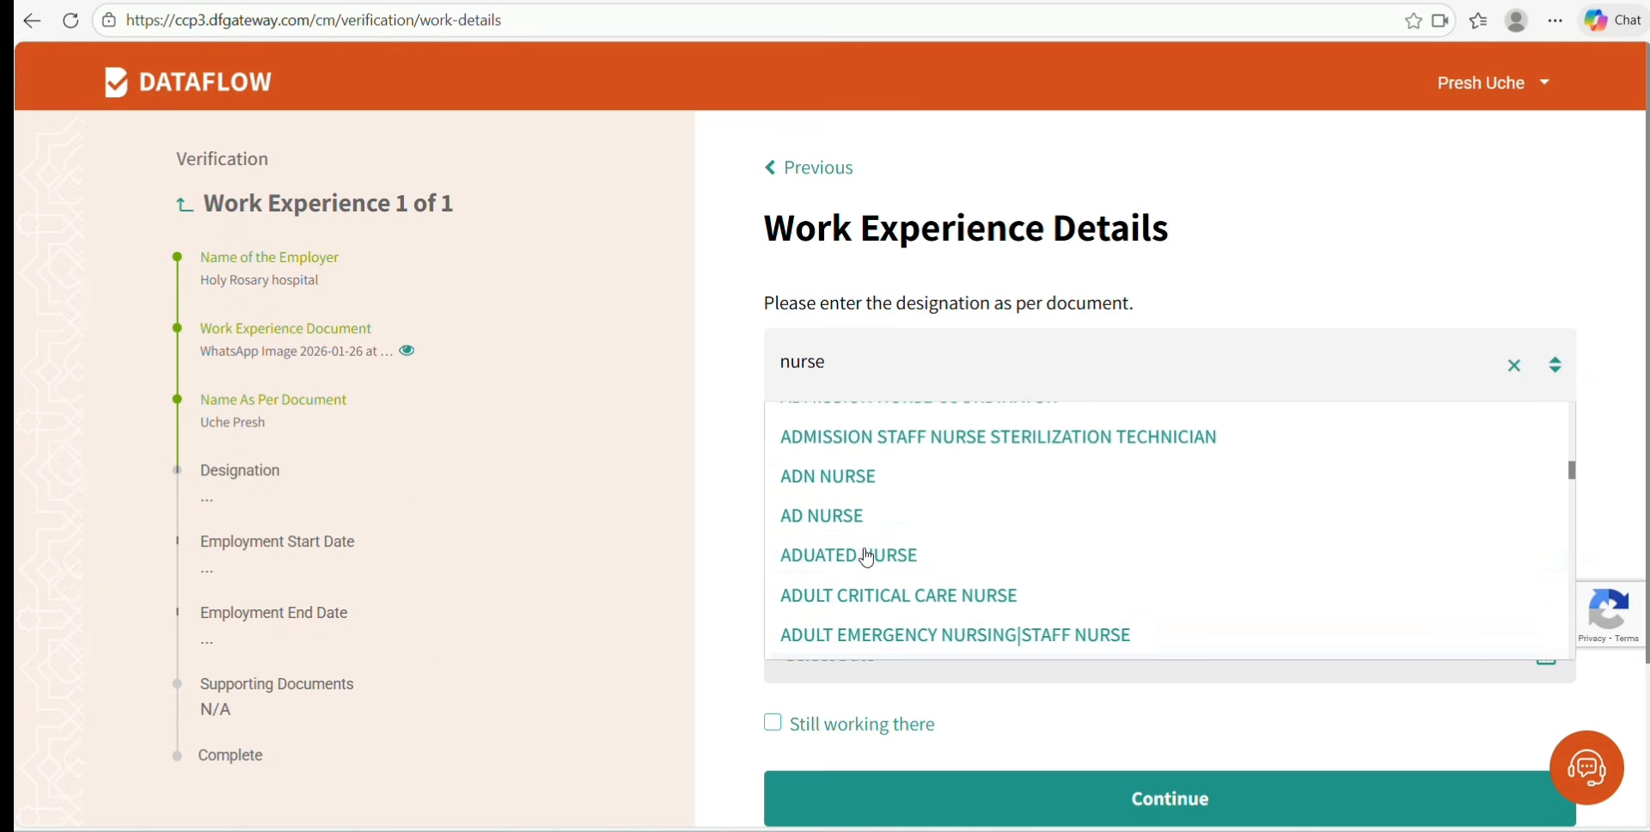
scroll(869, 559, "down", 1)
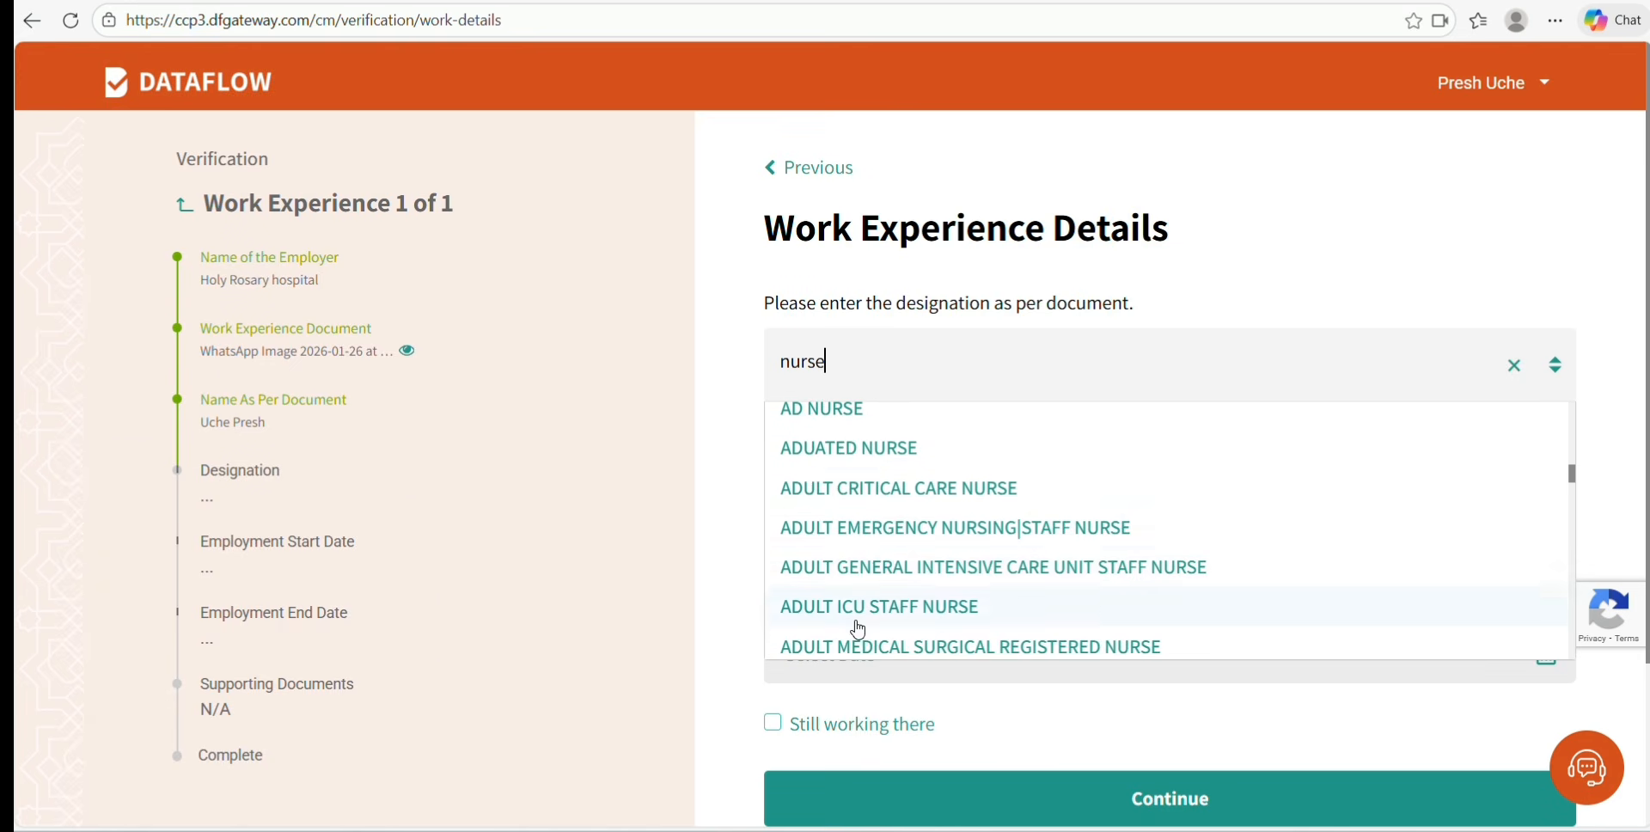
scroll(853, 623, "down", 1)
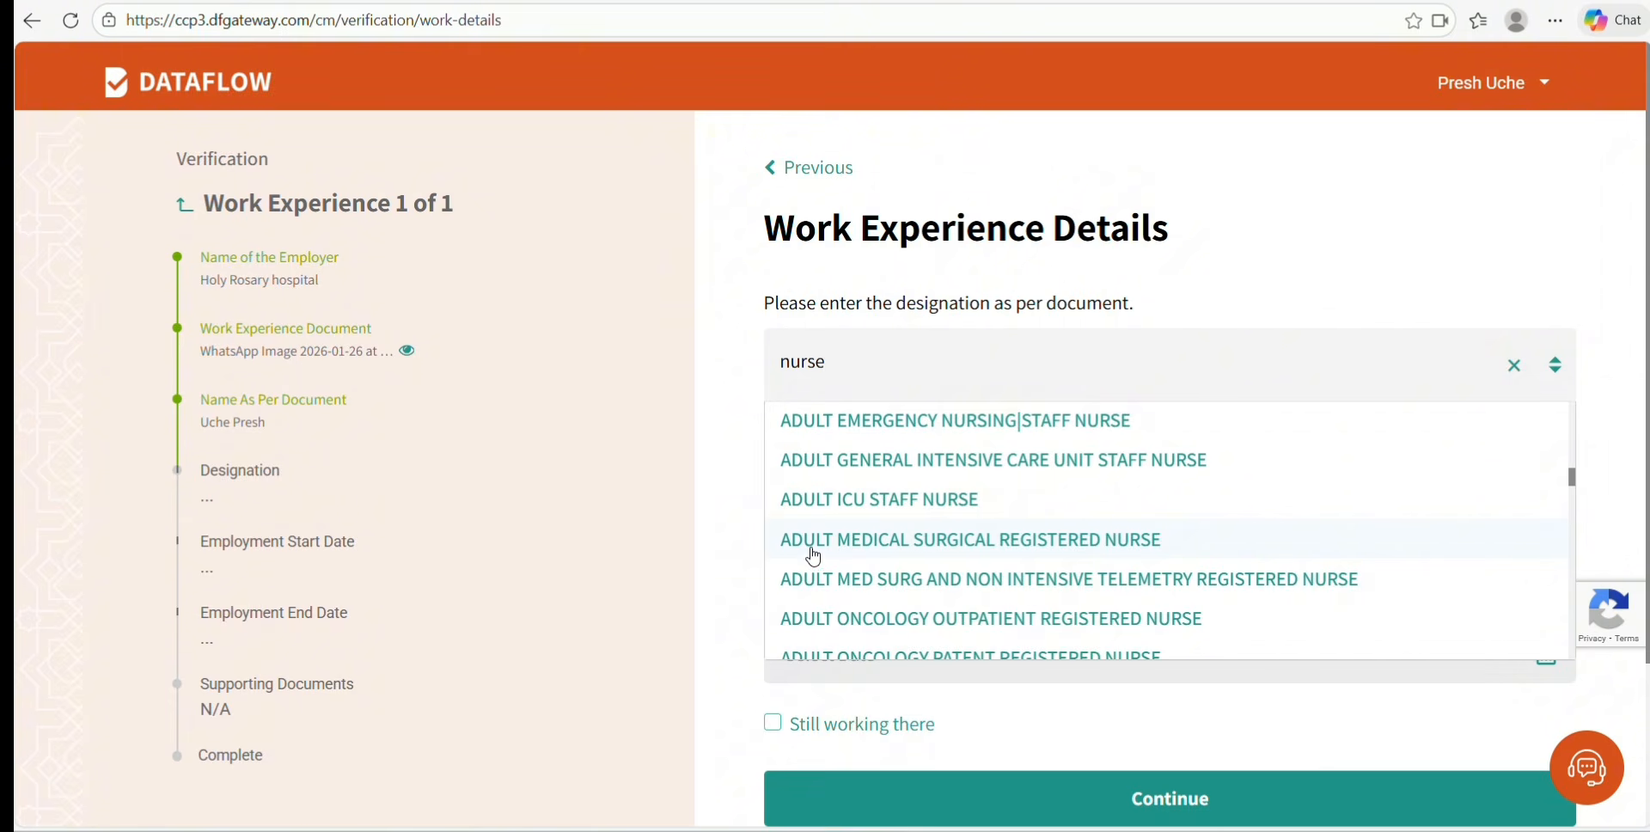
left_click(970, 539)
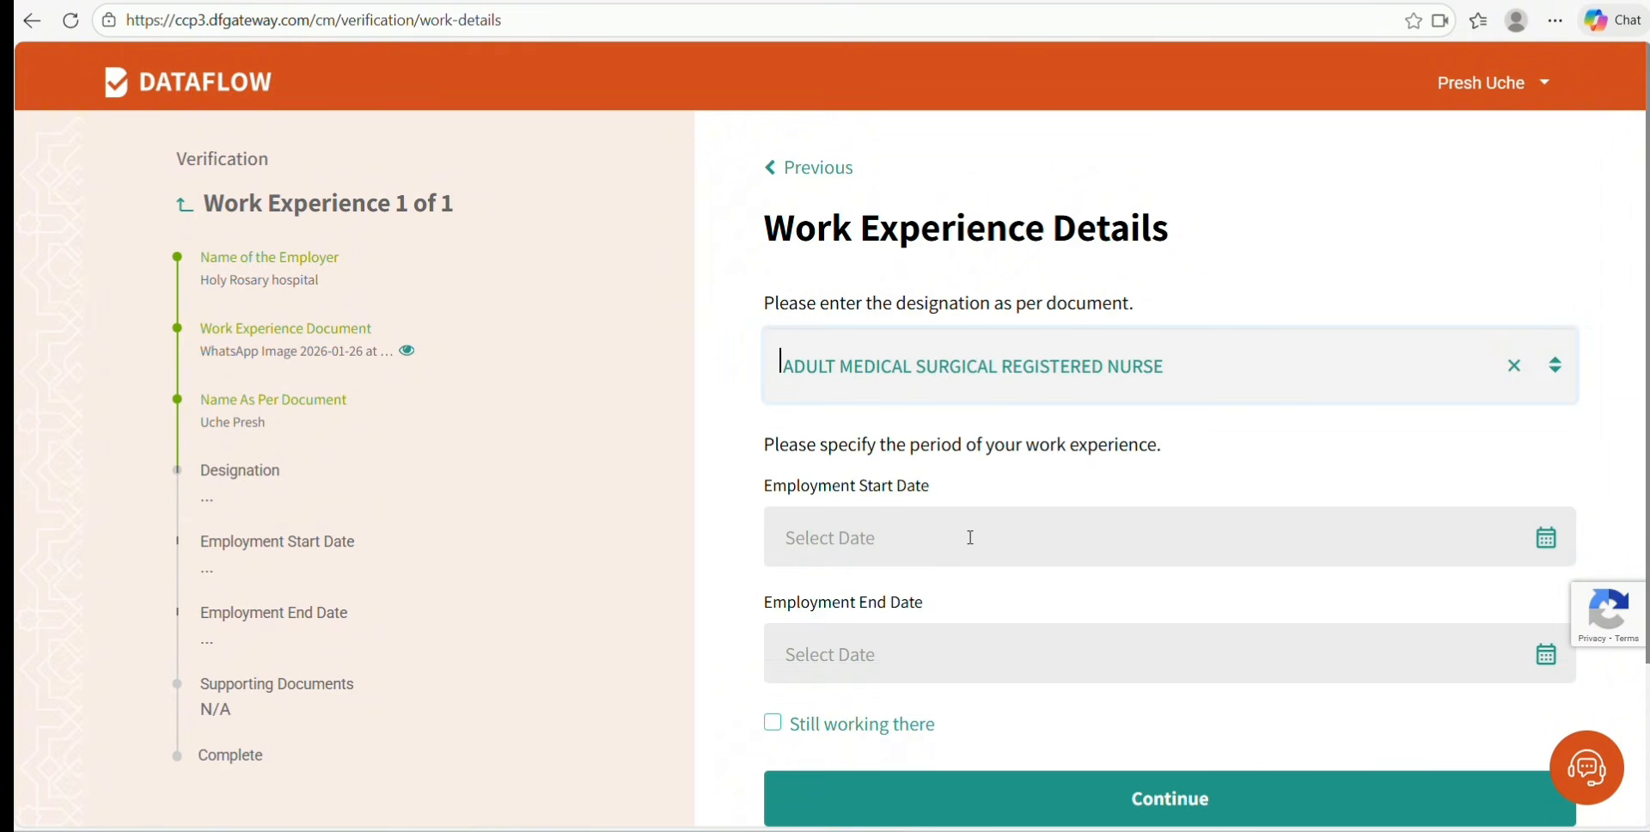
- Set the employment start date to 01 Feb 2021
left_click(884, 543)
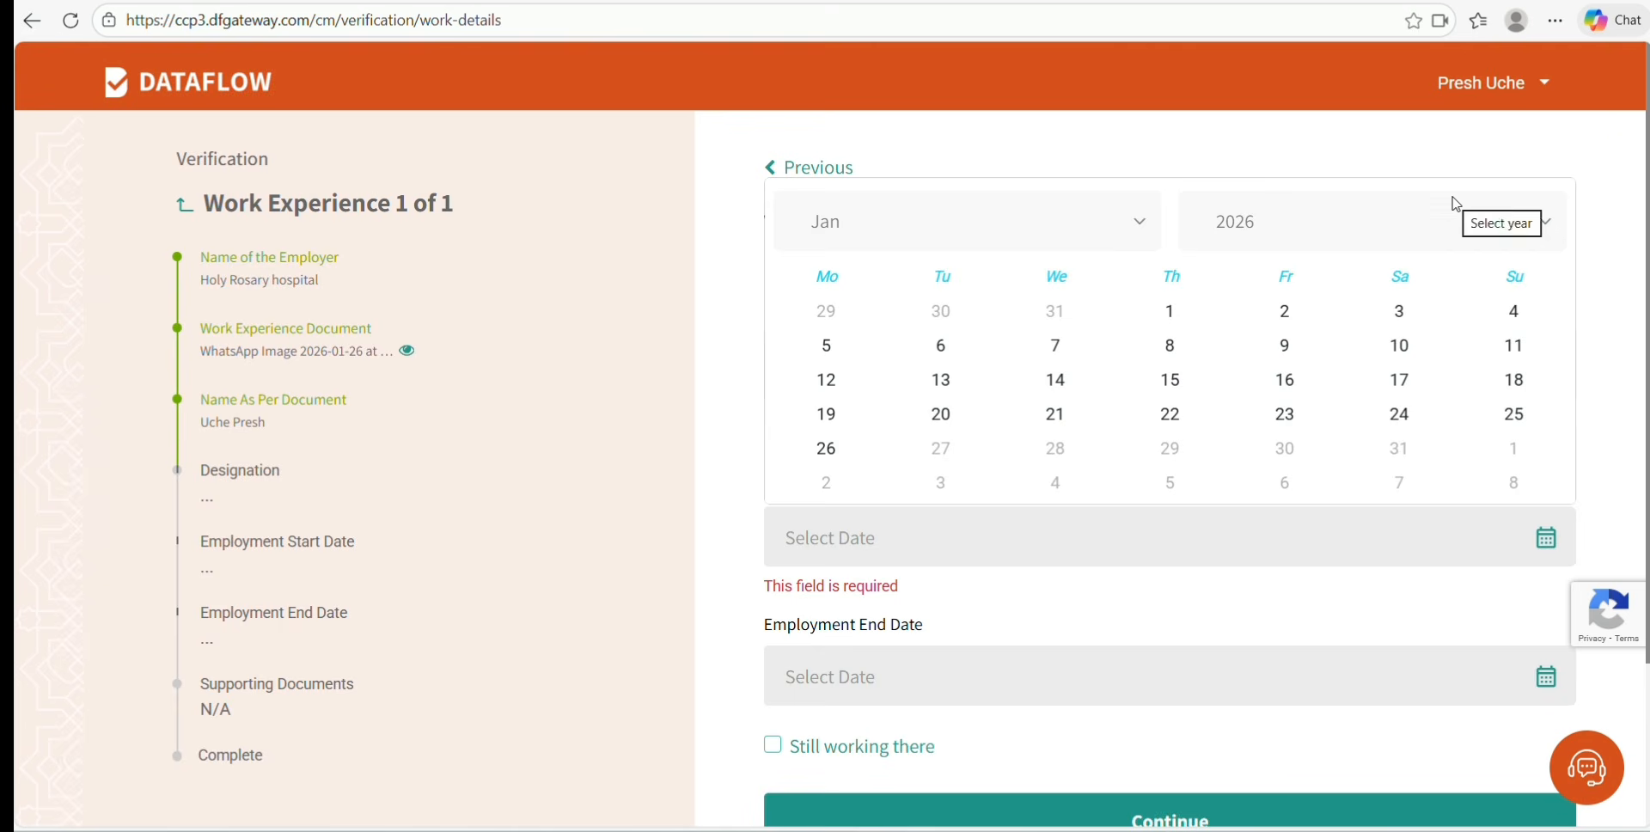
left_click(1444, 235)
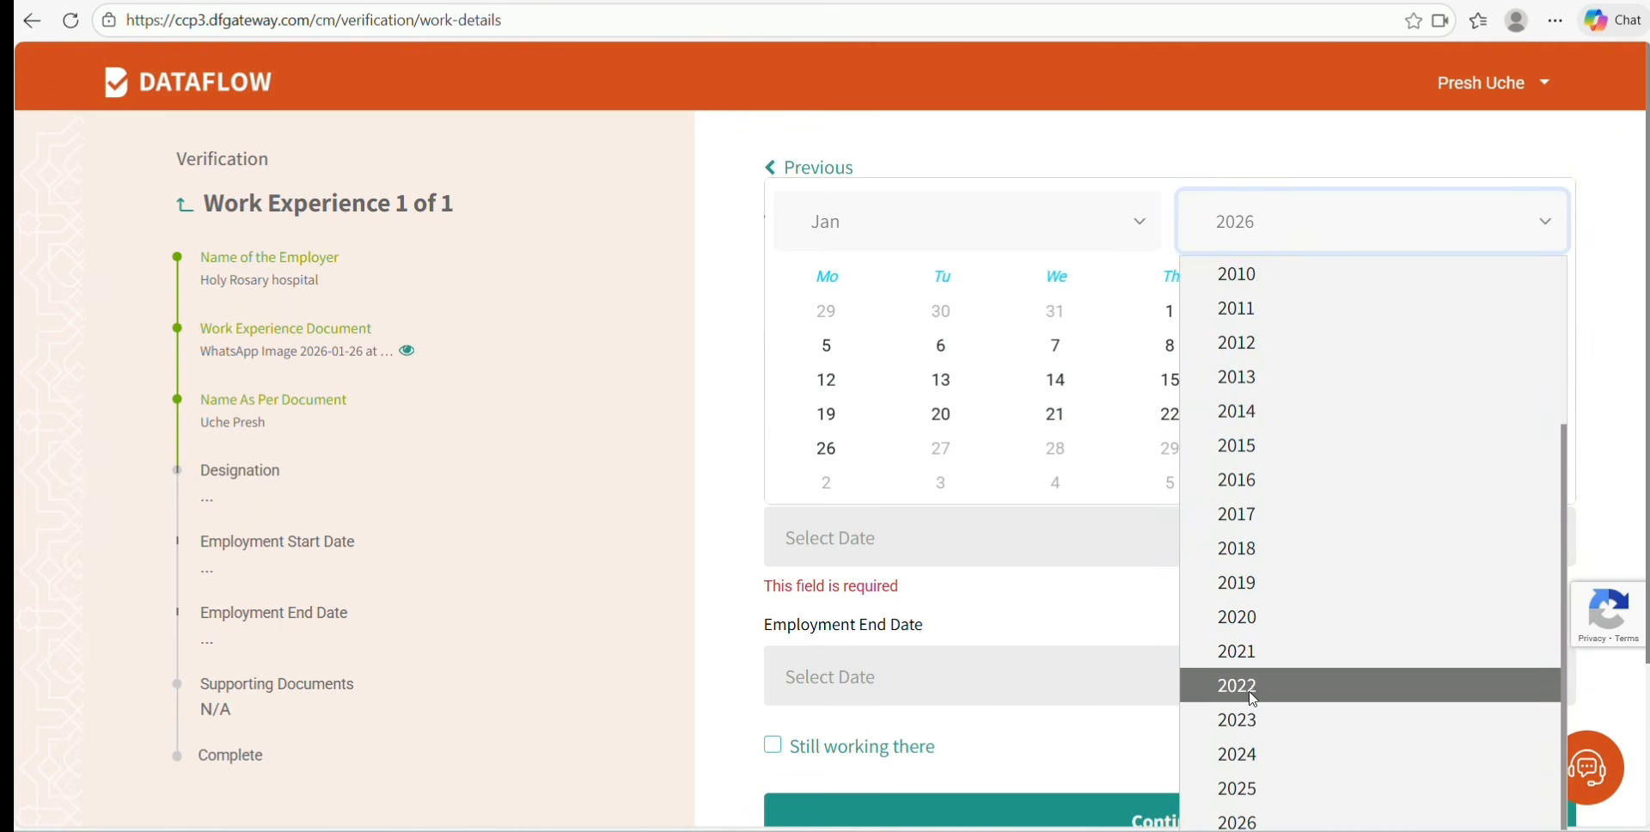
left_click(1261, 650)
left_click(1074, 243)
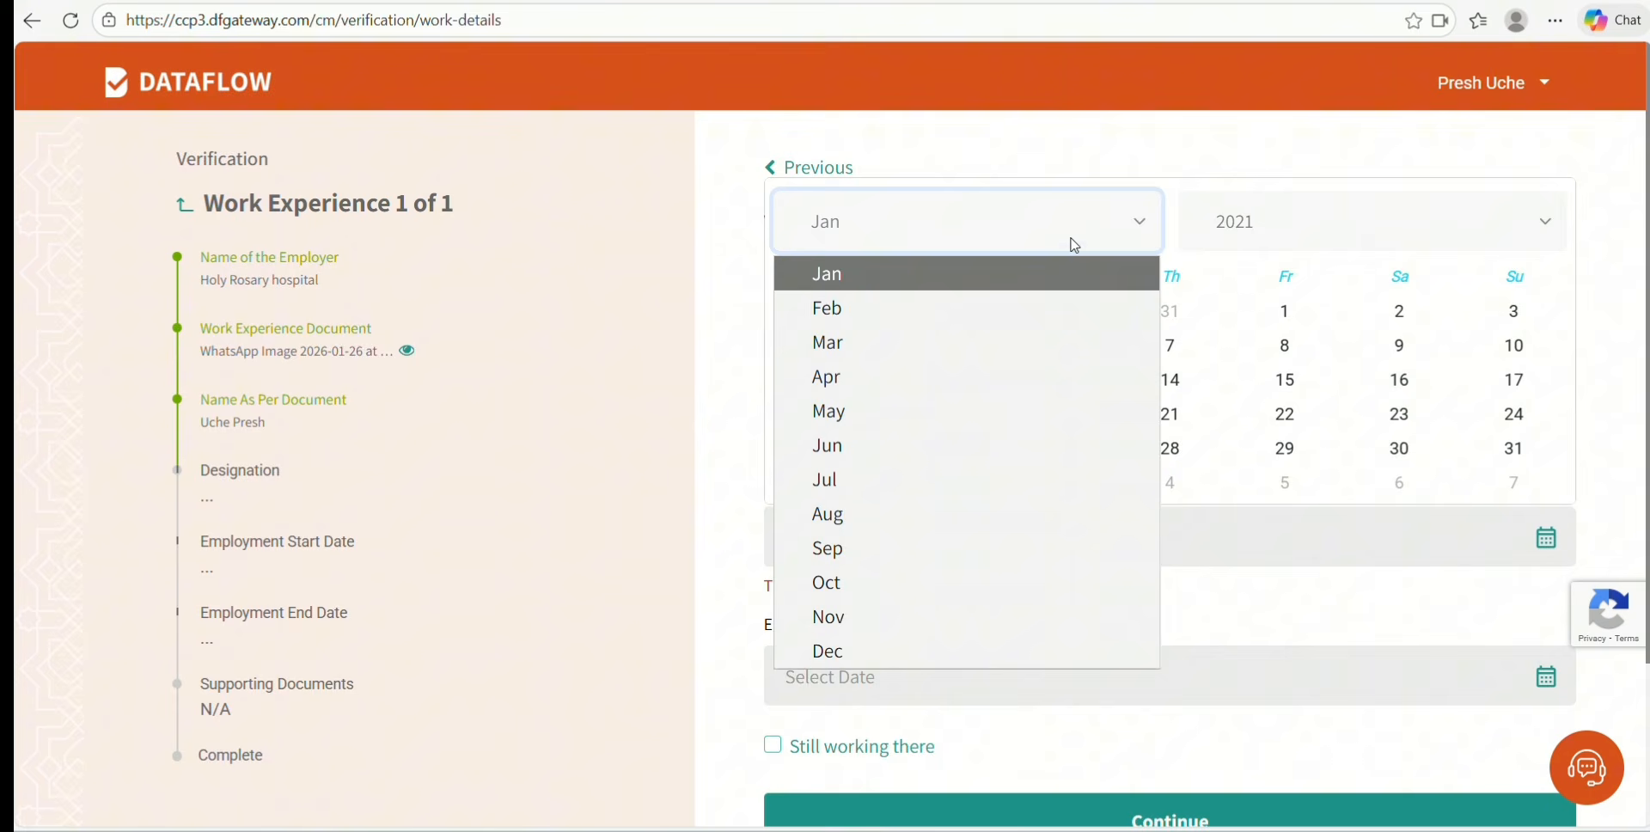
left_click(987, 303)
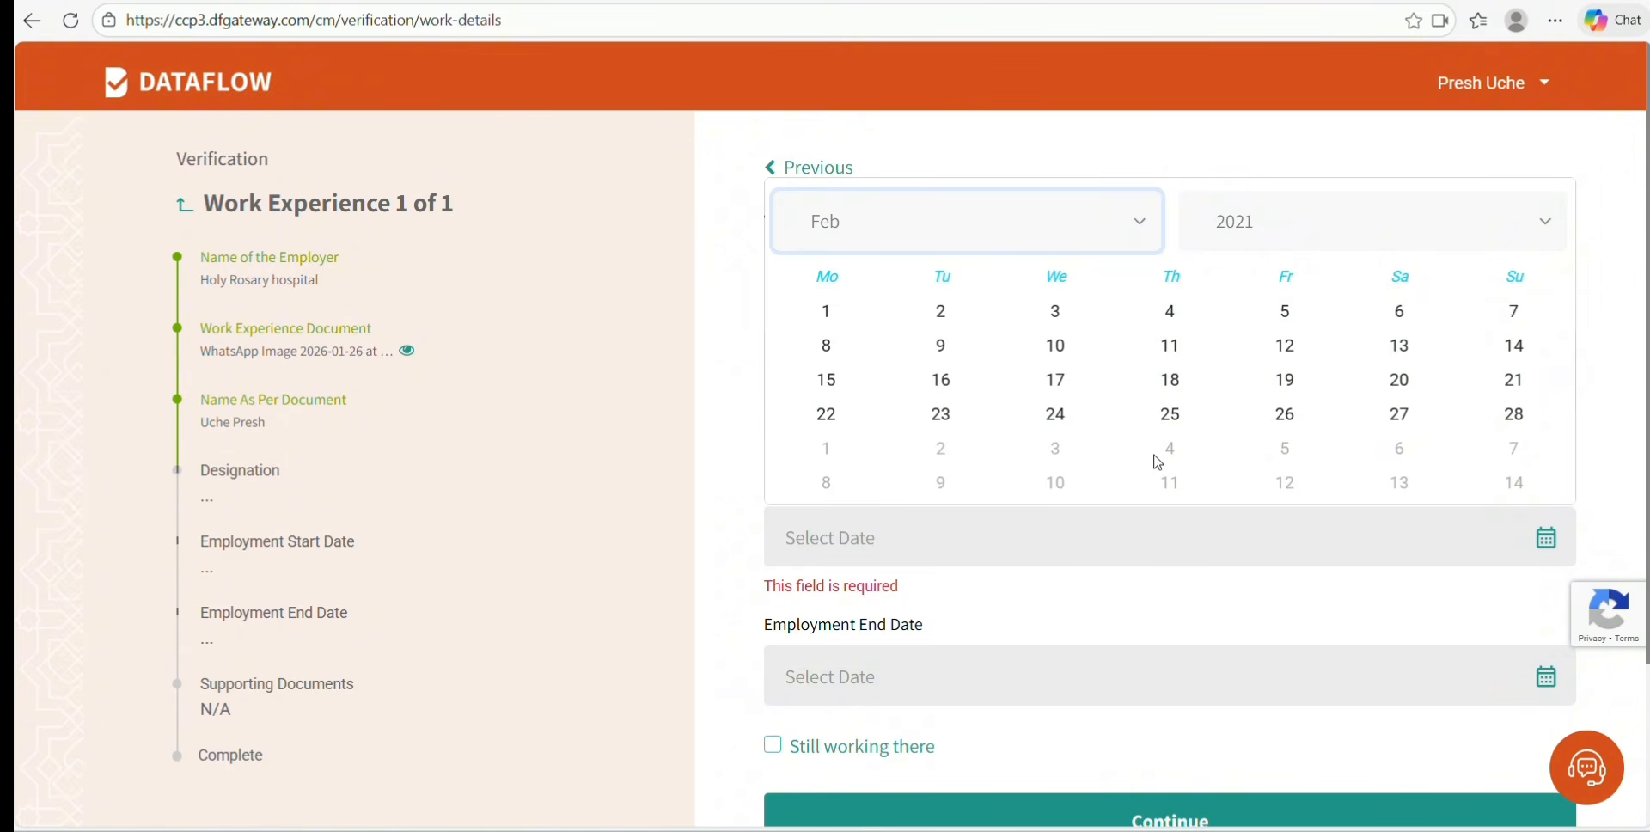
left_click(826, 312)
- Mark the job as still working there, clearing the end date, and continue
scroll(975, 560, "down", 3)
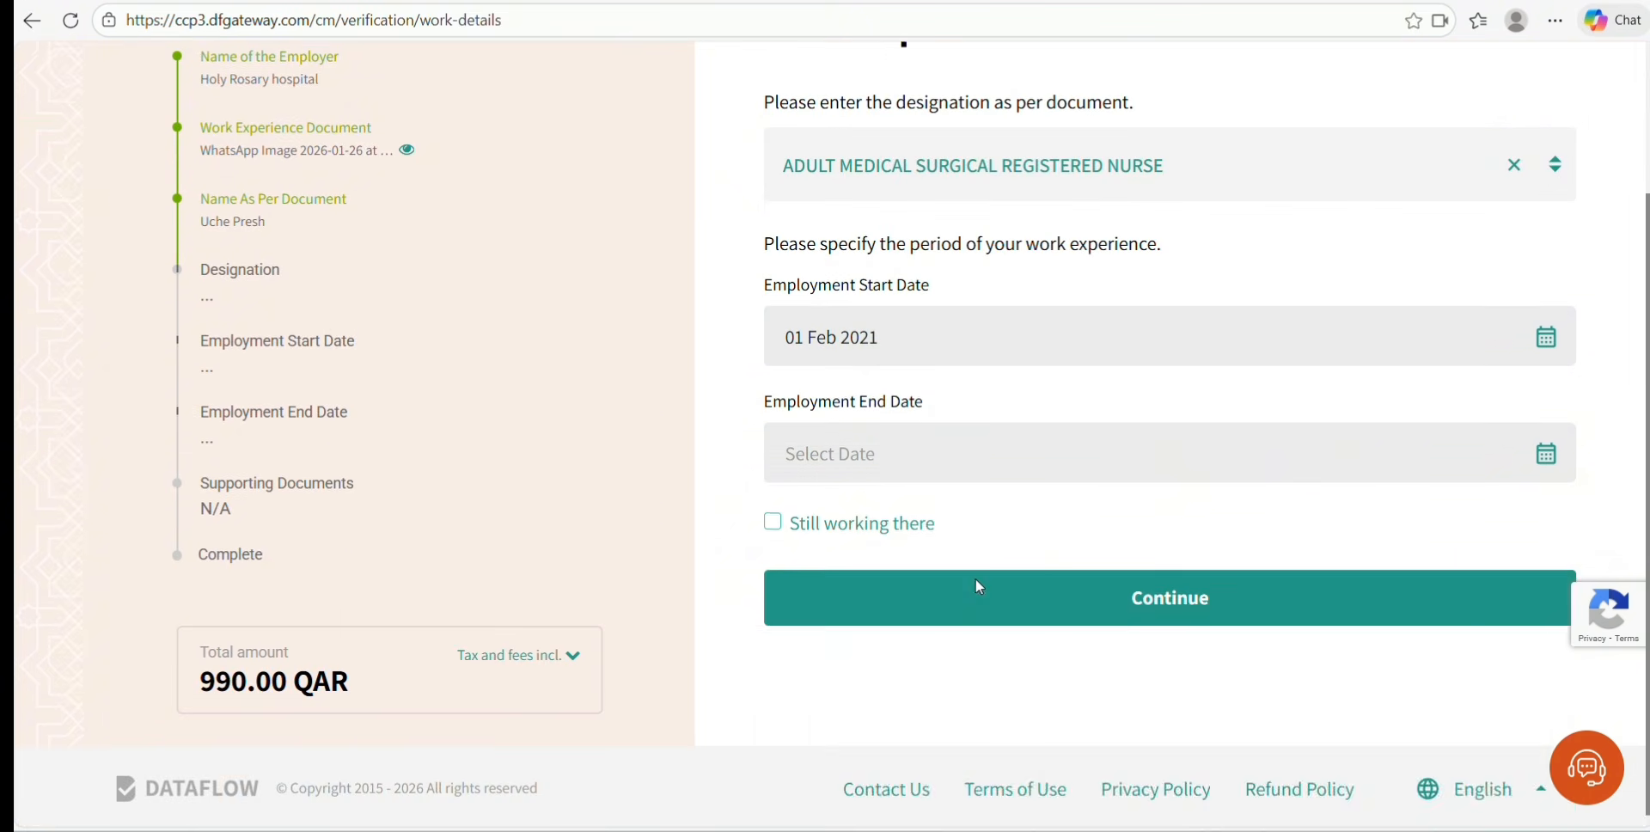
left_click(975, 445)
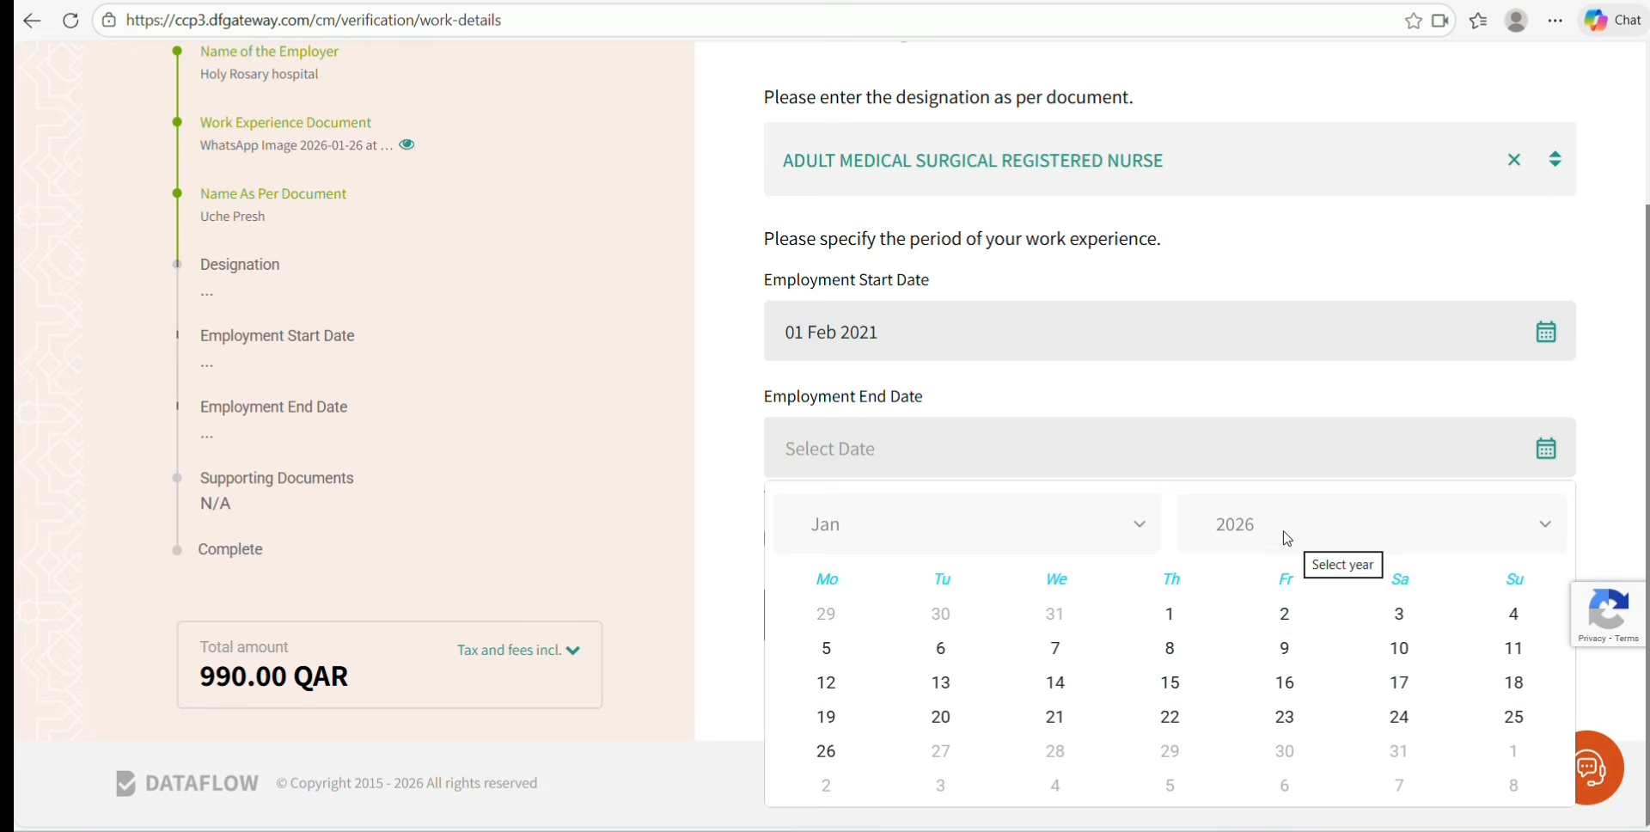
left_click(830, 646)
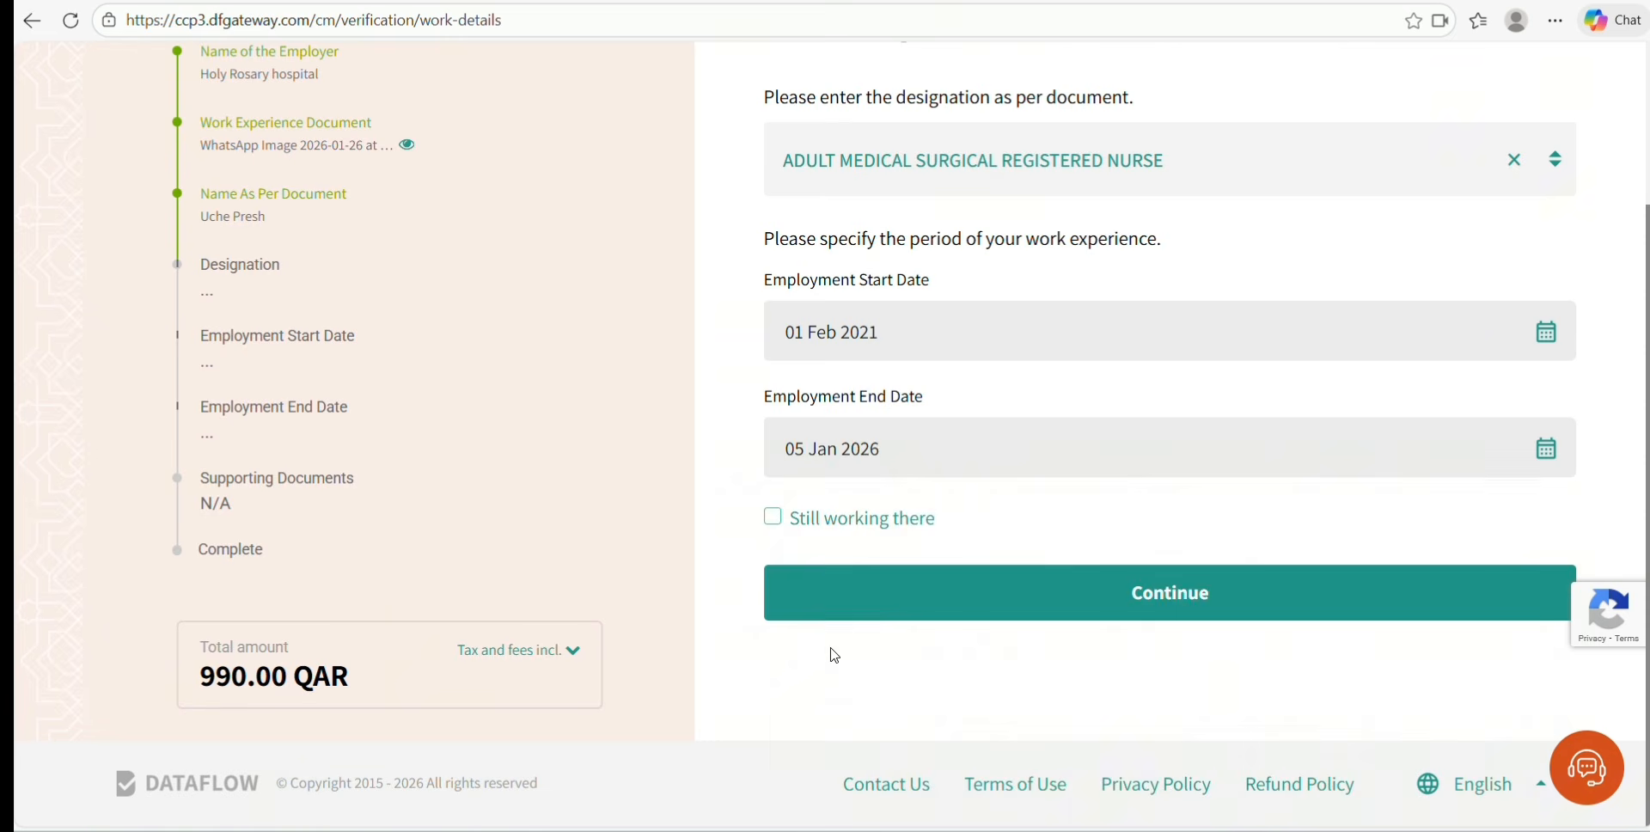
left_click(772, 516)
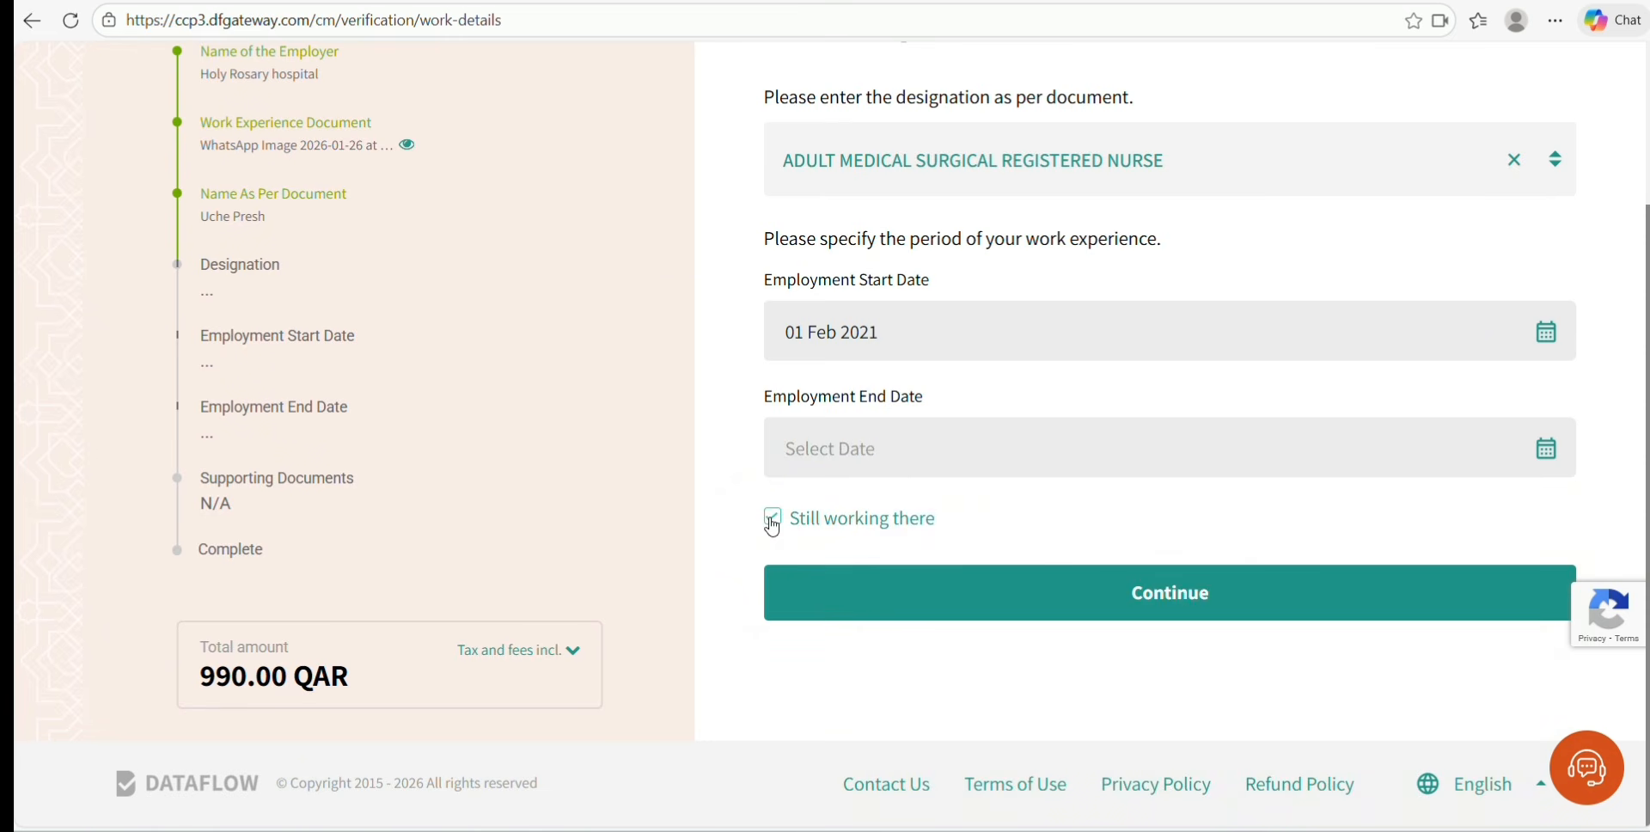
left_click(1222, 593)
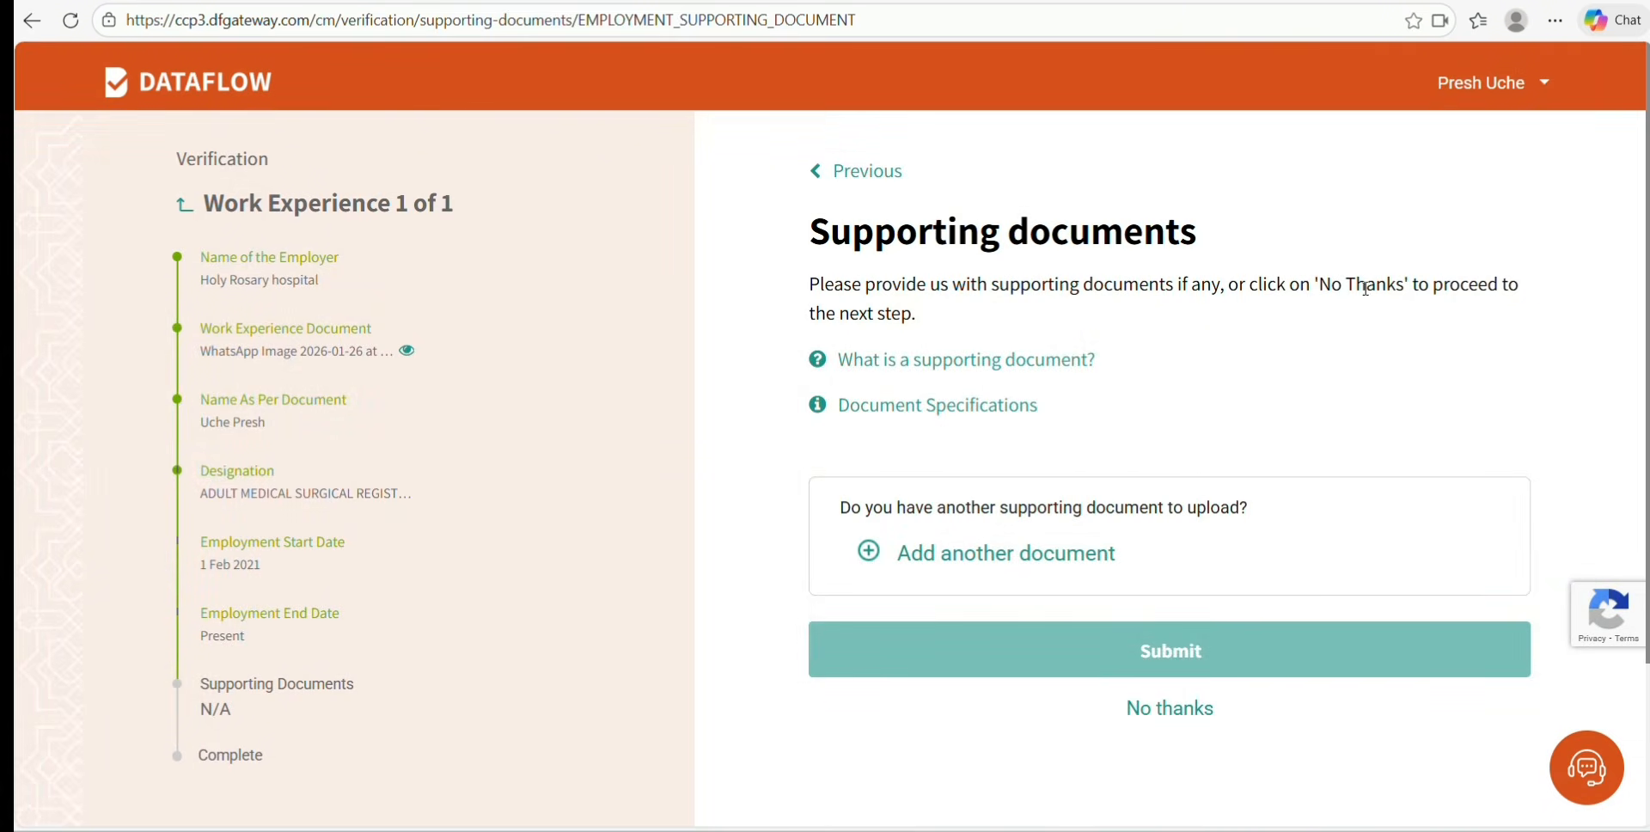
- Add another supporting document entry and set its document type to Experience Certificate
left_click(1004, 557)
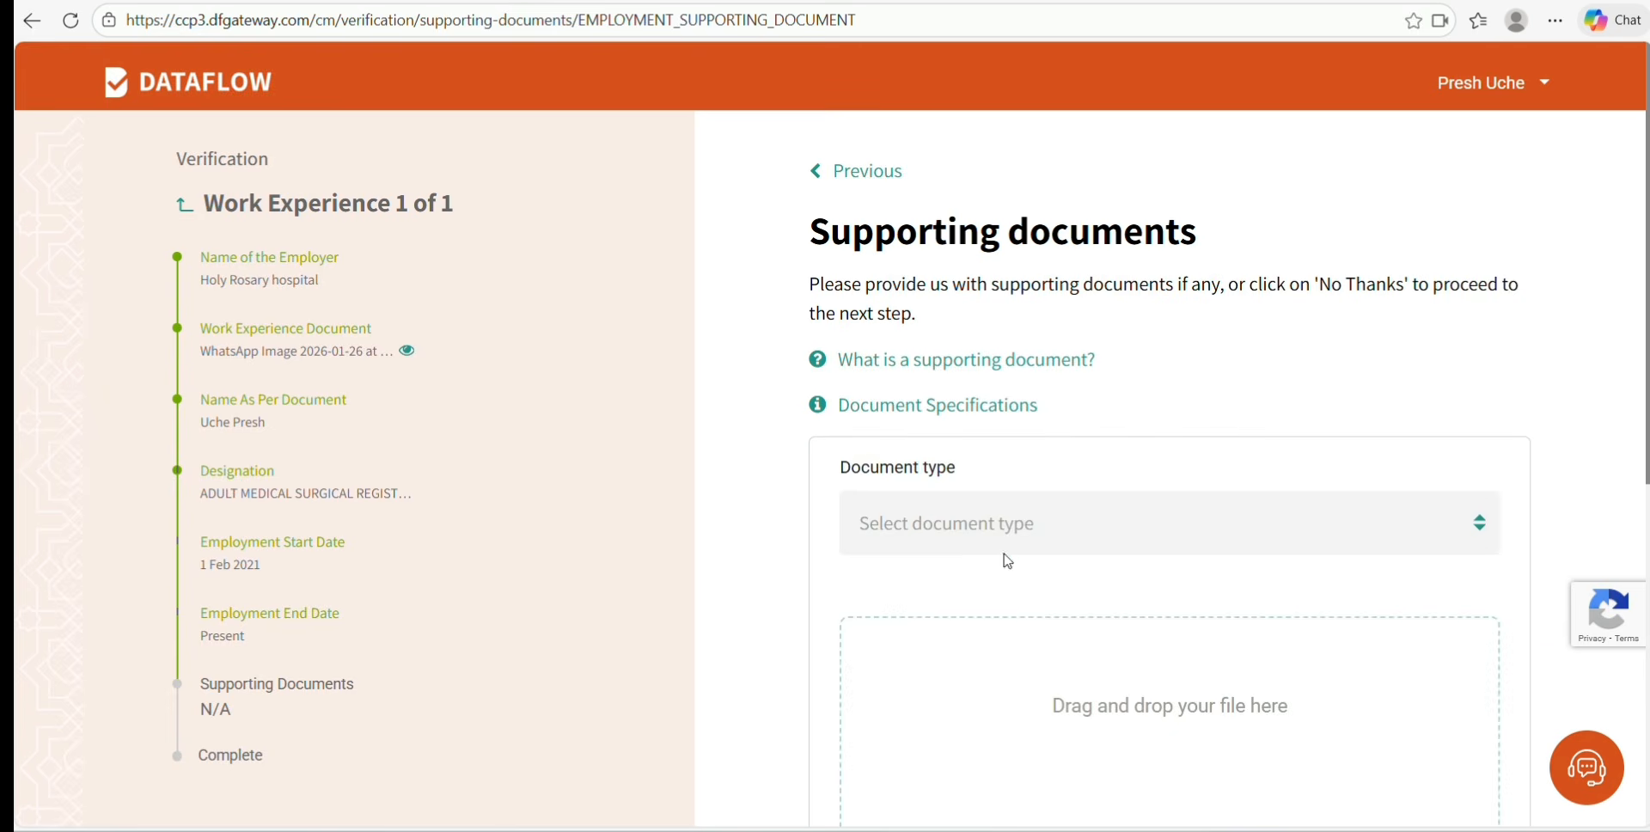
scroll(1074, 515, "down", 5)
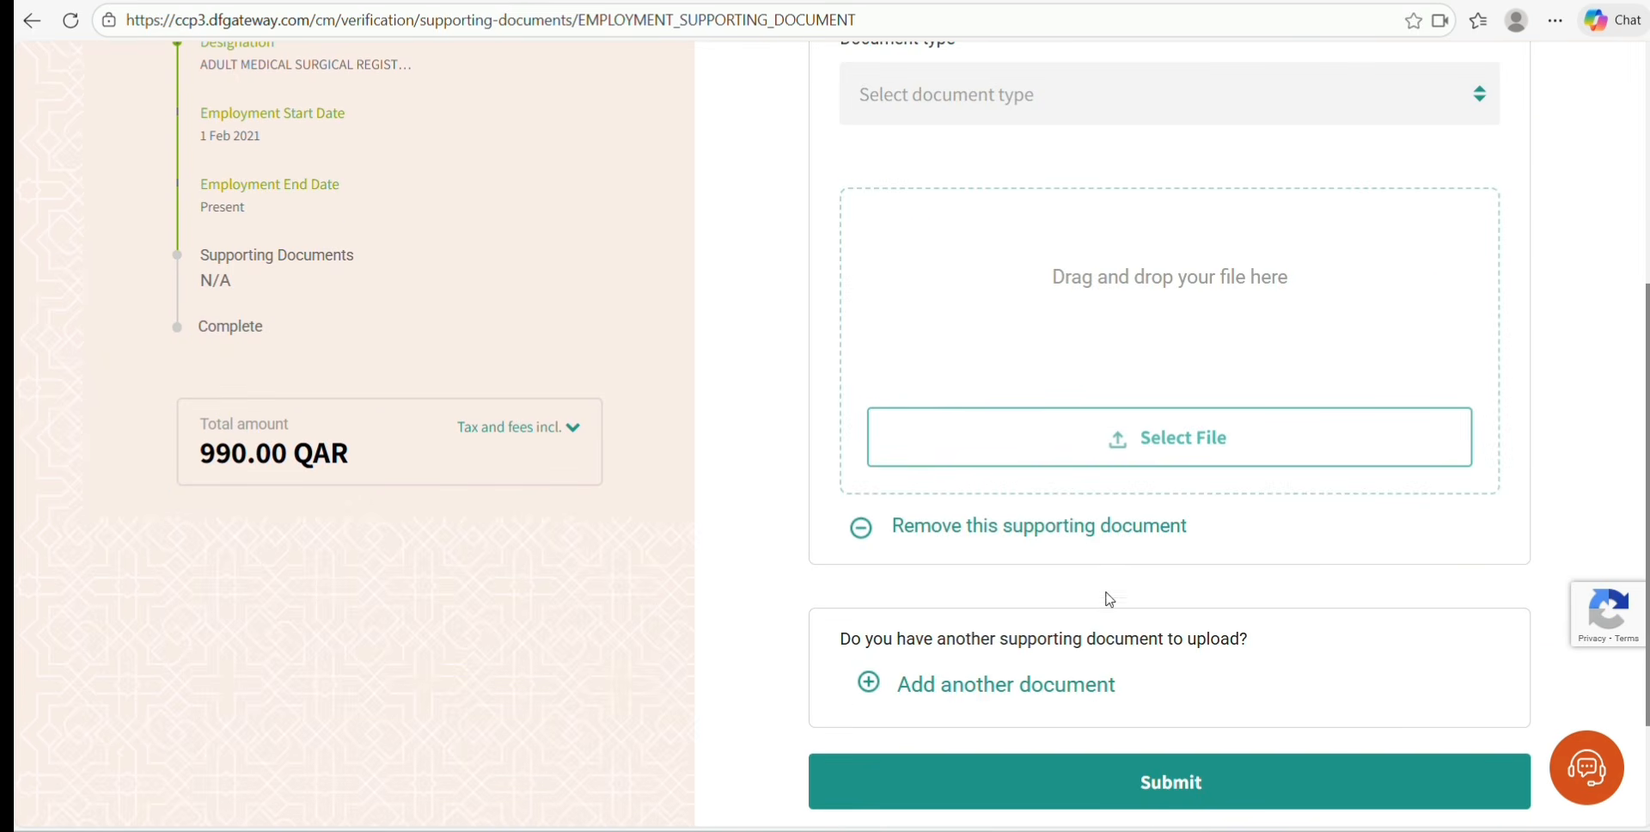
left_click(1165, 791)
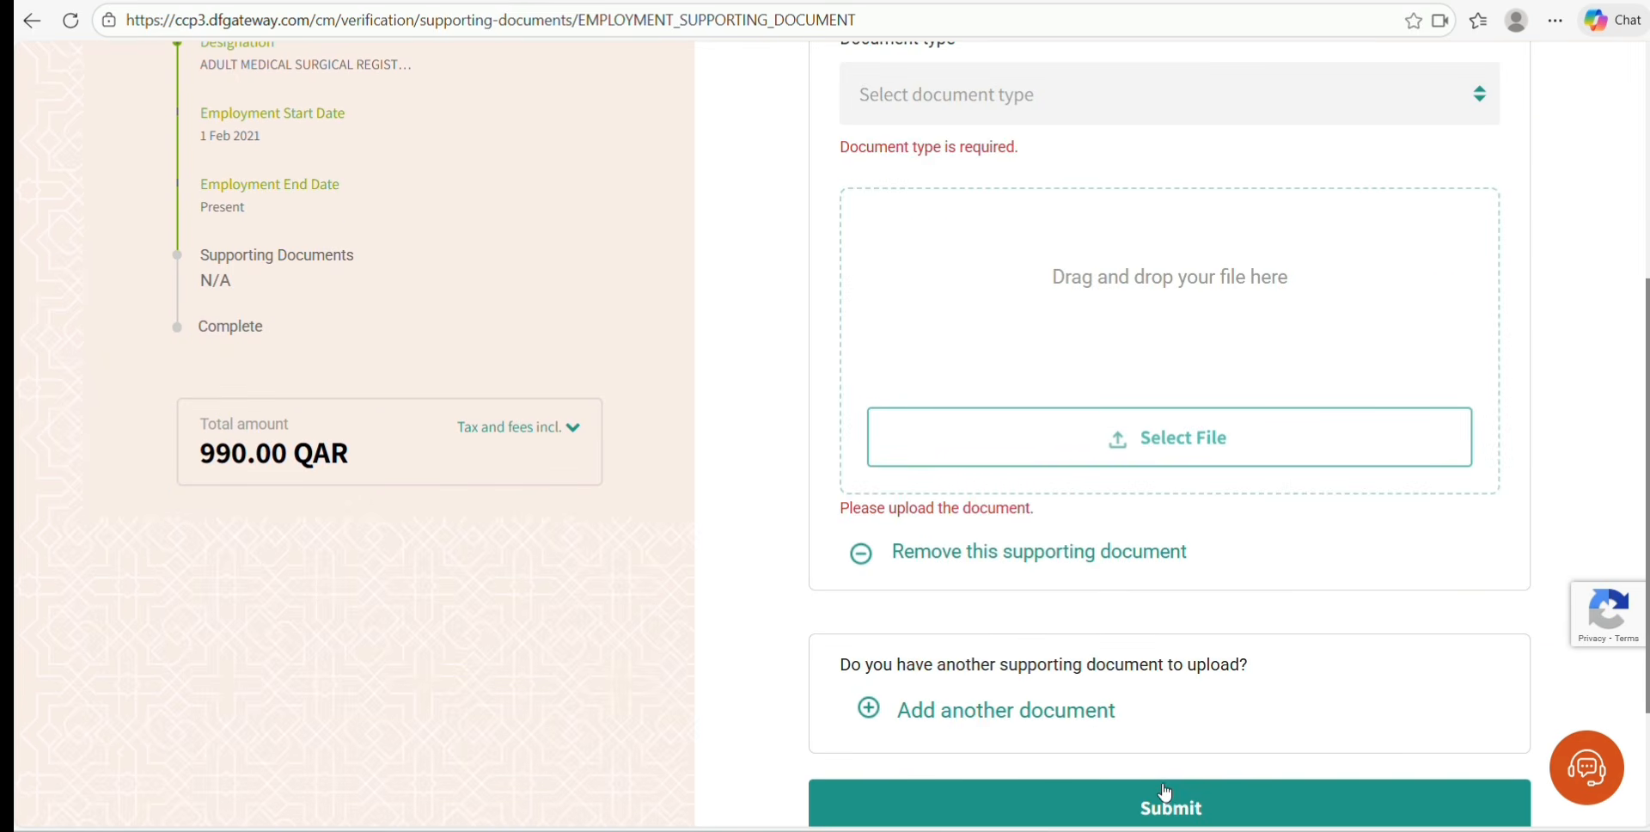
scroll(1158, 687, "up", 5)
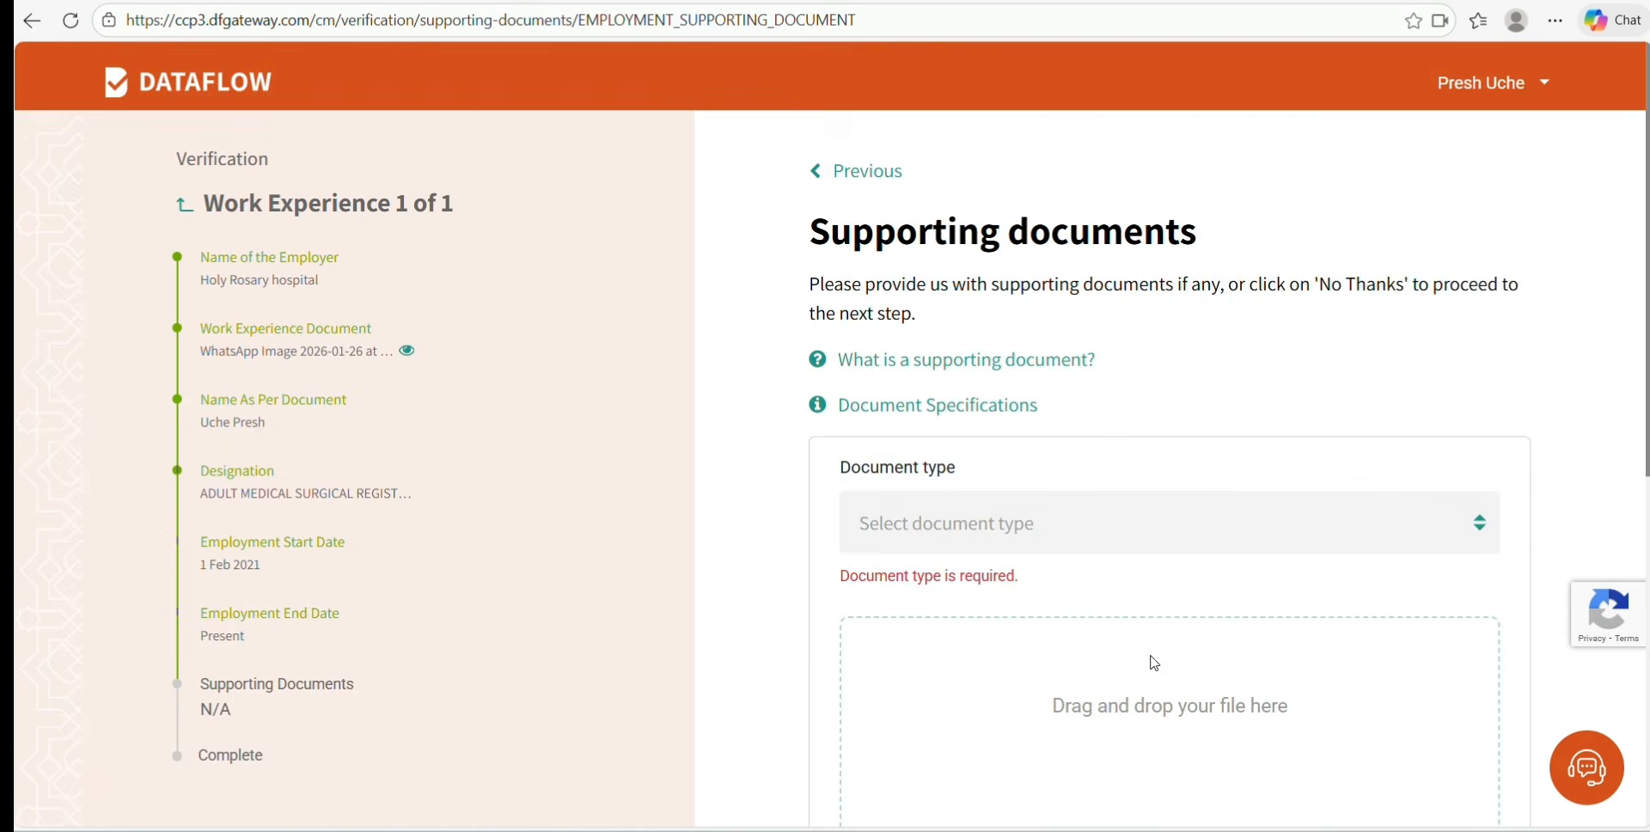
left_click(1458, 538)
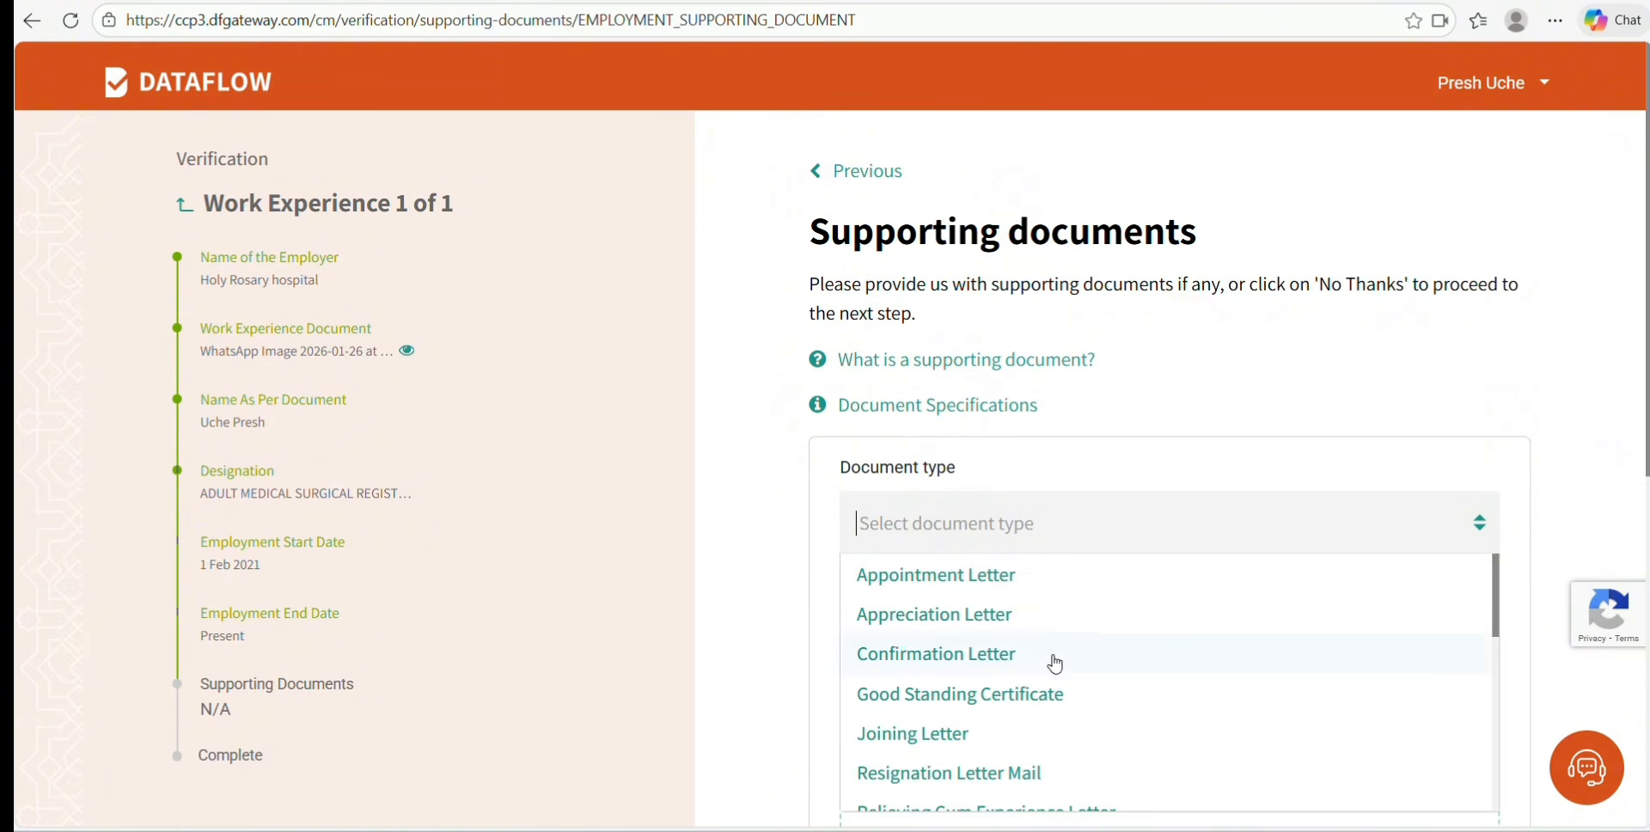
scroll(973, 736, "down", 2)
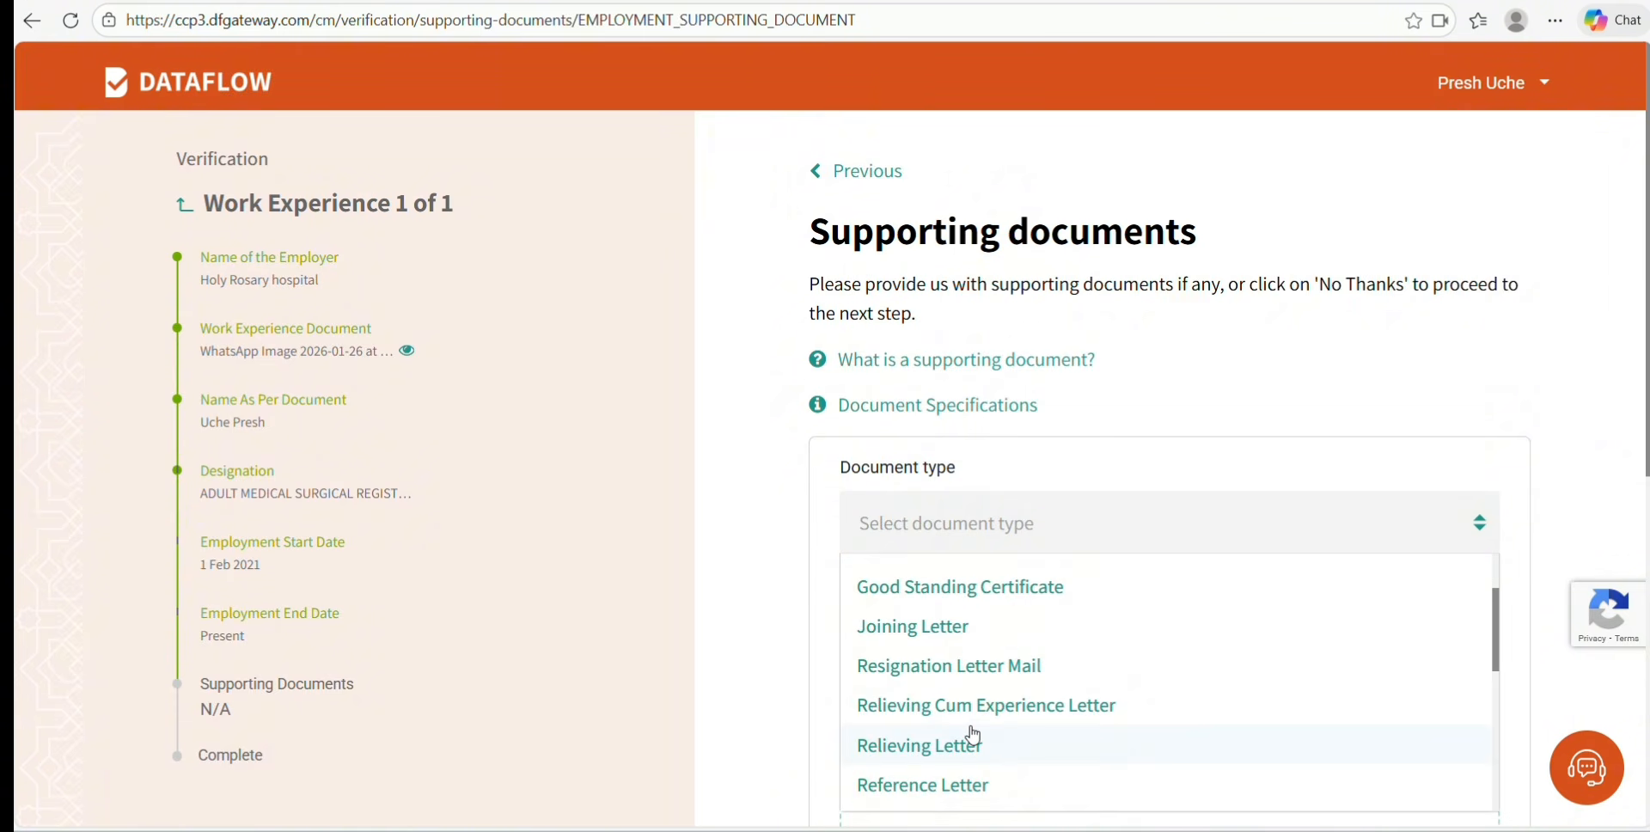
type("ex")
left_click(960, 627)
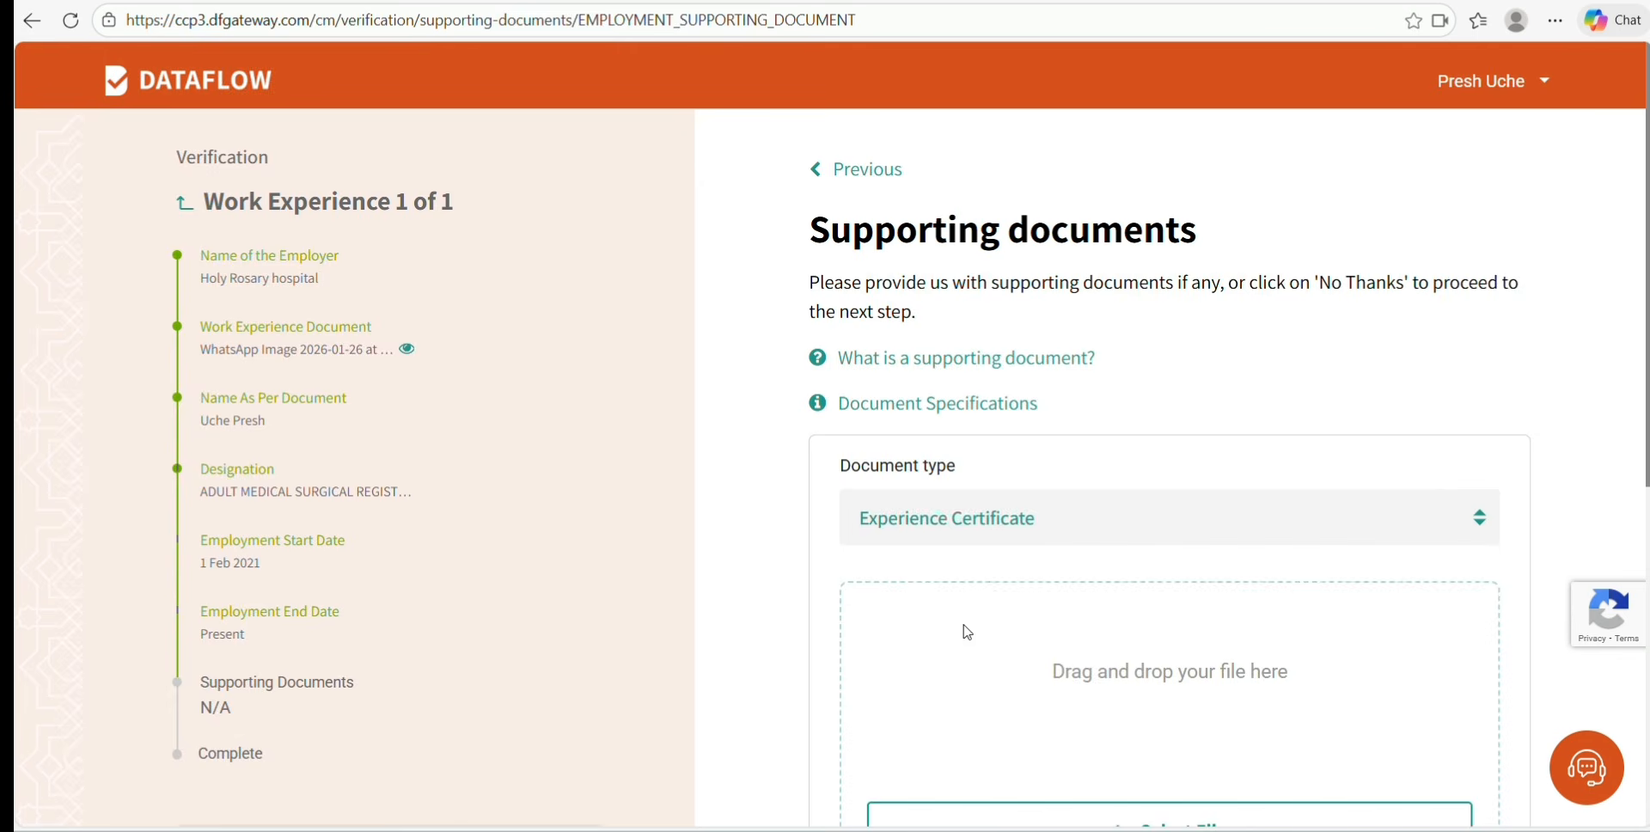
scroll(968, 631, "down", 5)
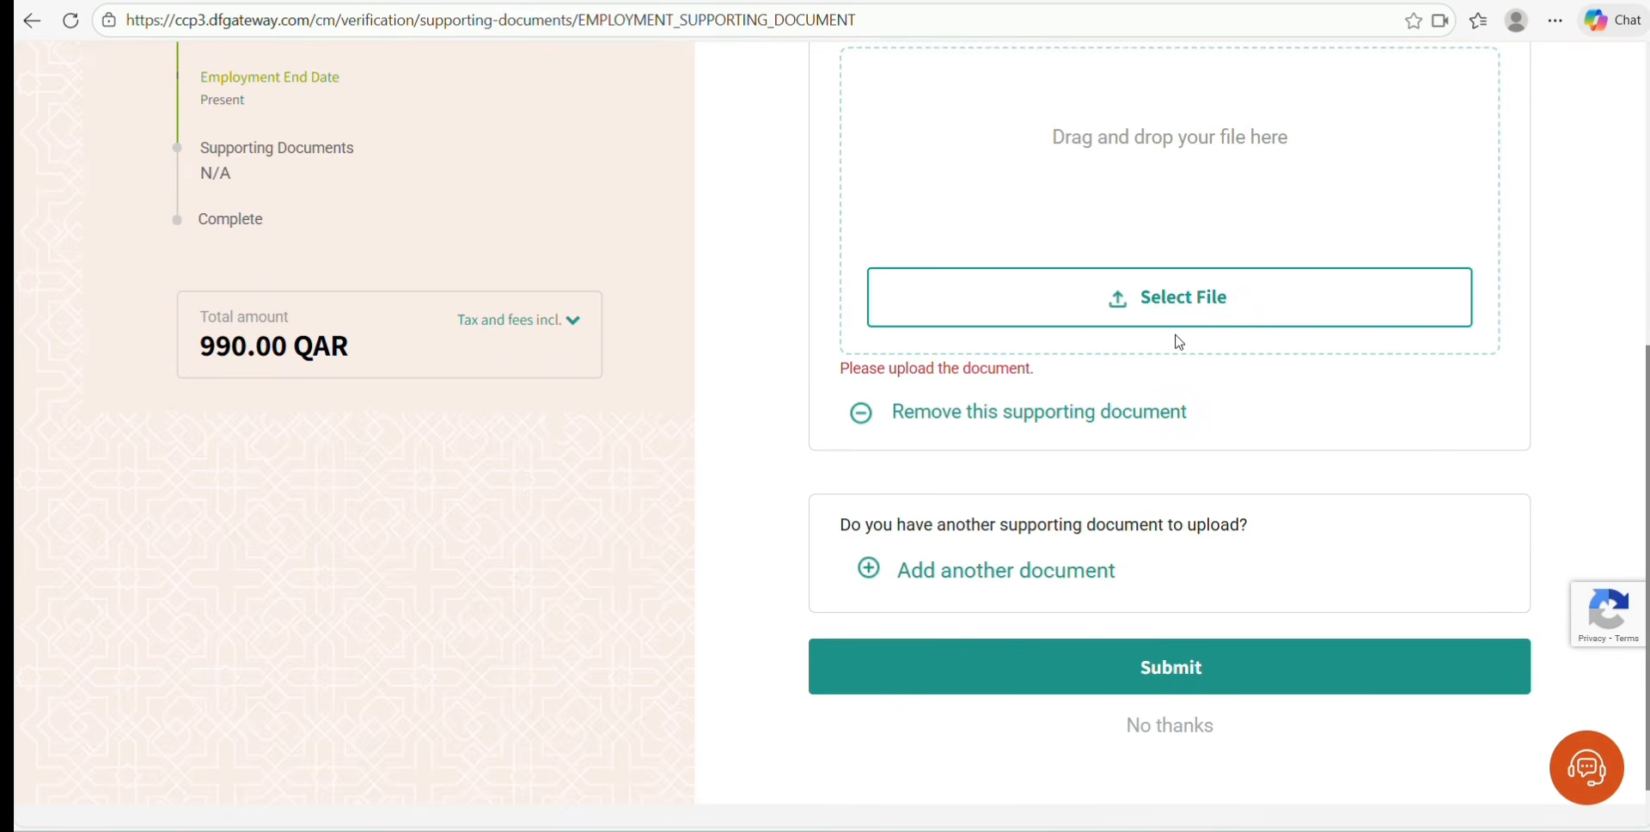
- Upload 'Q experience certificate (1)' as the Experience Certificate and submit the work experience entry
left_click(1178, 342)
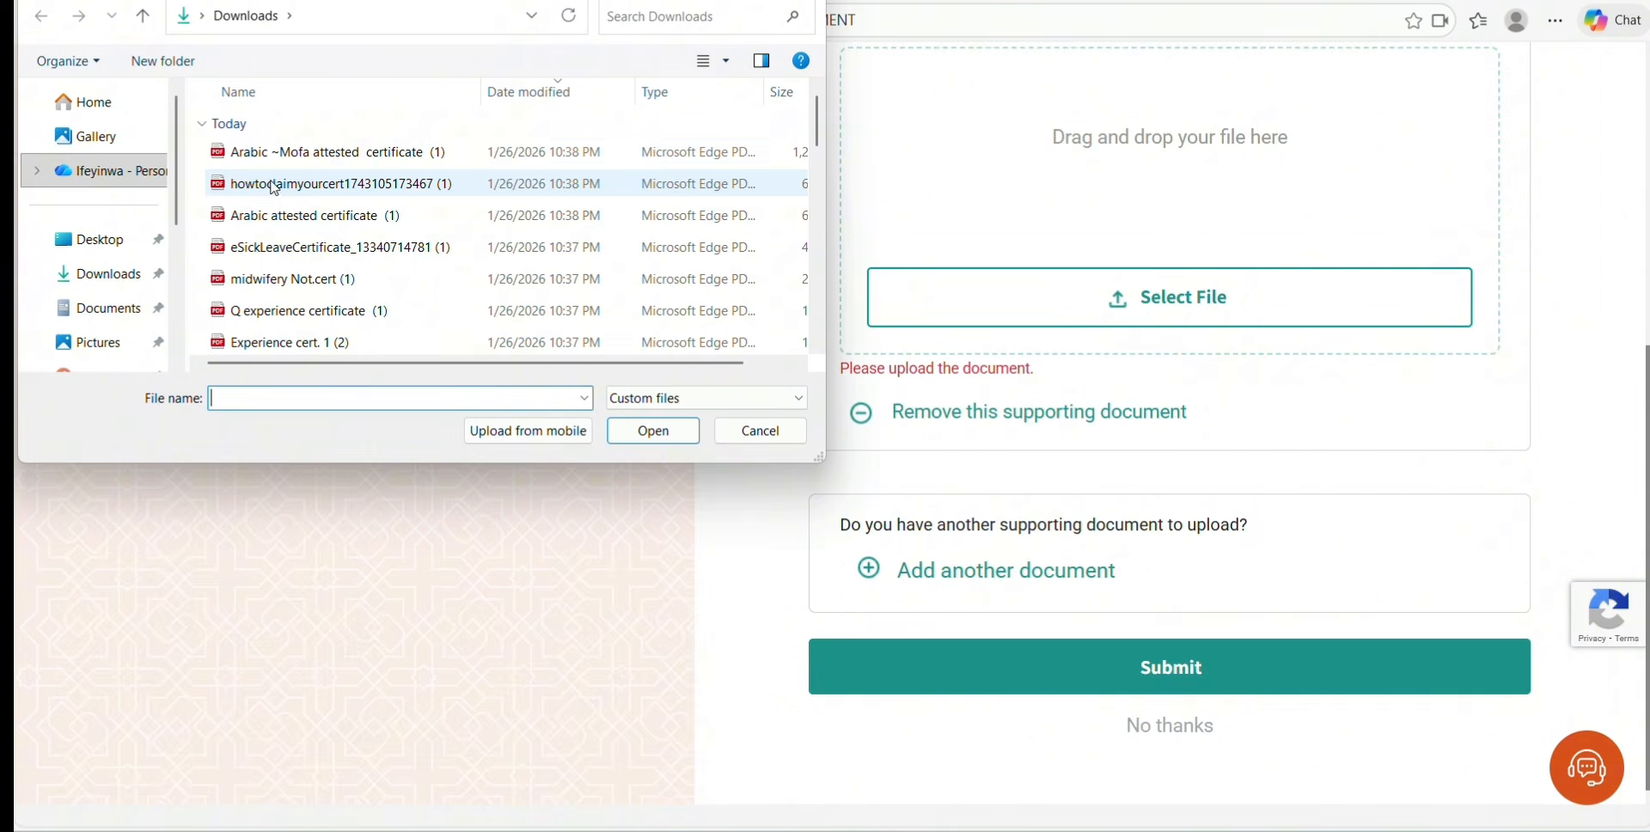
left_click(331, 318)
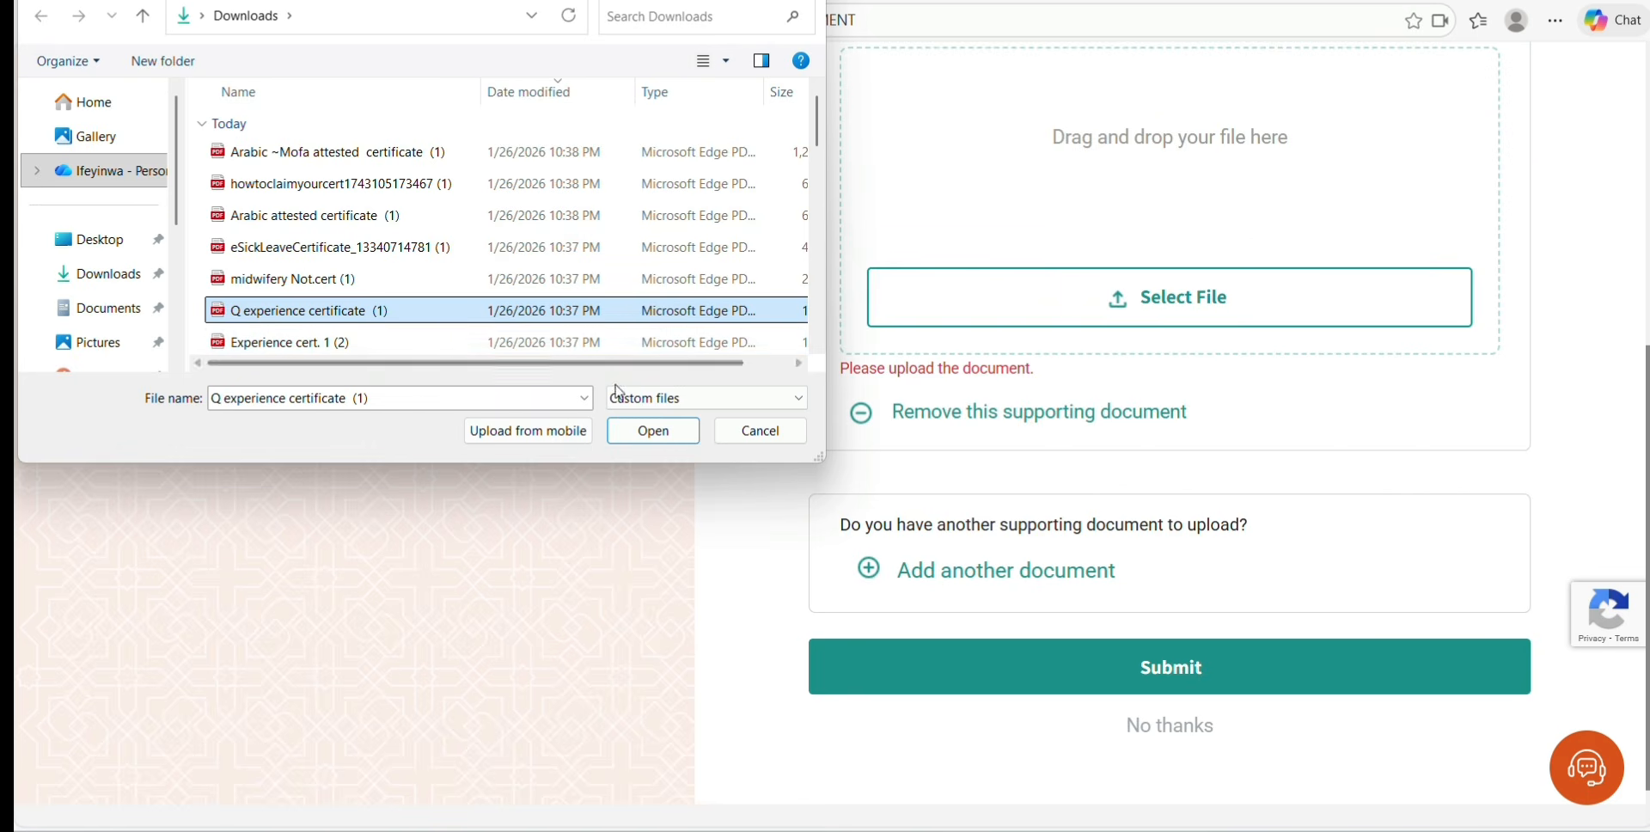
left_click(653, 430)
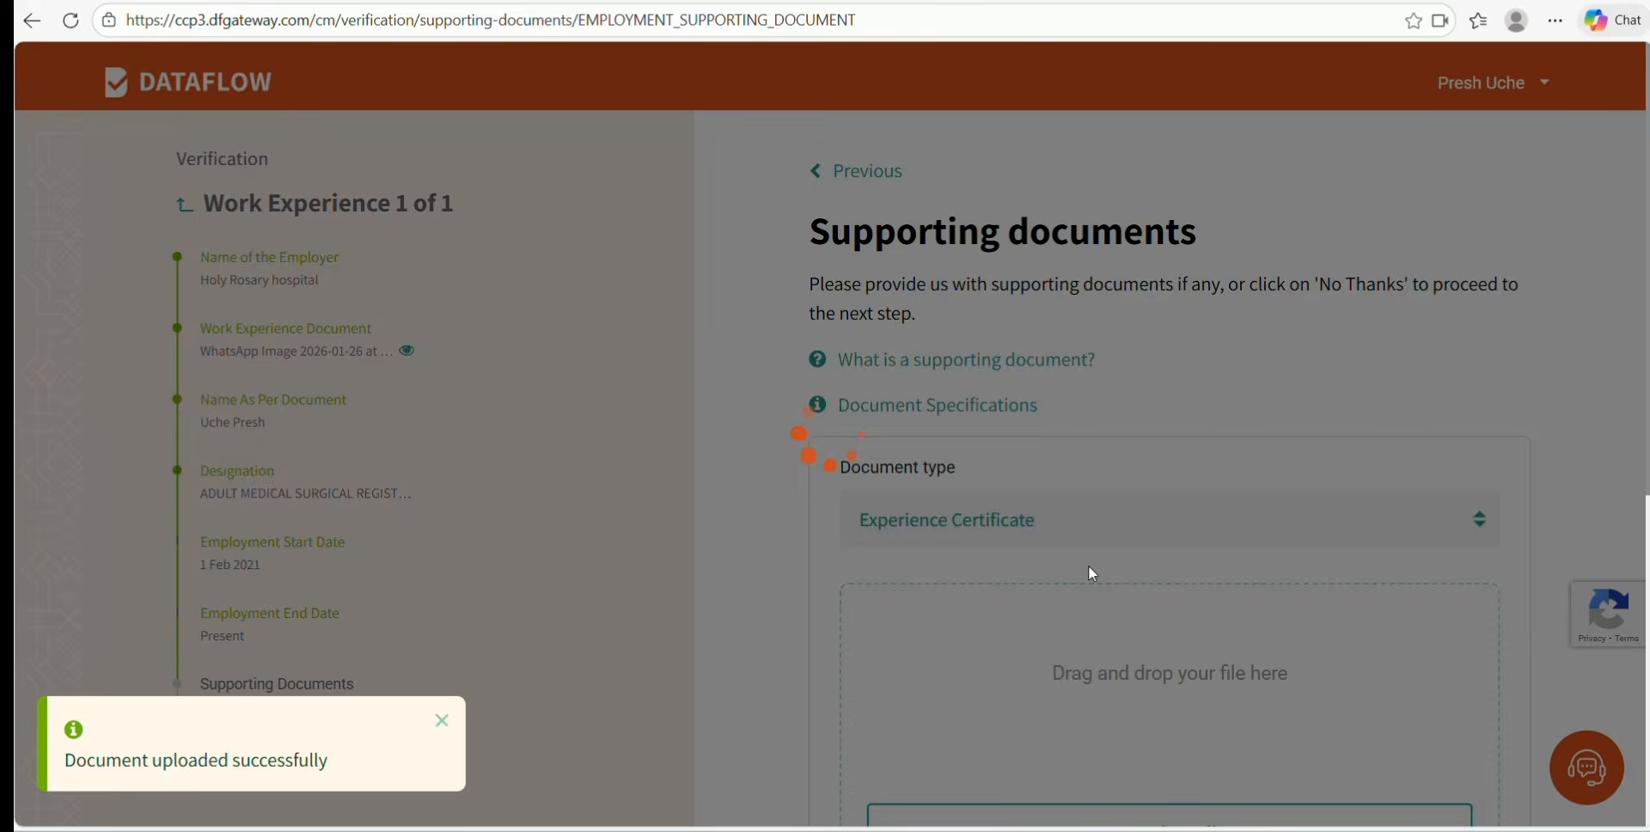
scroll(1002, 564, "down", 5)
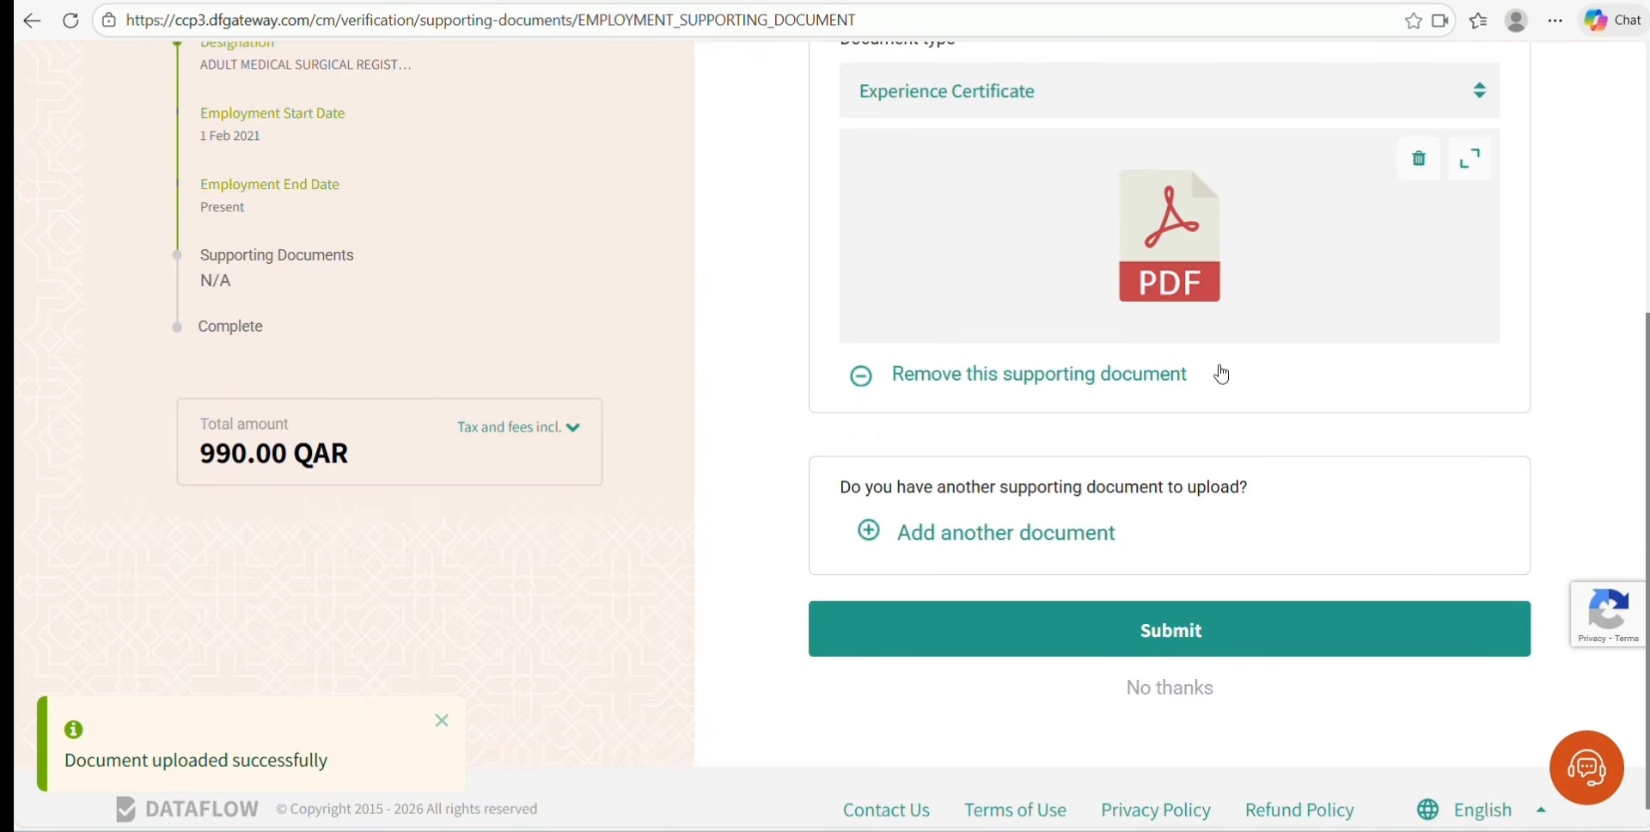
left_click(1170, 630)
scroll(1077, 552, "down", 5)
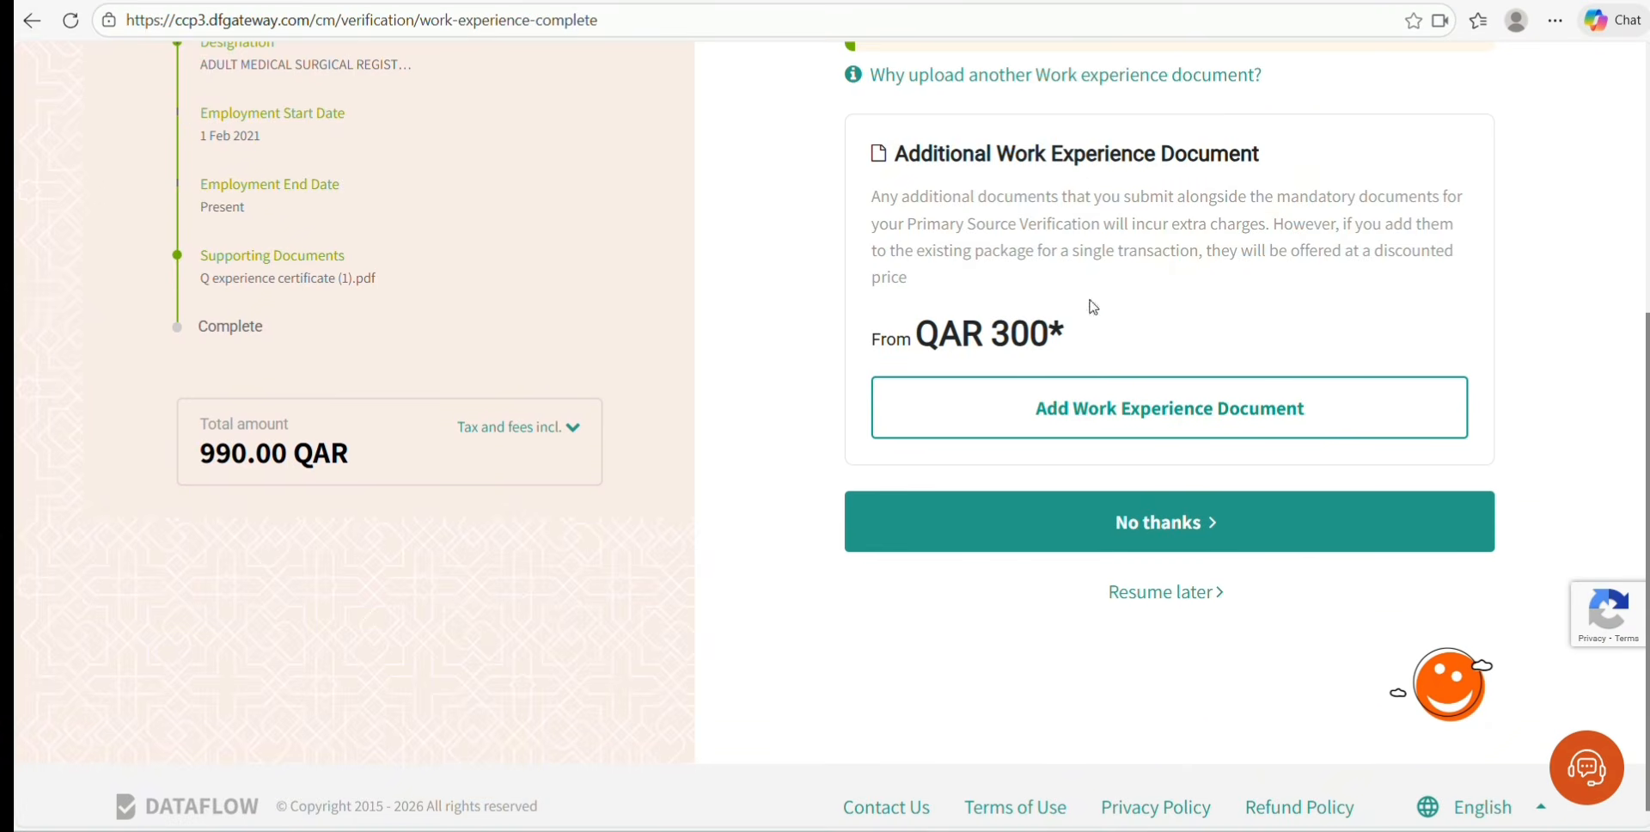
- Decline adding another work experience document
scroll(1092, 306, "up", 3)
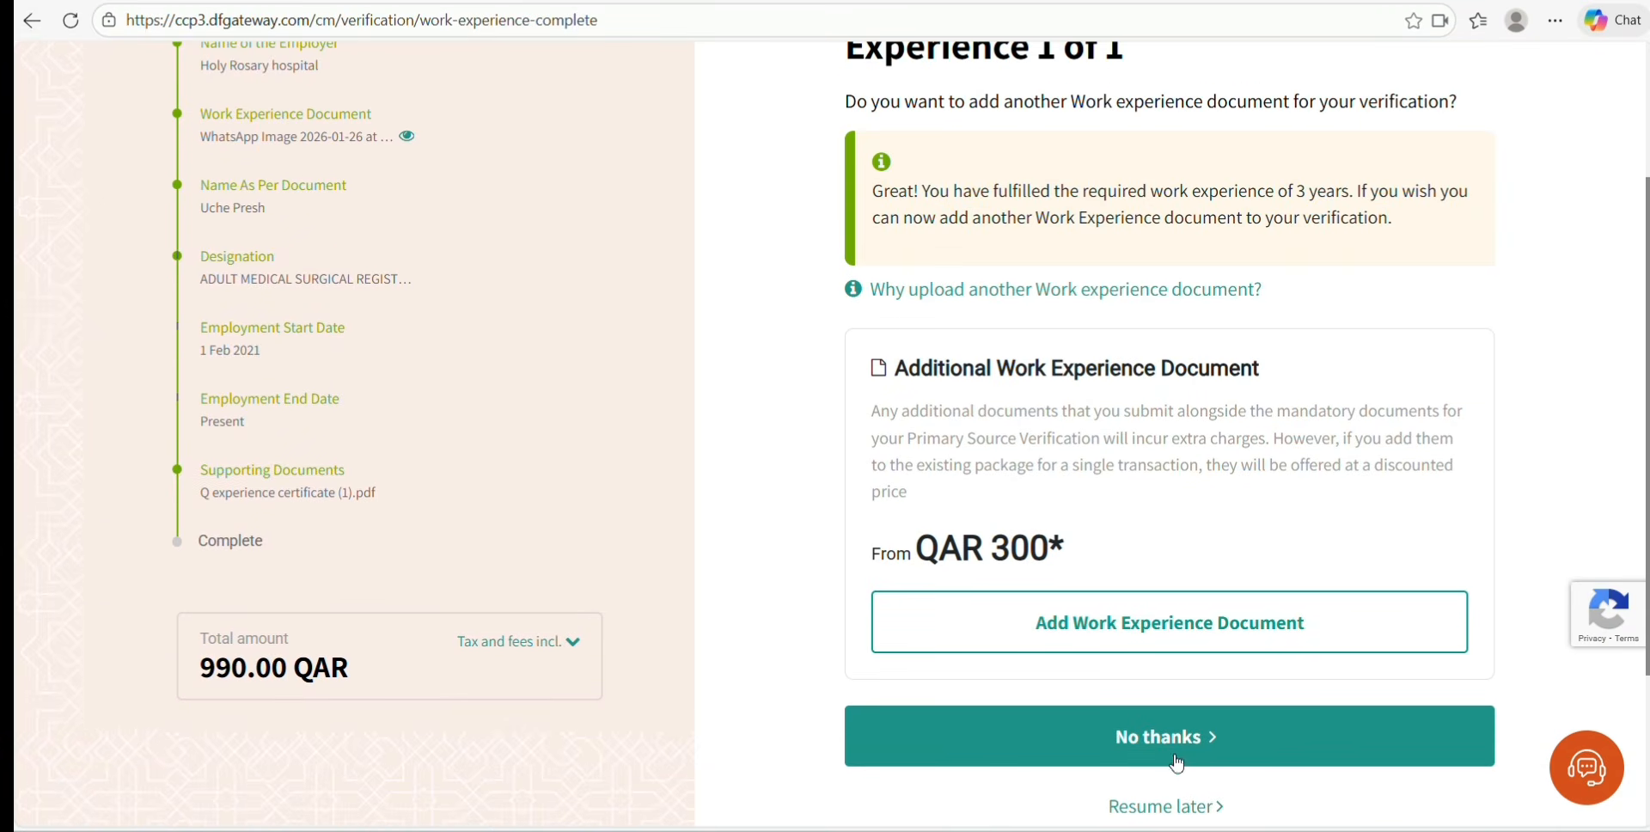
left_click(1176, 740)
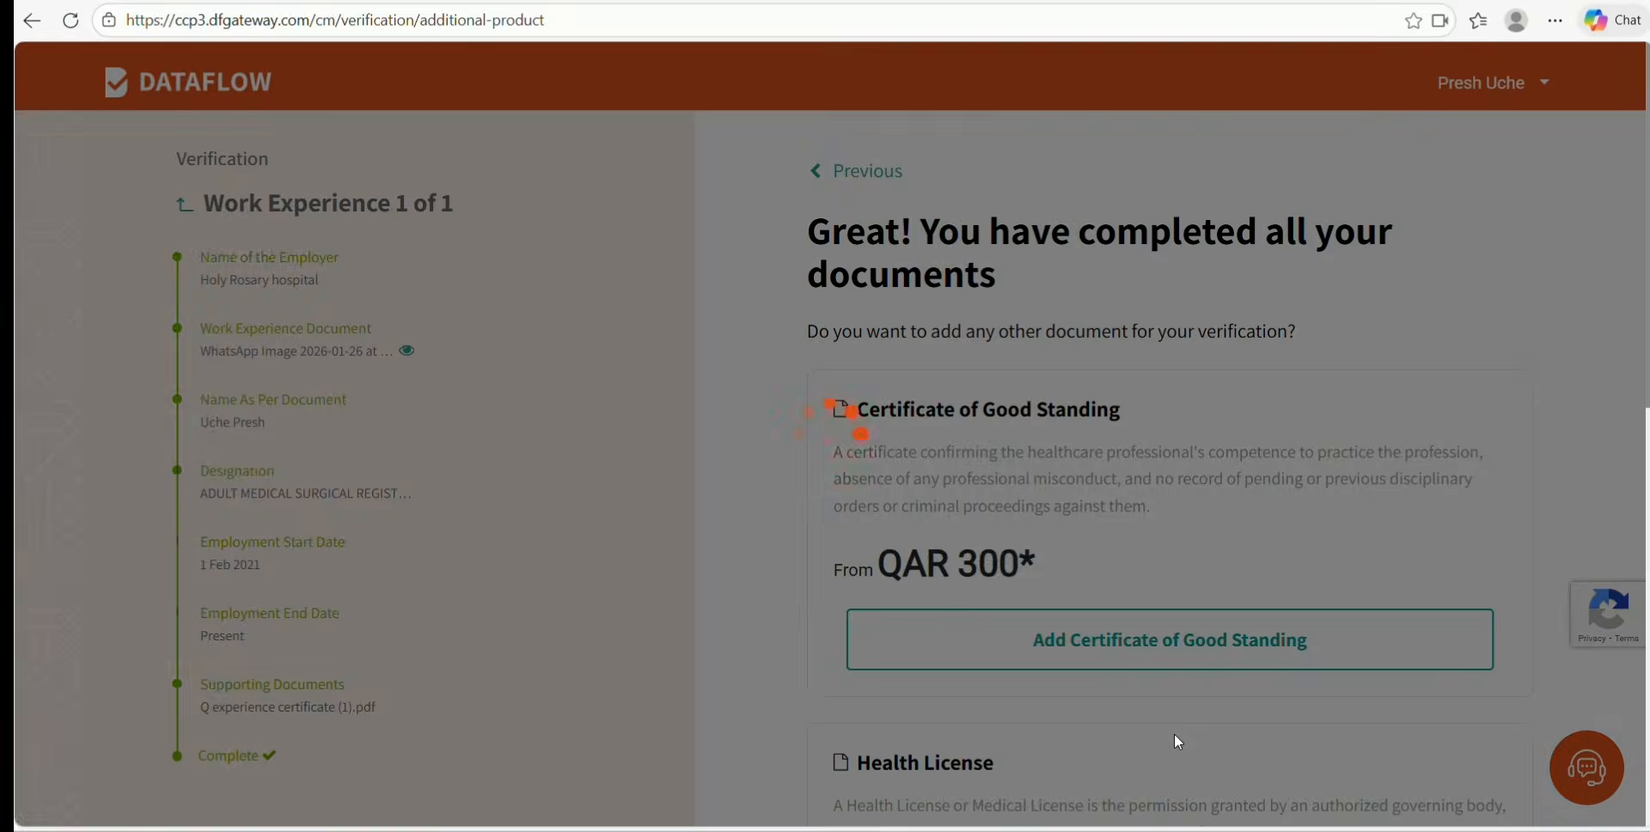
scroll(287, 729, "down", 2)
scroll(741, 789, "up", 4)
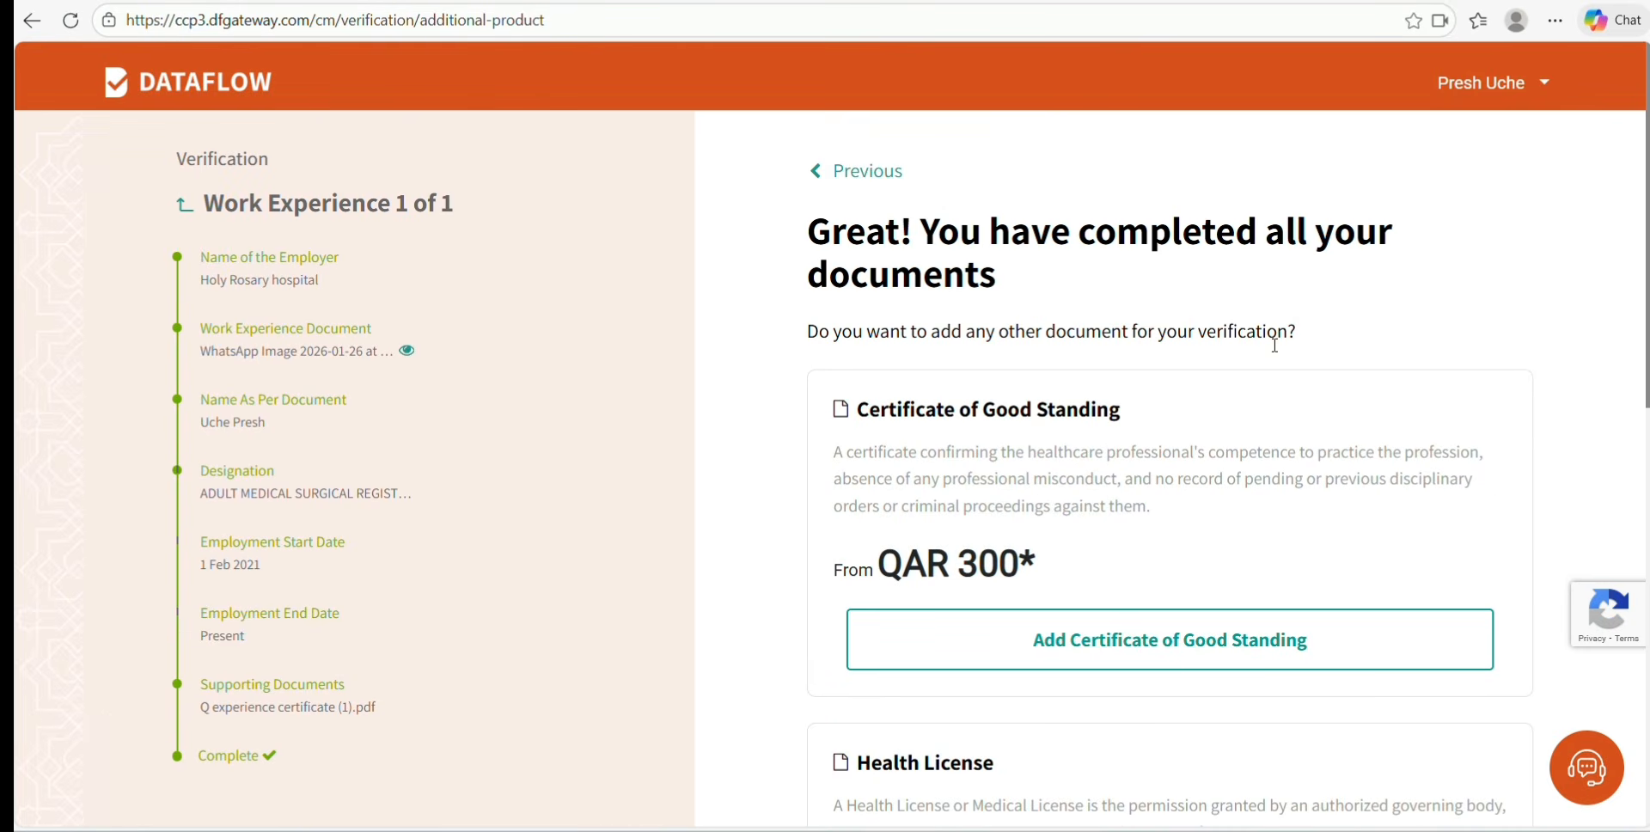
- Review the additional documents and add a Health License, raising the total to 1,000.18 QAR
scroll(1052, 566, "down", 2)
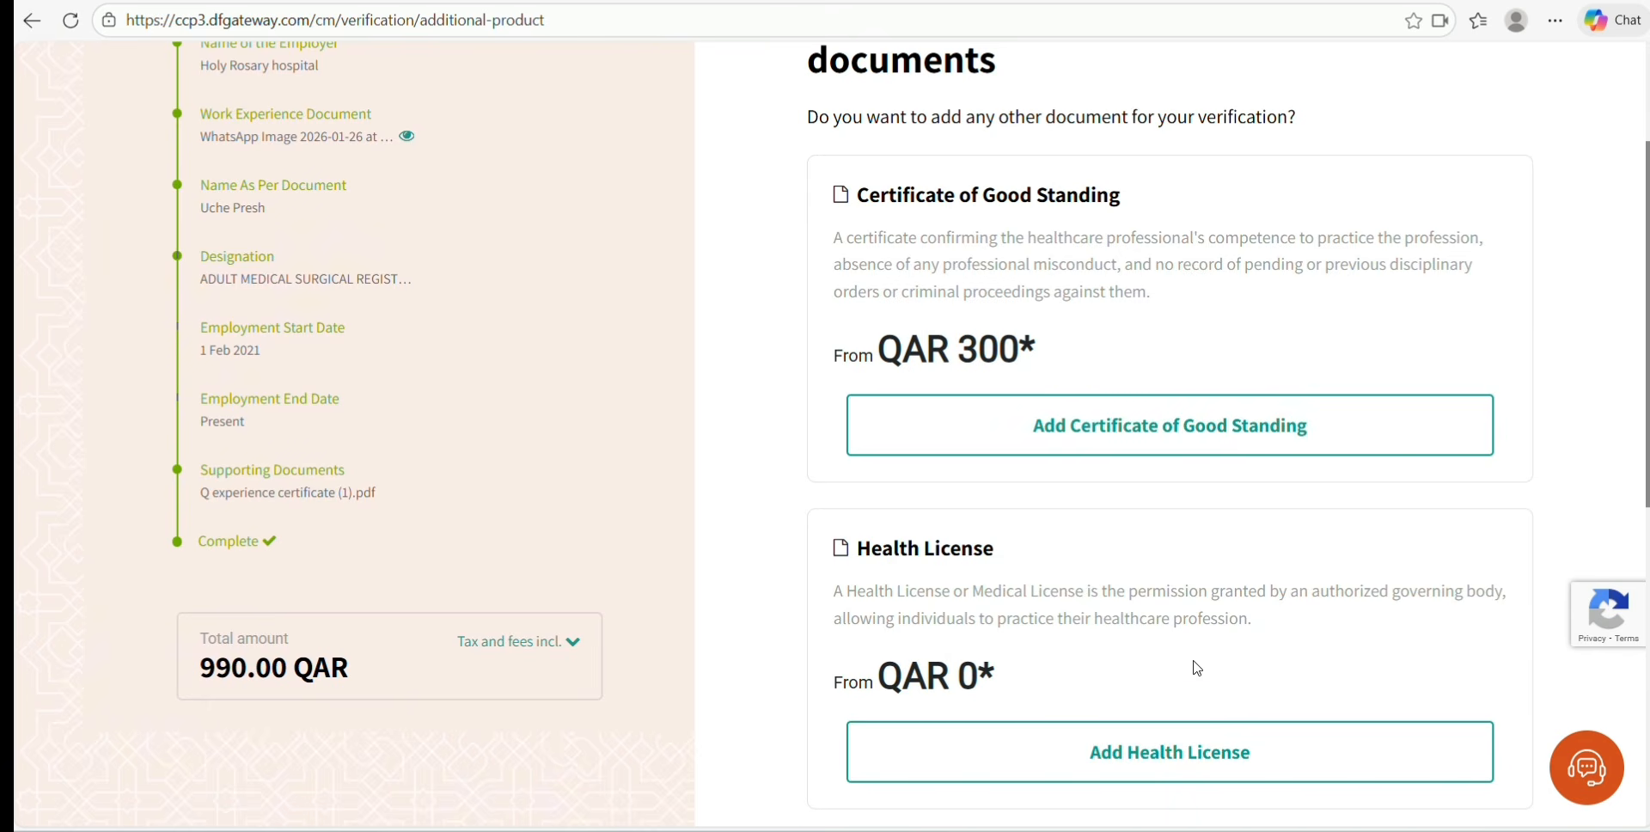
scroll(1197, 668, "down", 3)
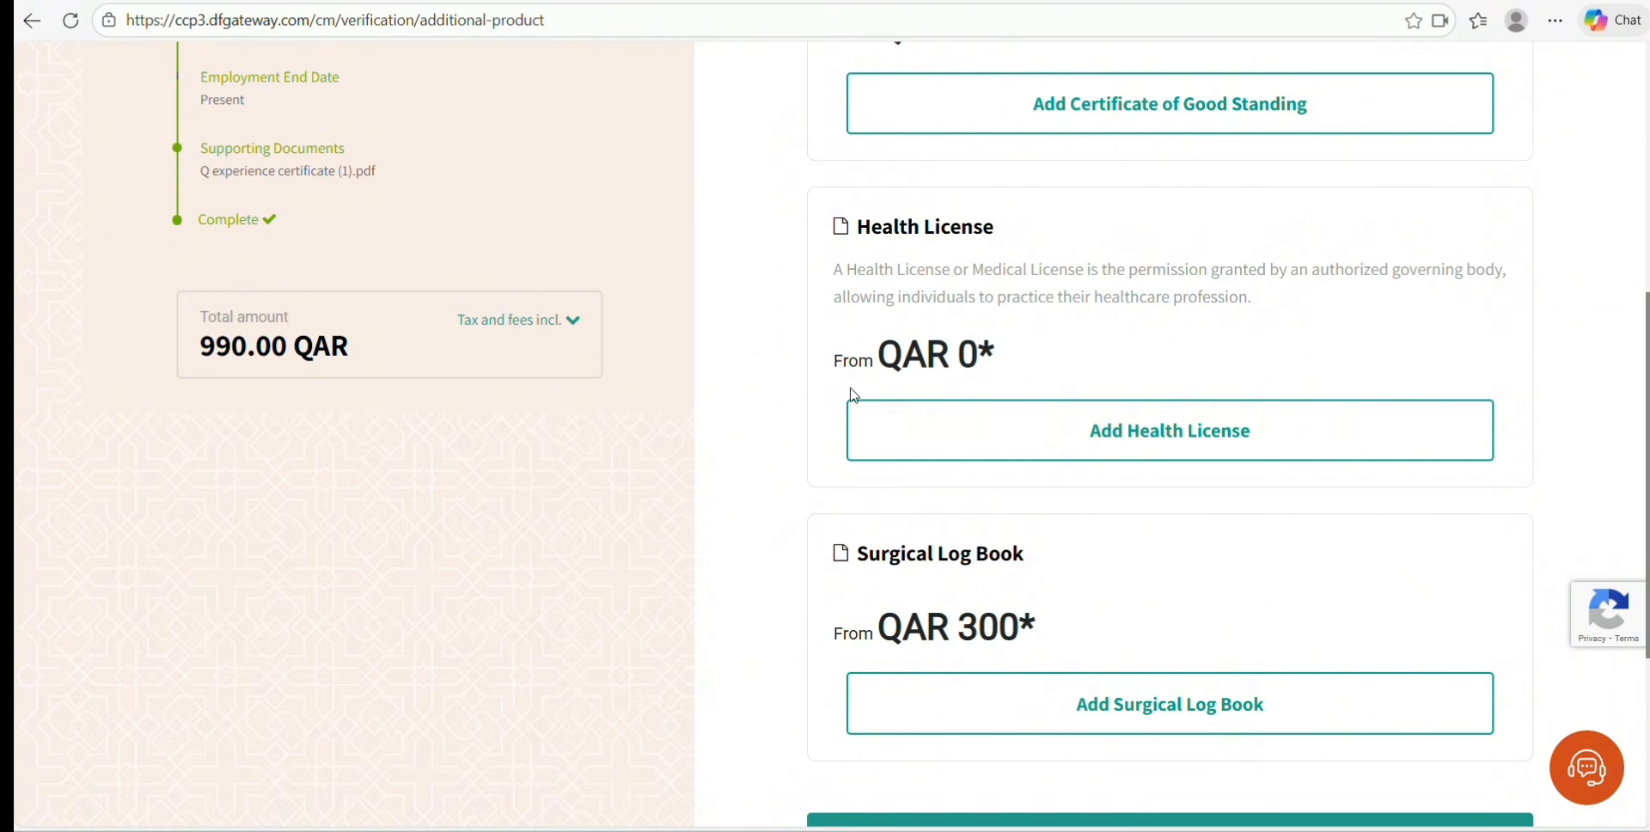
scroll(970, 533, "down", 3)
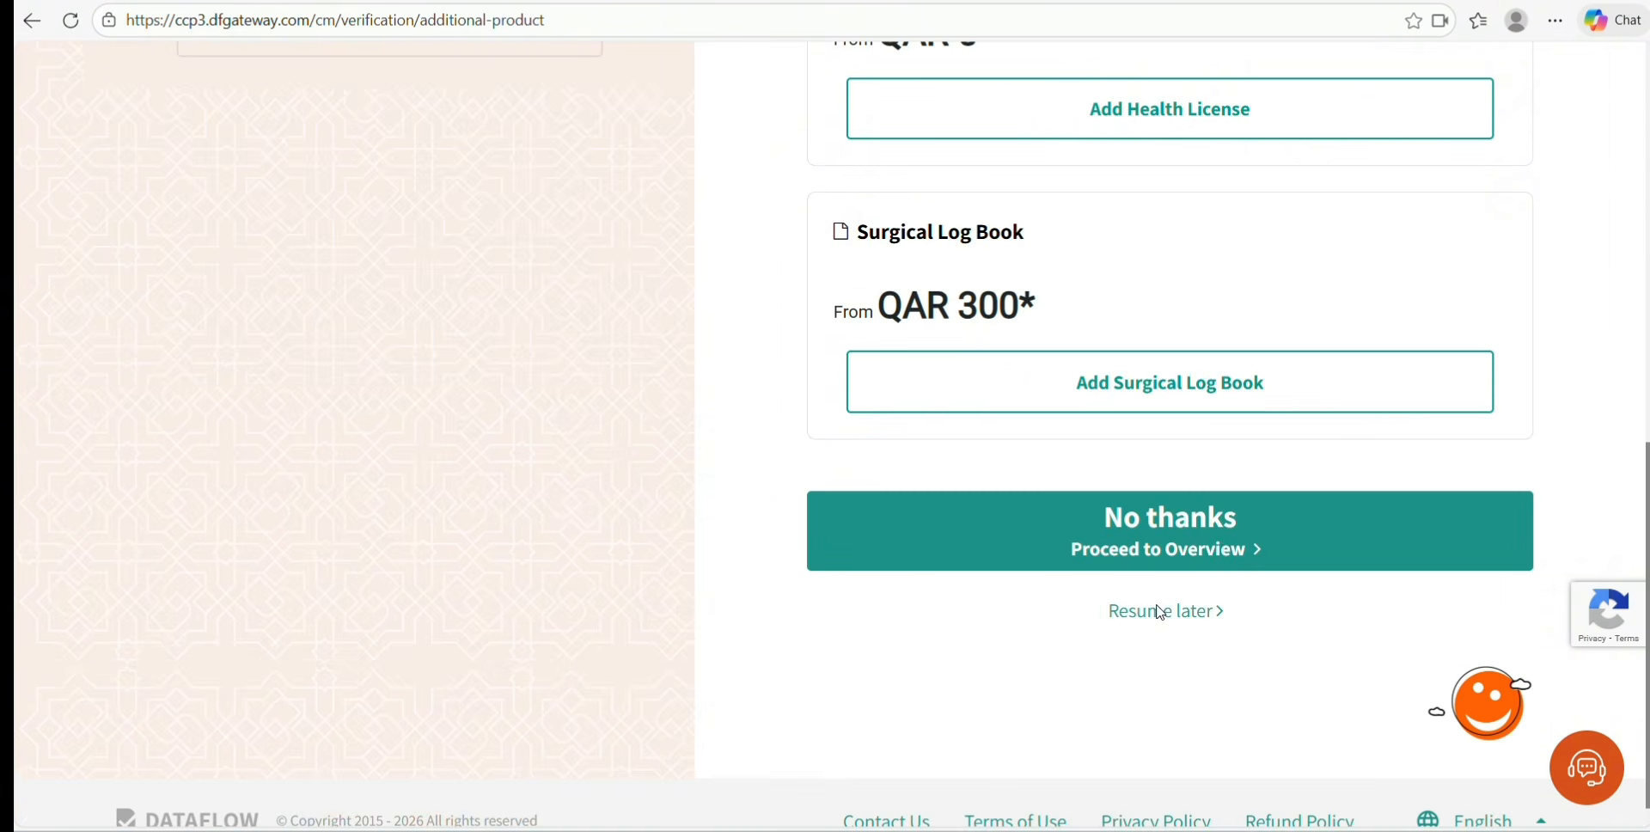
scroll(1196, 610, "up", 5)
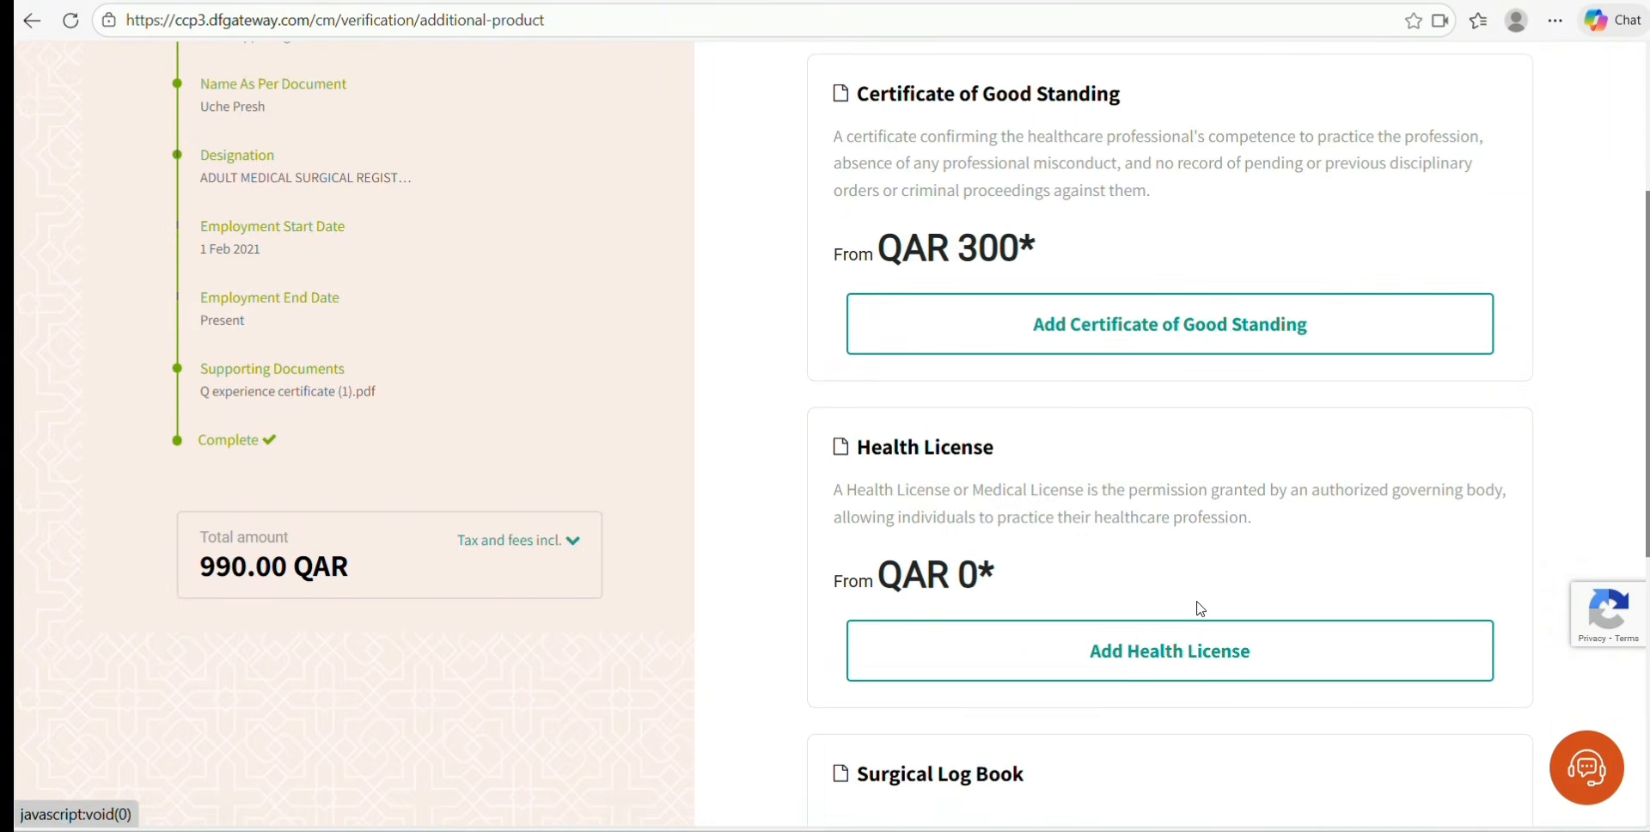
scroll(1200, 608, "up", 3)
scroll(1201, 608, "down", 6)
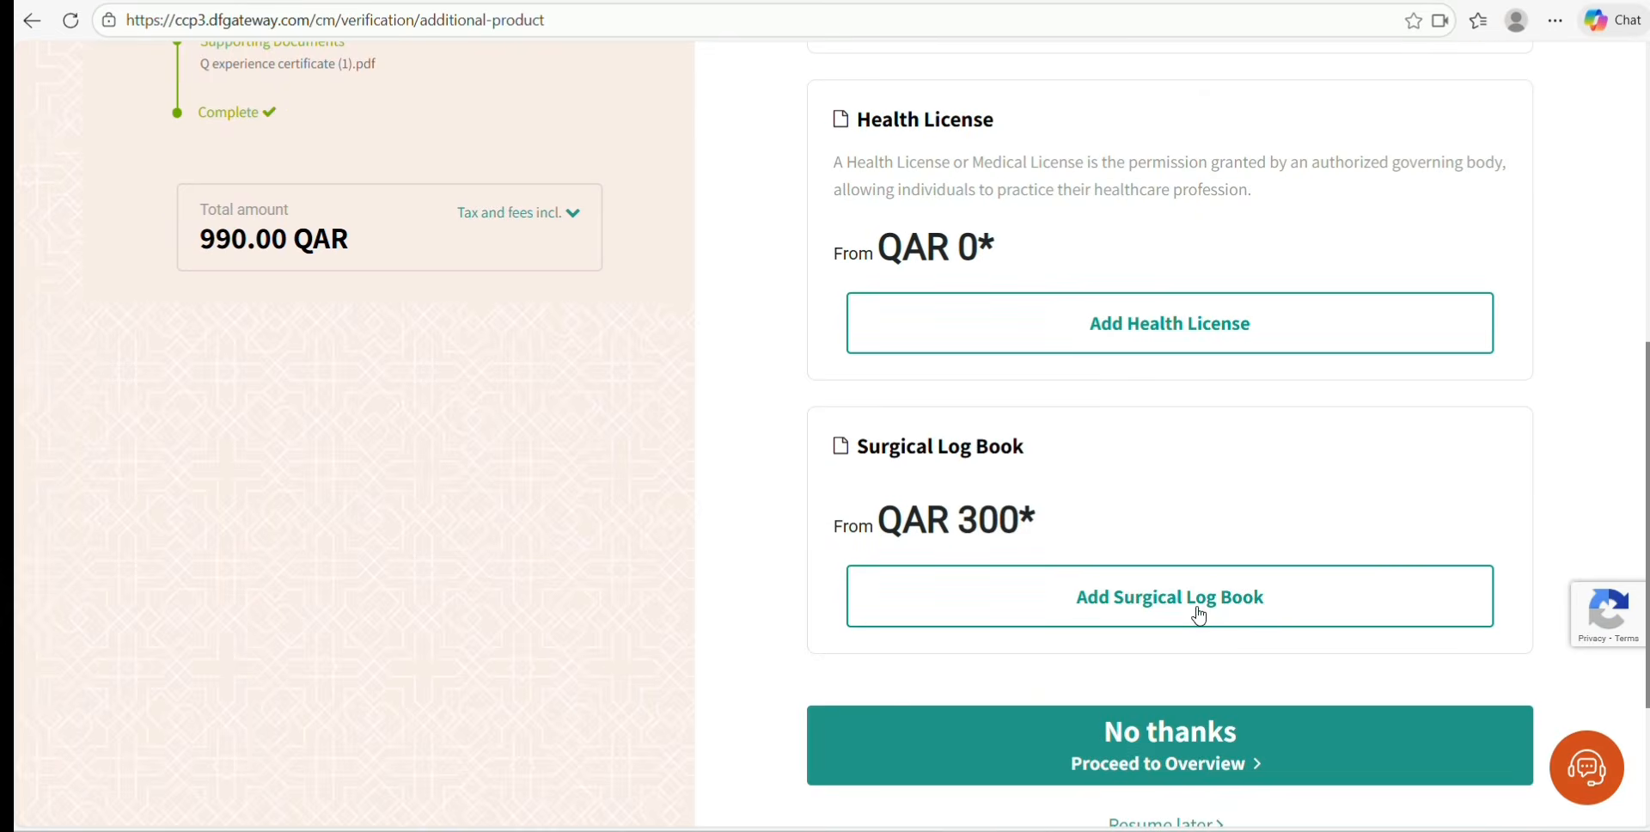
scroll(1147, 648, "up", 2)
scroll(1148, 648, "down", 1)
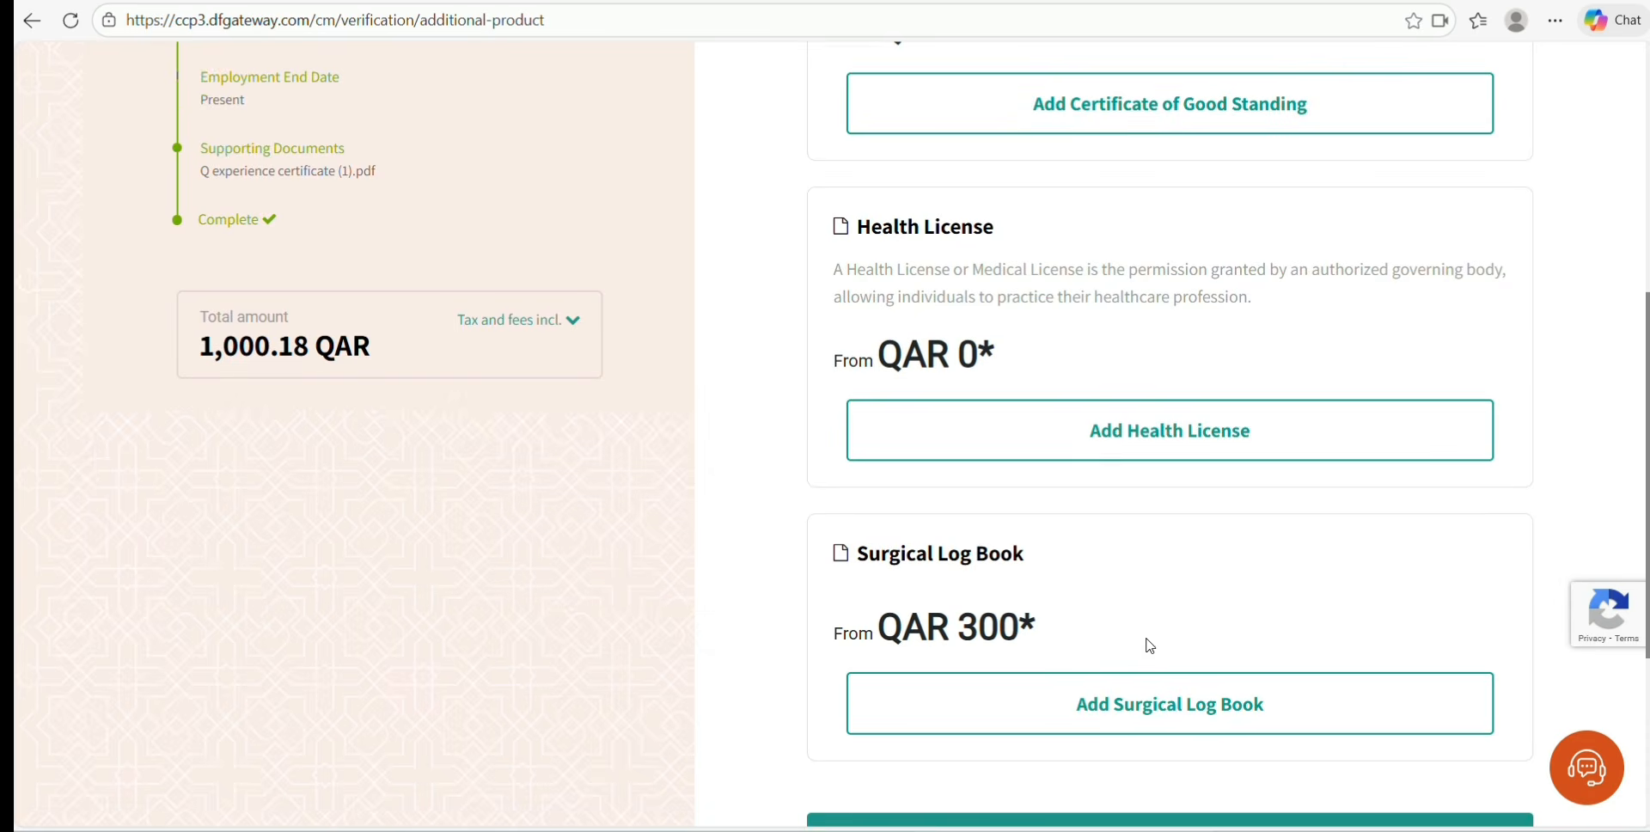
left_click(1144, 428)
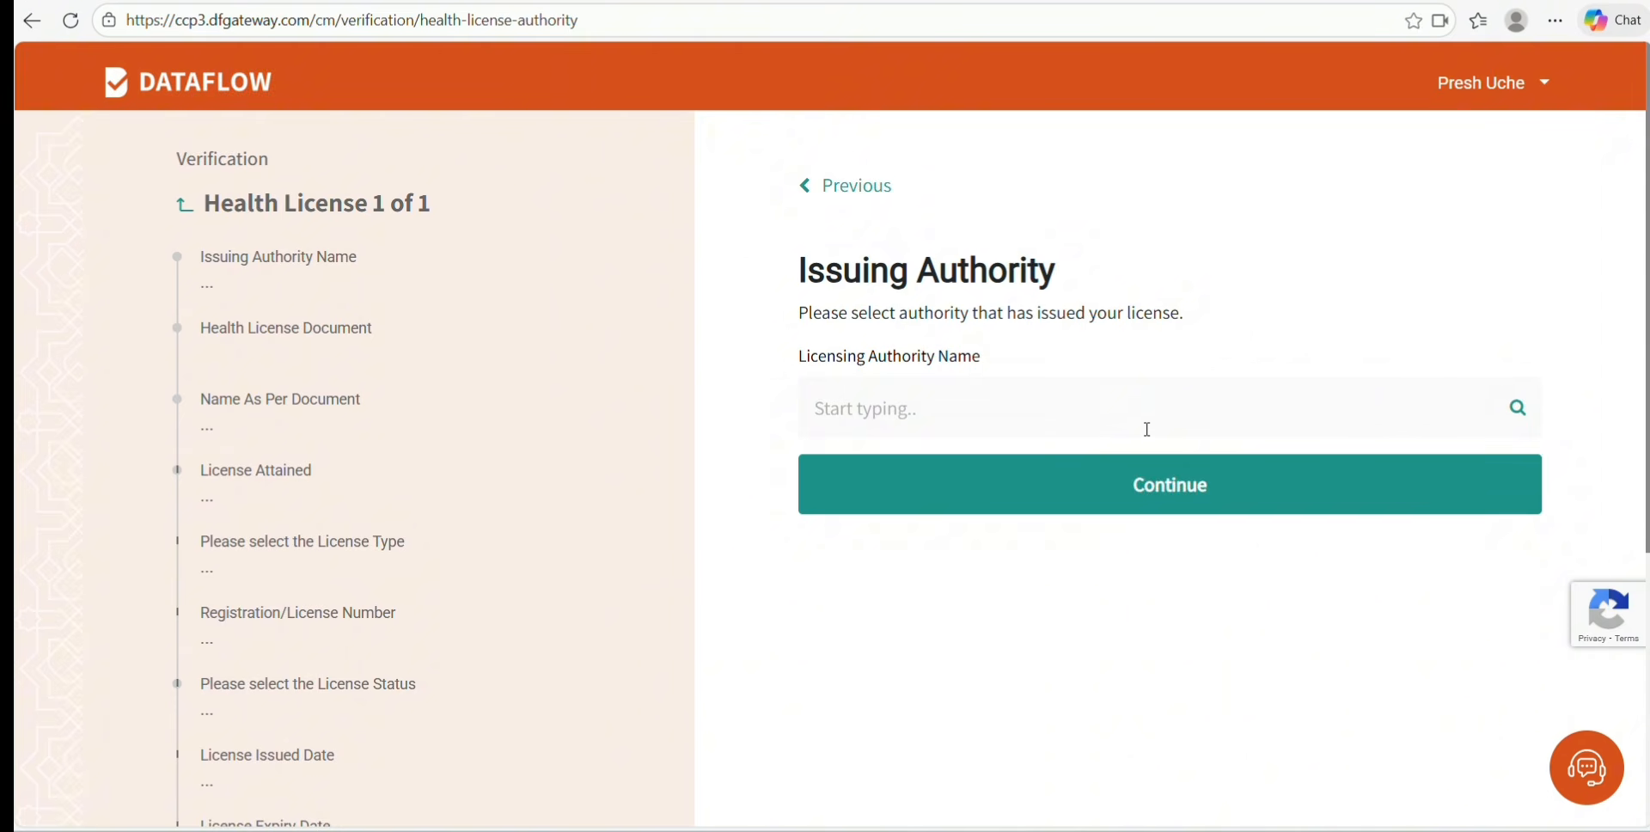
- Search 'Nursing and Midwifery council Nigeria' and select the Abuja office as licensing authority
left_click(935, 408)
type("Nu")
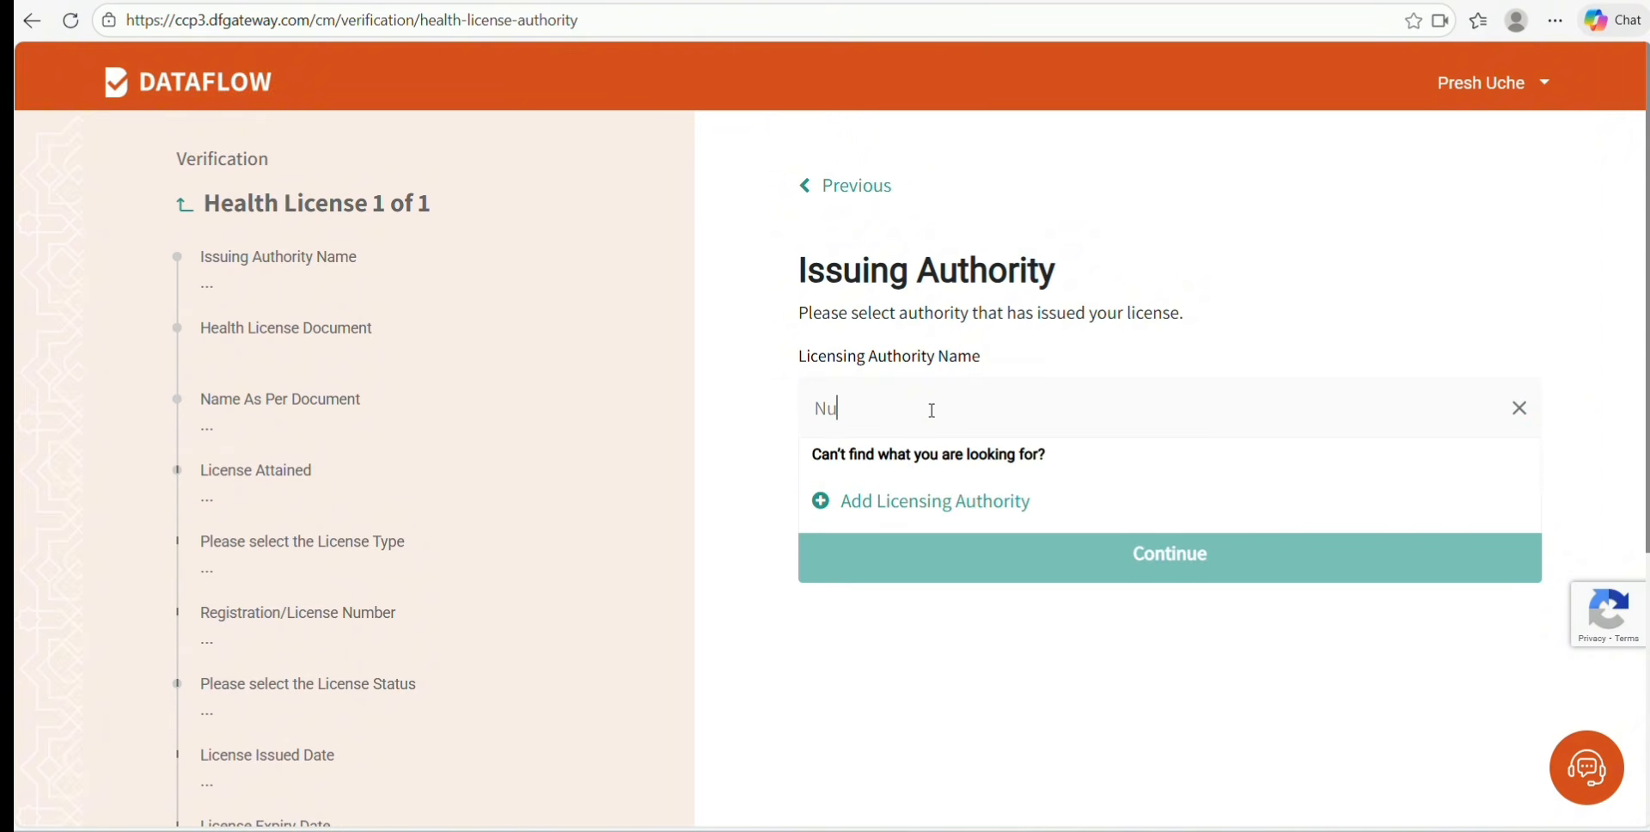
type("rs")
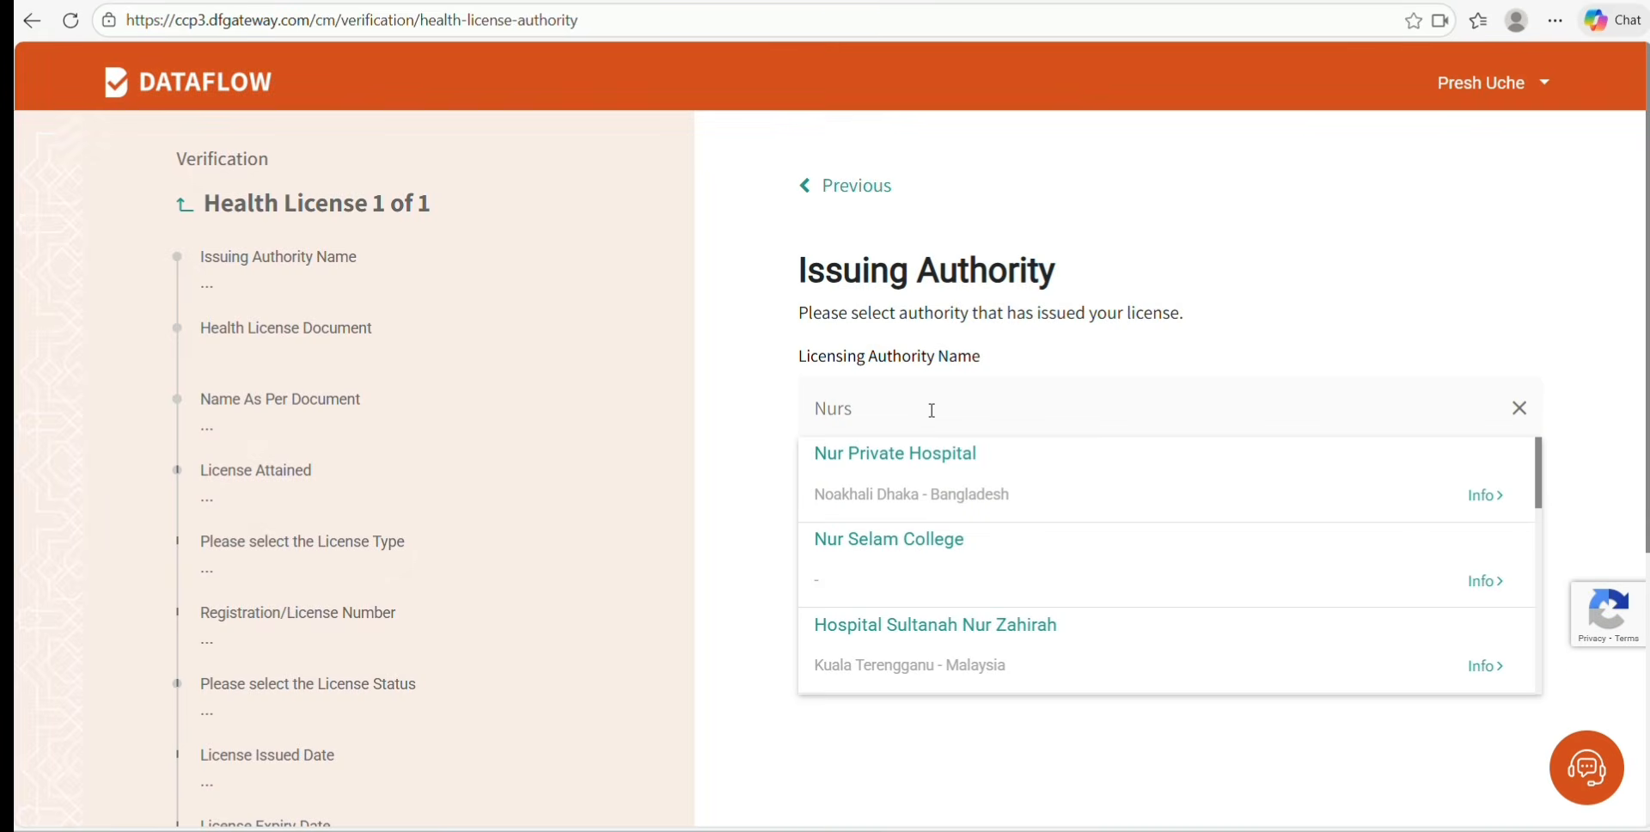
type("ing And")
key("BackSpace")
key("BackSpace")
key("BackSpace")
key("BackSpace")
type("and Midwifery council Nigeria")
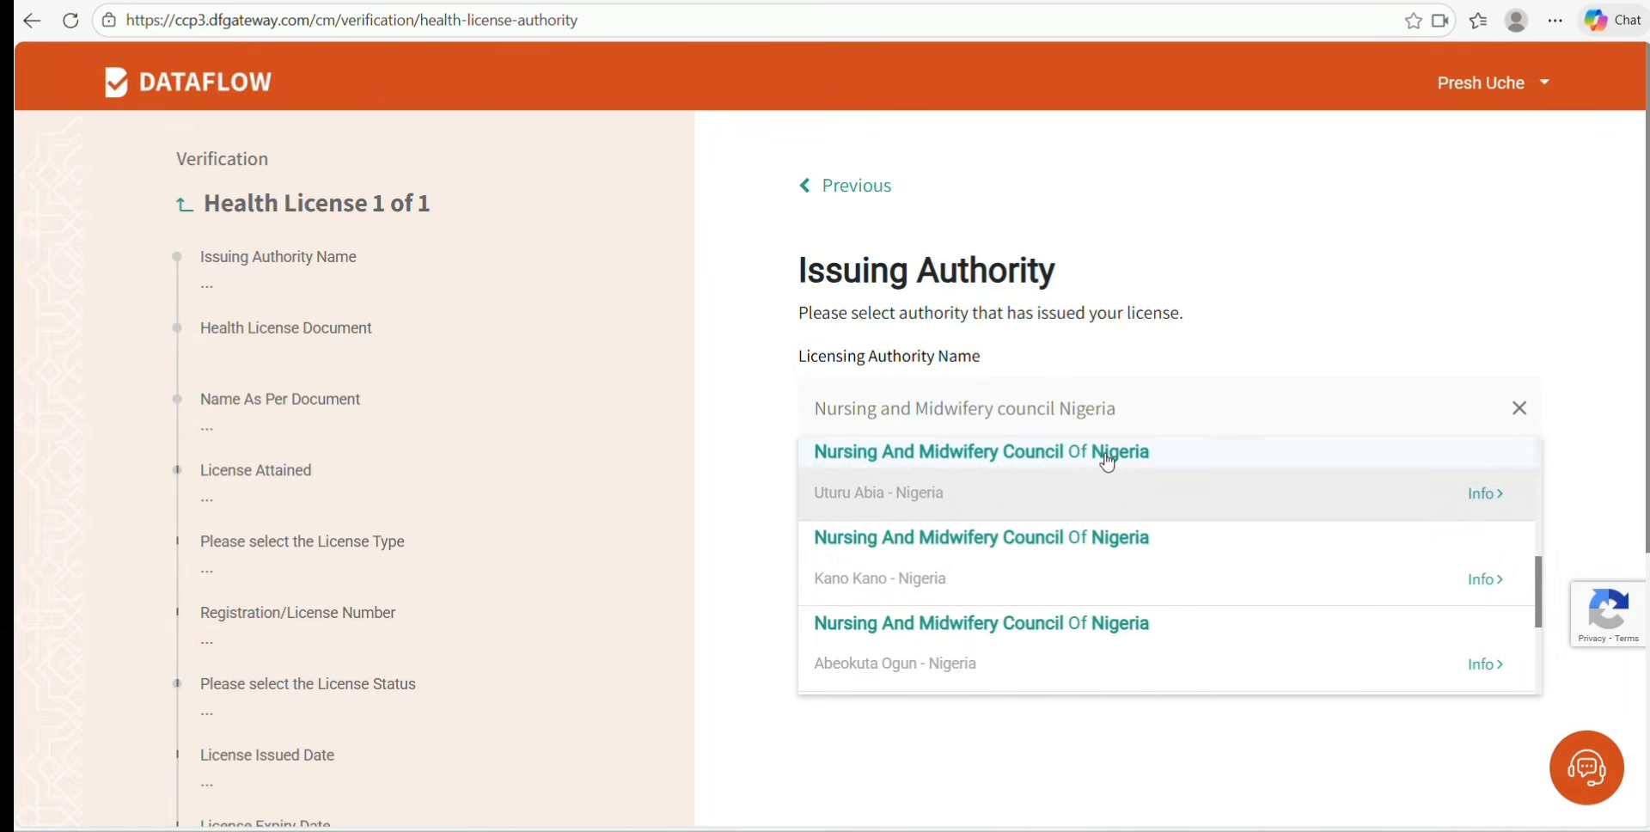
scroll(998, 633, "down", 3)
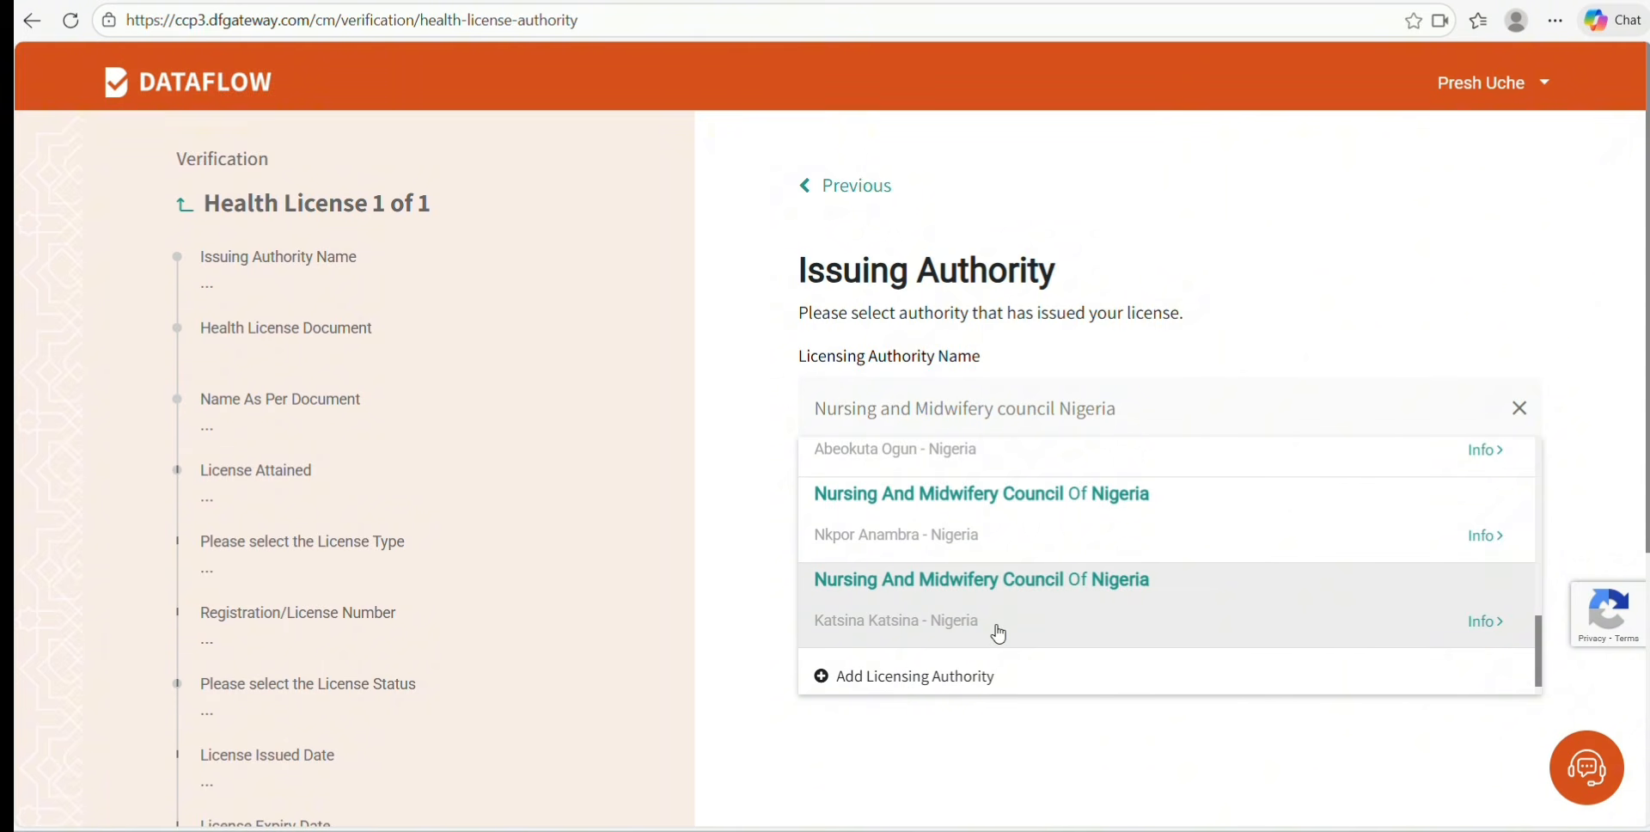
scroll(1001, 627, "up", 2)
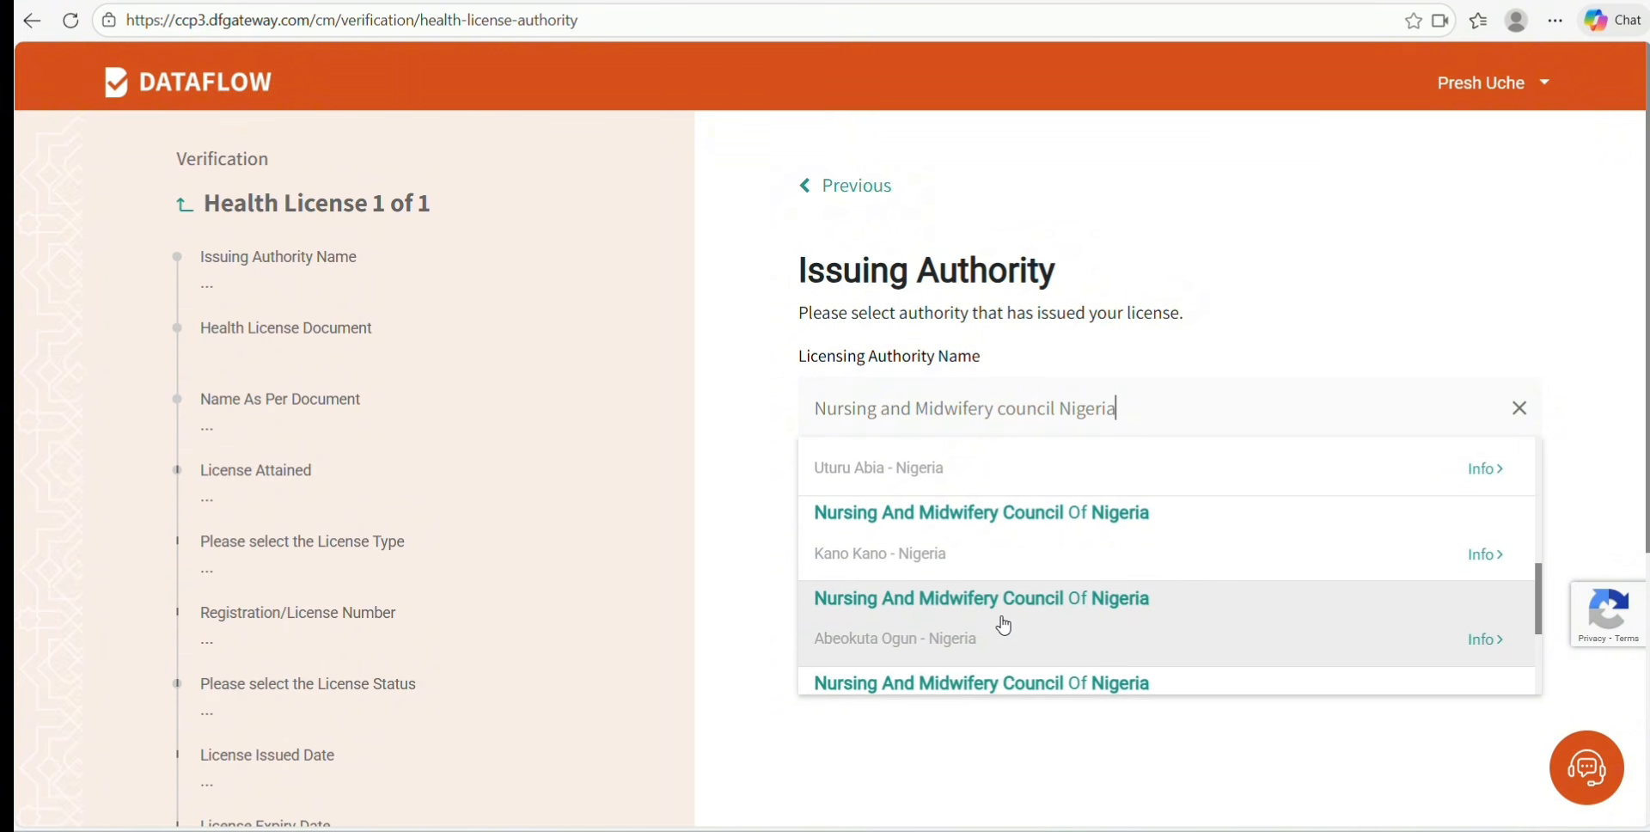
scroll(1003, 625, "up", 2)
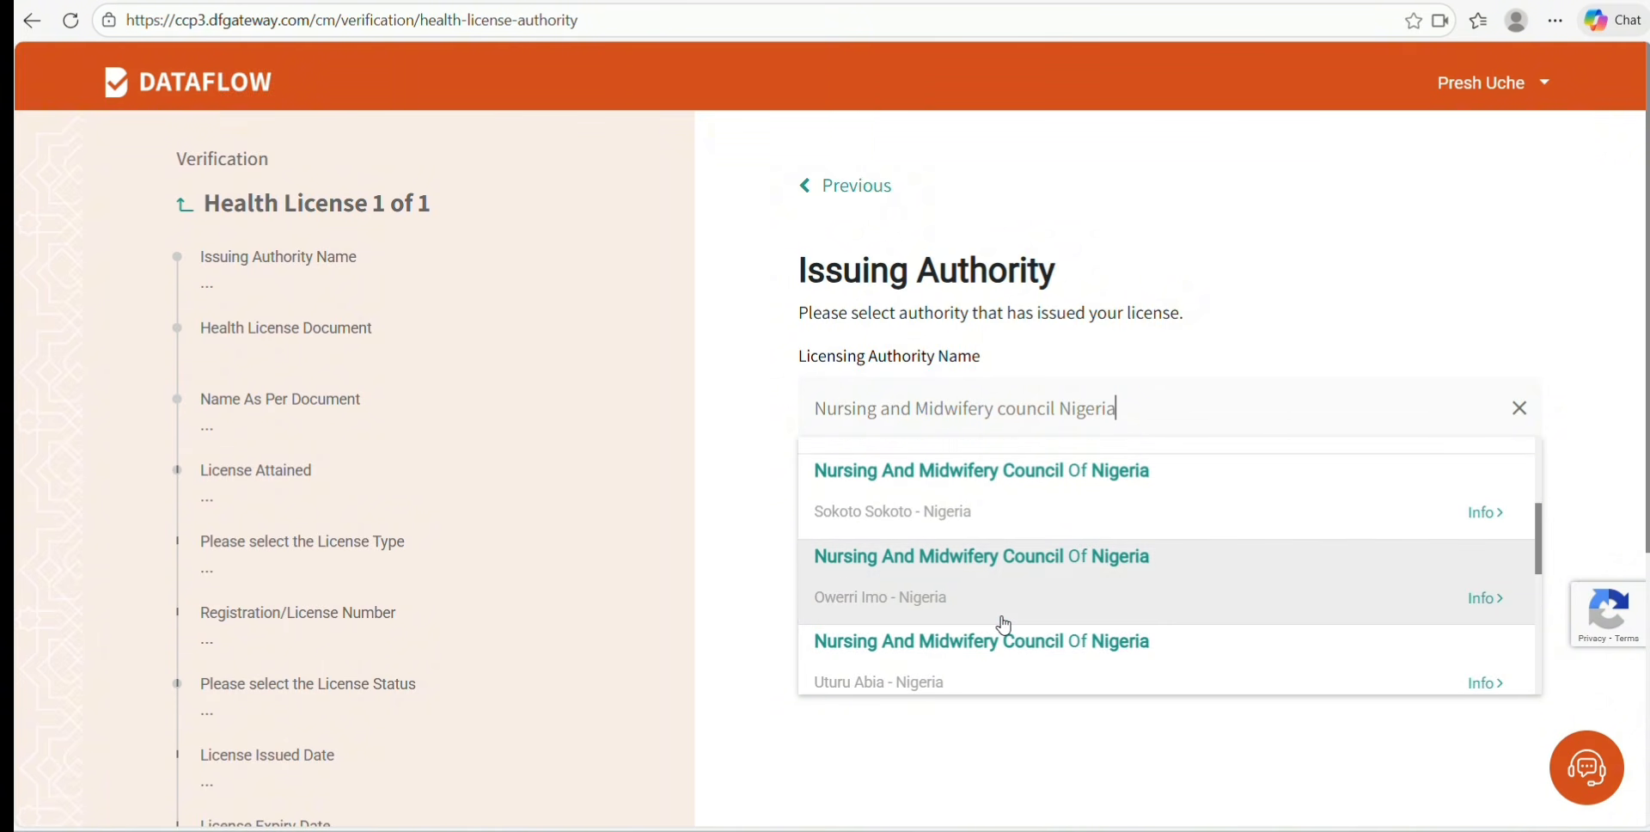
scroll(1002, 625, "up", 2)
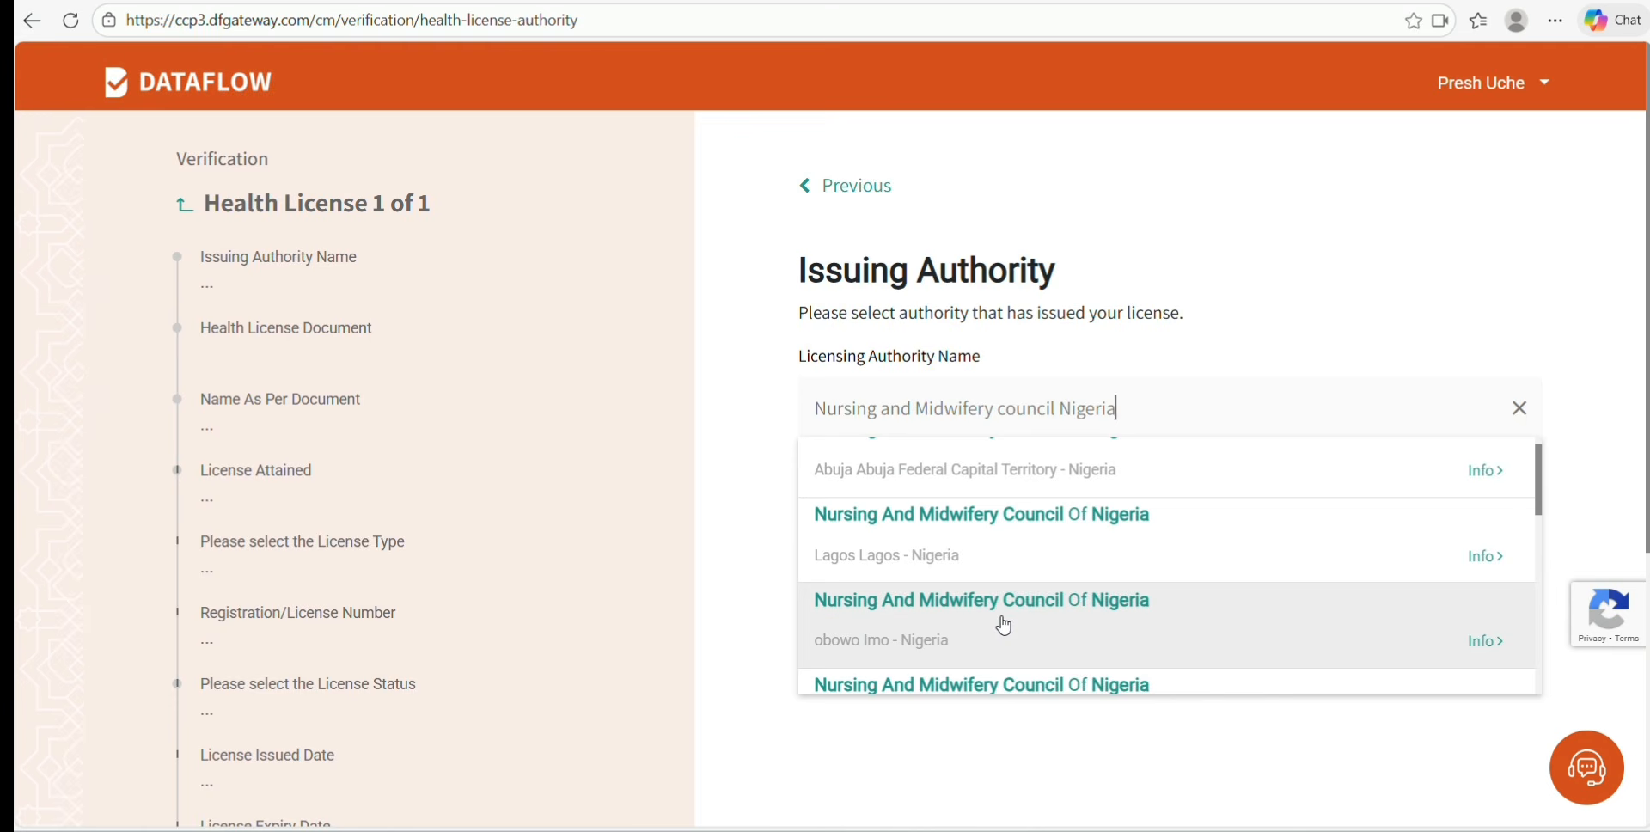
scroll(1003, 625, "up", 1)
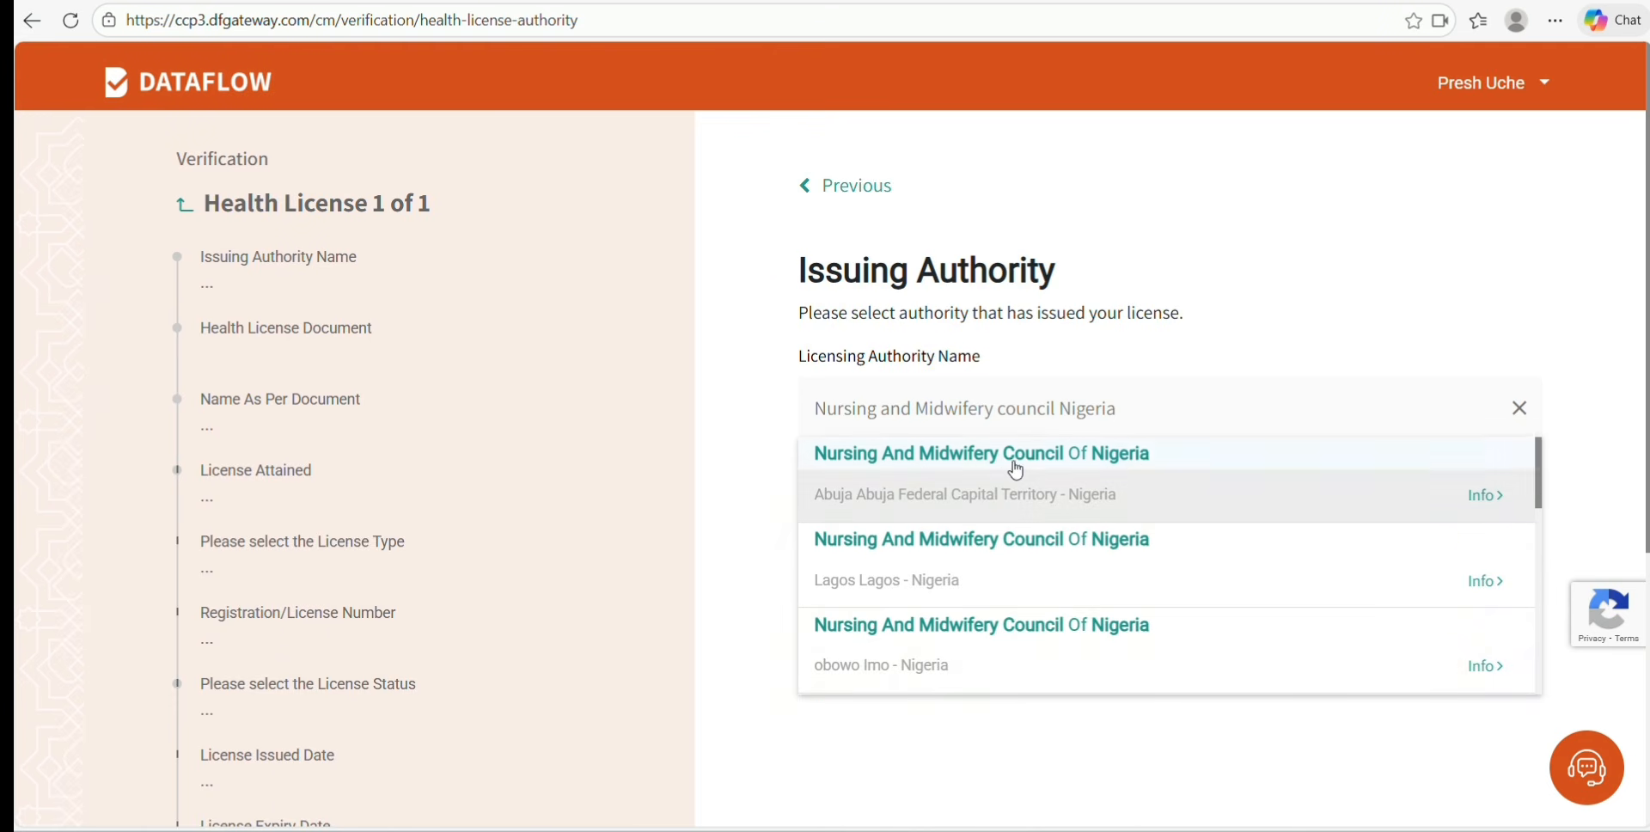
left_click(1047, 474)
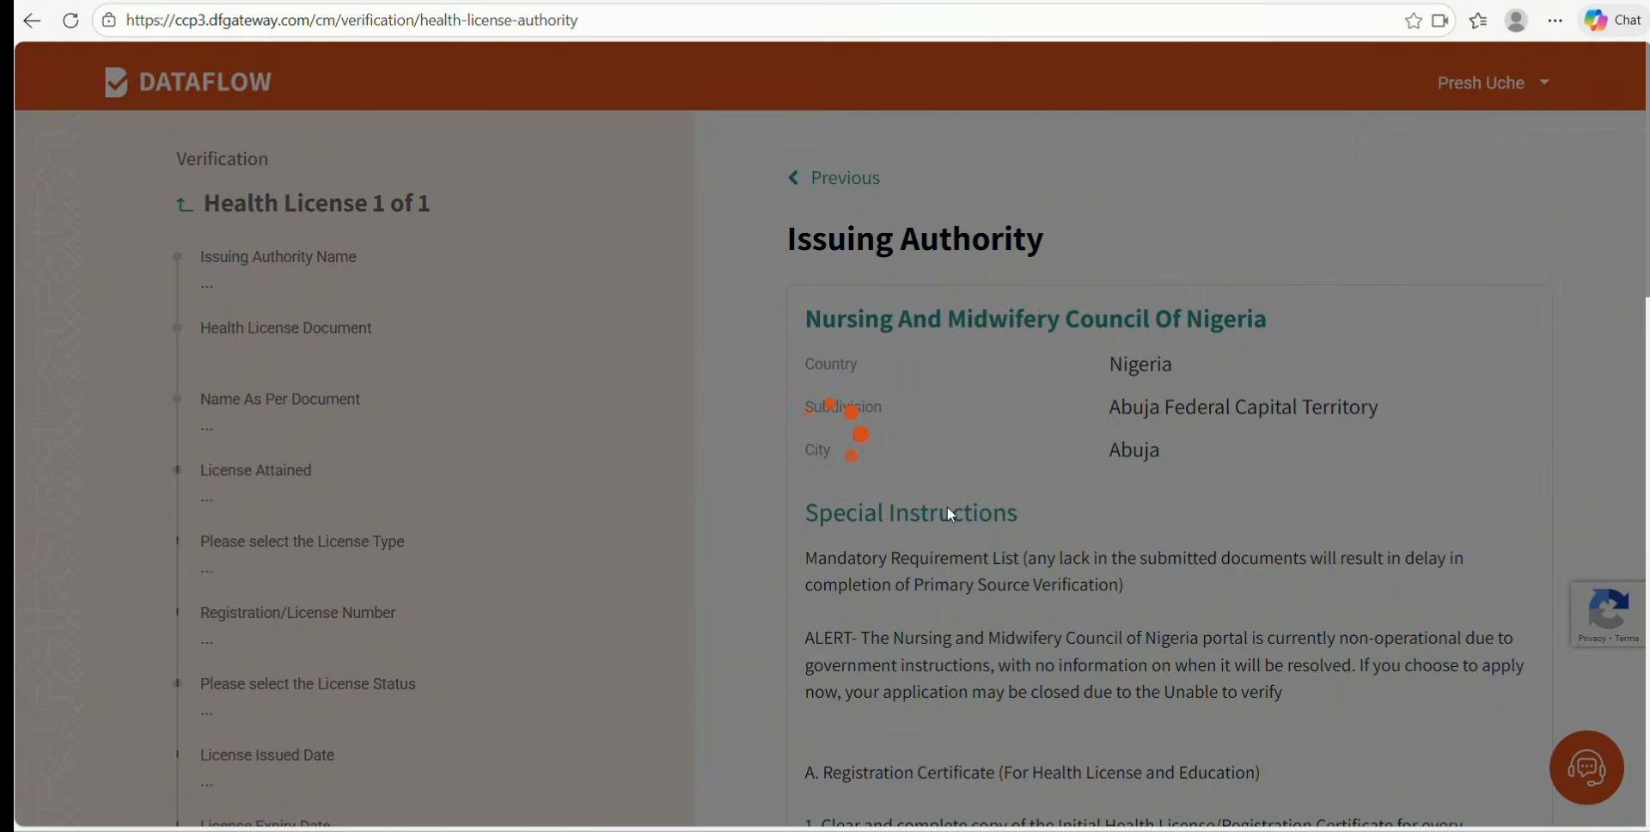
- Tick 'I have read and understood' for the Nursing and Midwifery Council special instructions
scroll(953, 509, "down", 5)
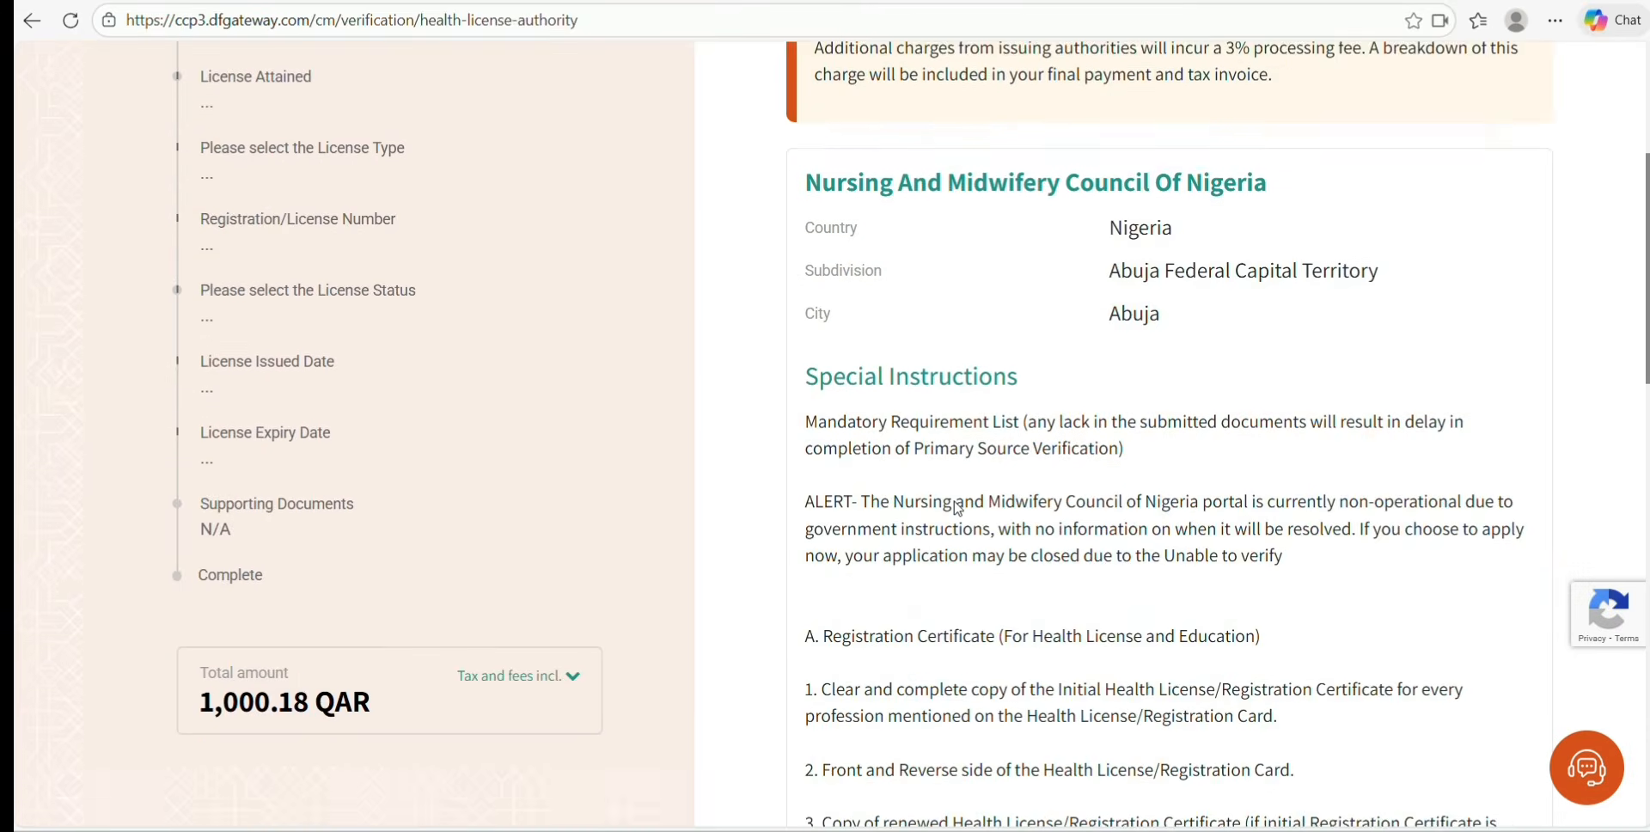
scroll(957, 508, "down", 6)
scroll(956, 501, "up", 4)
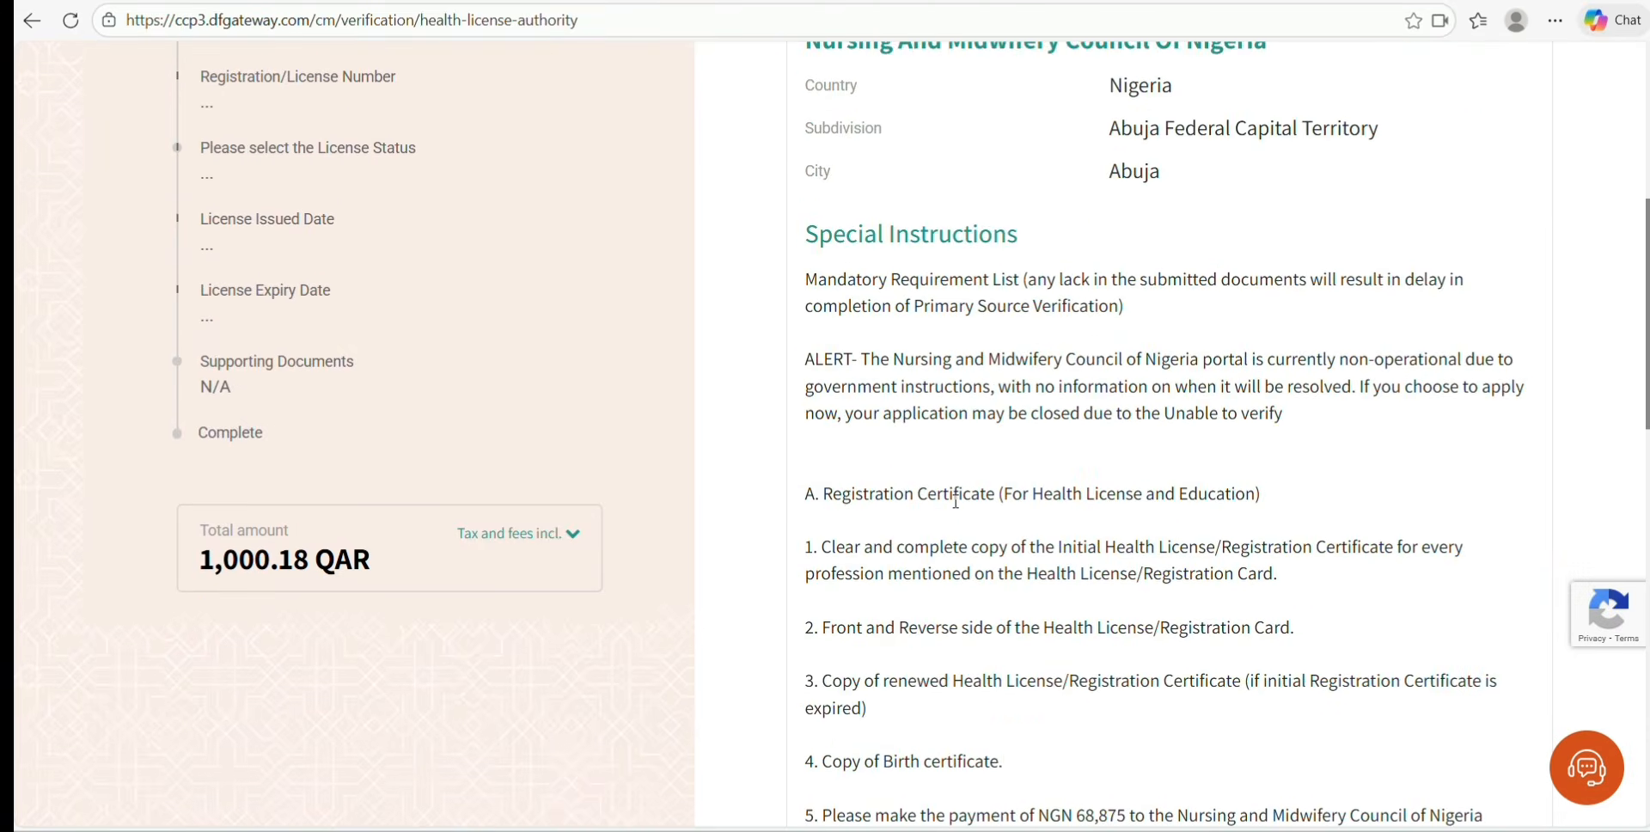
scroll(953, 505, "up", 4)
scroll(952, 507, "down", 14)
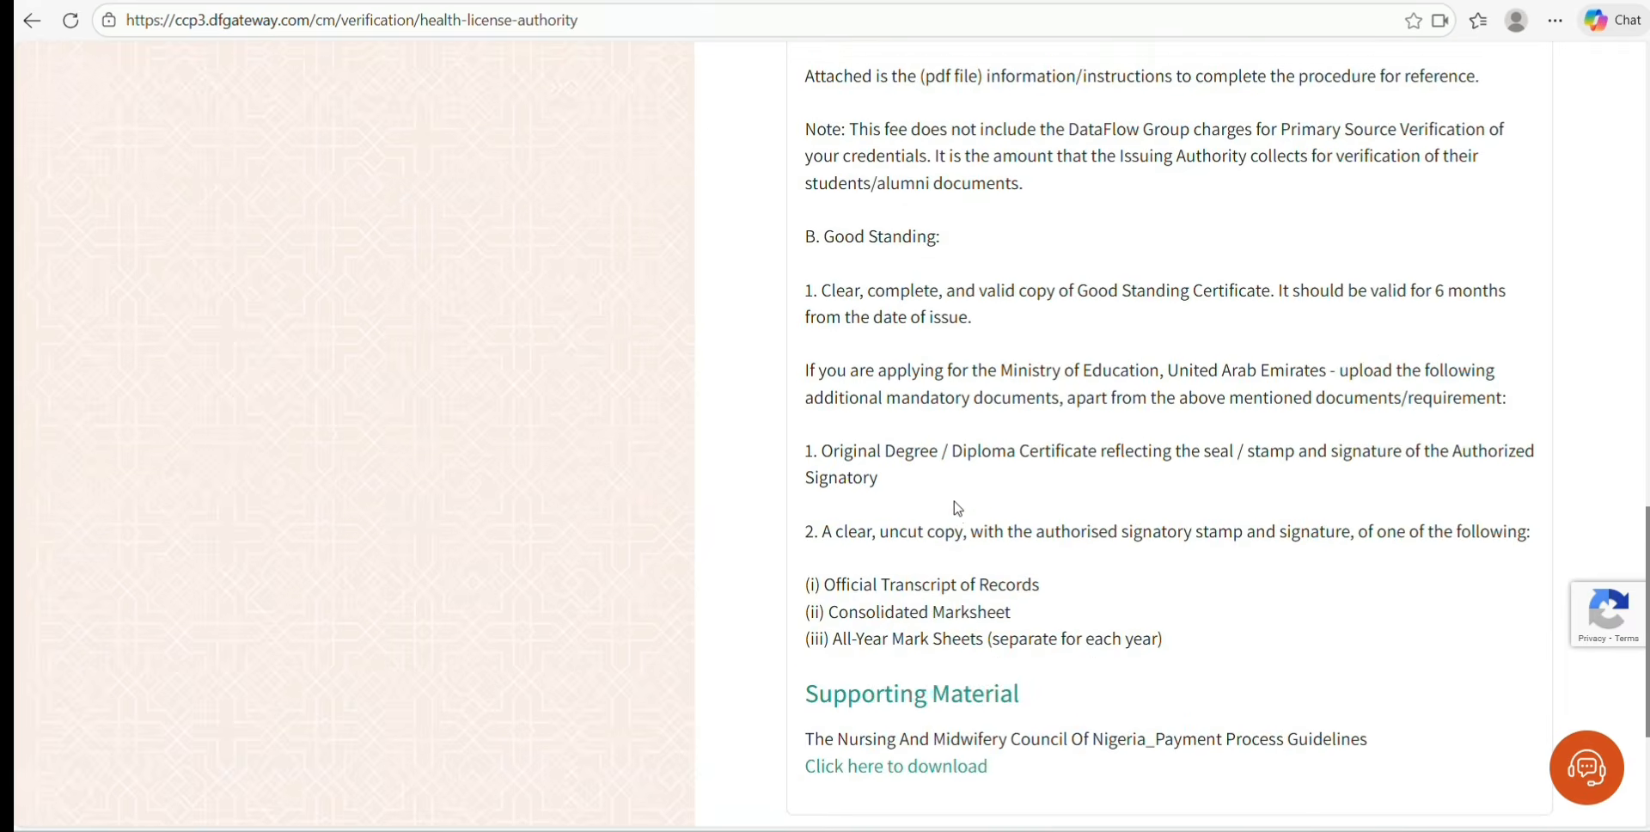
scroll(956, 507, "down", 3)
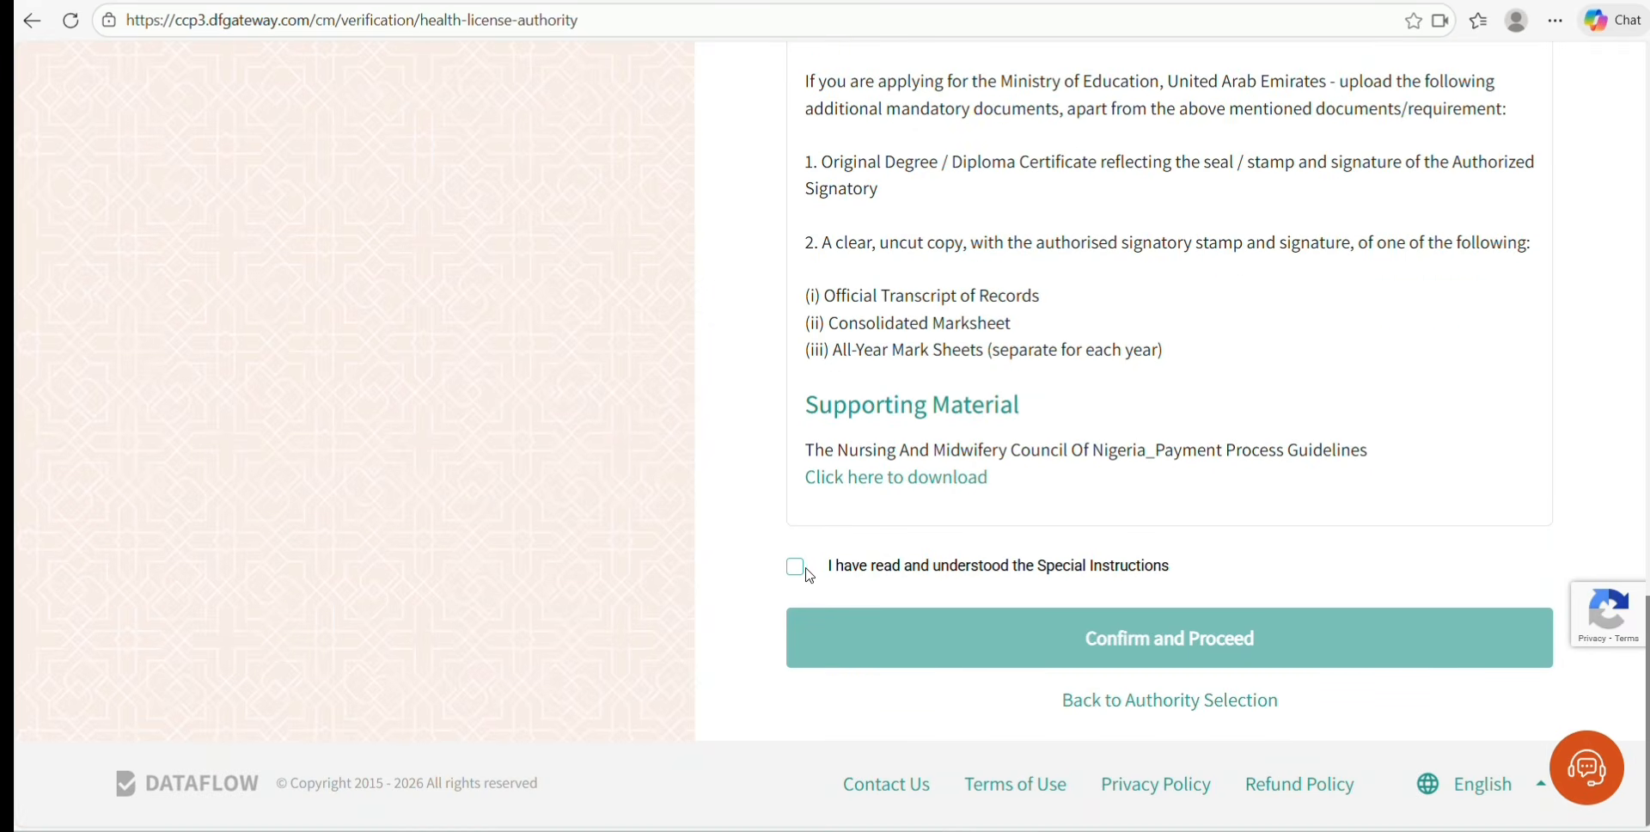
left_click(805, 568)
- Scroll through the remaining special instructions to the bottom of the page
scroll(854, 359, "up", 4)
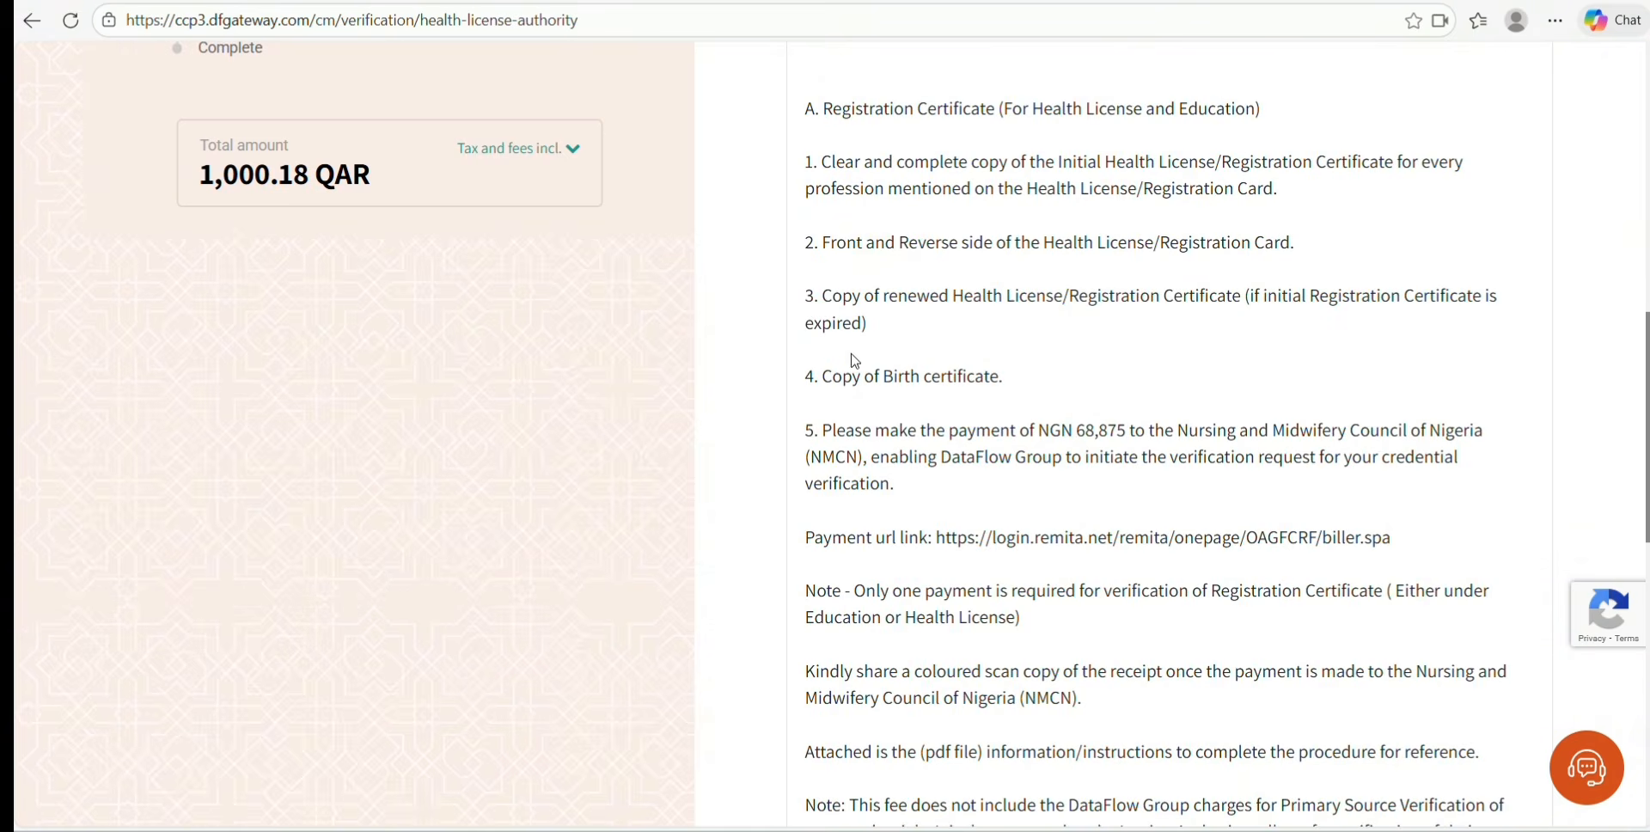
scroll(850, 230, "up", 7)
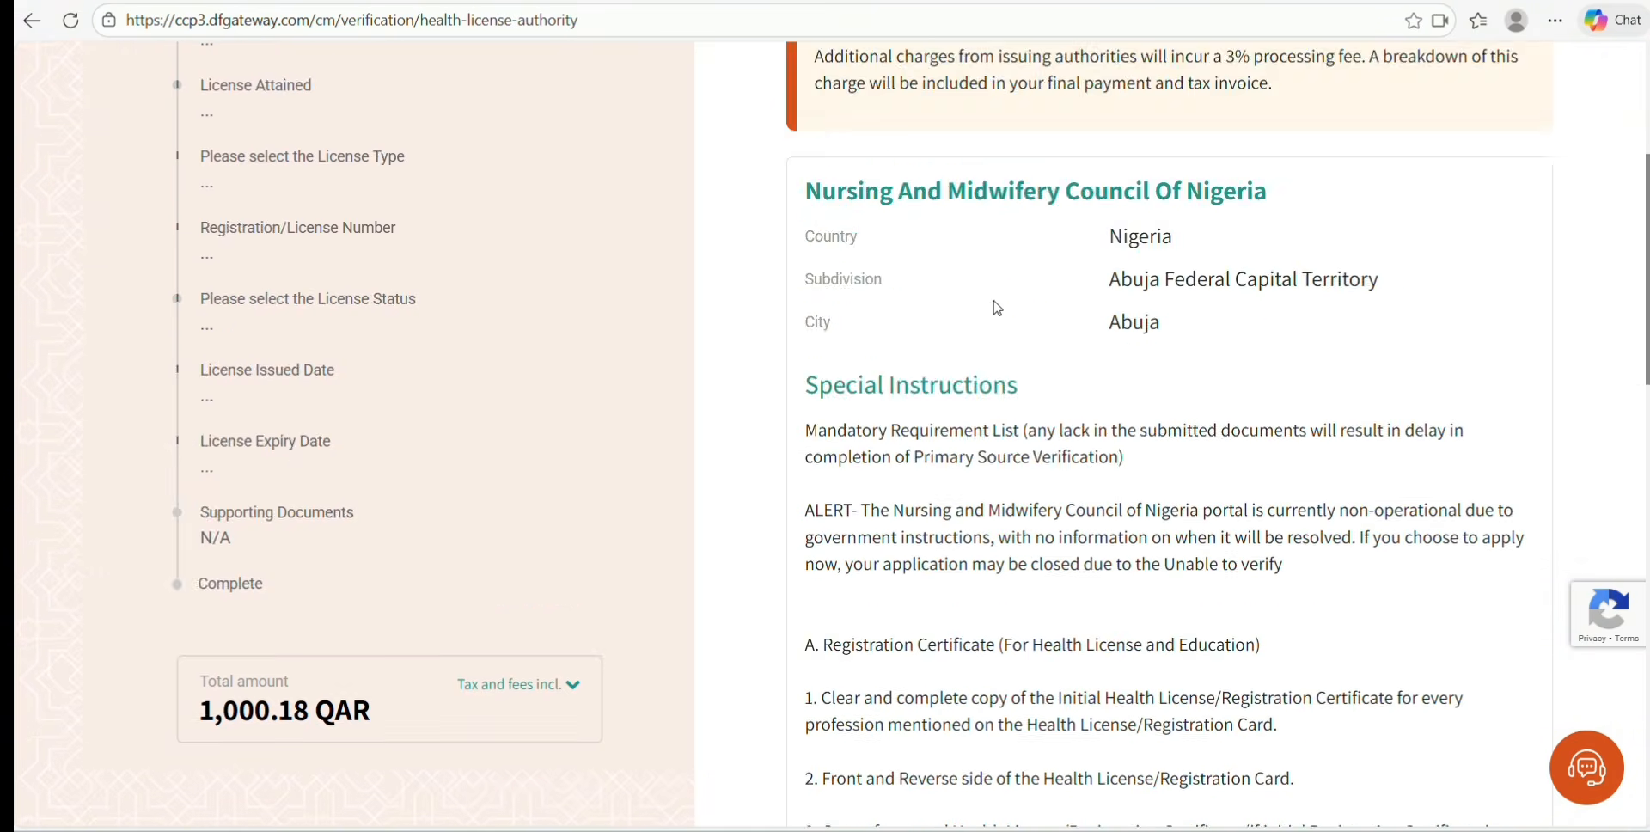
scroll(993, 306, "down", 5)
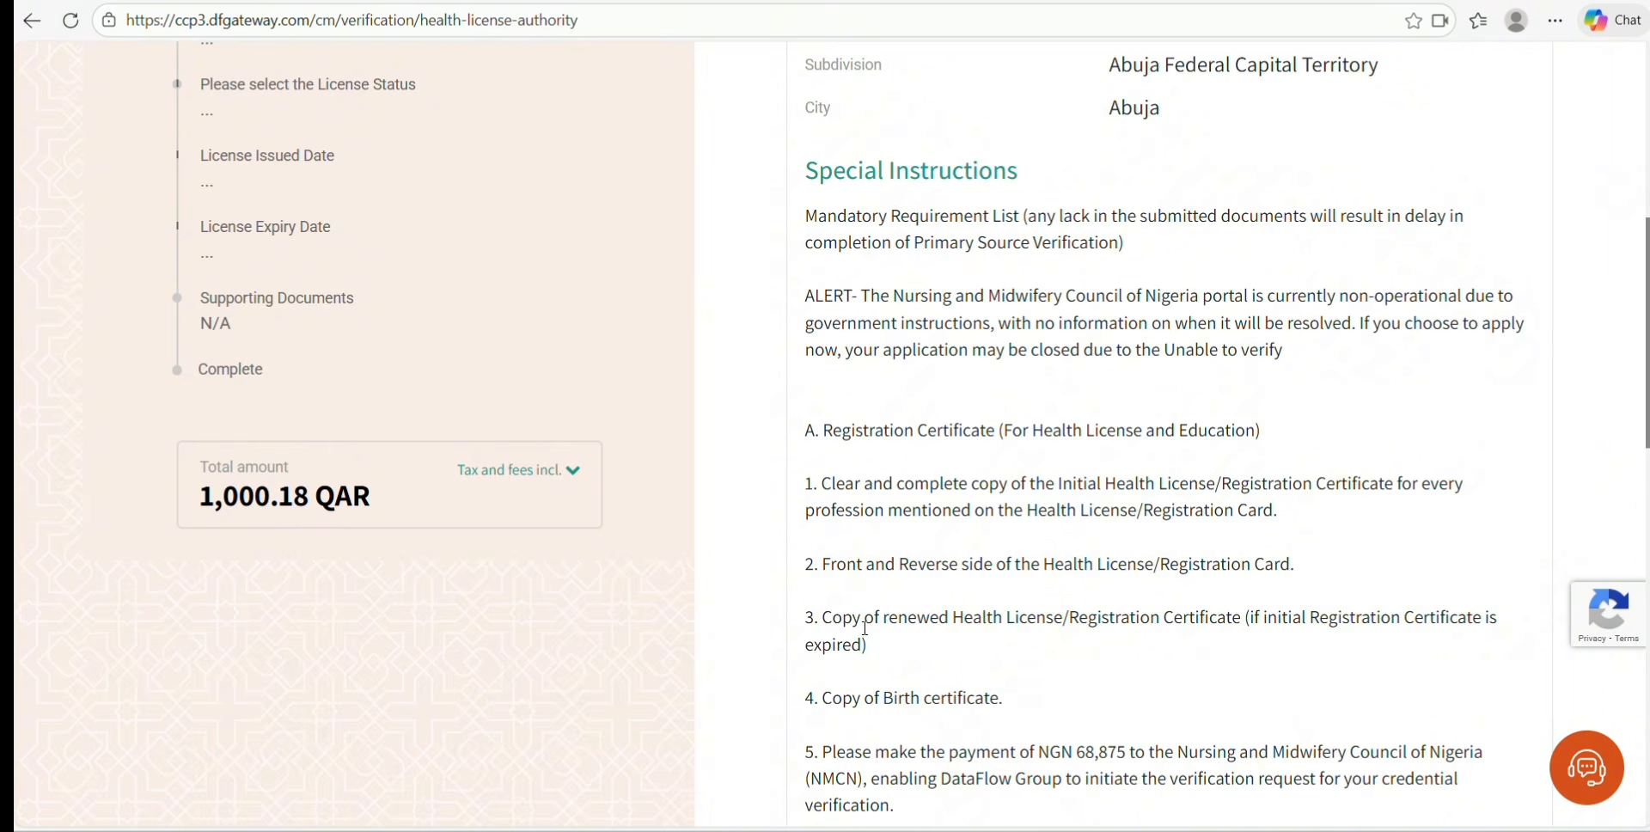
scroll(937, 658, "down", 3)
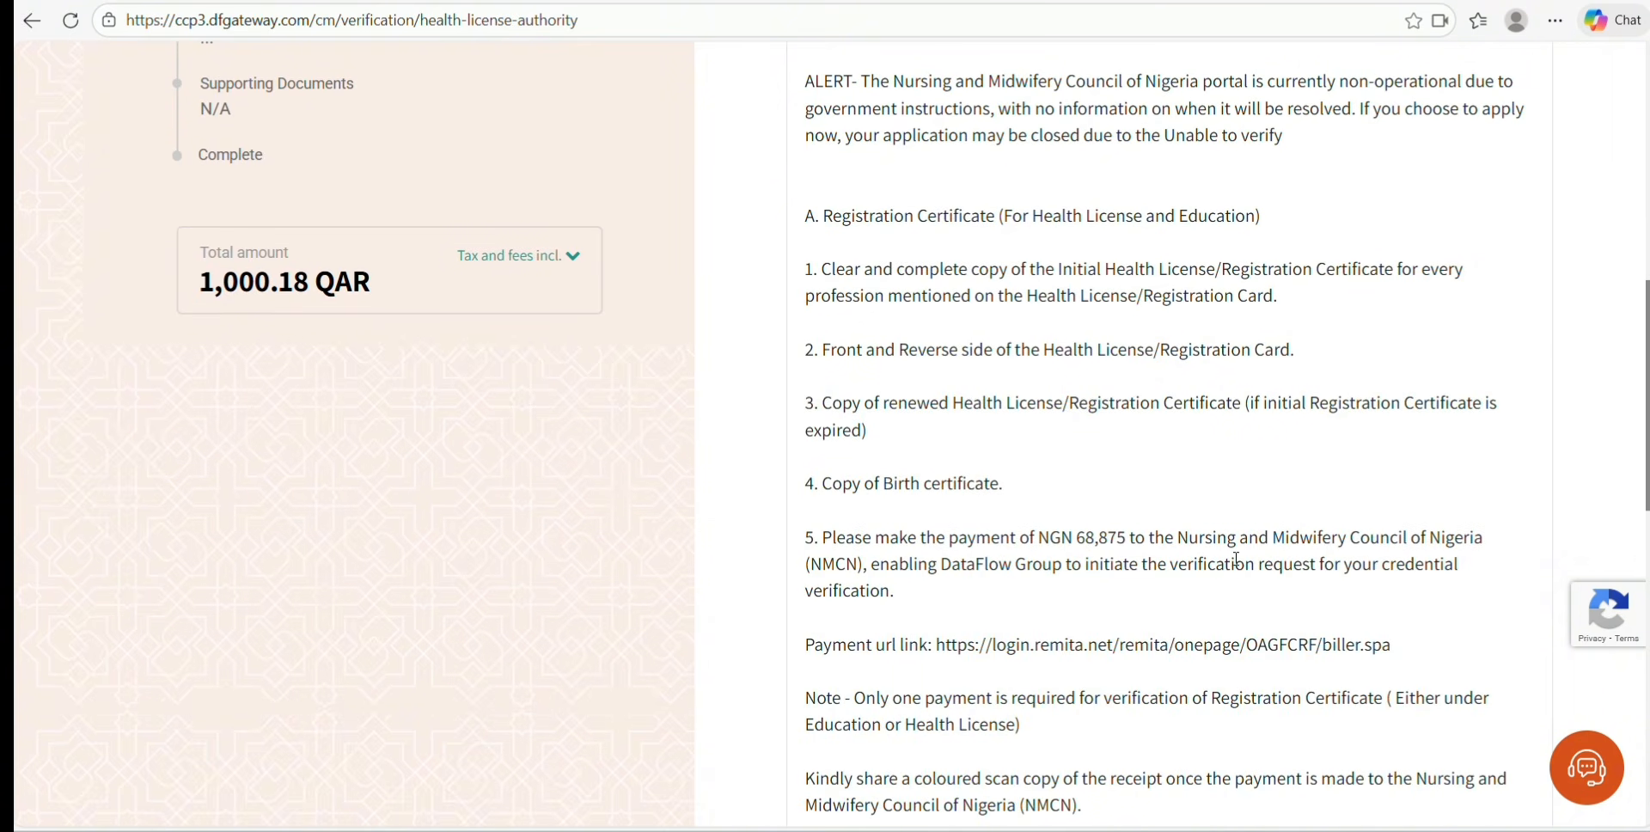
scroll(1120, 603, "down", 3)
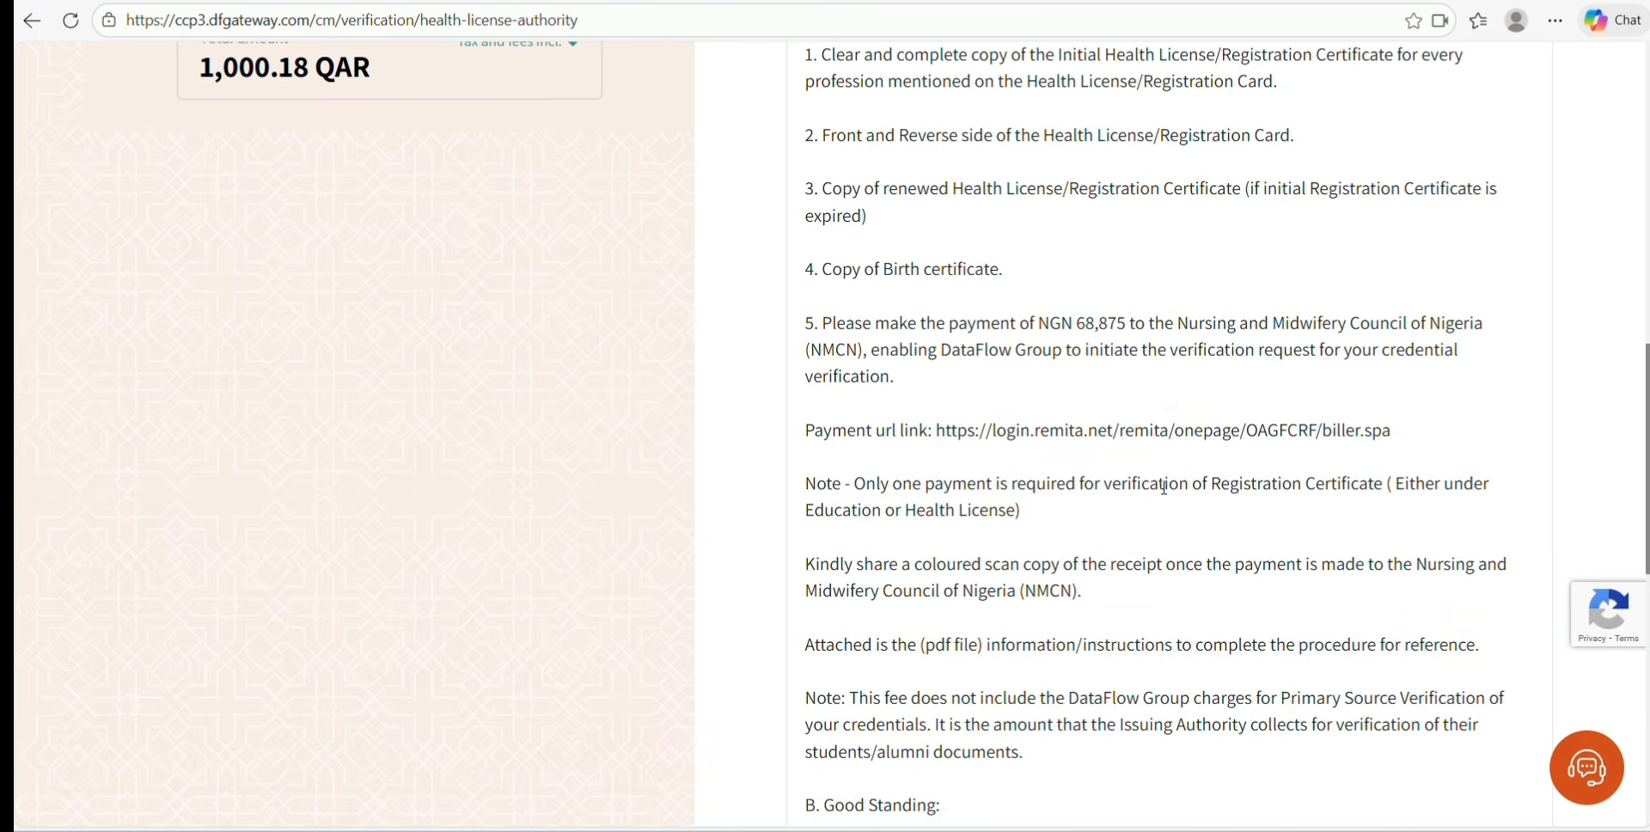
scroll(1162, 511, "down", 6)
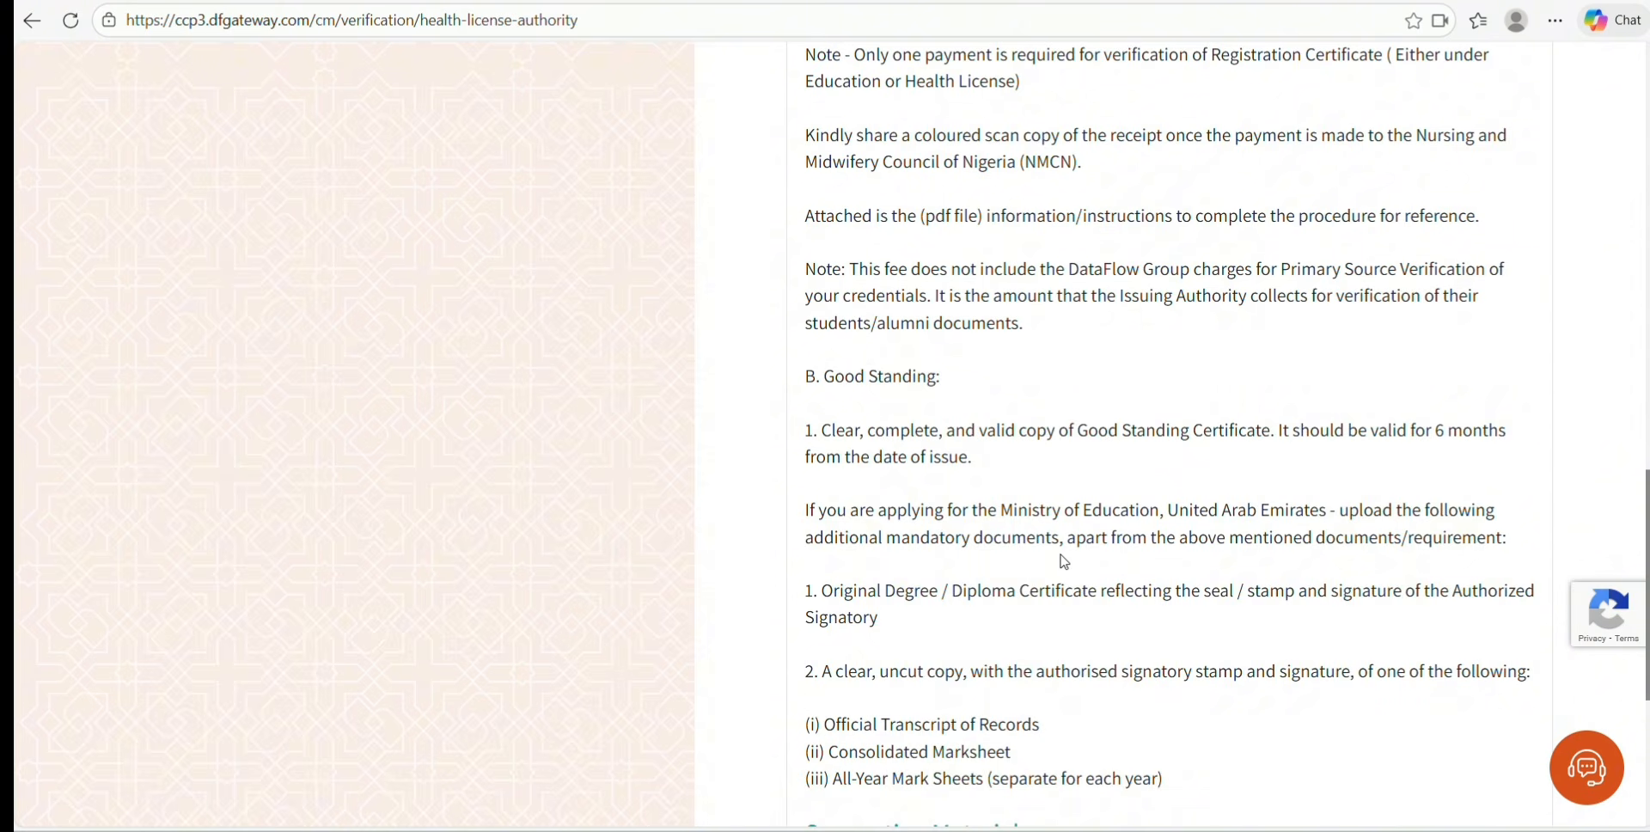
scroll(1117, 550, "down", 1)
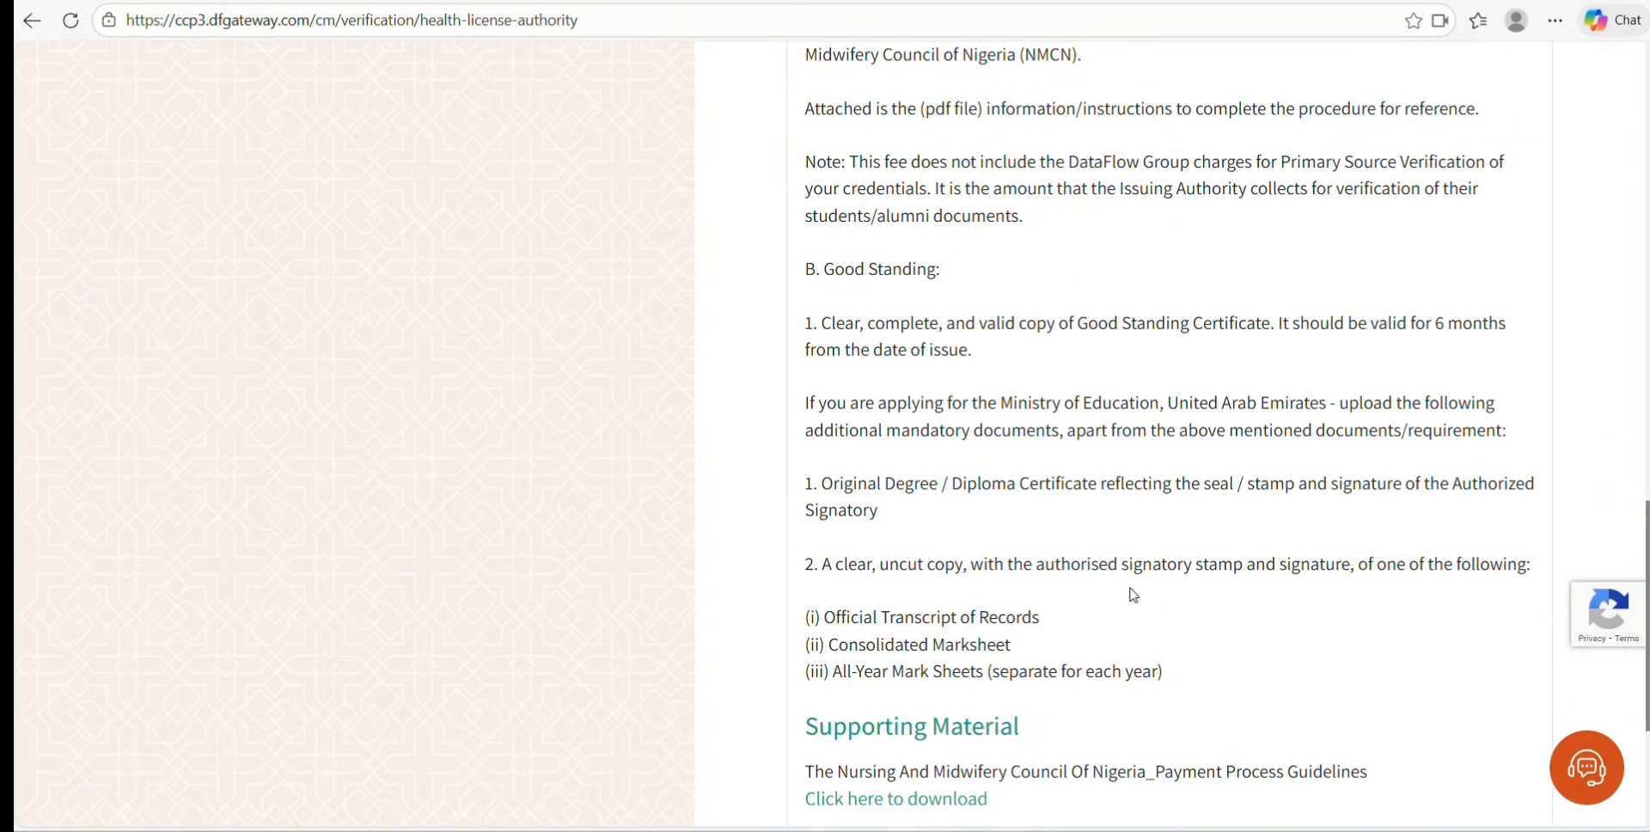
scroll(1060, 639, "down", 3)
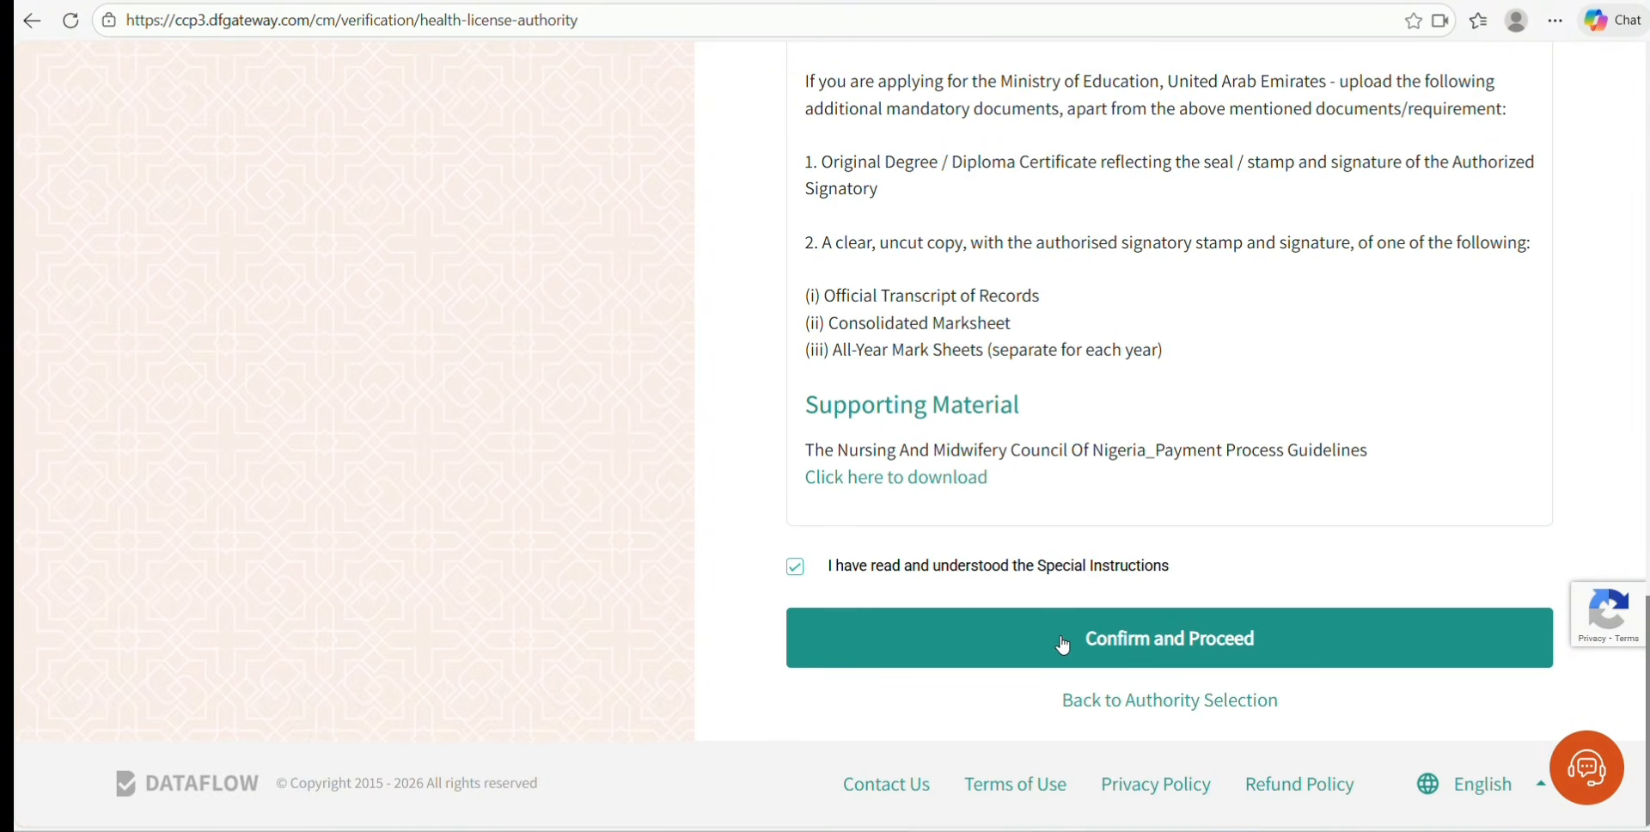
- Confirm the special instructions and upload the health license image
left_click(1205, 636)
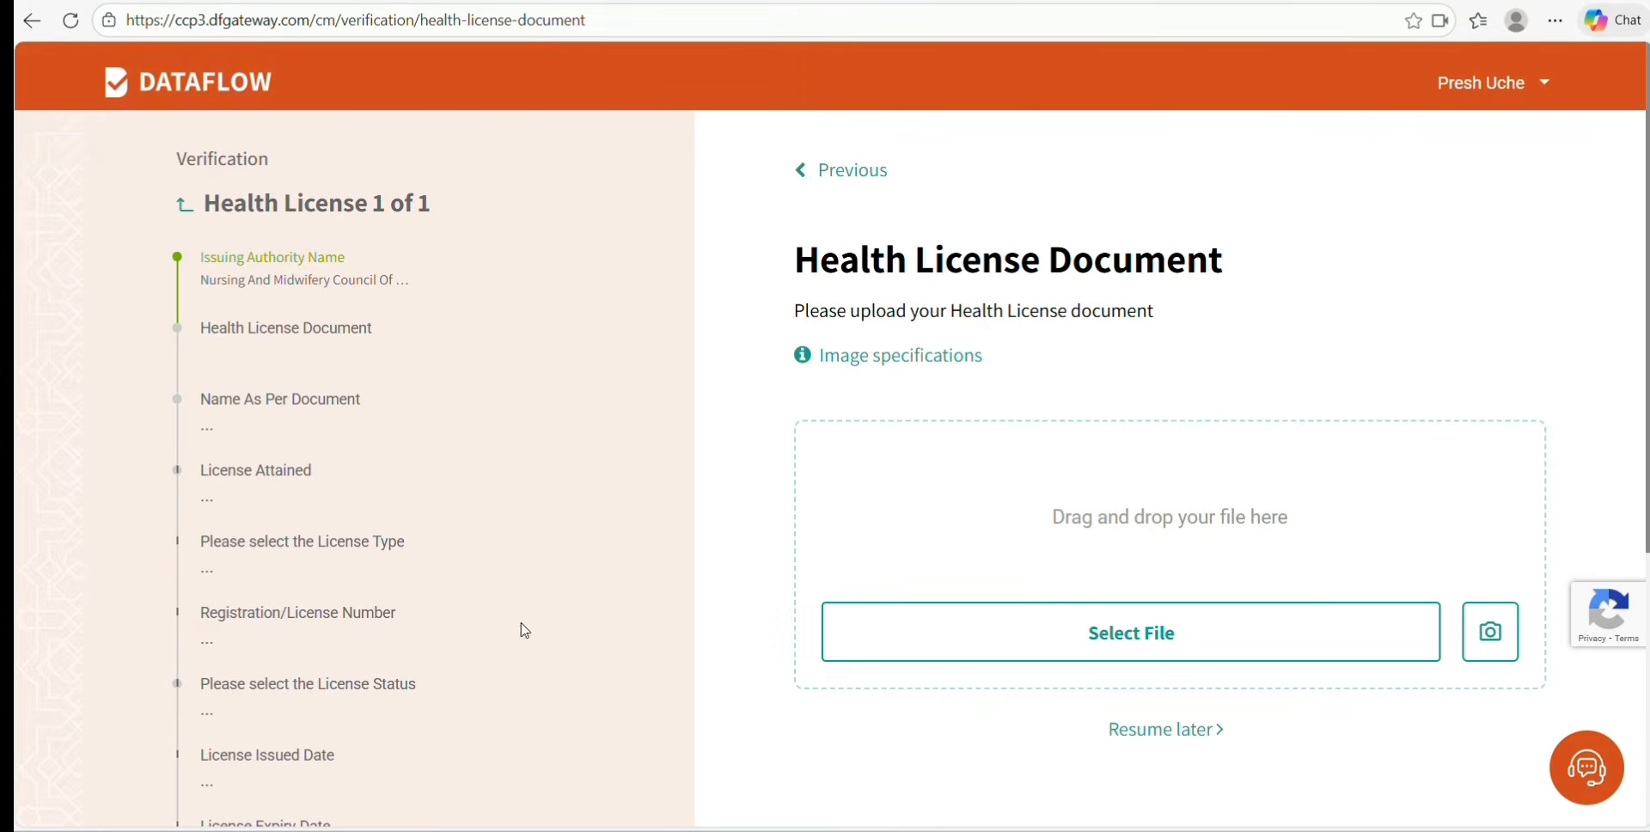
scroll(524, 629, "down", 4)
scroll(515, 555, "up", 4)
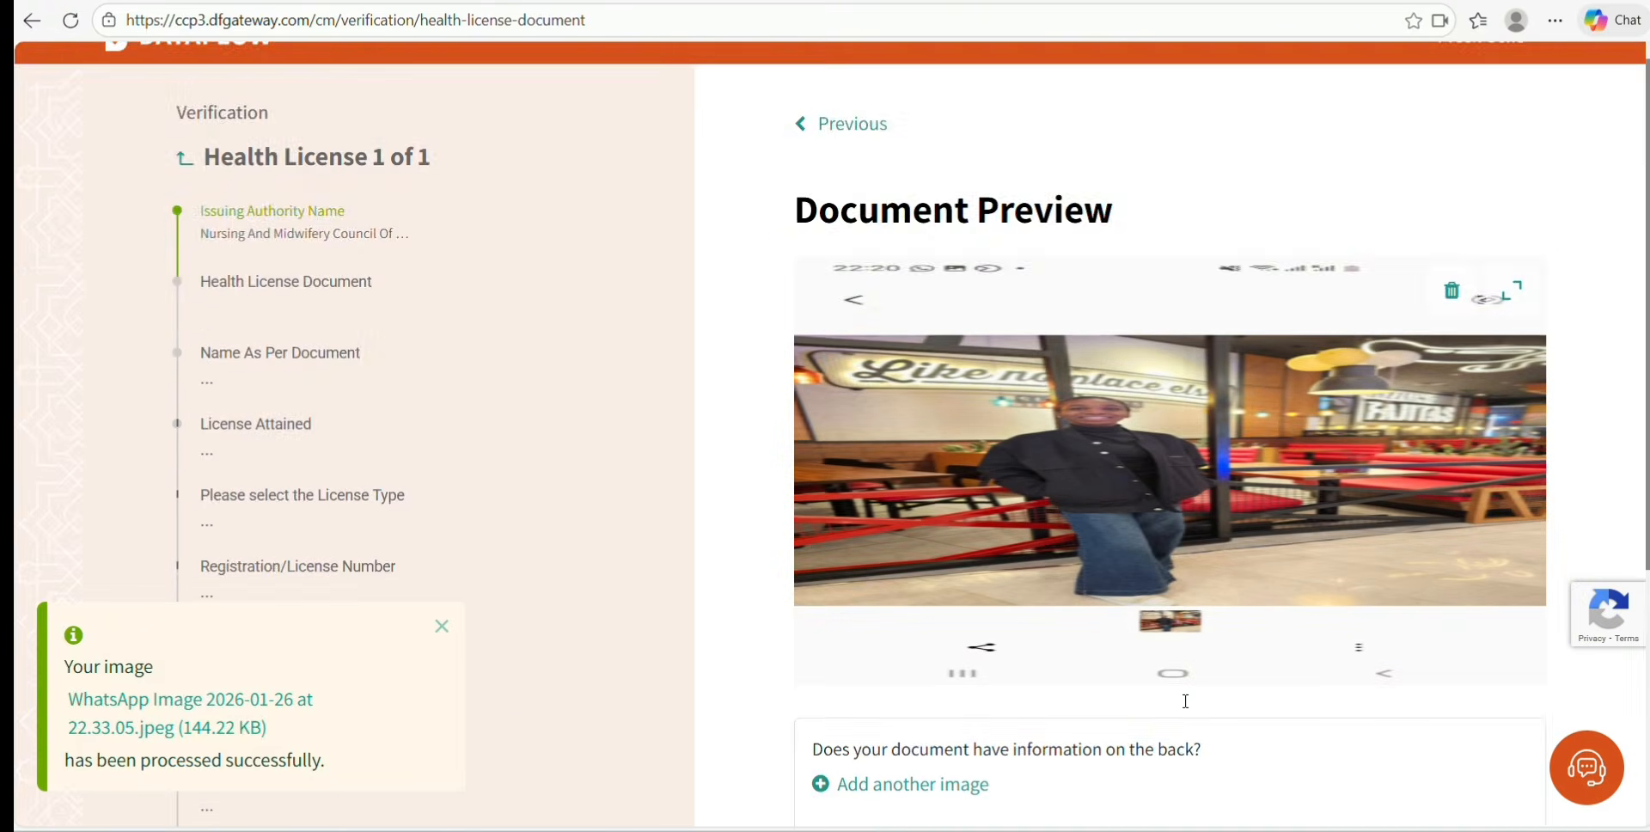
scroll(1186, 602, "down", 5)
left_click(1186, 679)
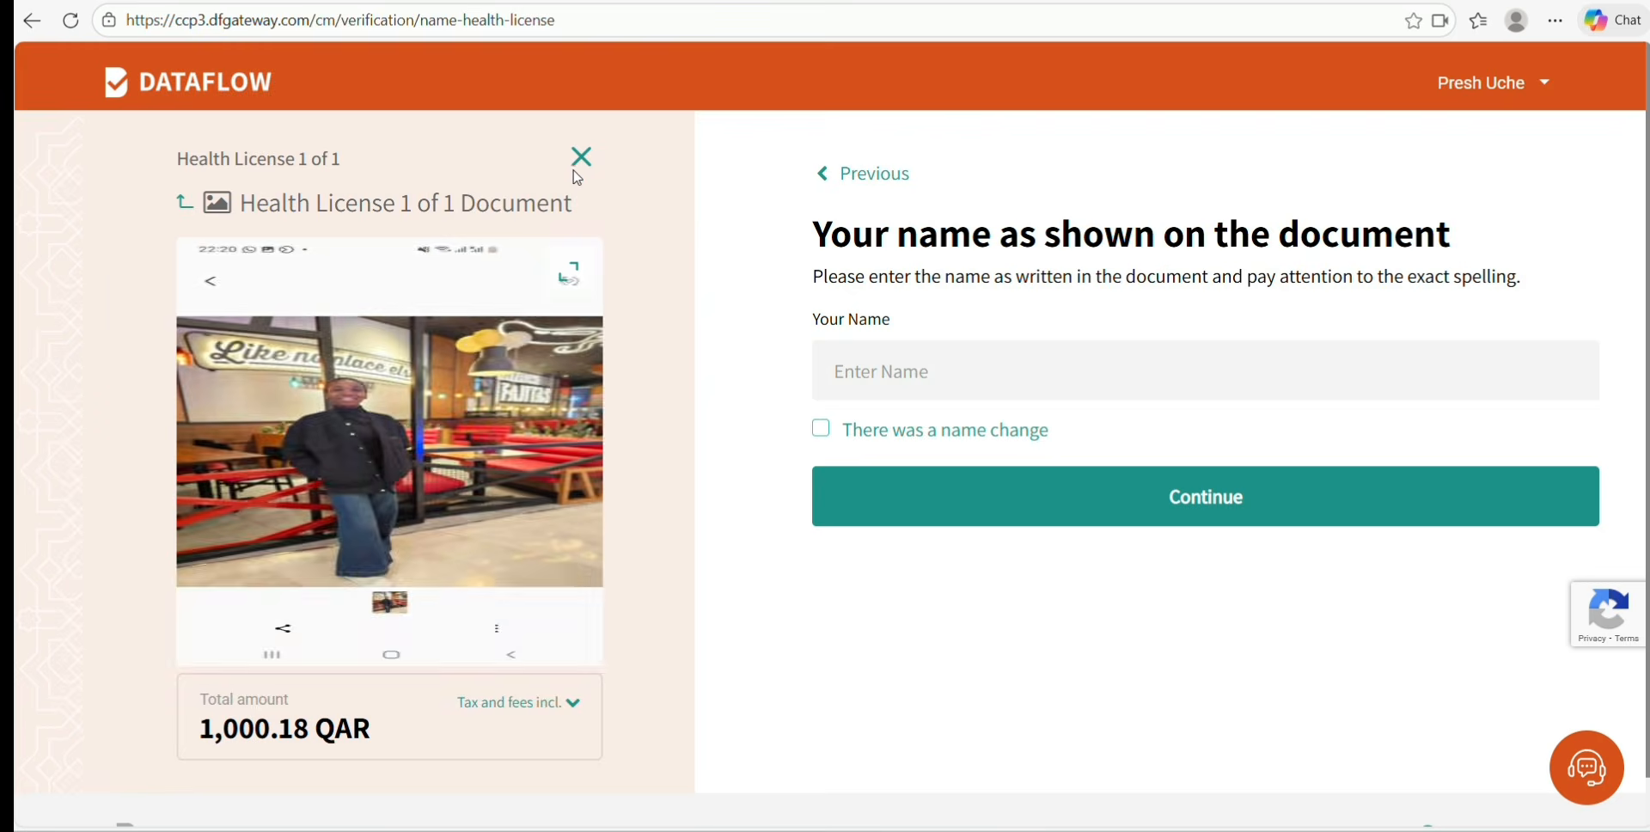
left_click(577, 160)
- Enter the applicant's name as shown on the document and continue to License Details
left_click(932, 351)
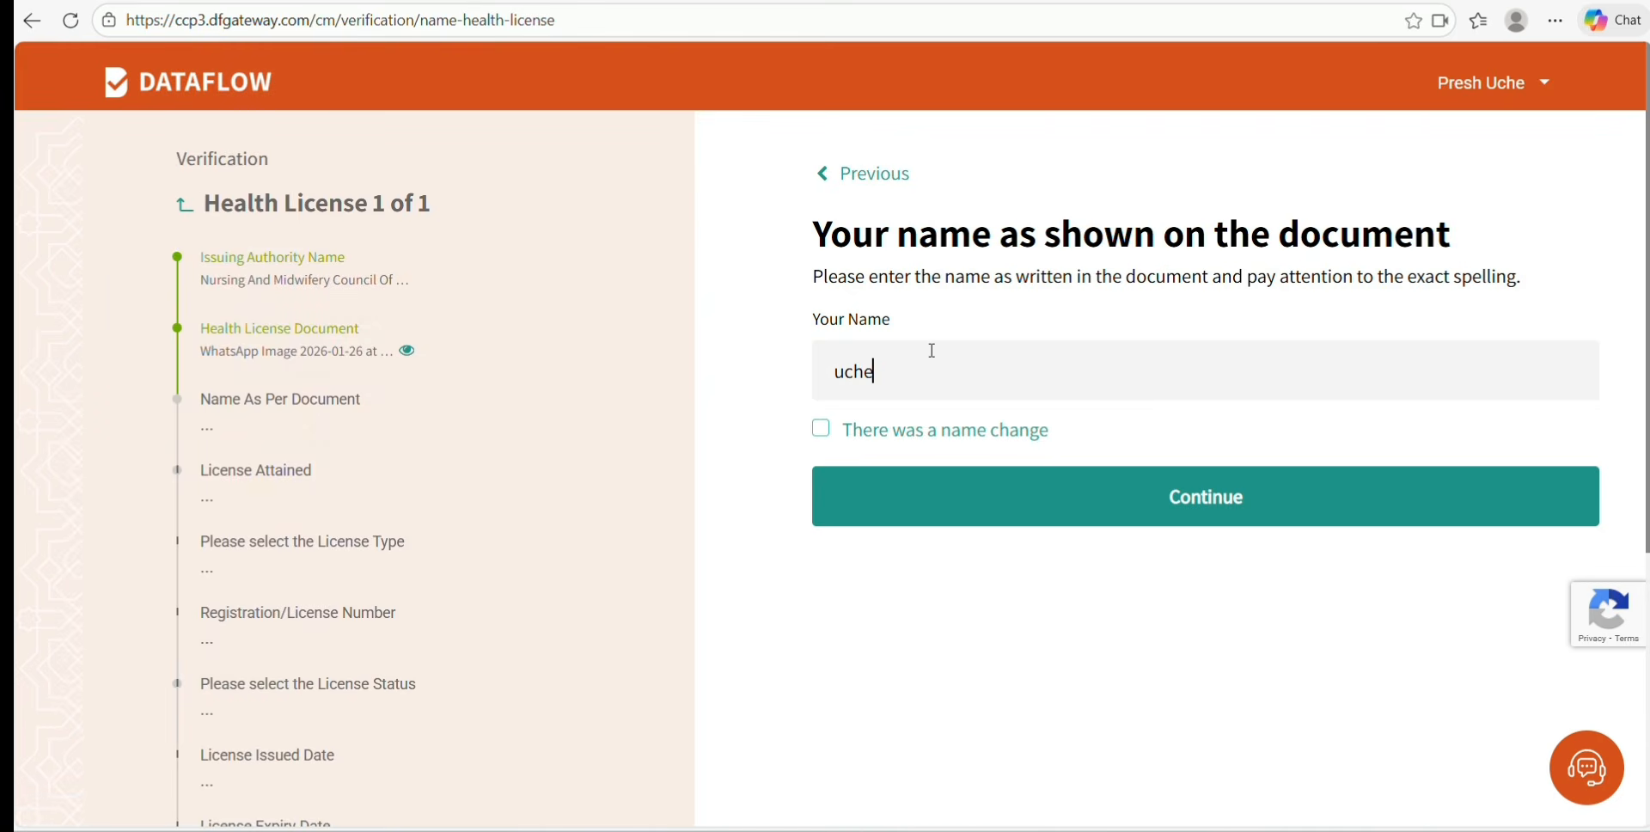
left_click(1211, 514)
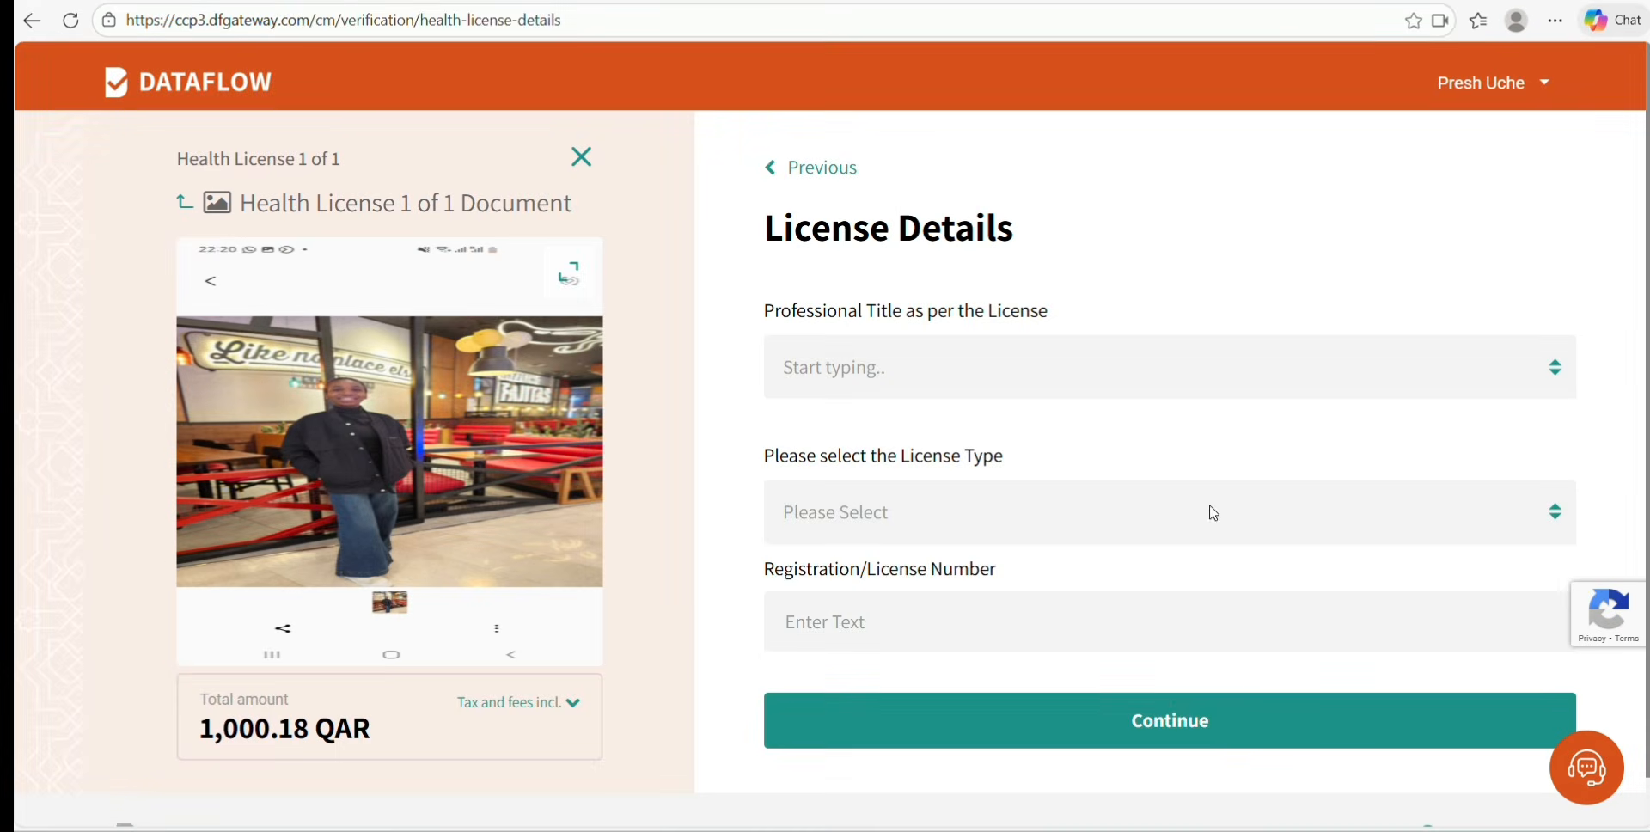
- Set professional title GENERAL REGISTERED NURSE, license type Renewable, and enter the registration number
left_click(574, 160)
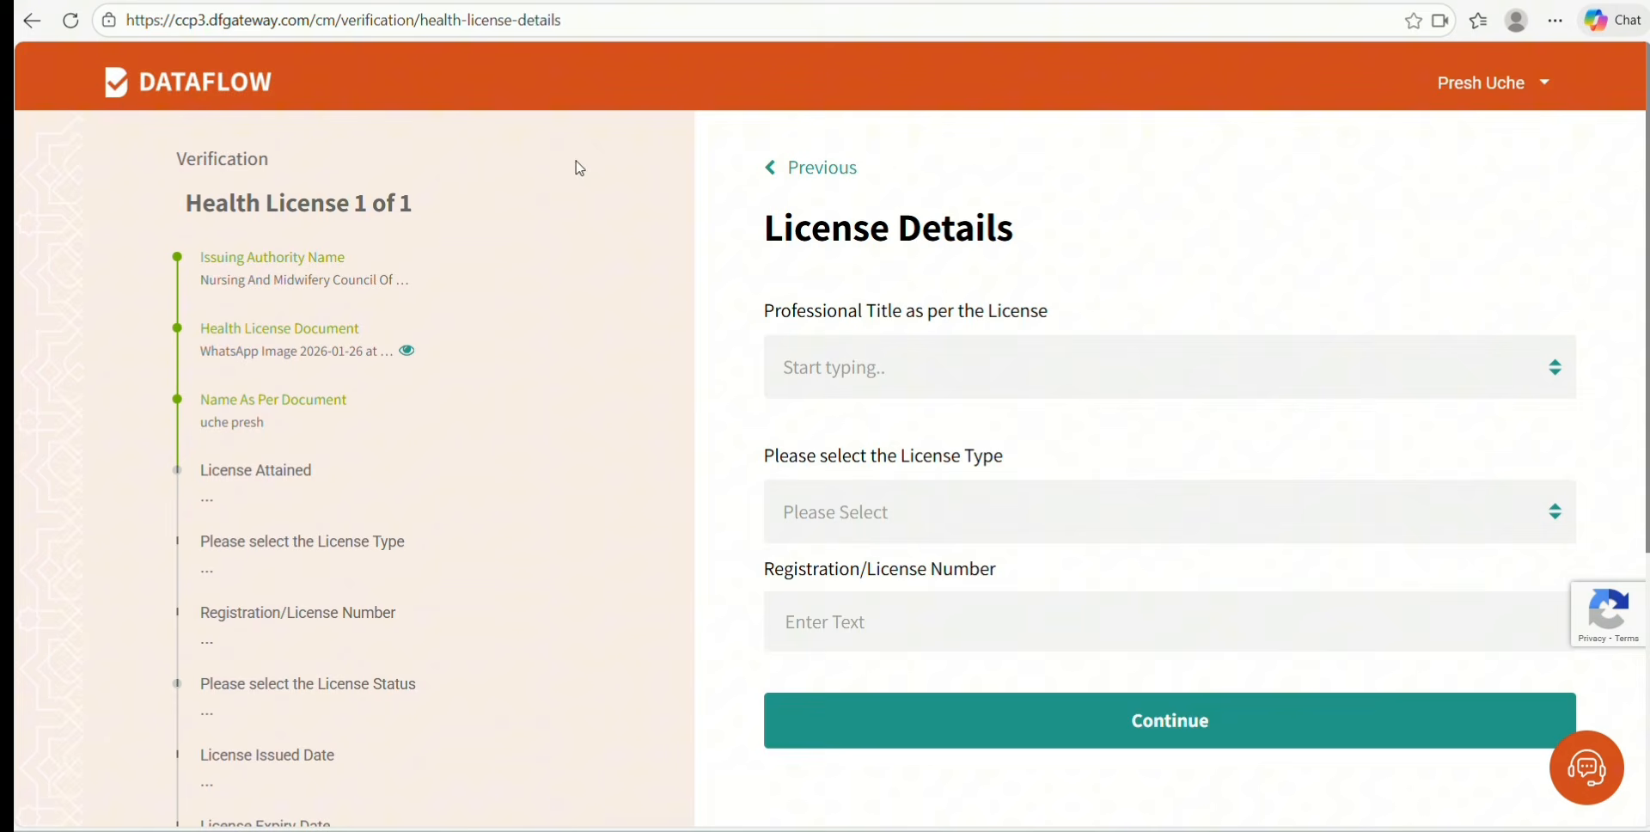
left_click(898, 382)
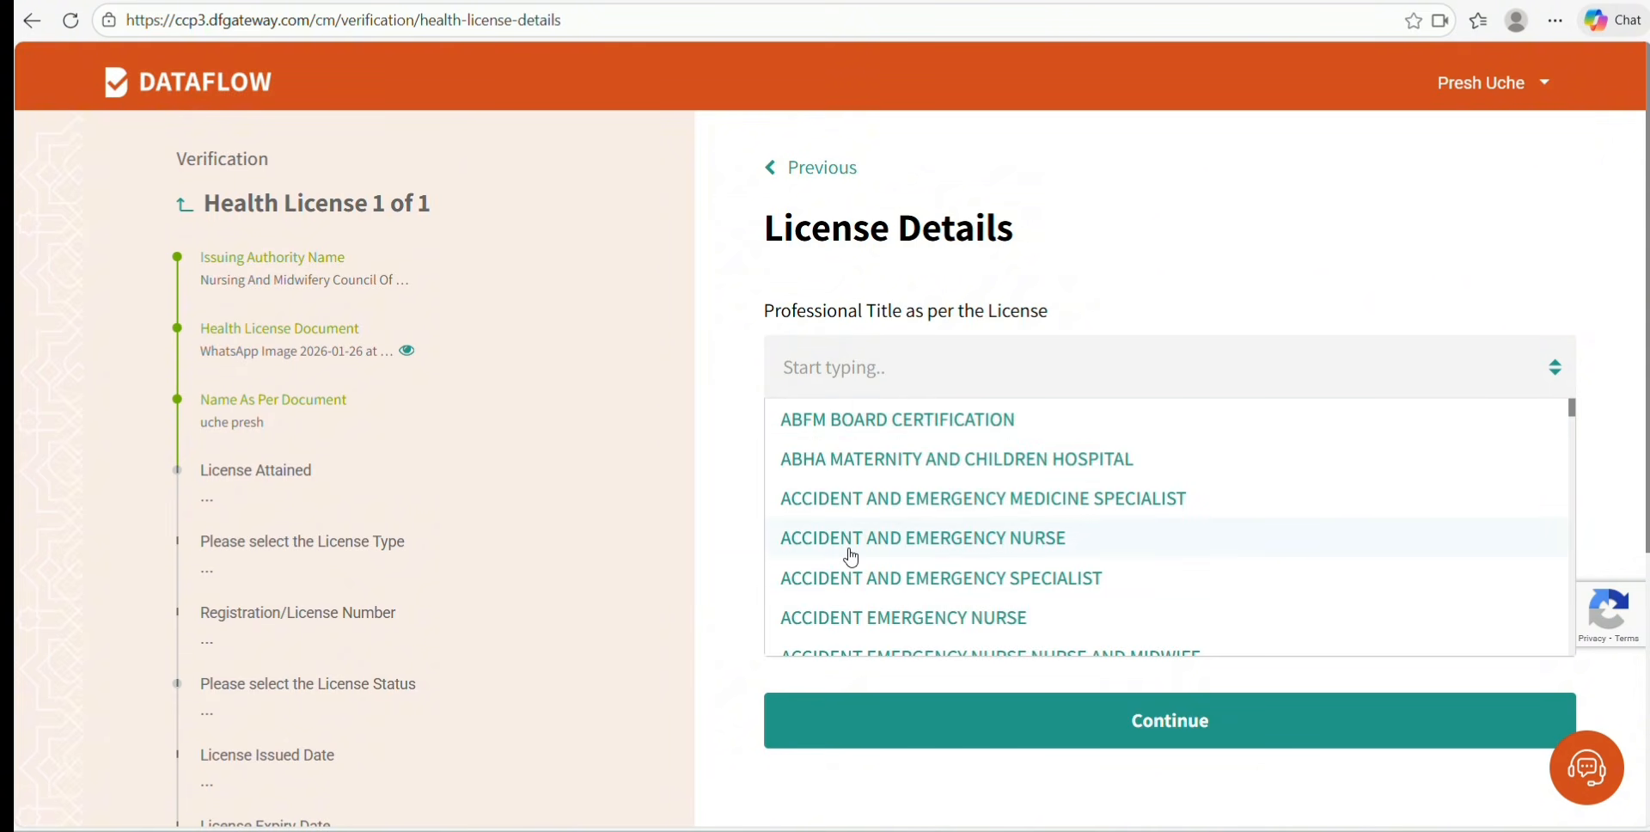
type("regis")
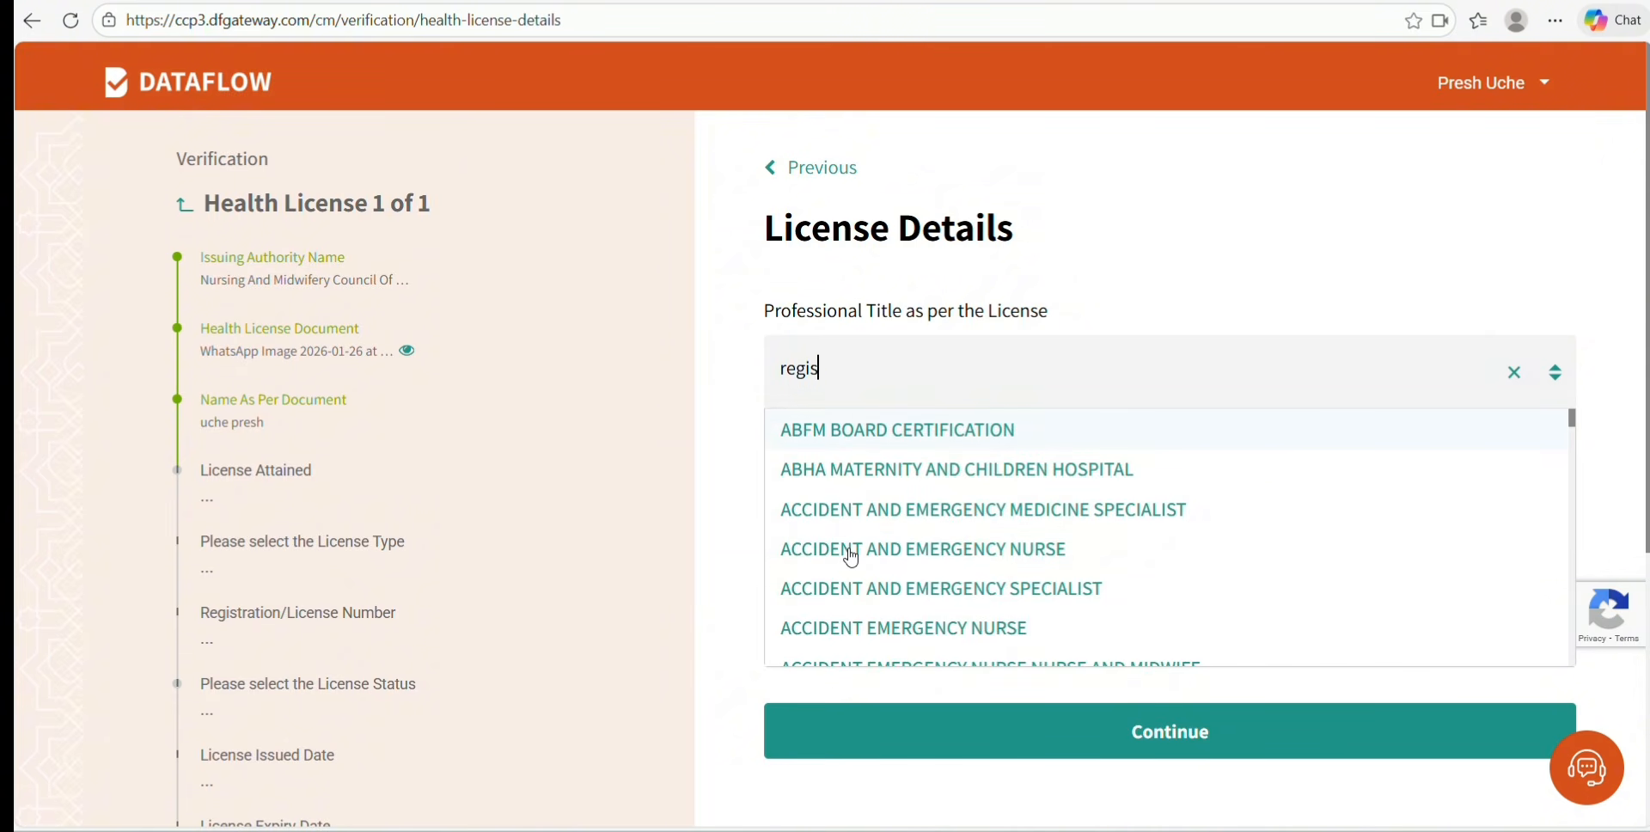
type("tered nurse")
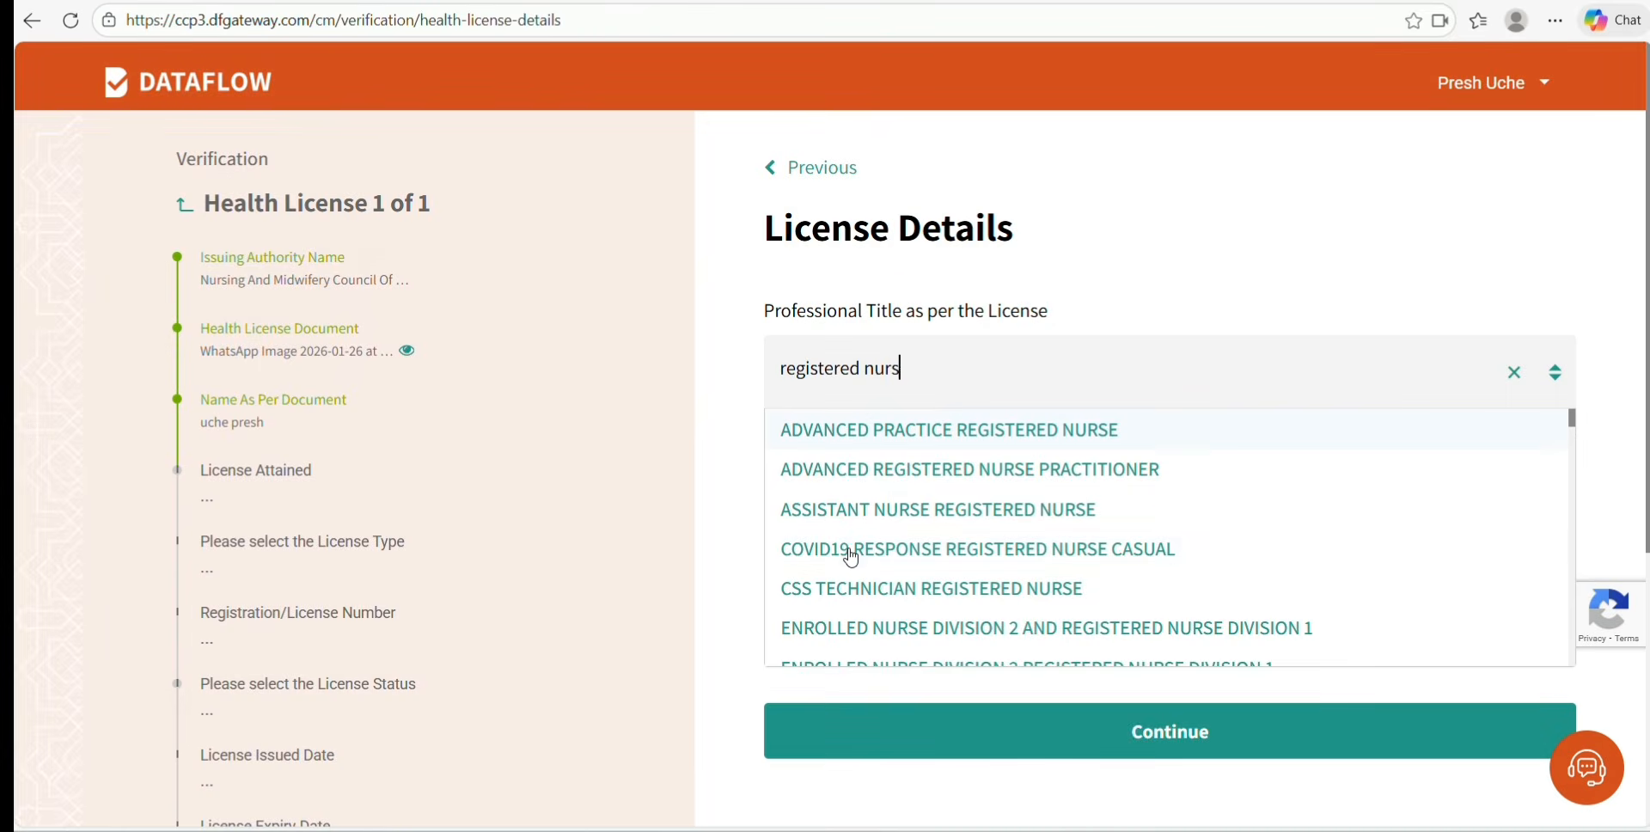
scroll(959, 591, "down", 5)
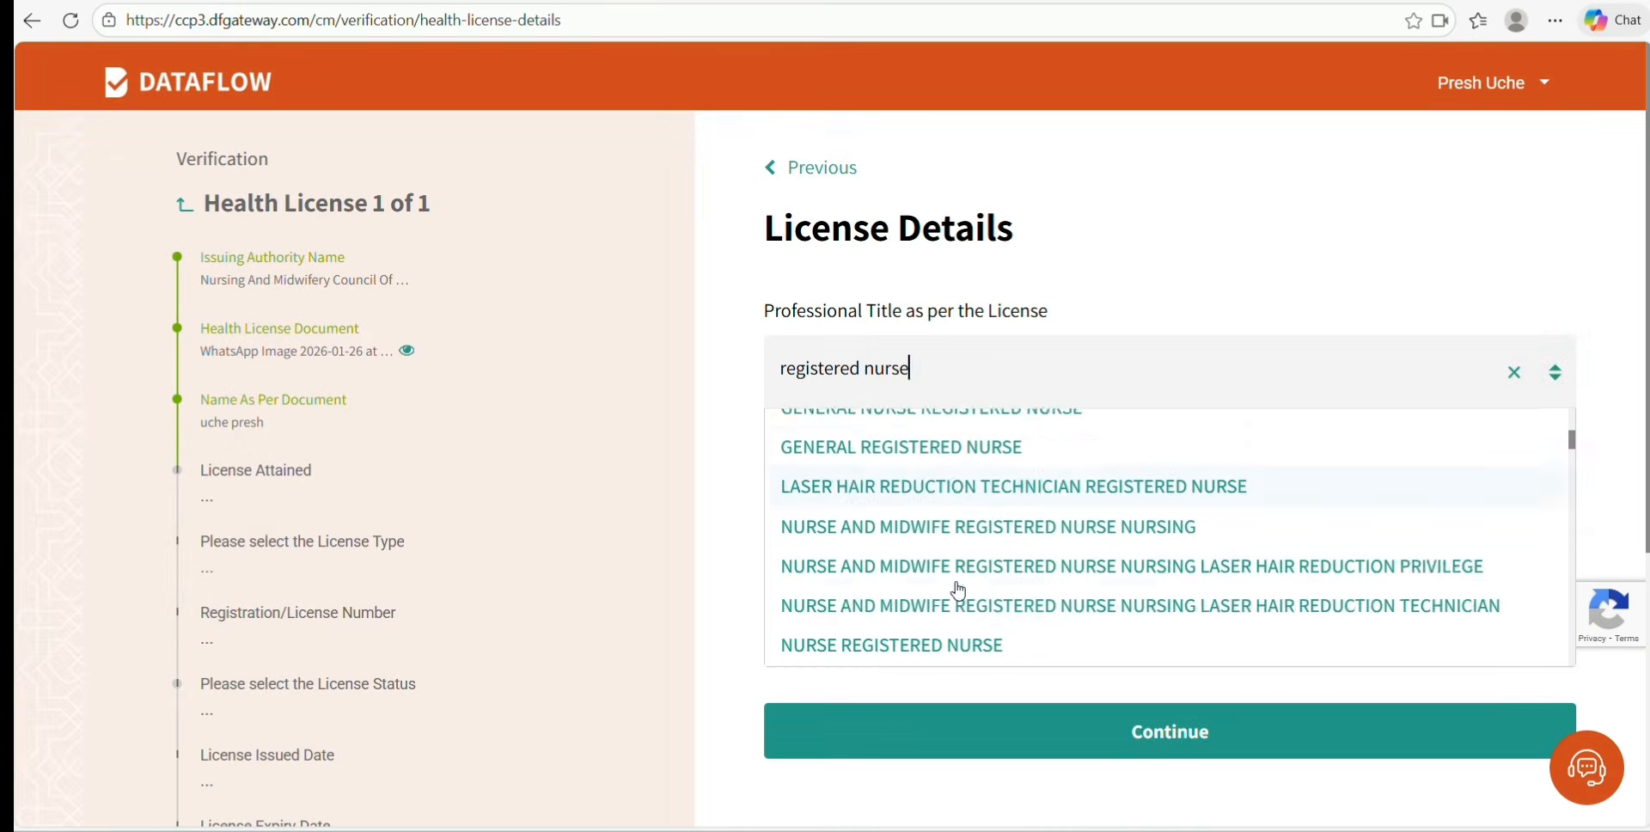
scroll(959, 591, "up", 3)
left_click(961, 537)
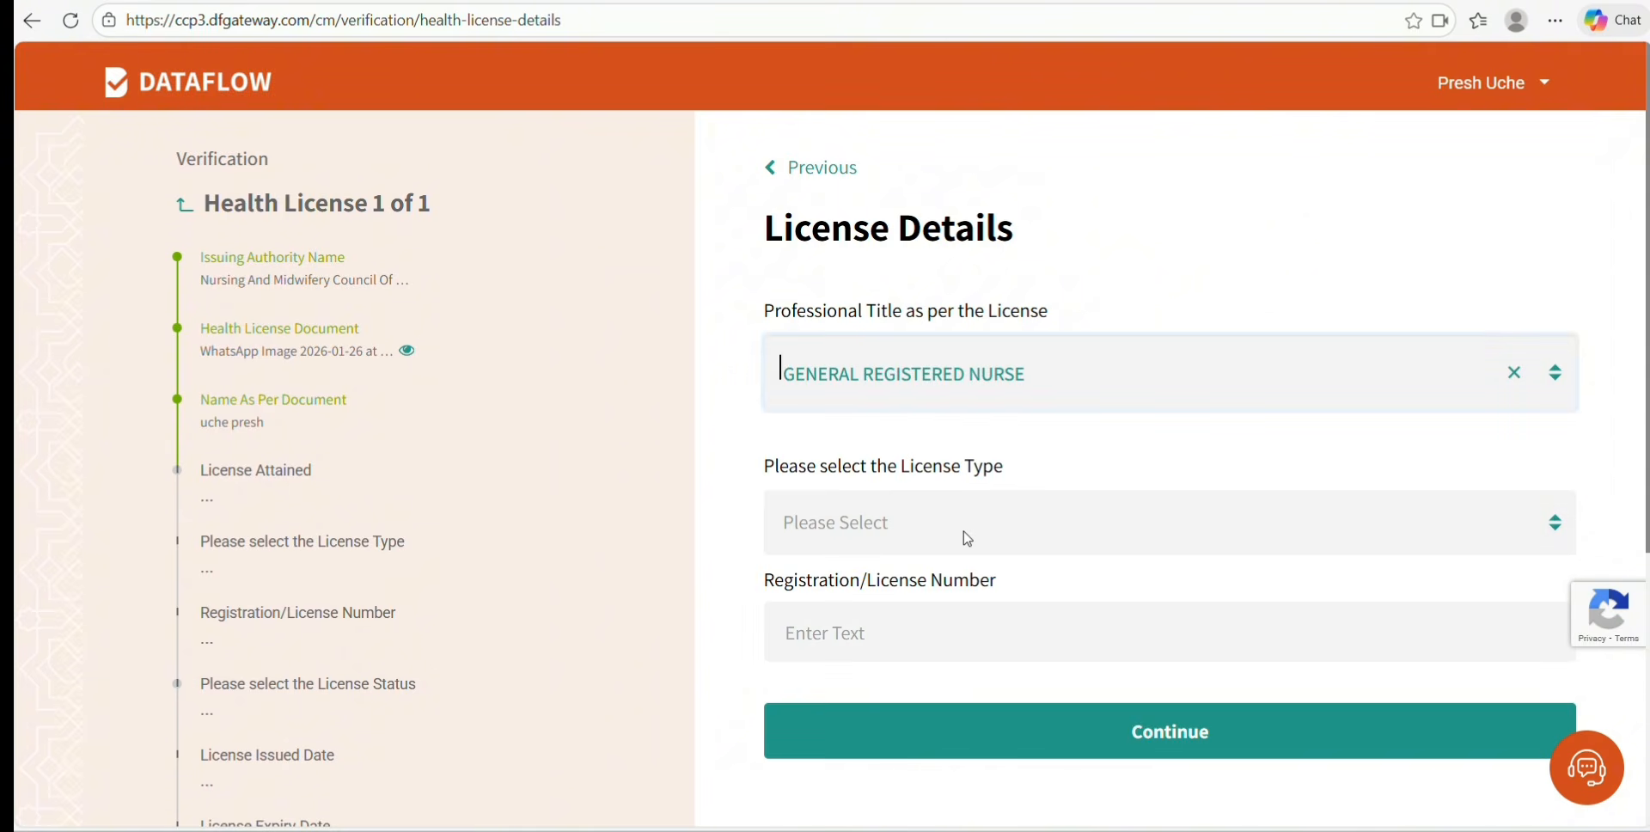
left_click(952, 519)
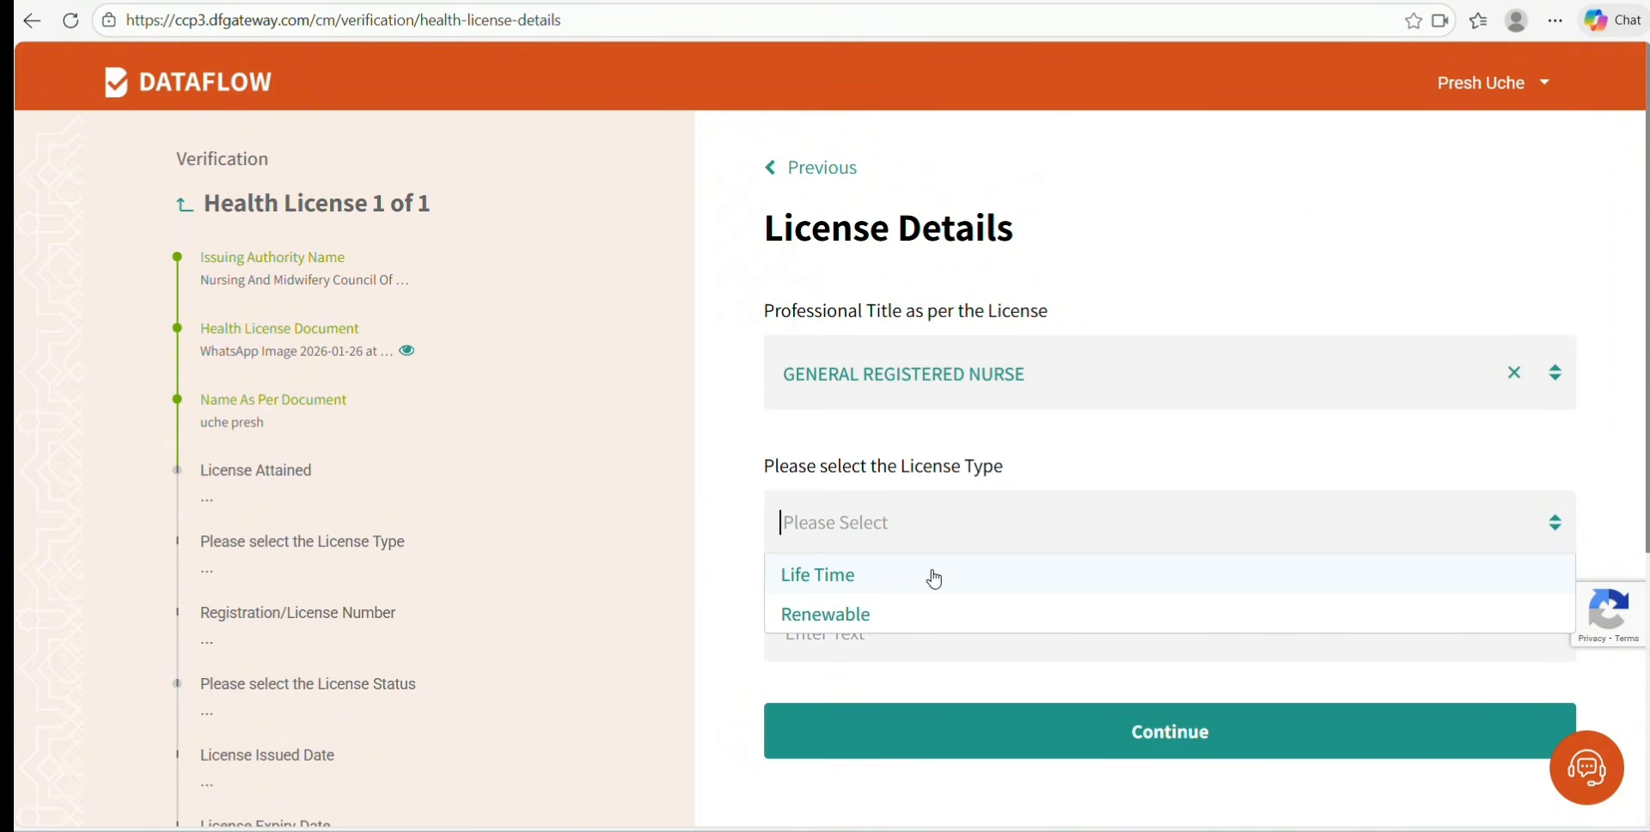
left_click(921, 616)
left_click(920, 641)
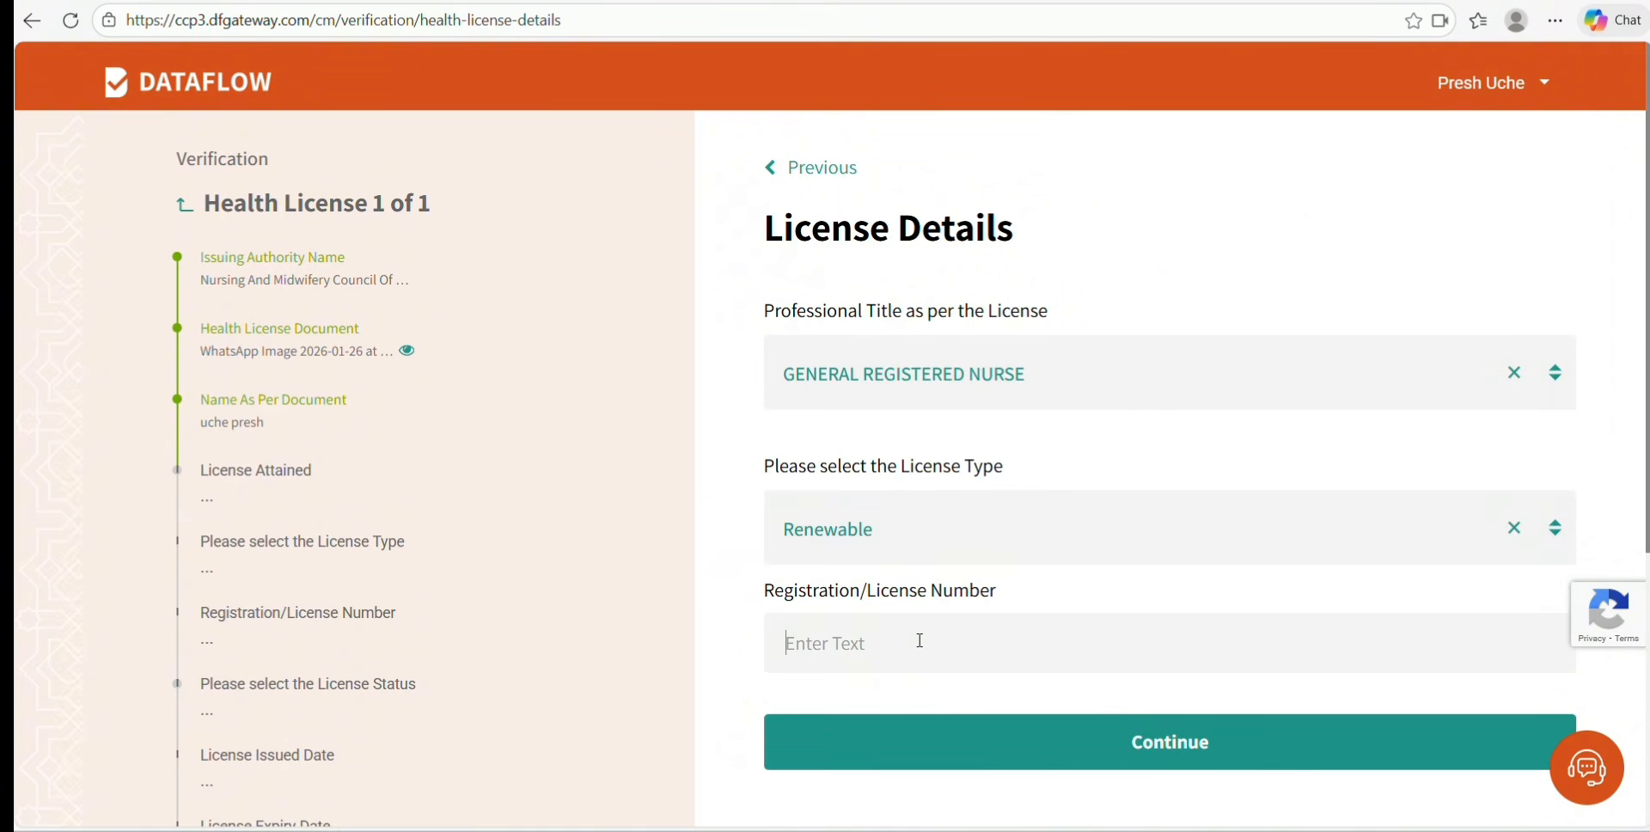
type("123456")
- Set the license status to Active with expiry date 31 Jan 2027
left_click(1126, 755)
left_click(885, 370)
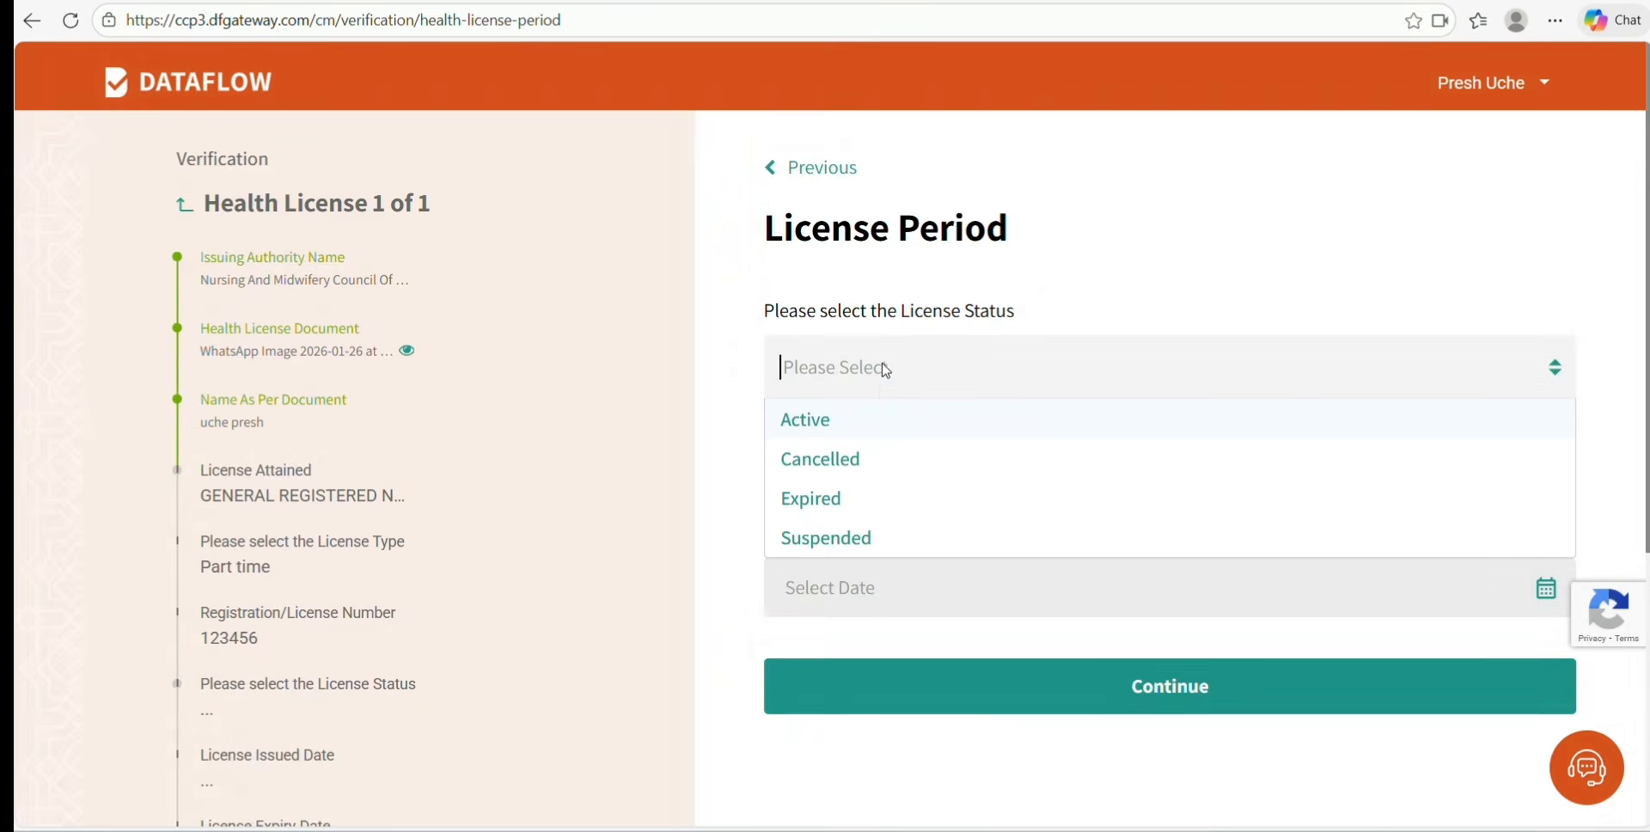
left_click(870, 420)
left_click(856, 483)
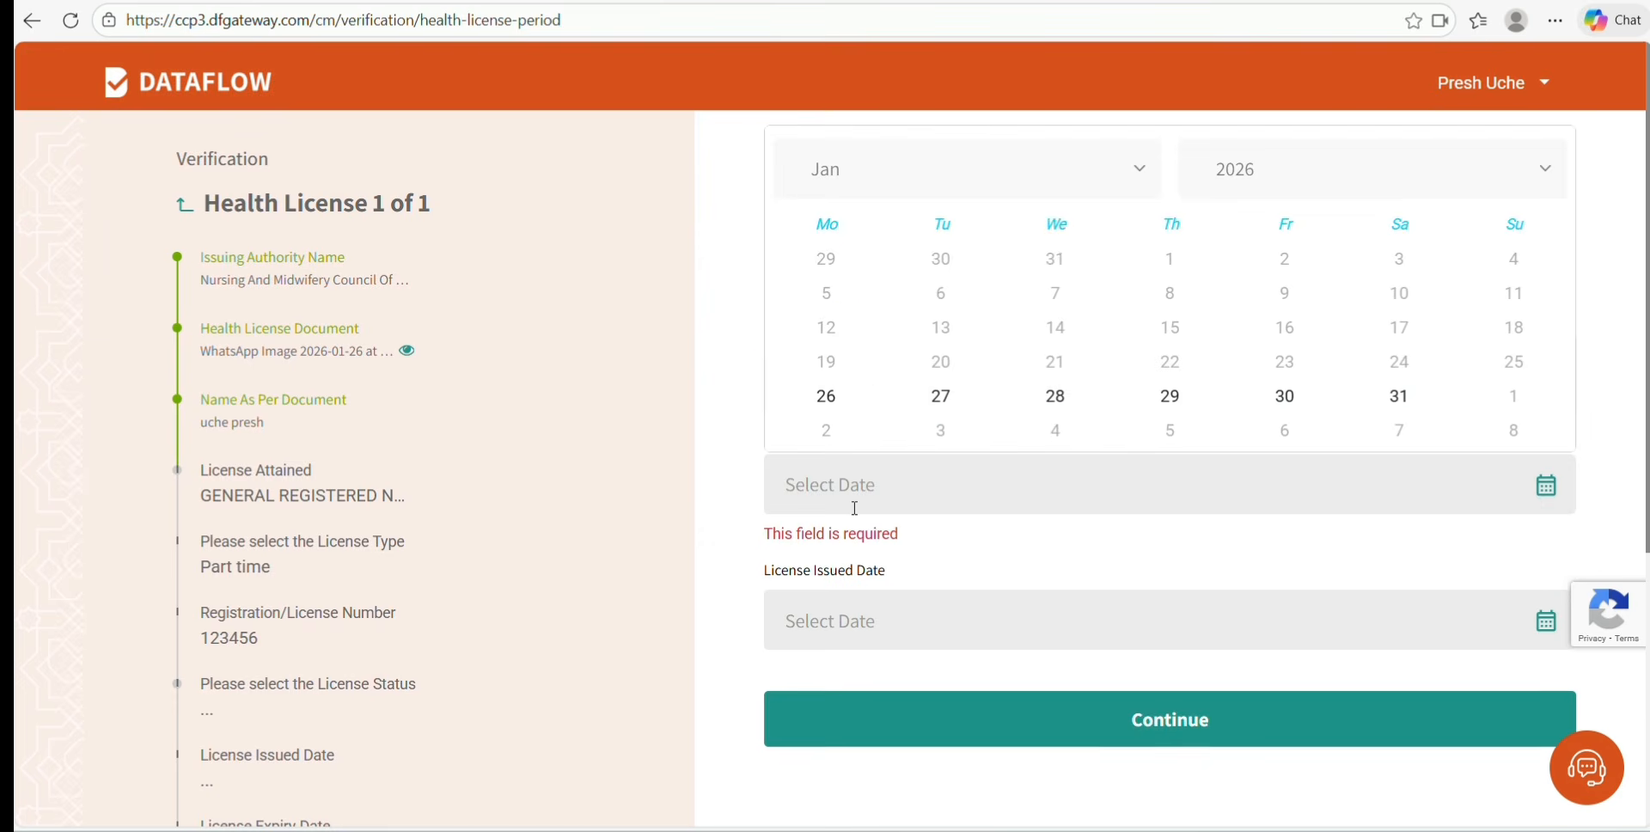
left_click(694, 503)
left_click(838, 489)
left_click(1538, 174)
left_click(1375, 250)
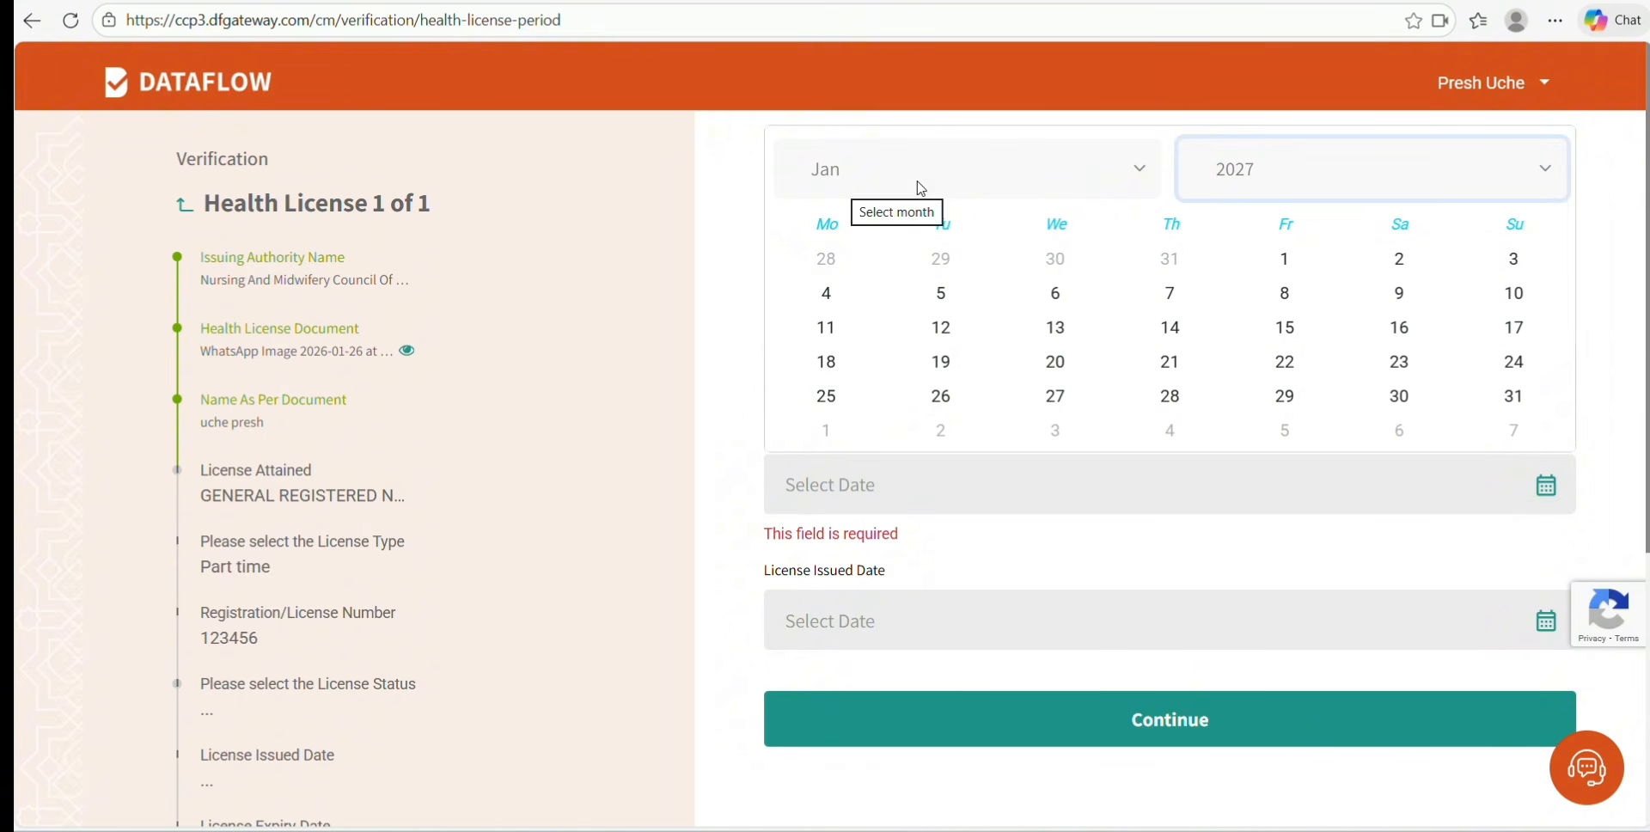
left_click(1521, 398)
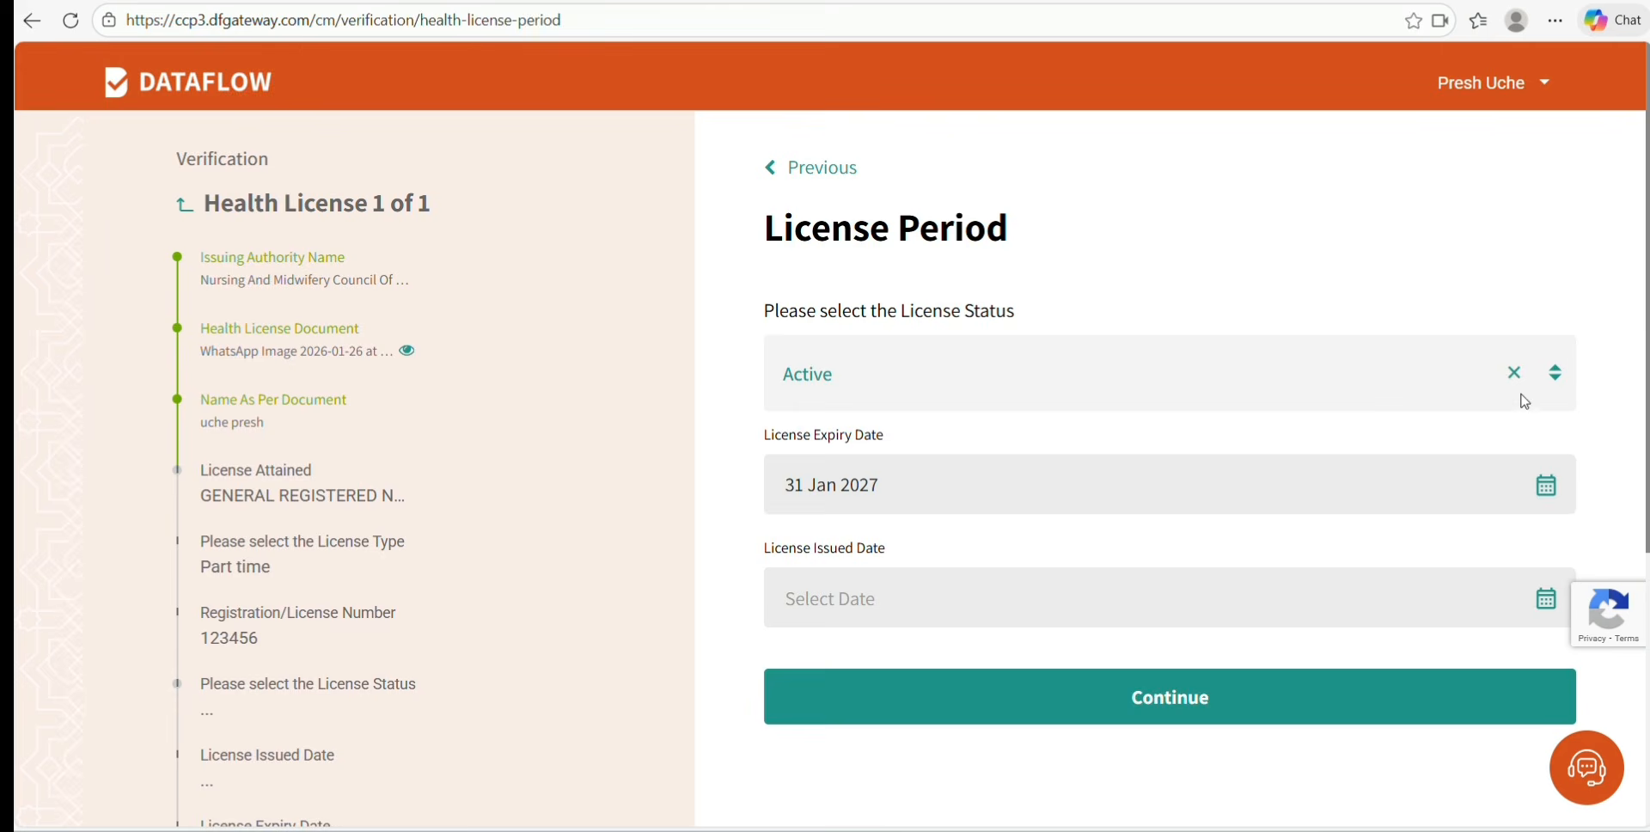
- Set the issued date to 20 Jan 2015 and continue to Supporting documents
left_click(997, 610)
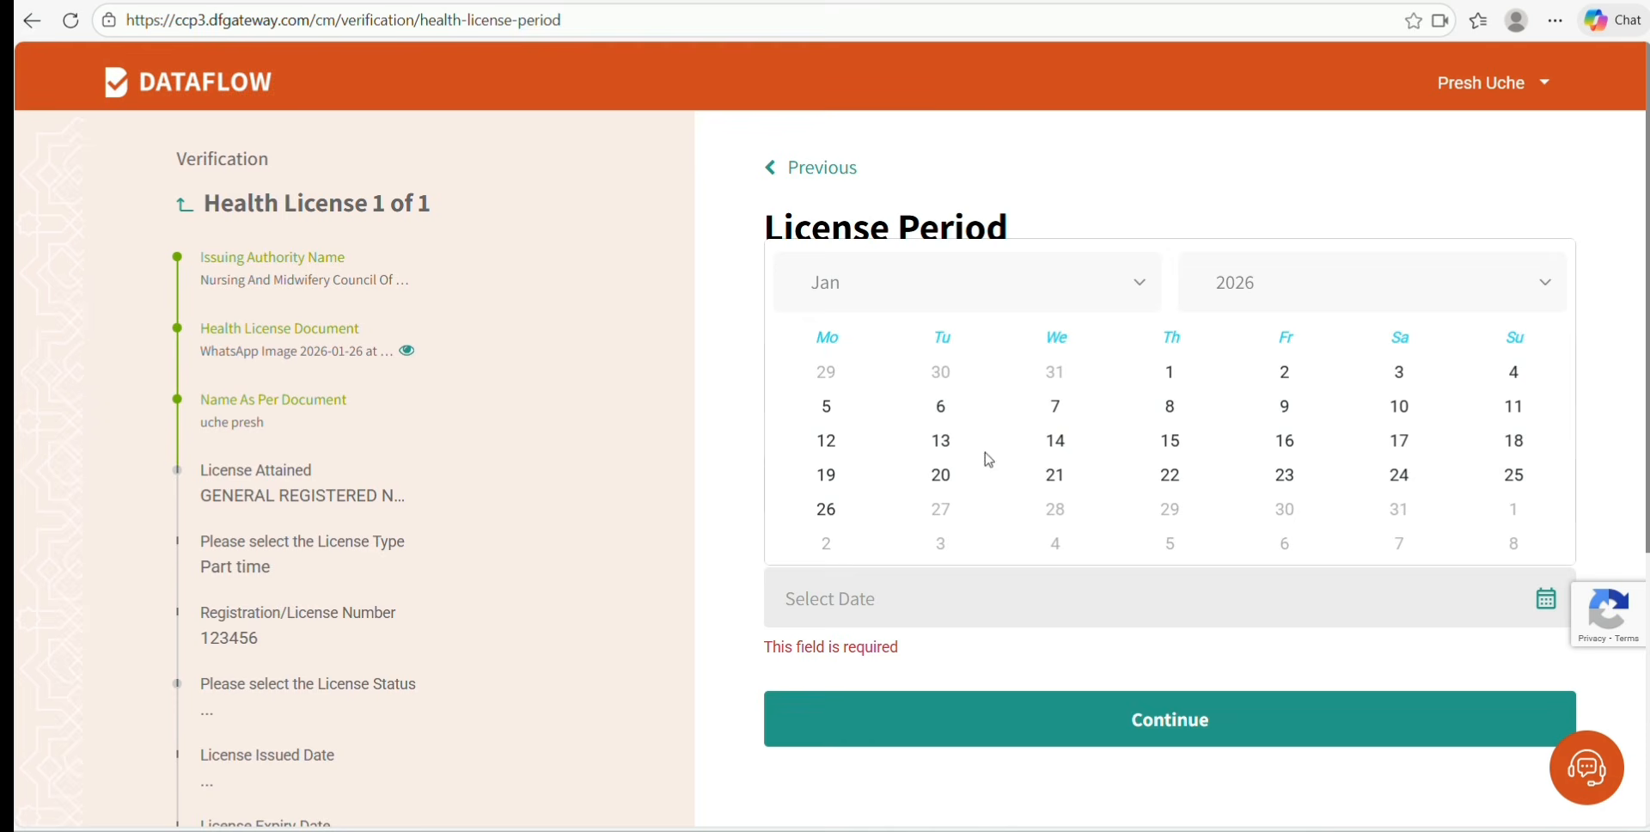
left_click(1459, 281)
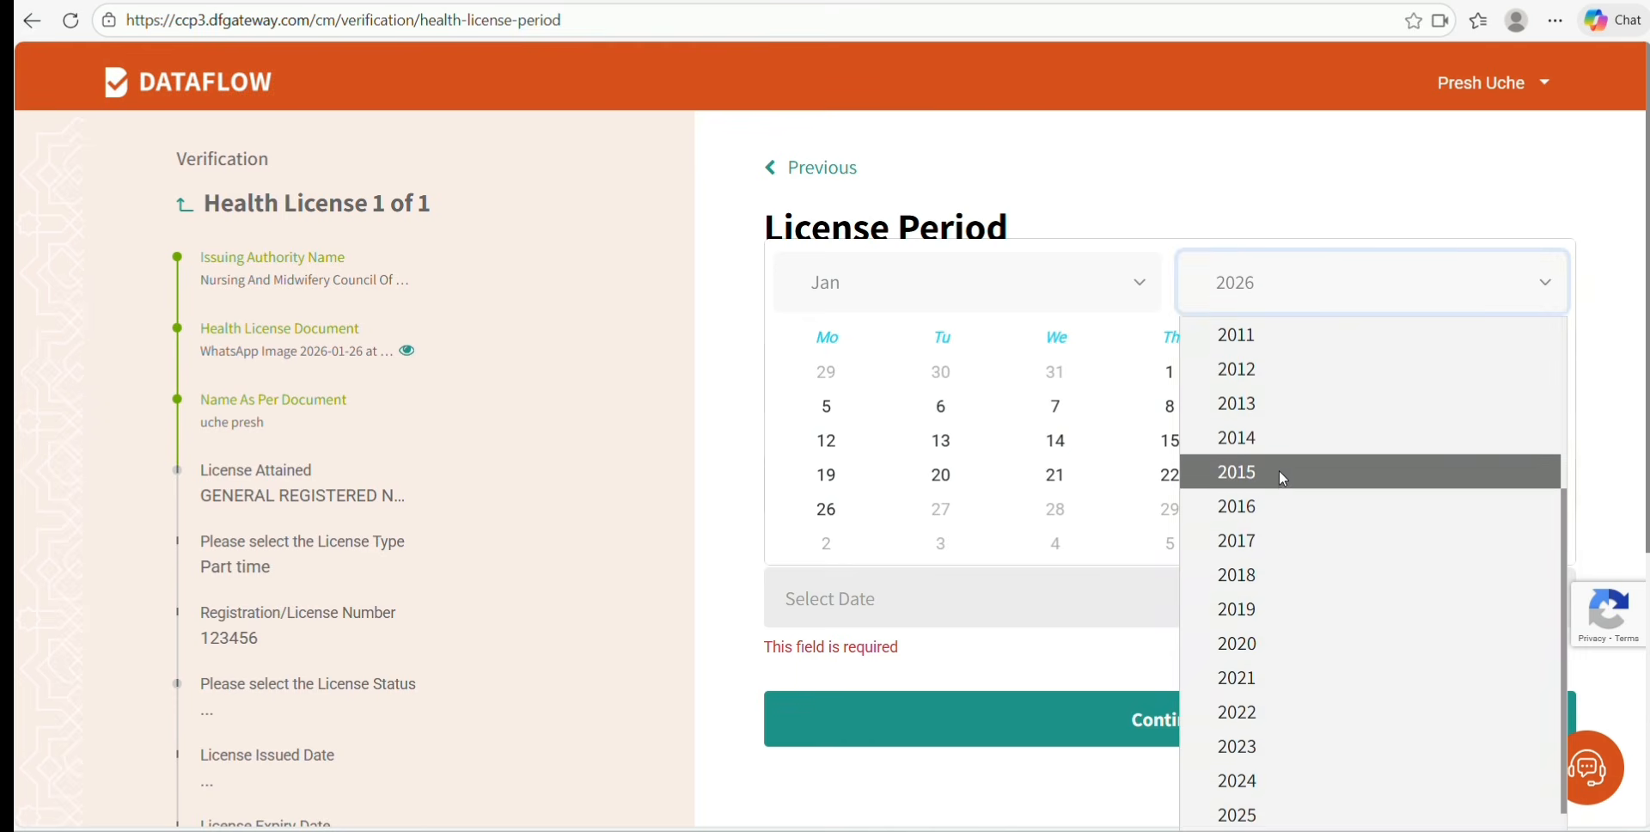
left_click(1283, 483)
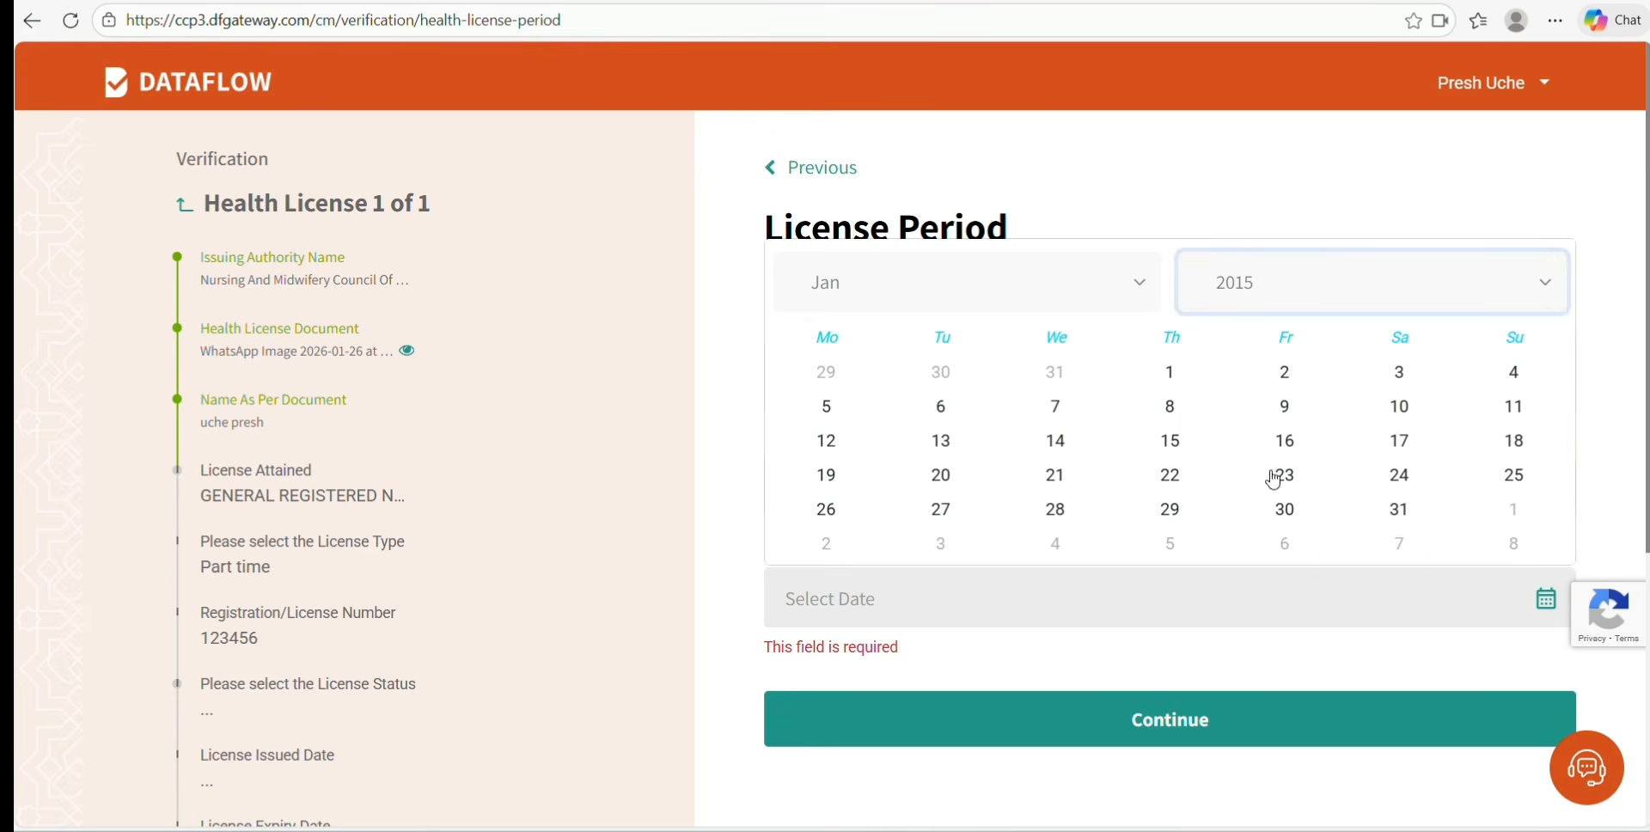
left_click(943, 478)
left_click(1196, 710)
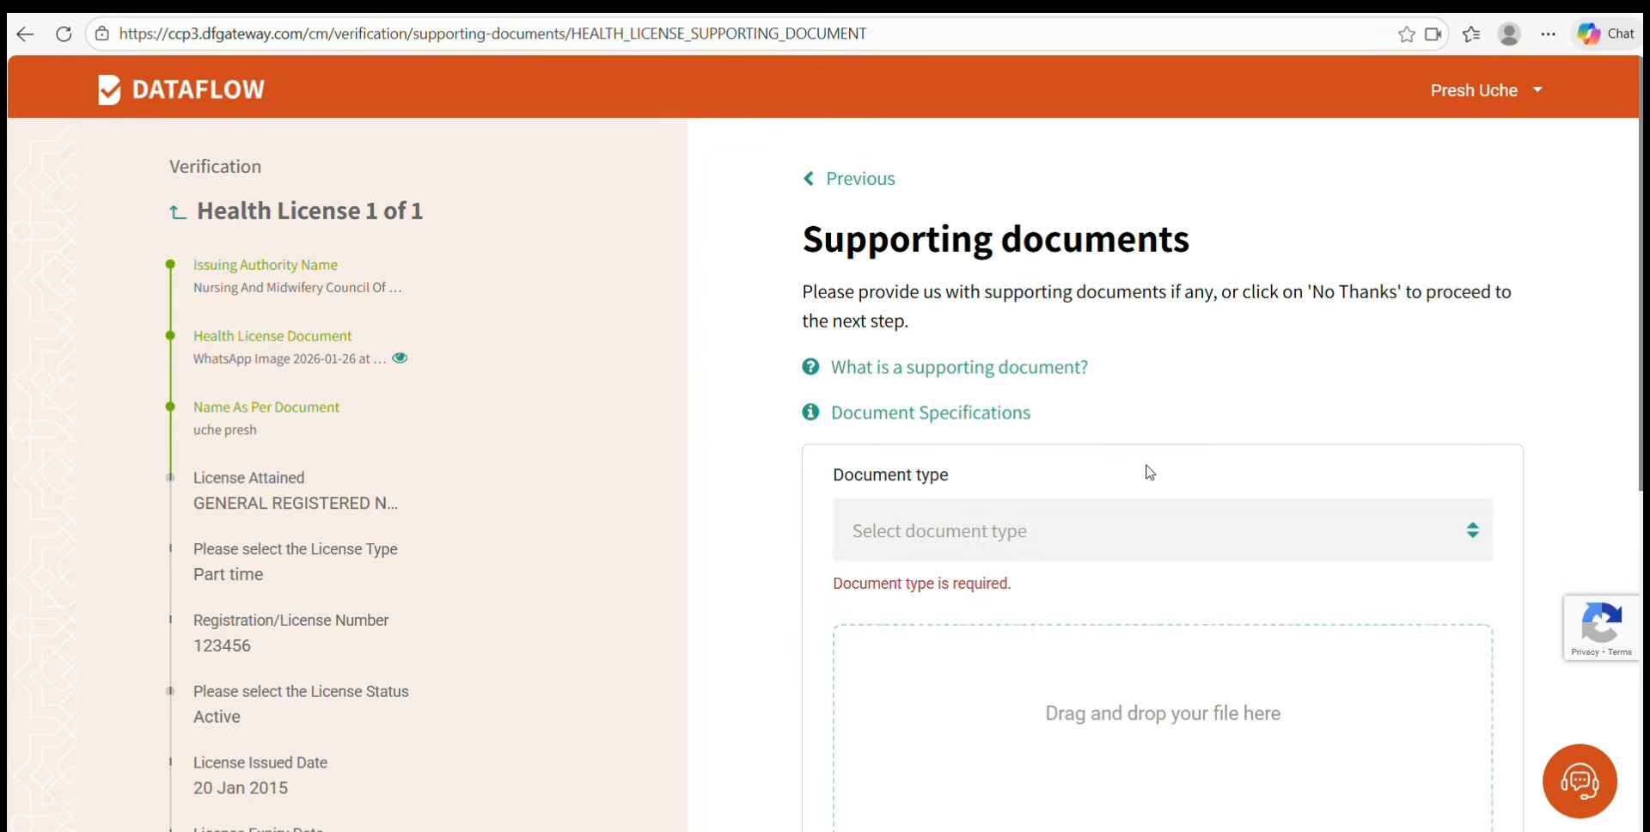
- Choose Backside Copy Of Health License as the supporting document type
scroll(1148, 471, "down", 4)
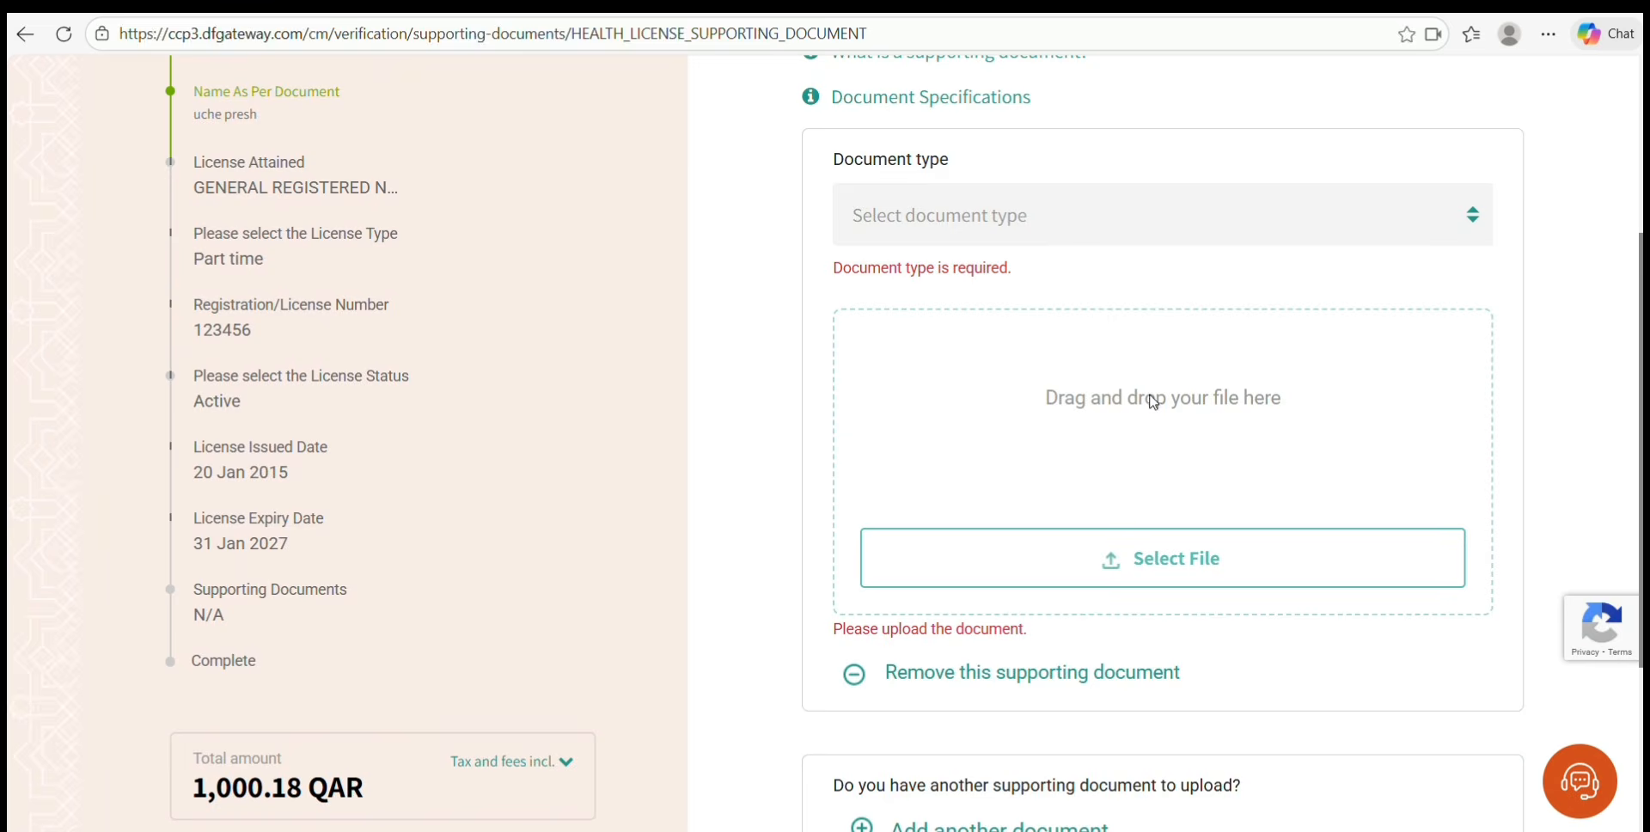
scroll(1152, 401, "up", 3)
left_click(1128, 442)
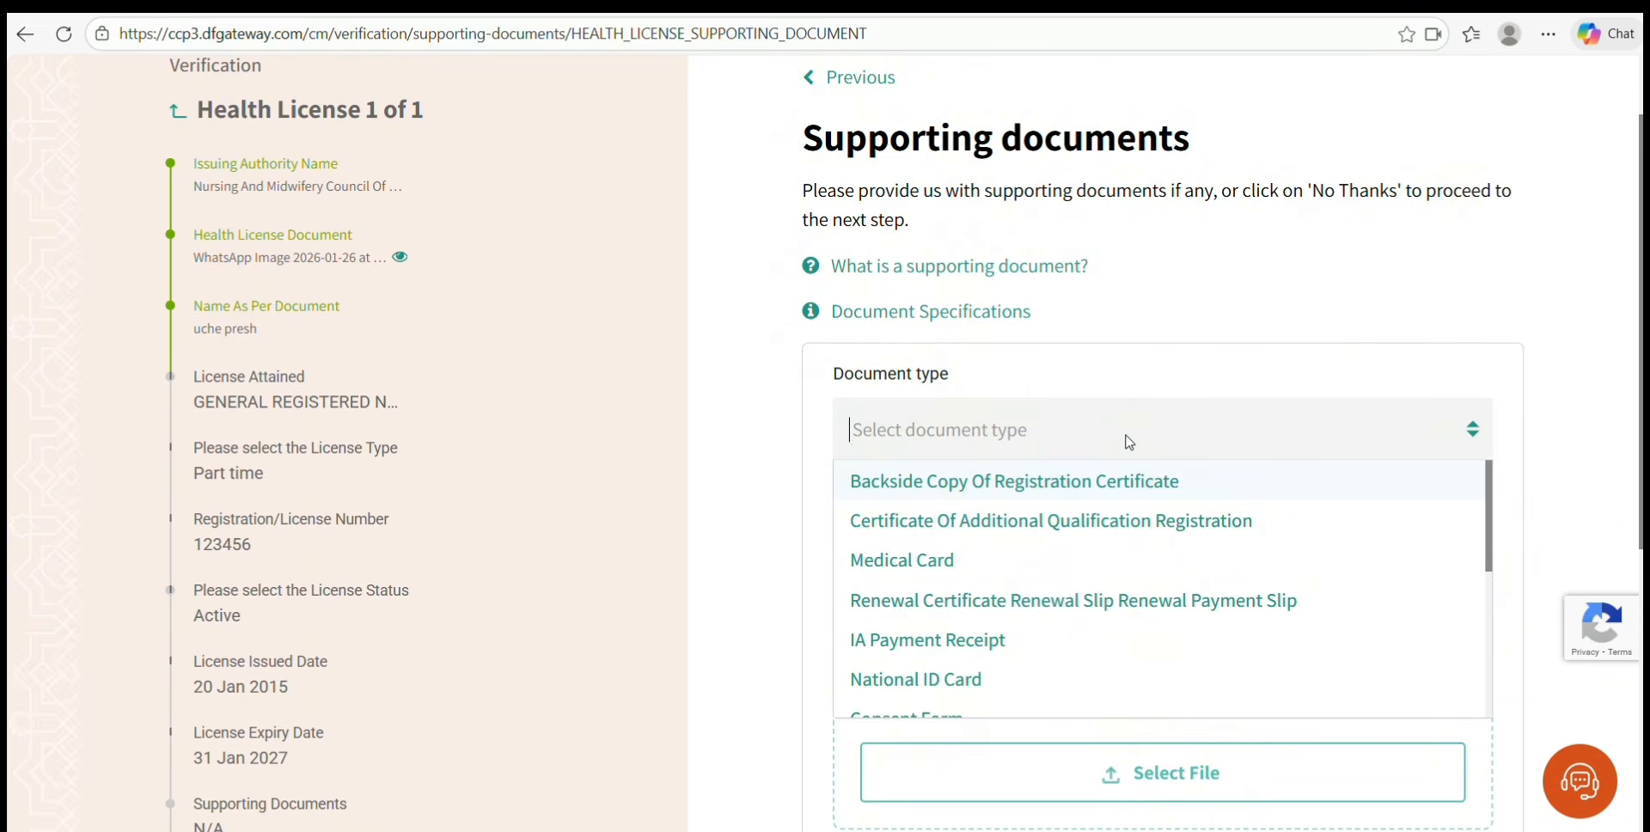
type("li")
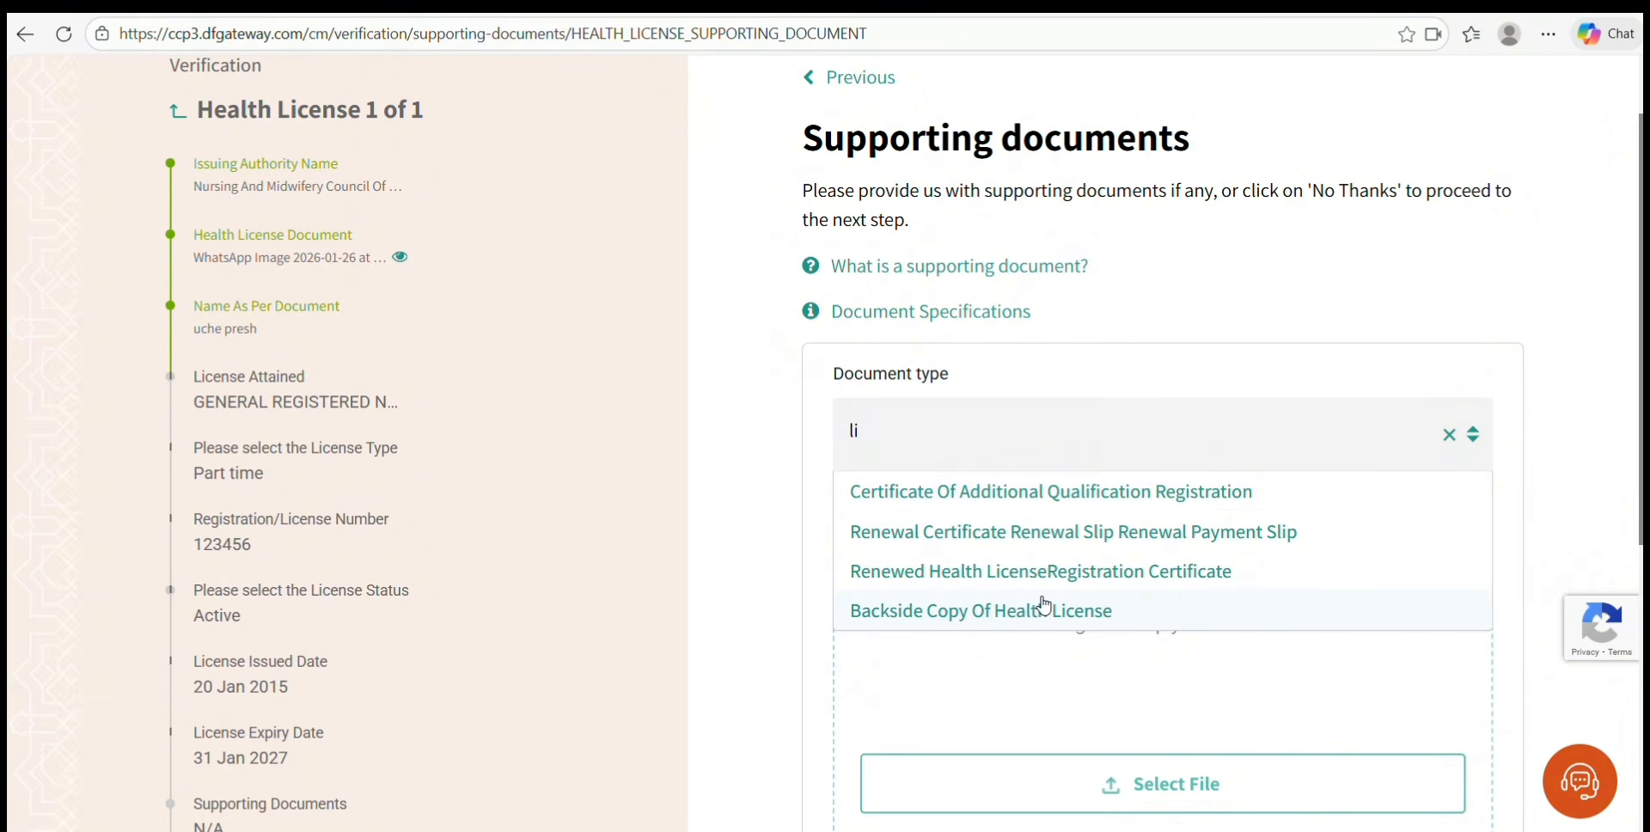
scroll(1048, 606, "down", 2)
scroll(1057, 571, "up", 2)
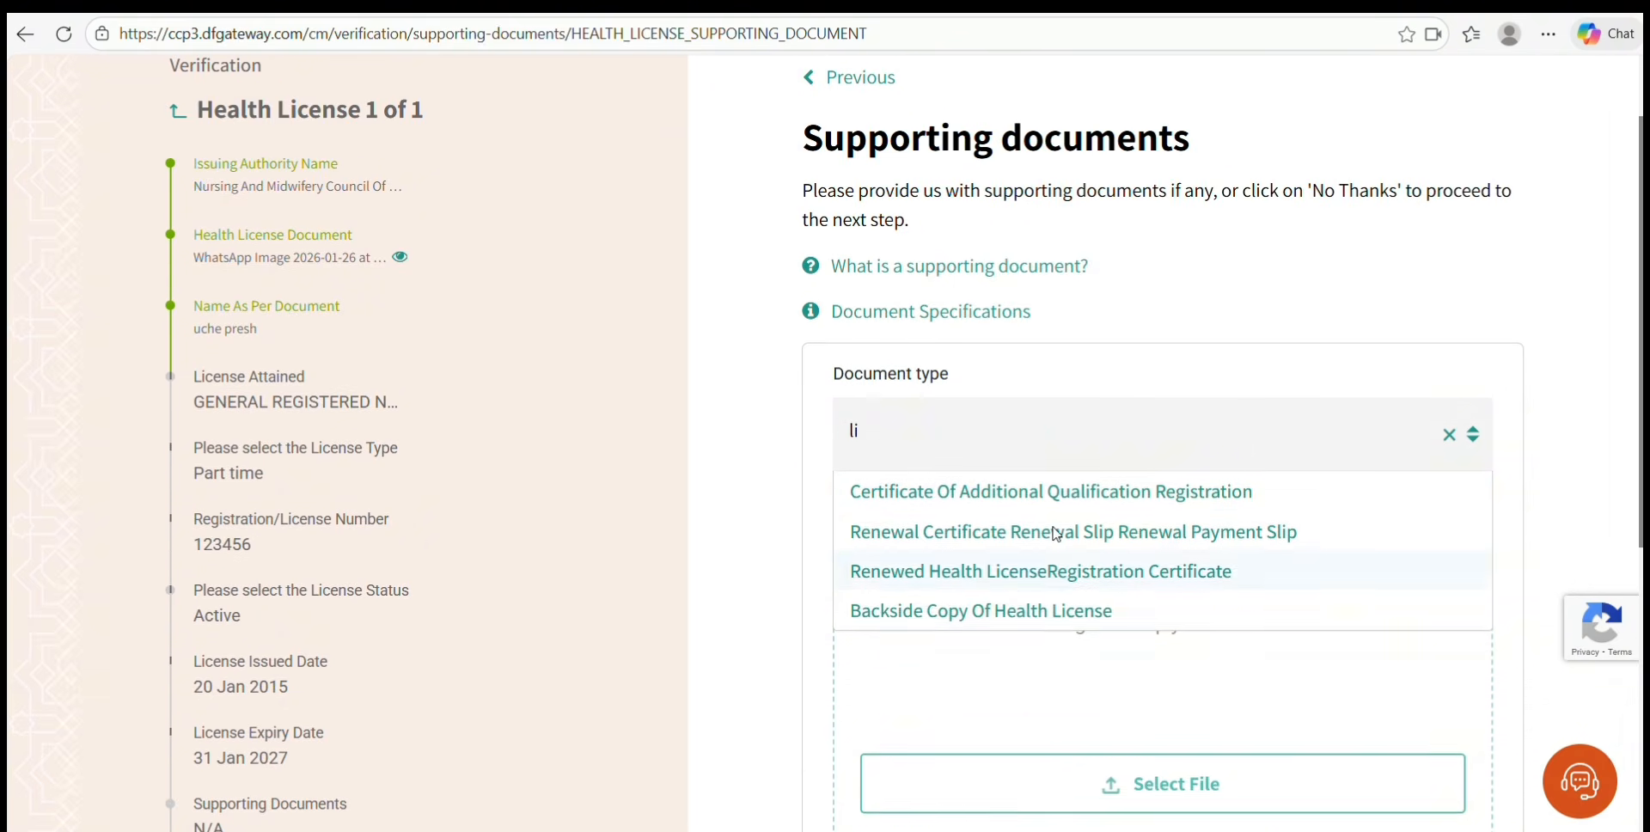
left_click(1055, 612)
left_click(1168, 761)
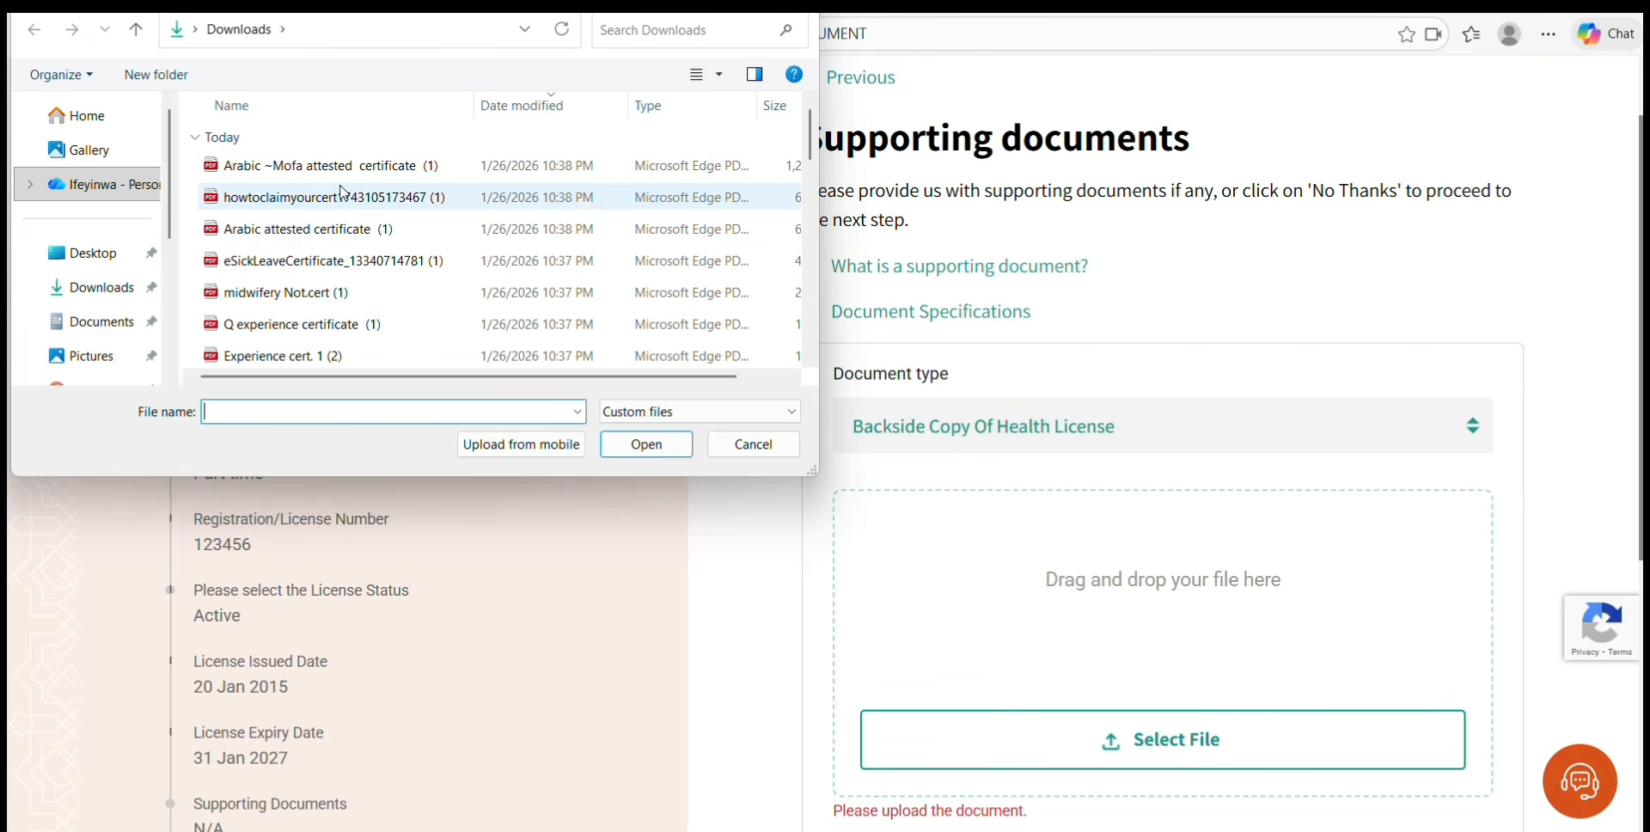
left_click(403, 208)
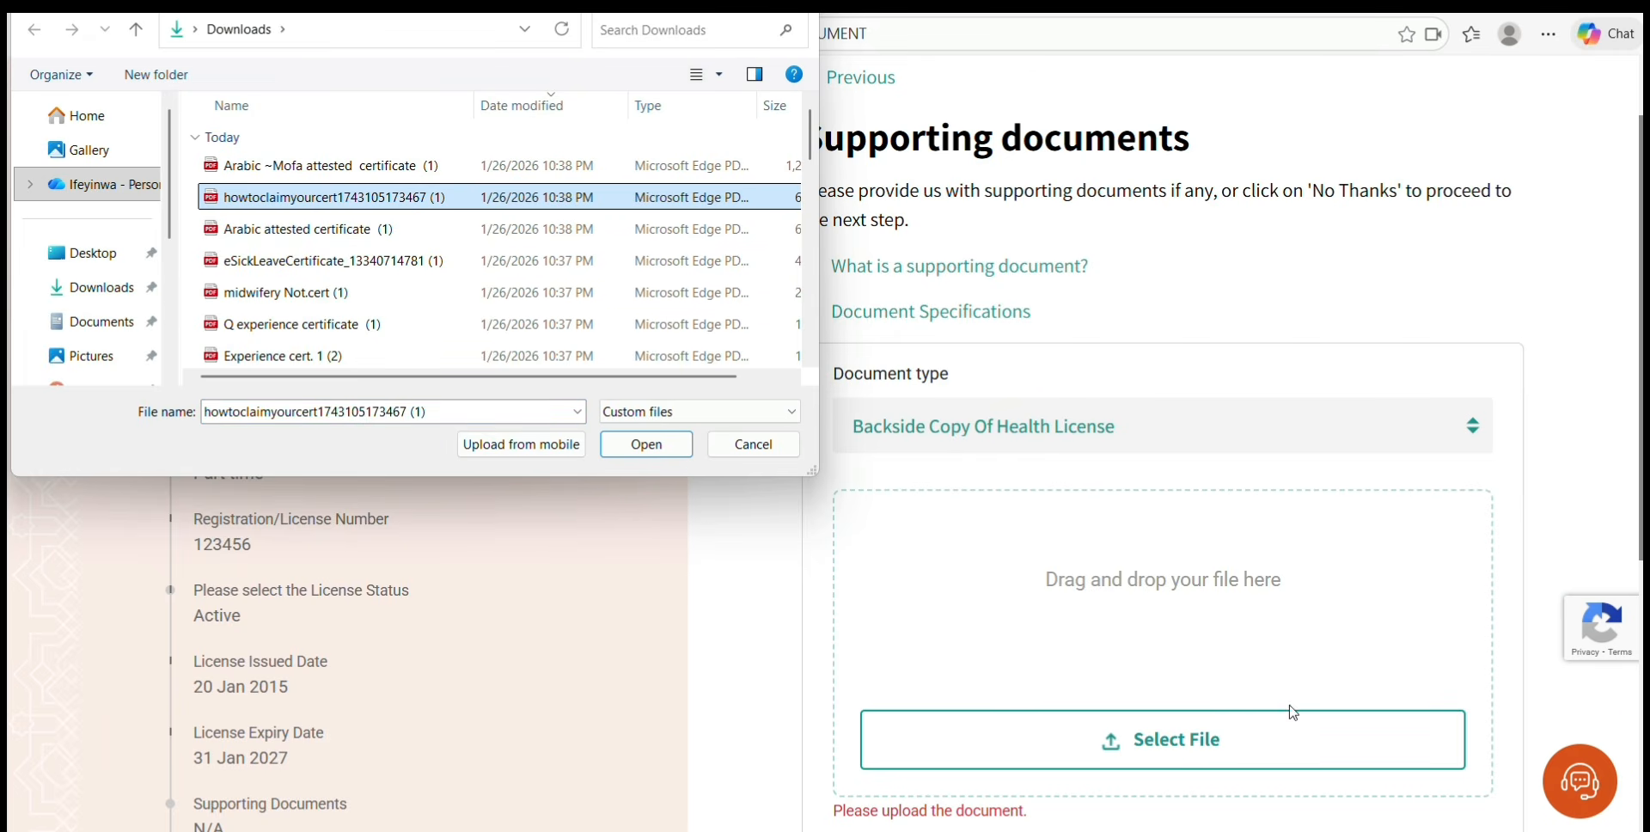
left_click(646, 444)
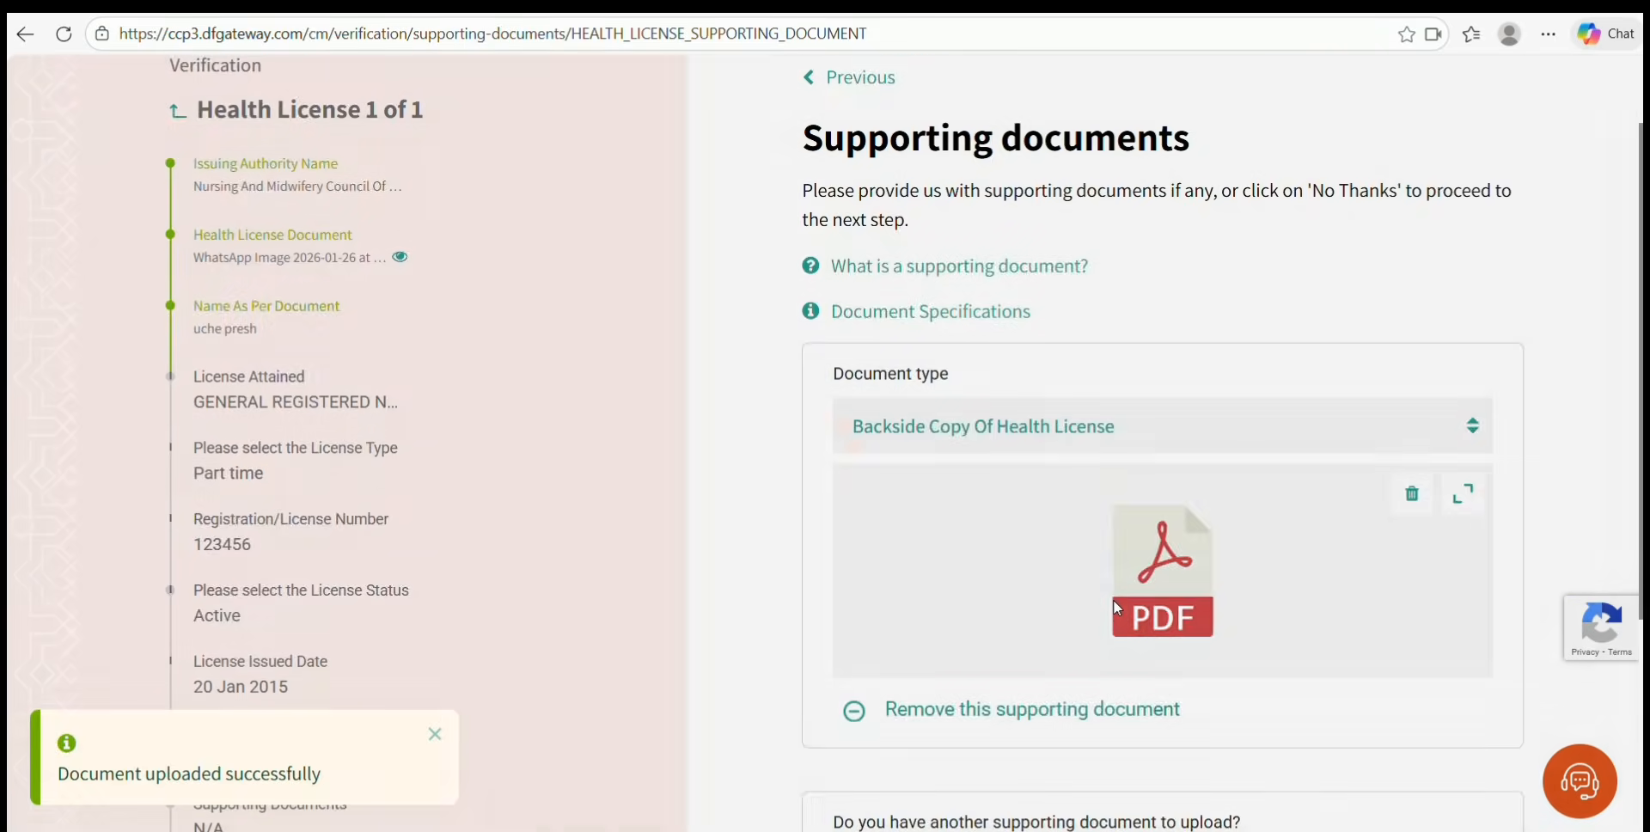
scroll(1115, 607, "down", 4)
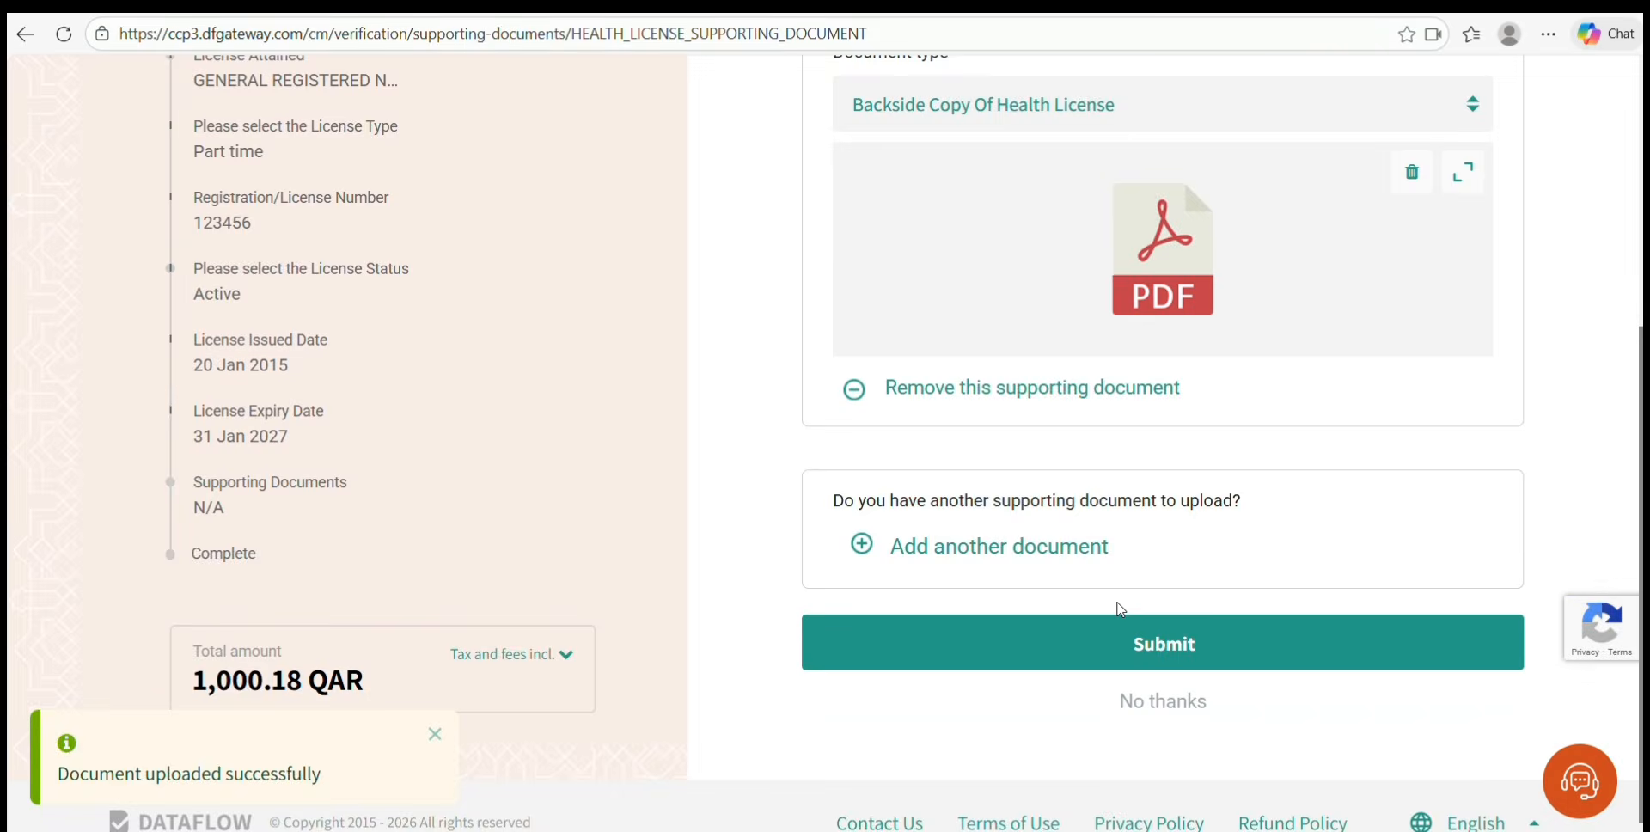
left_click(1152, 646)
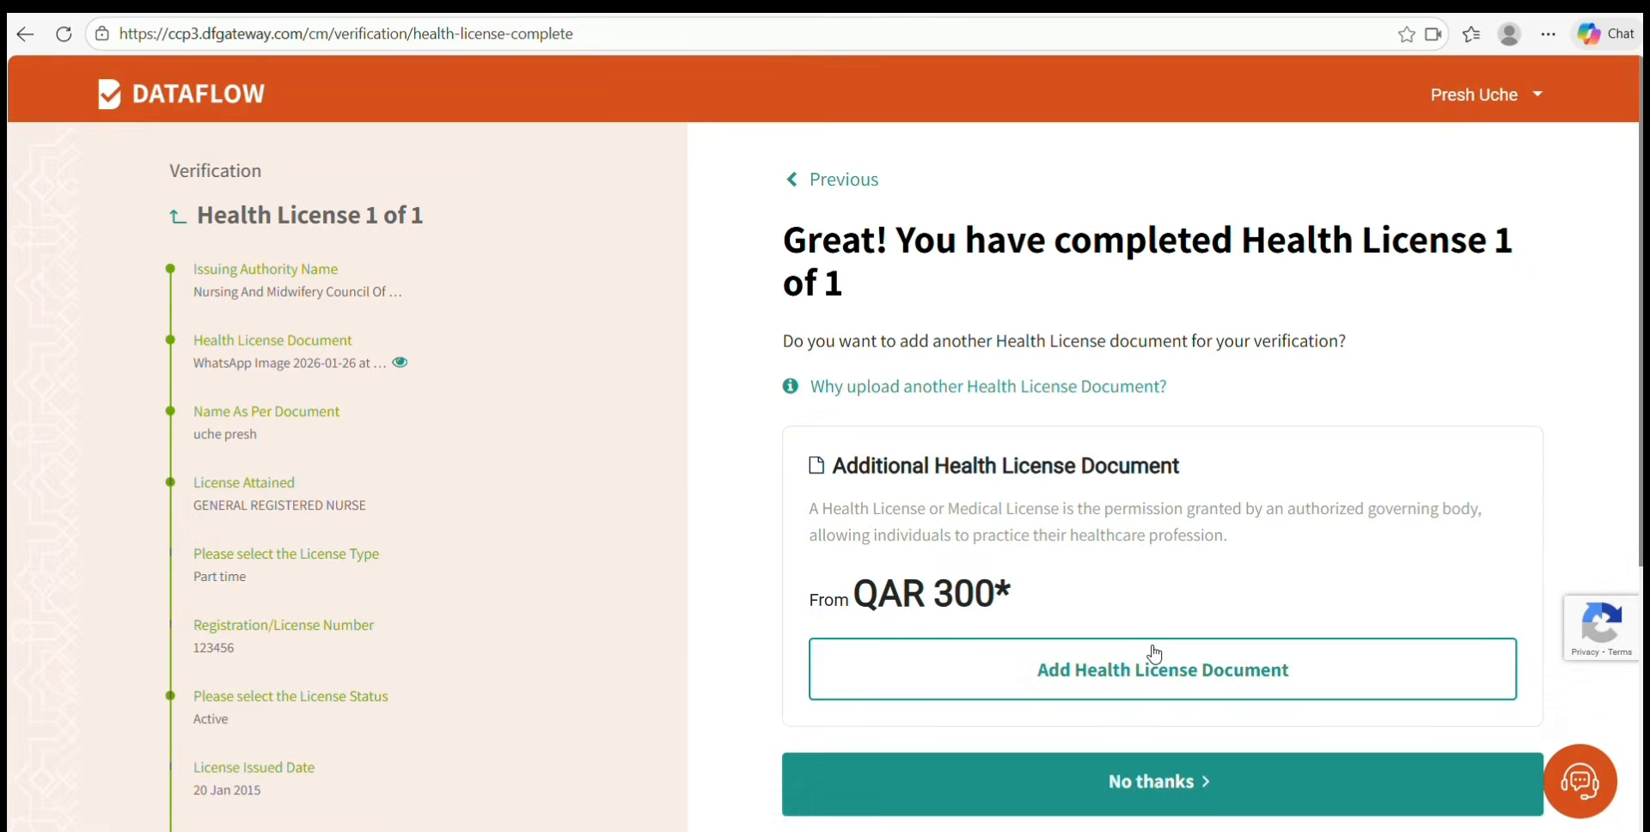
- Decline adding another health license and review the Authority Specific Requirements page
scroll(1153, 653, "down", 1)
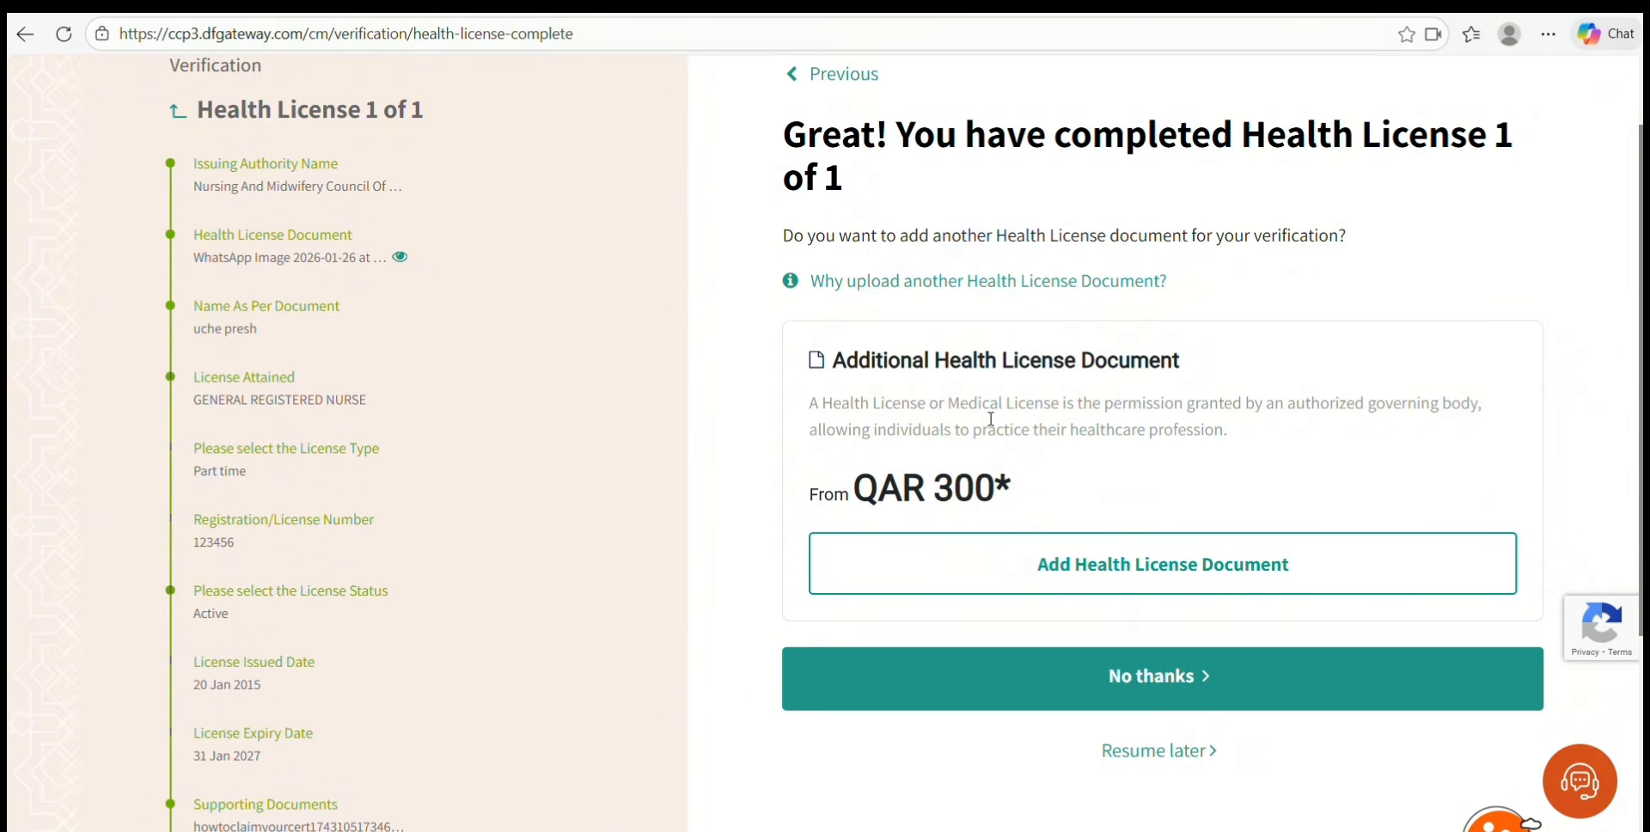
left_click(1196, 683)
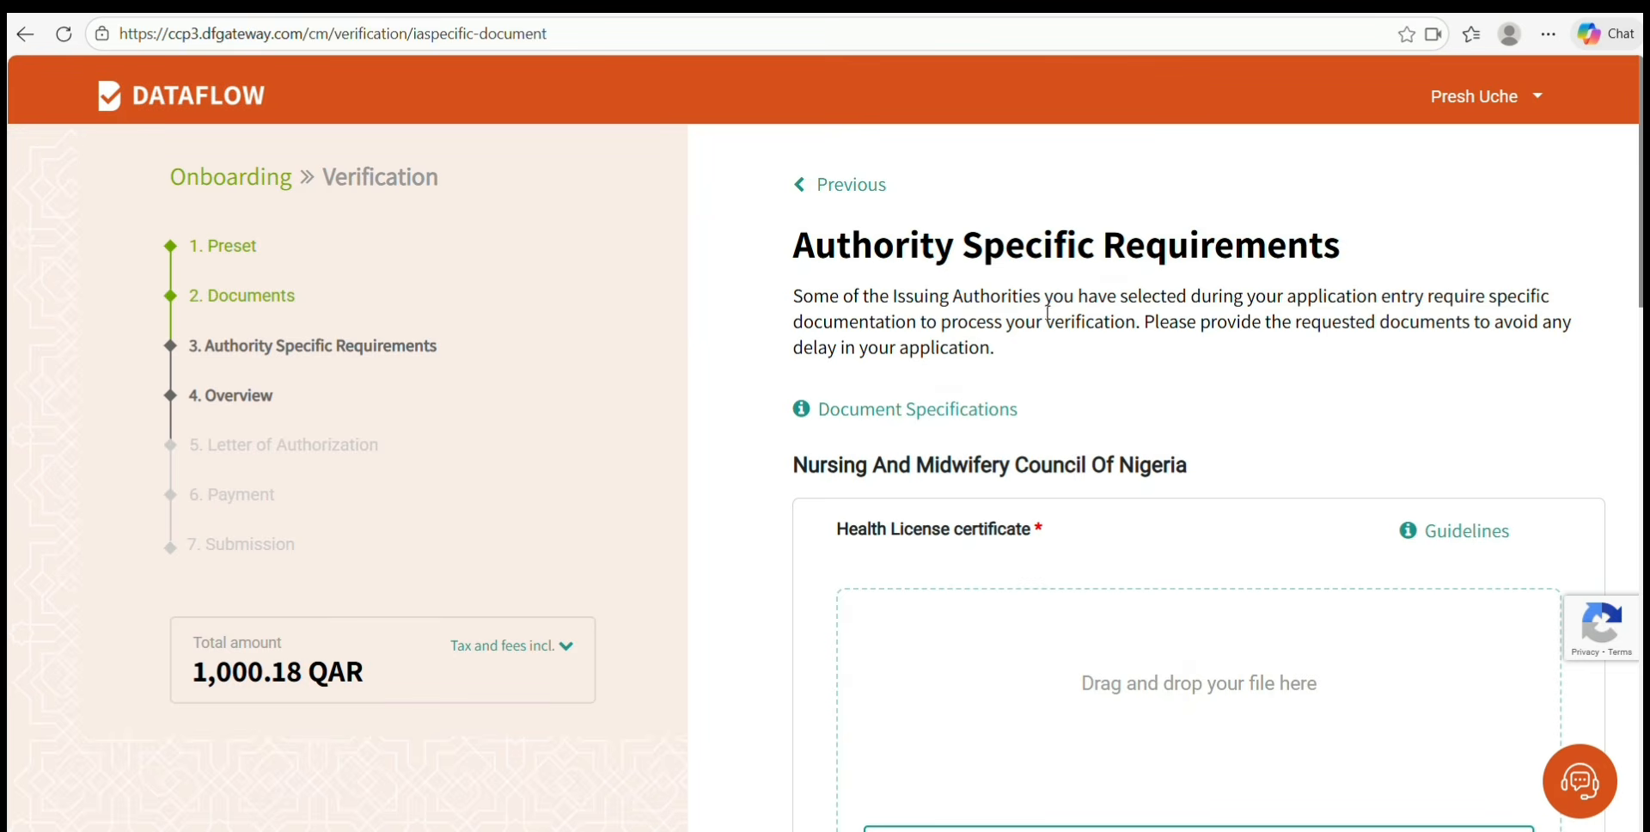
scroll(1004, 612, "down", 5)
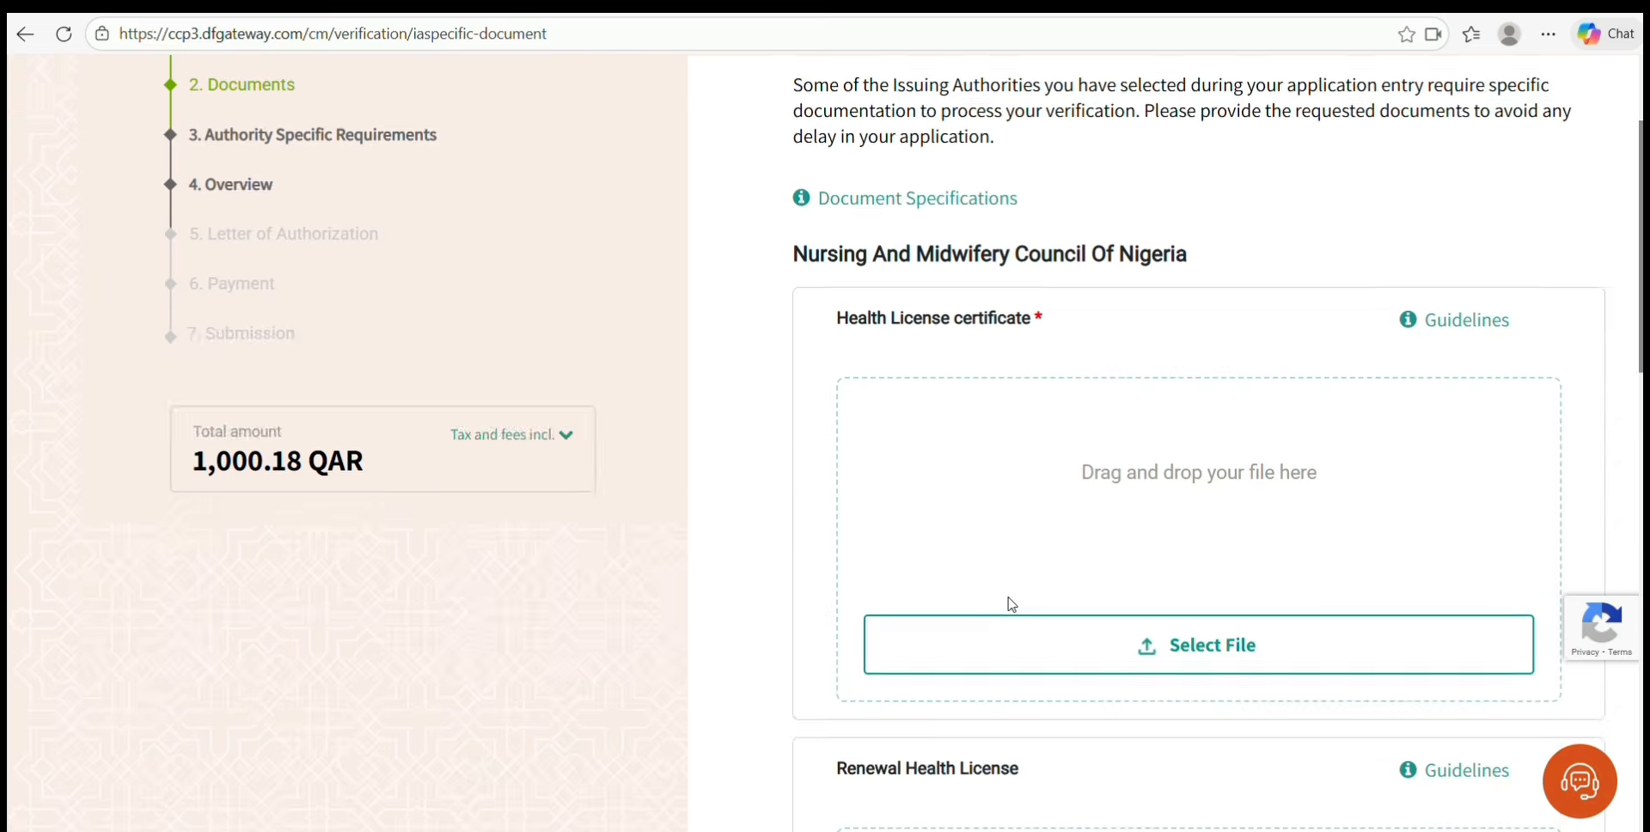
scroll(1007, 606, "up", 4)
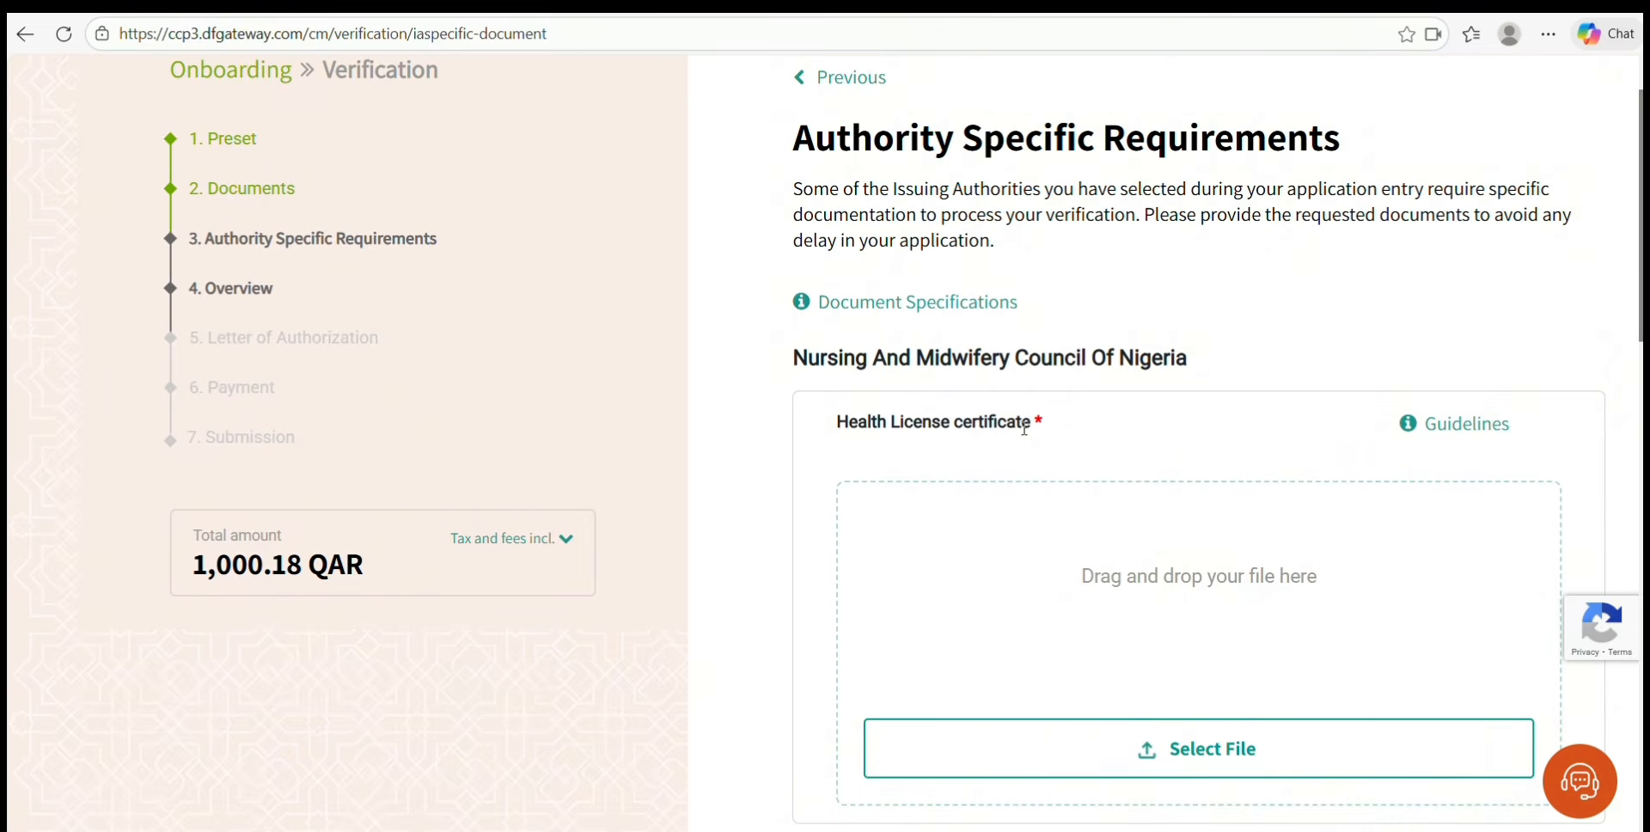
scroll(1191, 639, "down", 3)
scroll(1189, 646, "down", 3)
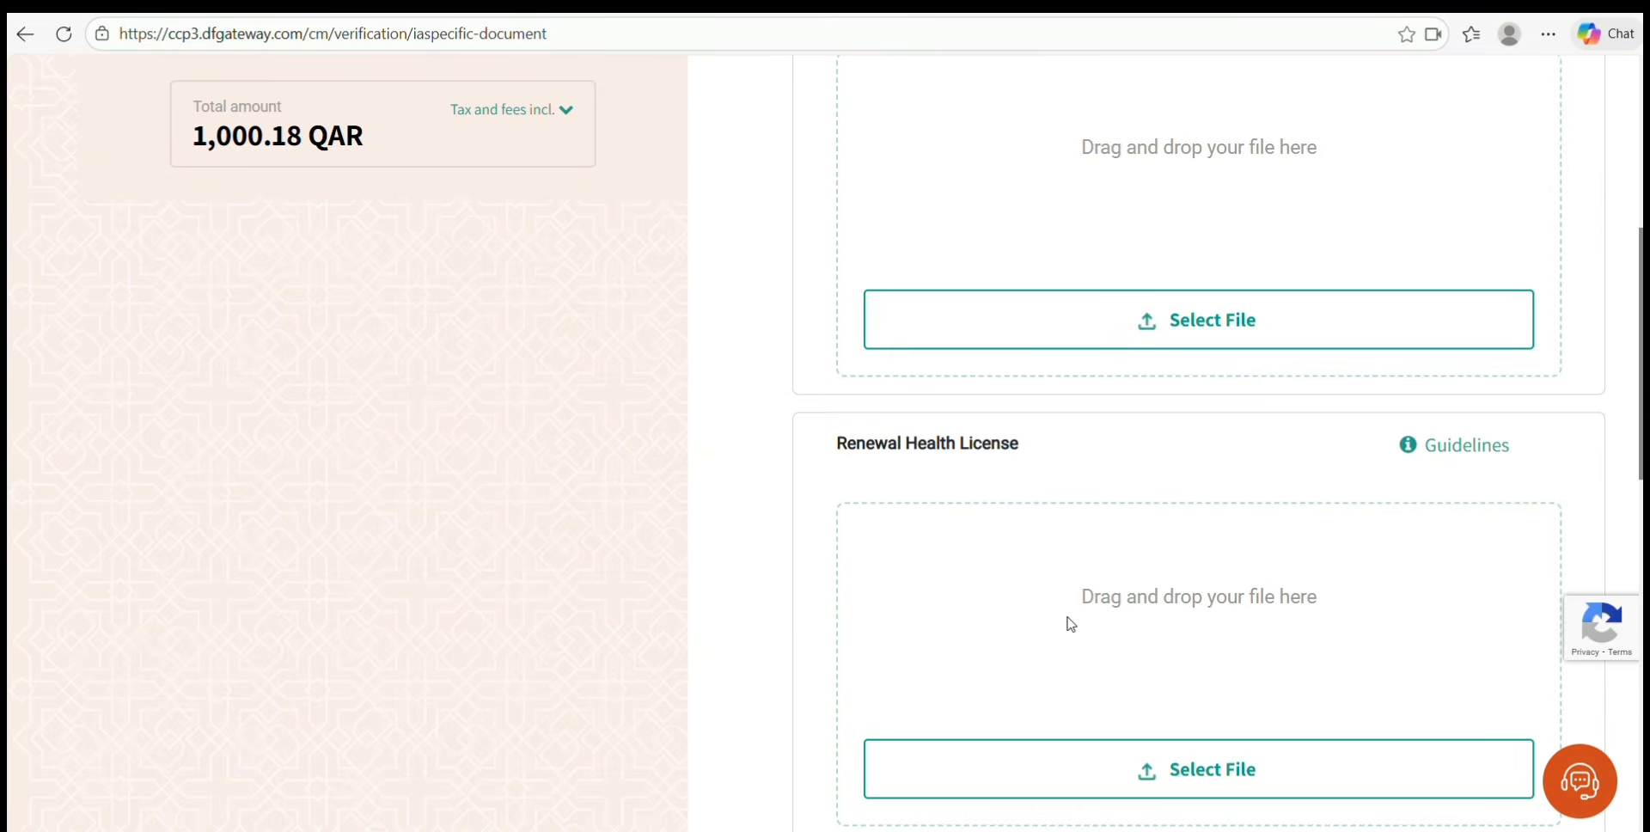
scroll(1182, 637, "down", 10)
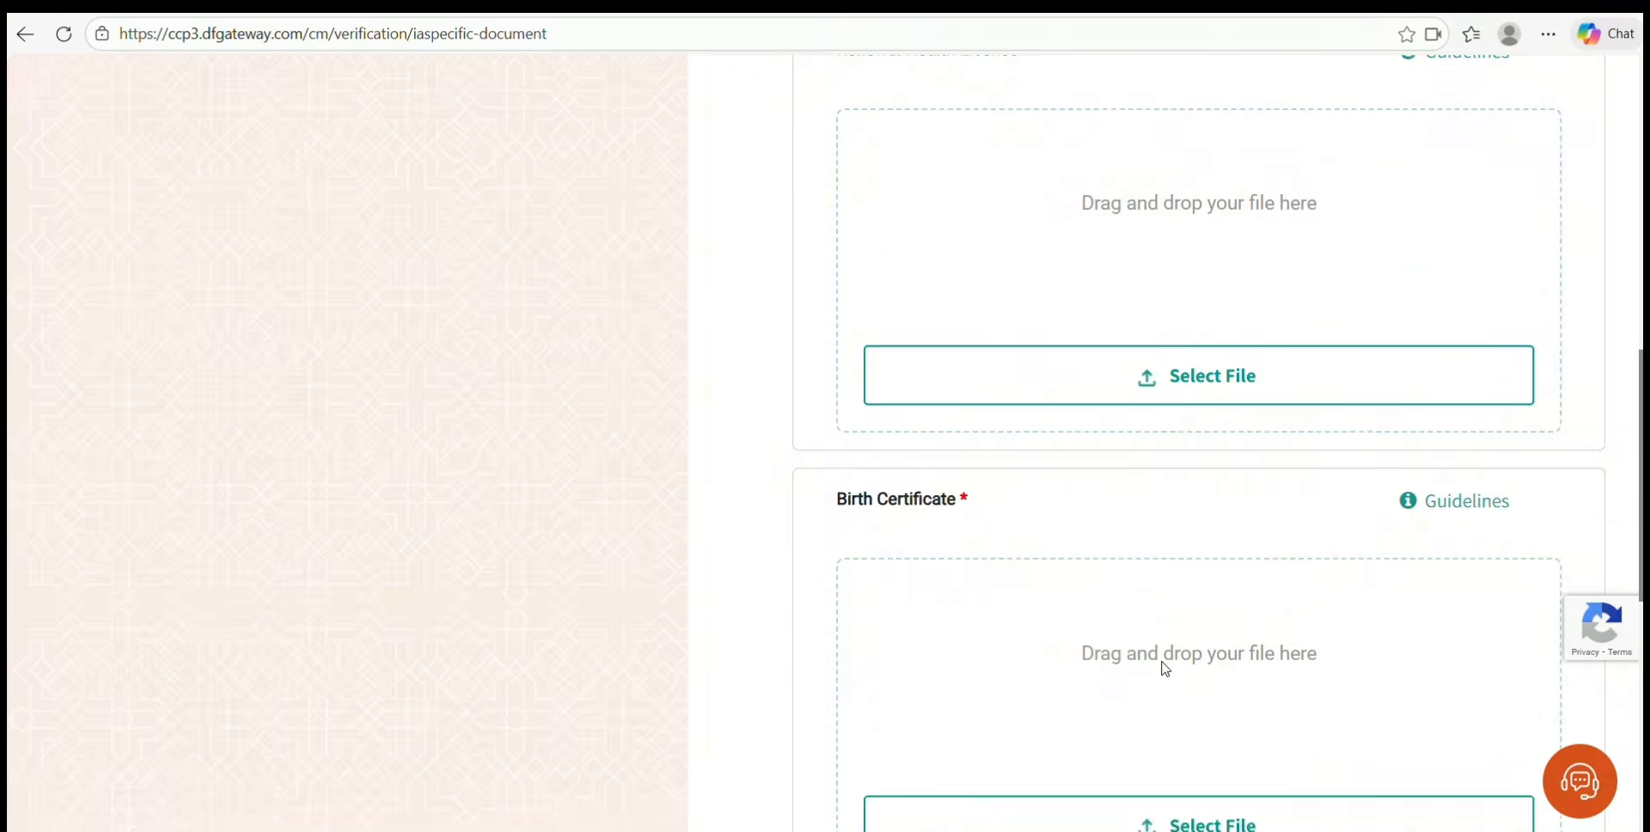
scroll(1164, 668, "down", 1)
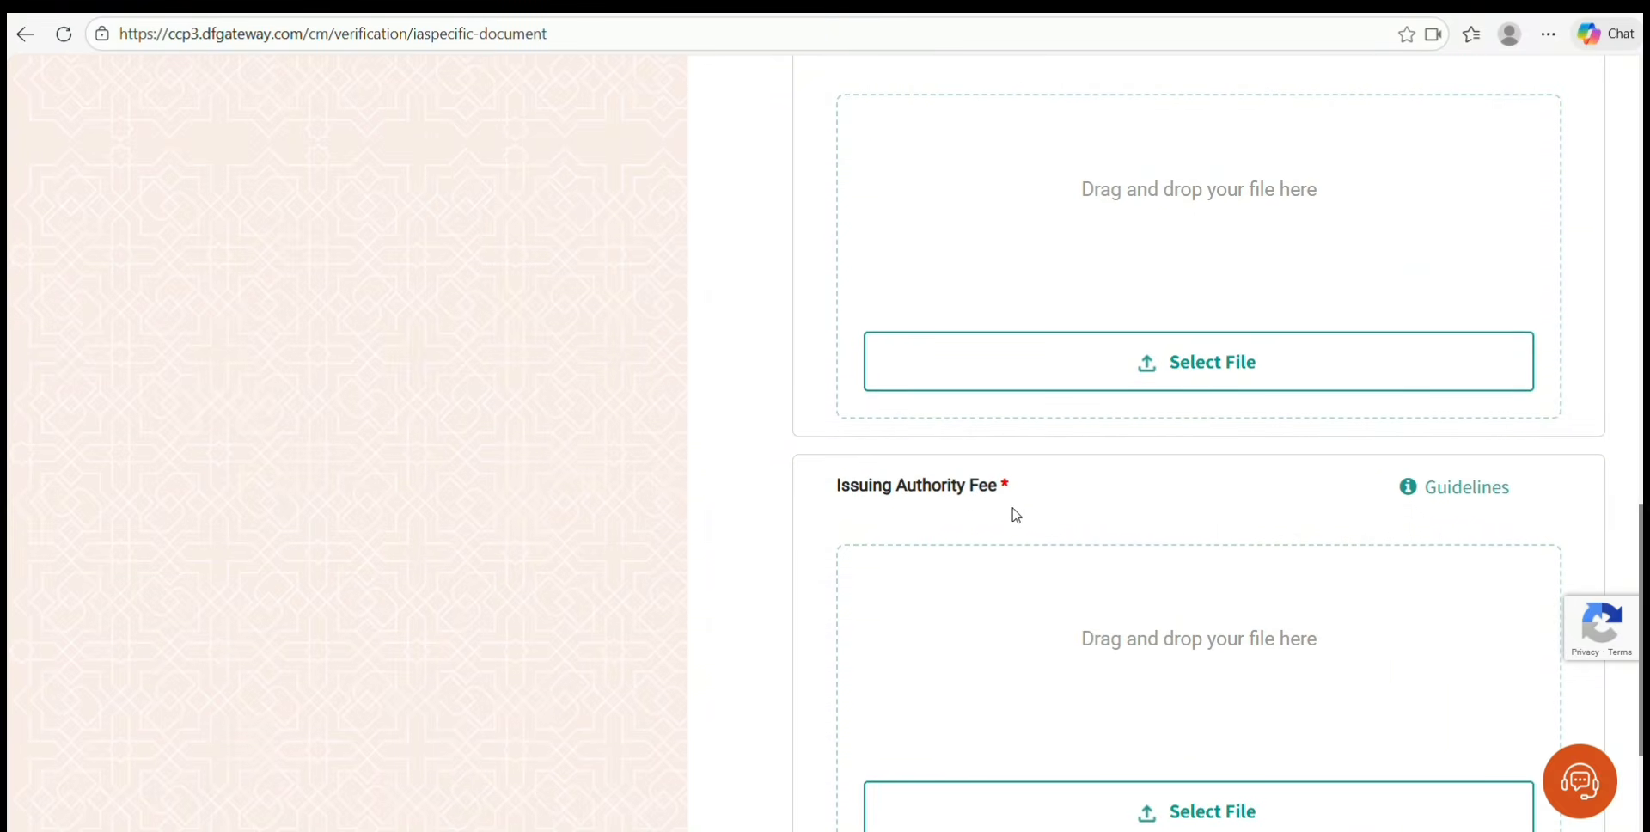
scroll(1017, 557, "down", 1)
scroll(1017, 557, "down", 2)
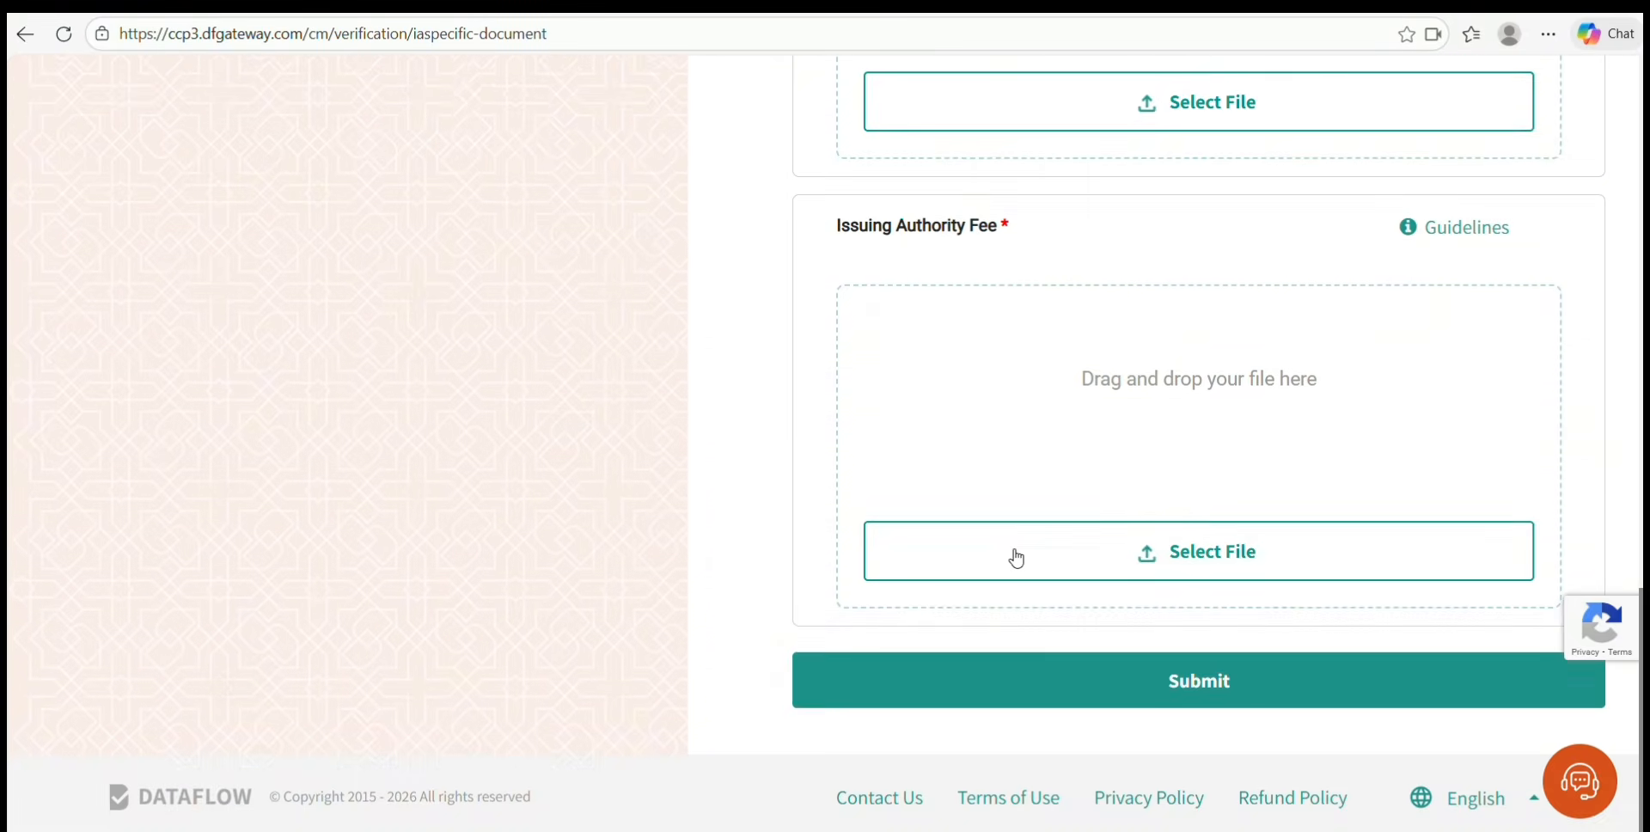
scroll(1016, 557, "up", 18)
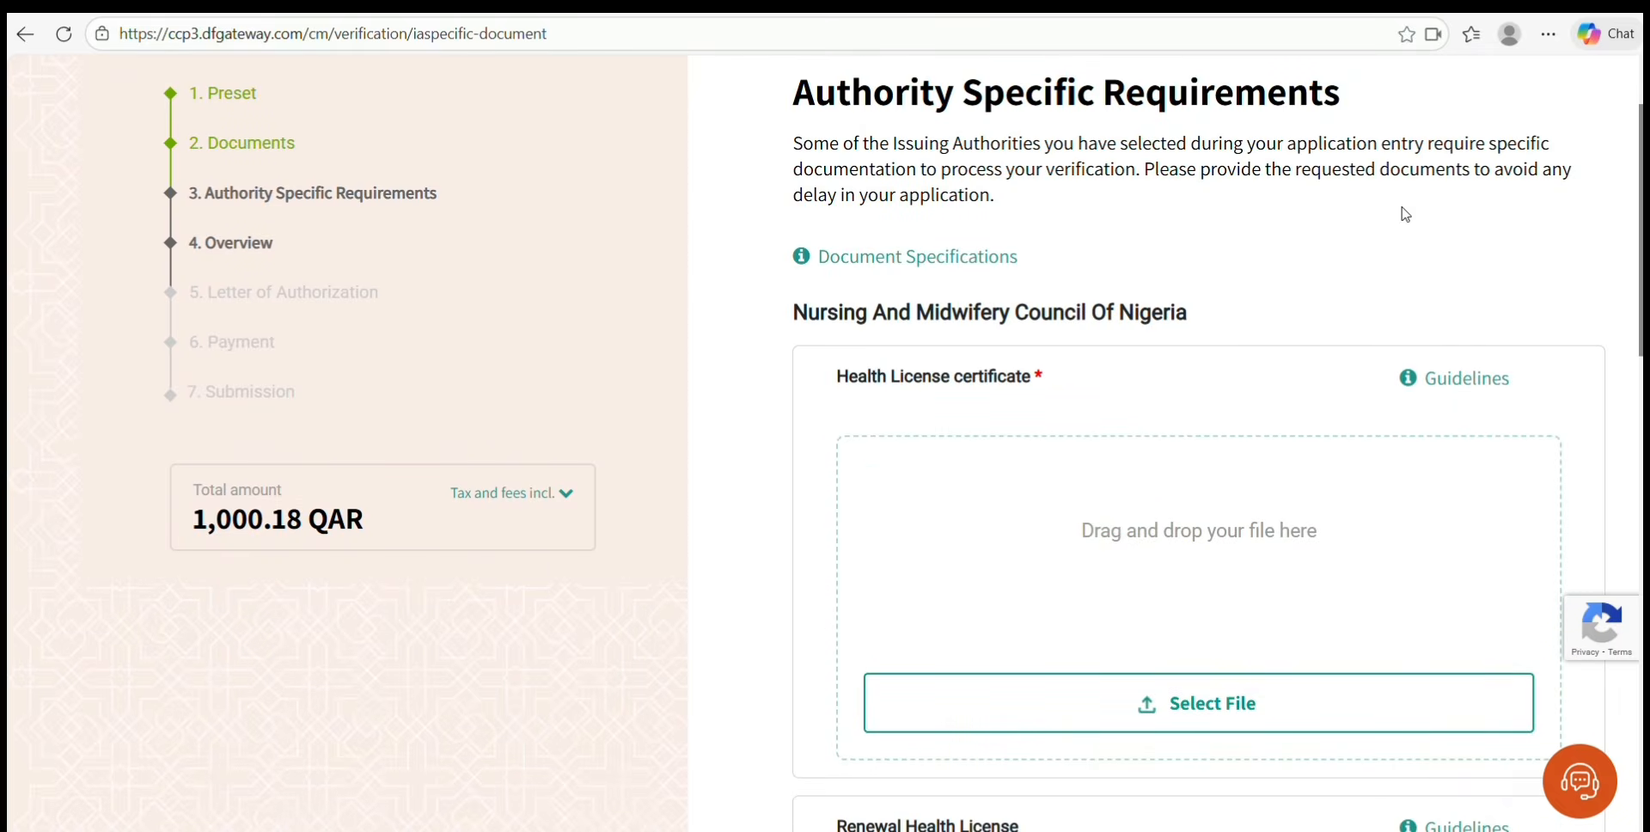
scroll(1204, 397, "down", 7)
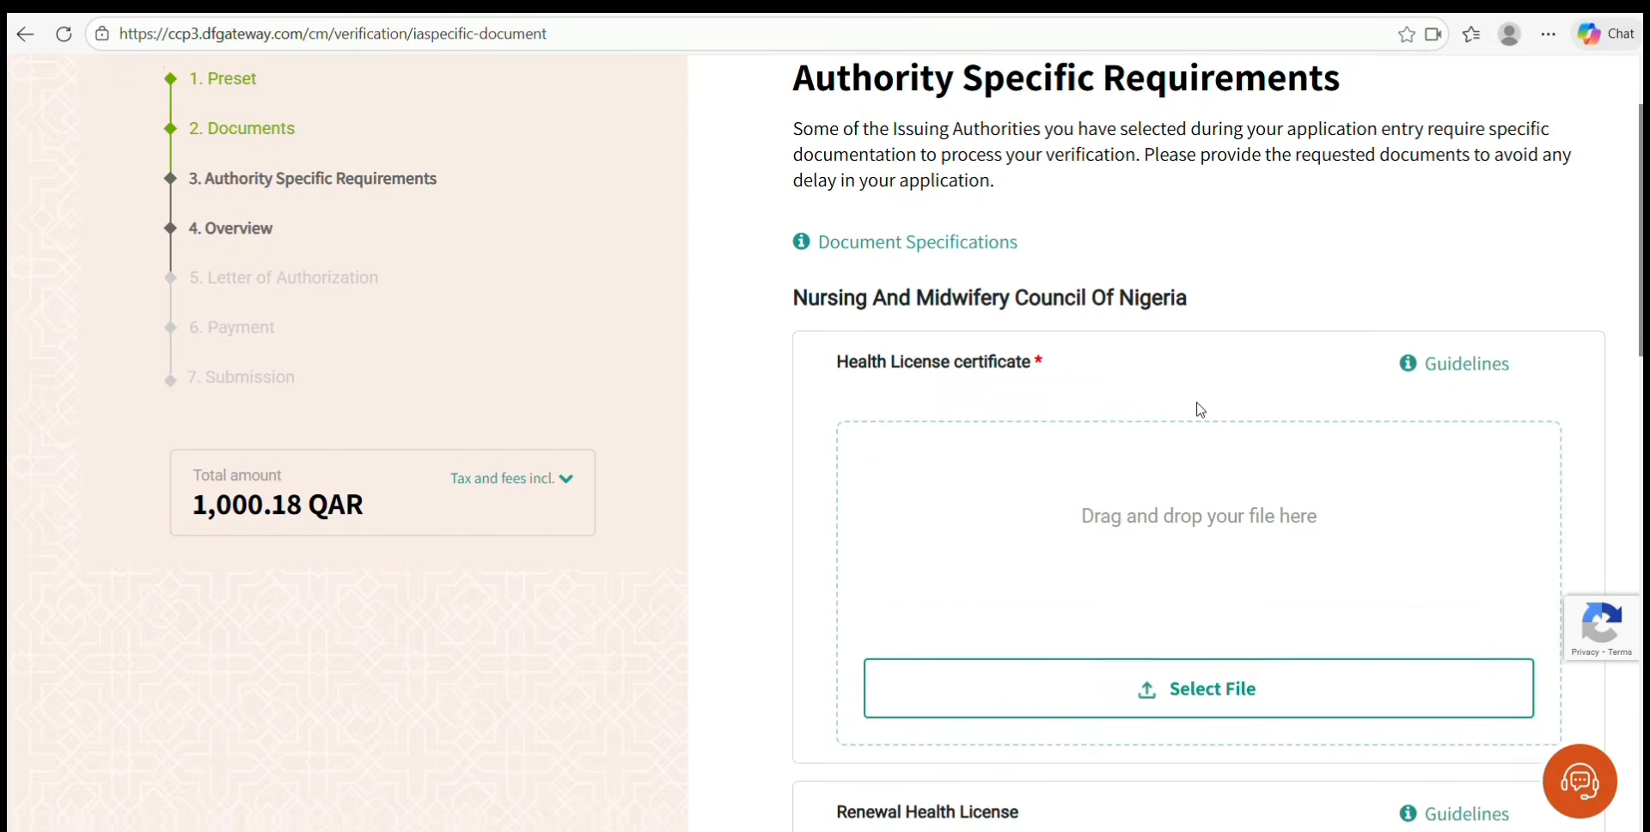
scroll(1084, 635, "down", 3)
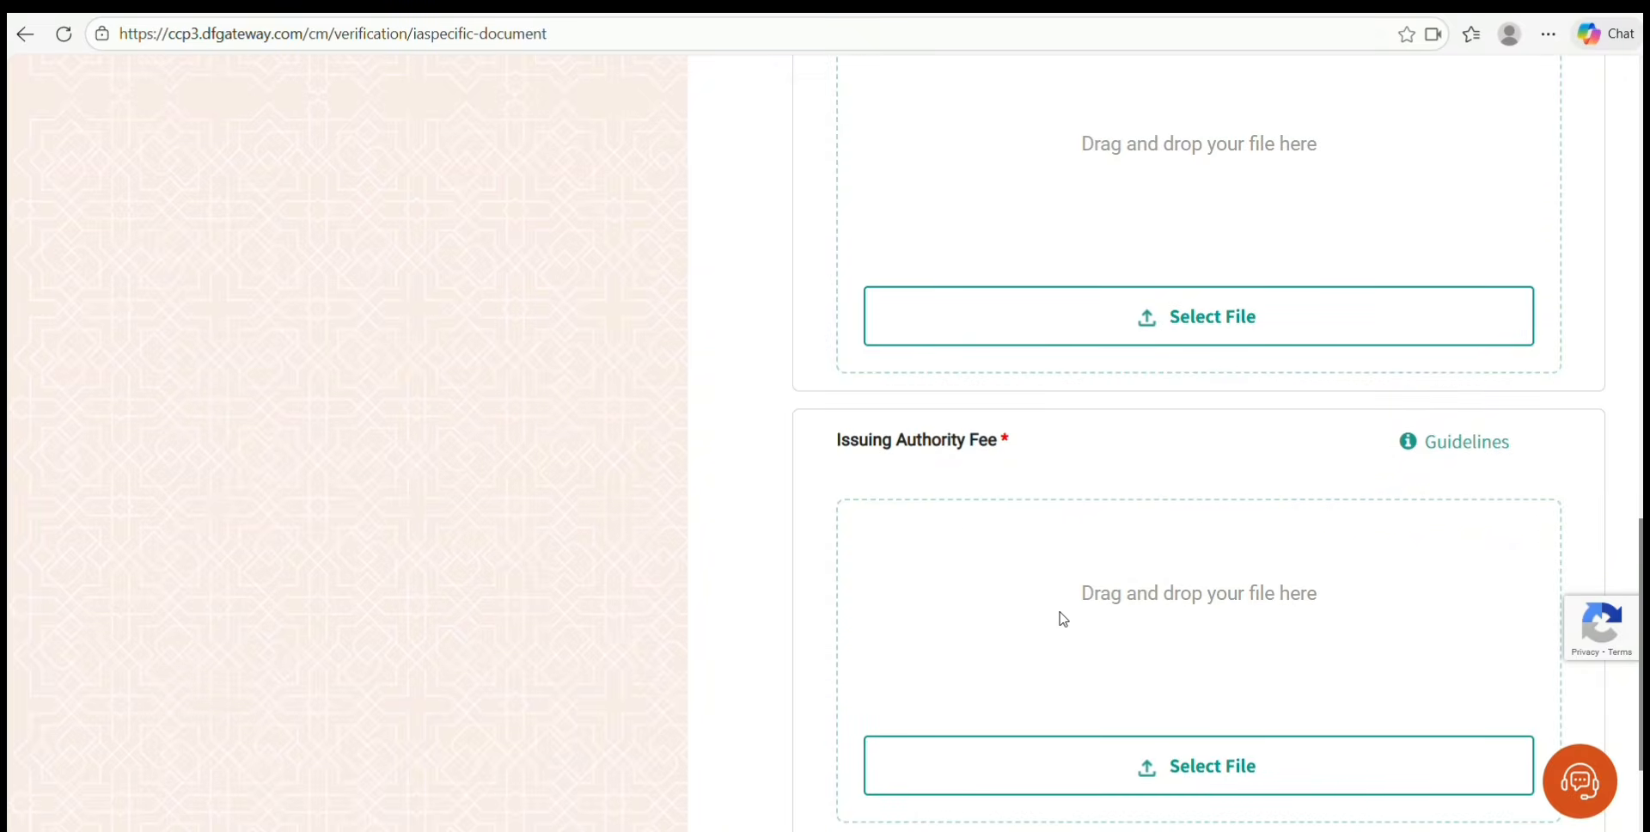
scroll(1151, 679, "up", 10)
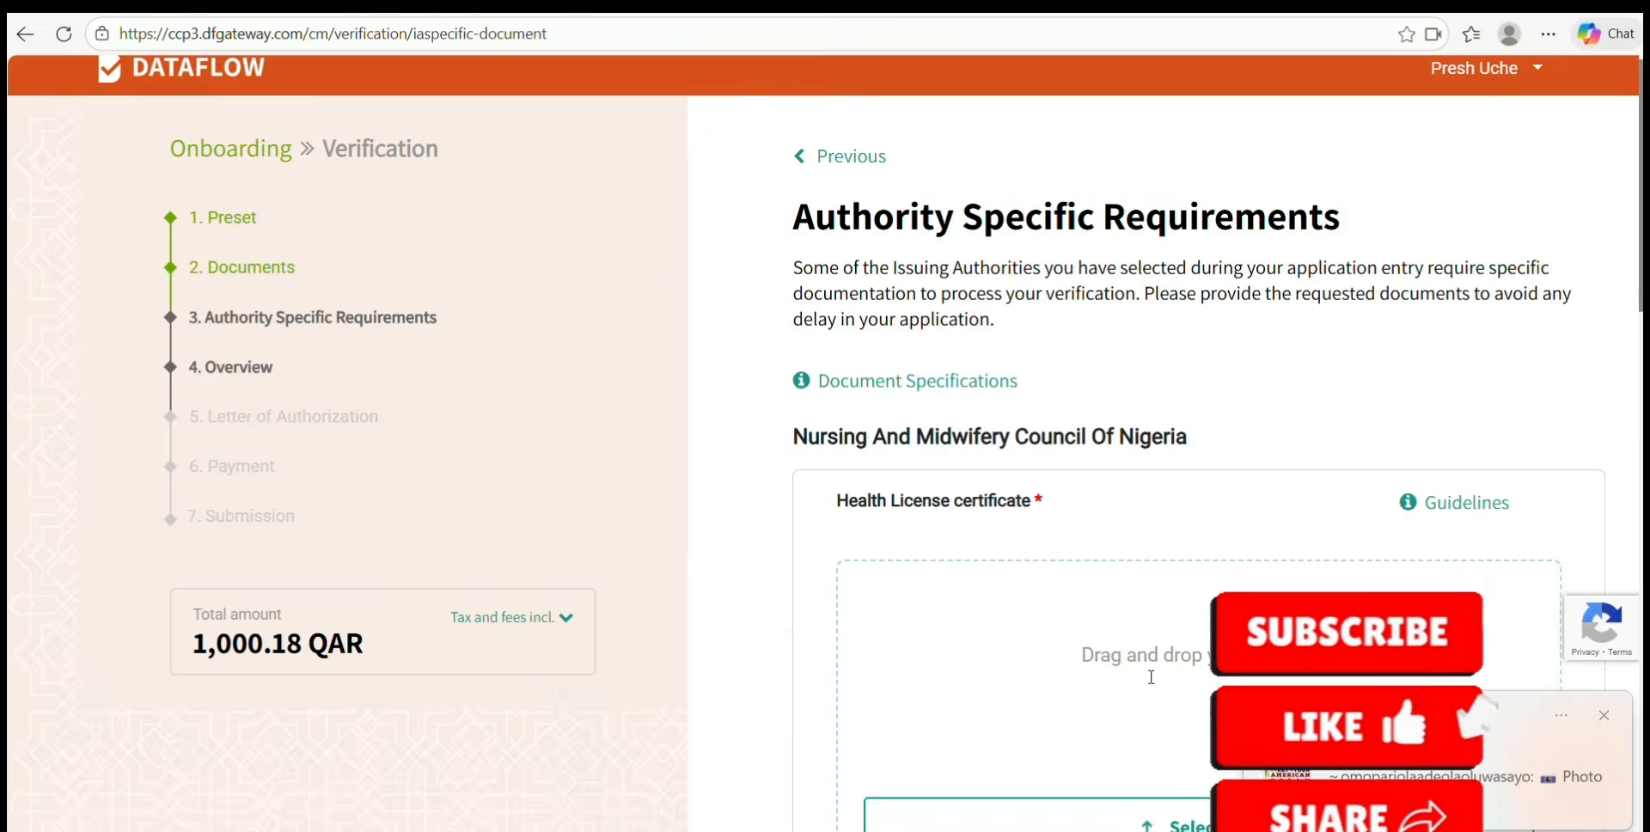
scroll(1134, 601, "down", 5)
scroll(1128, 564, "up", 3)
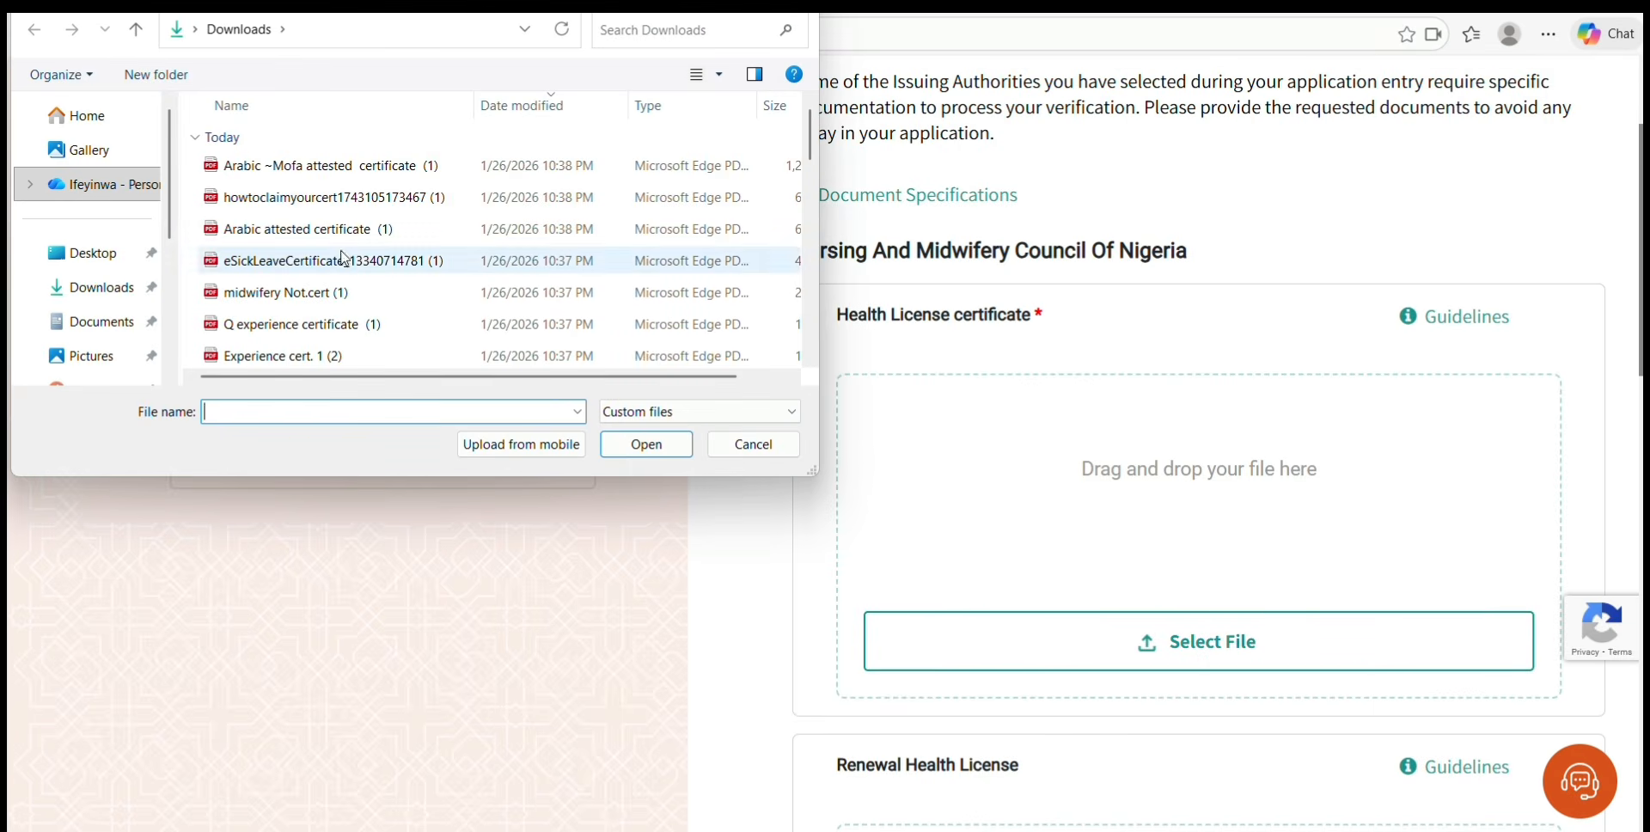
left_click(347, 203)
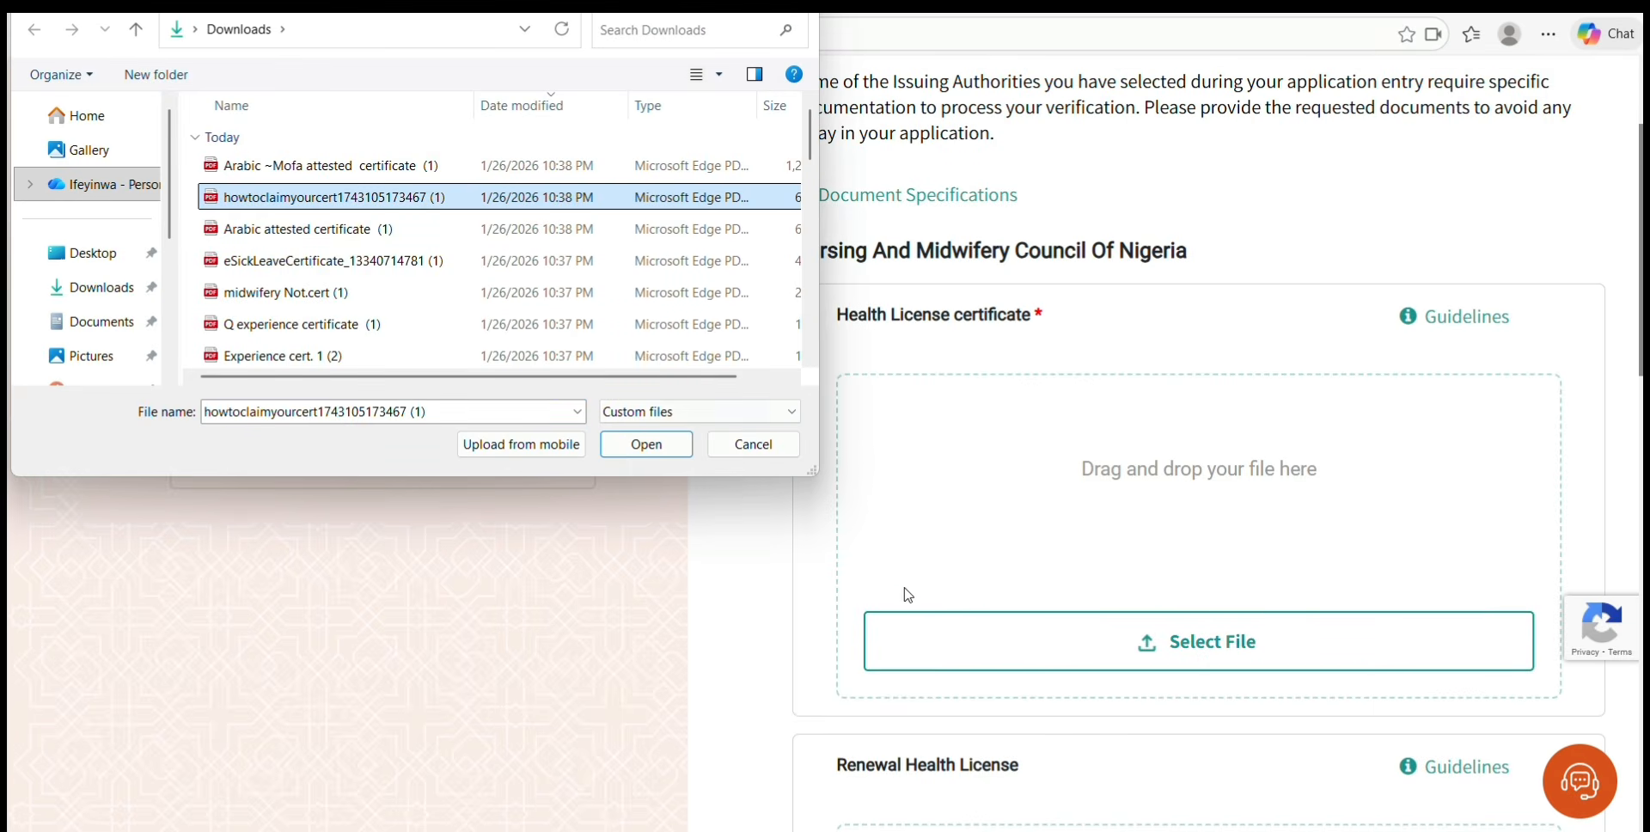
left_click(646, 445)
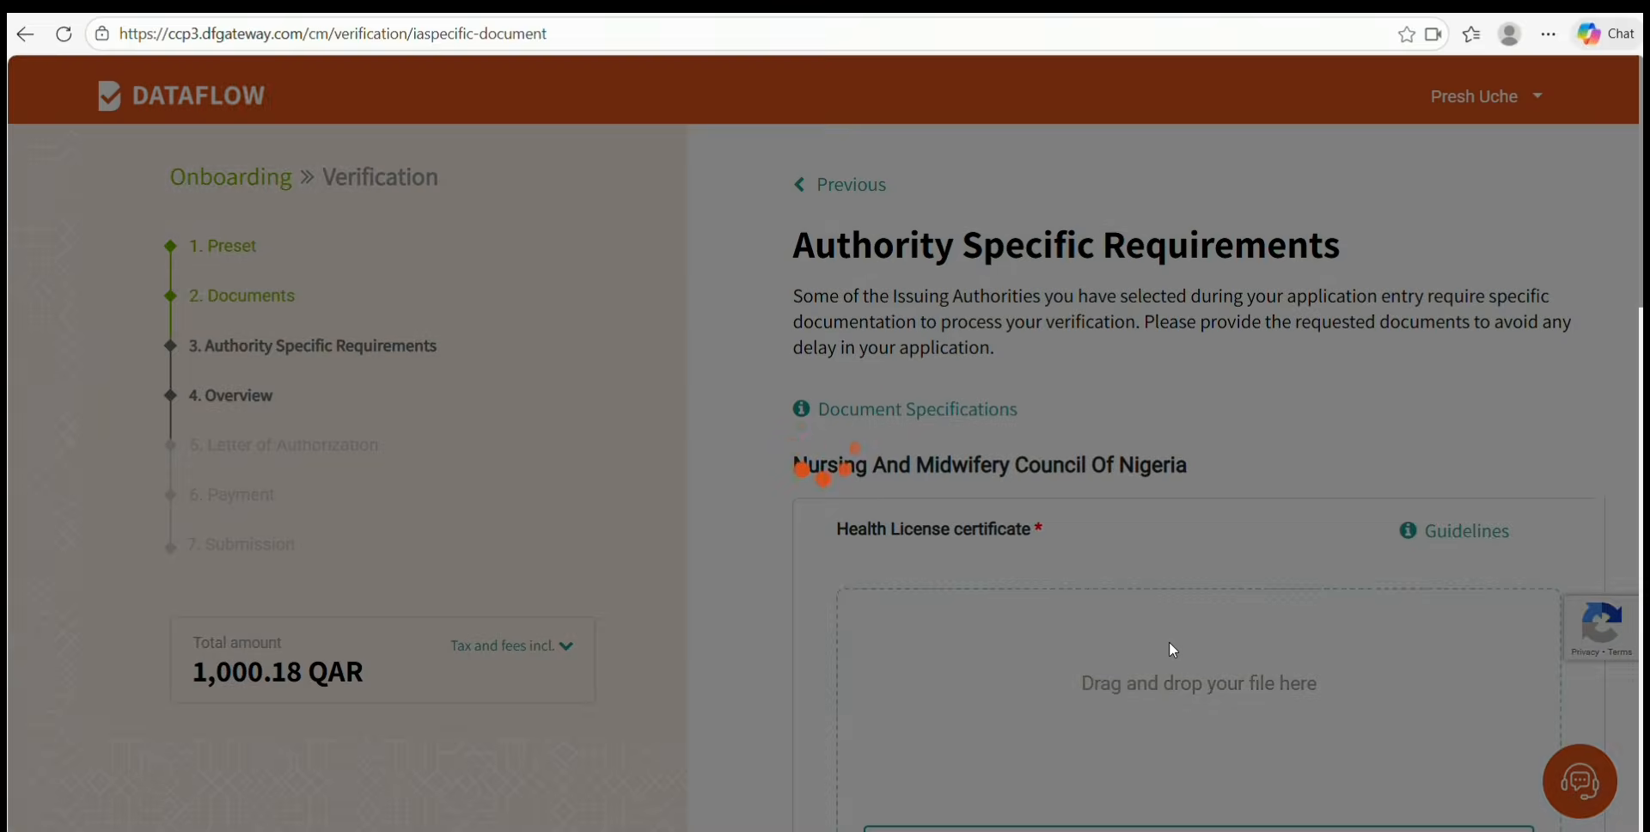
scroll(1170, 644, "down", 10)
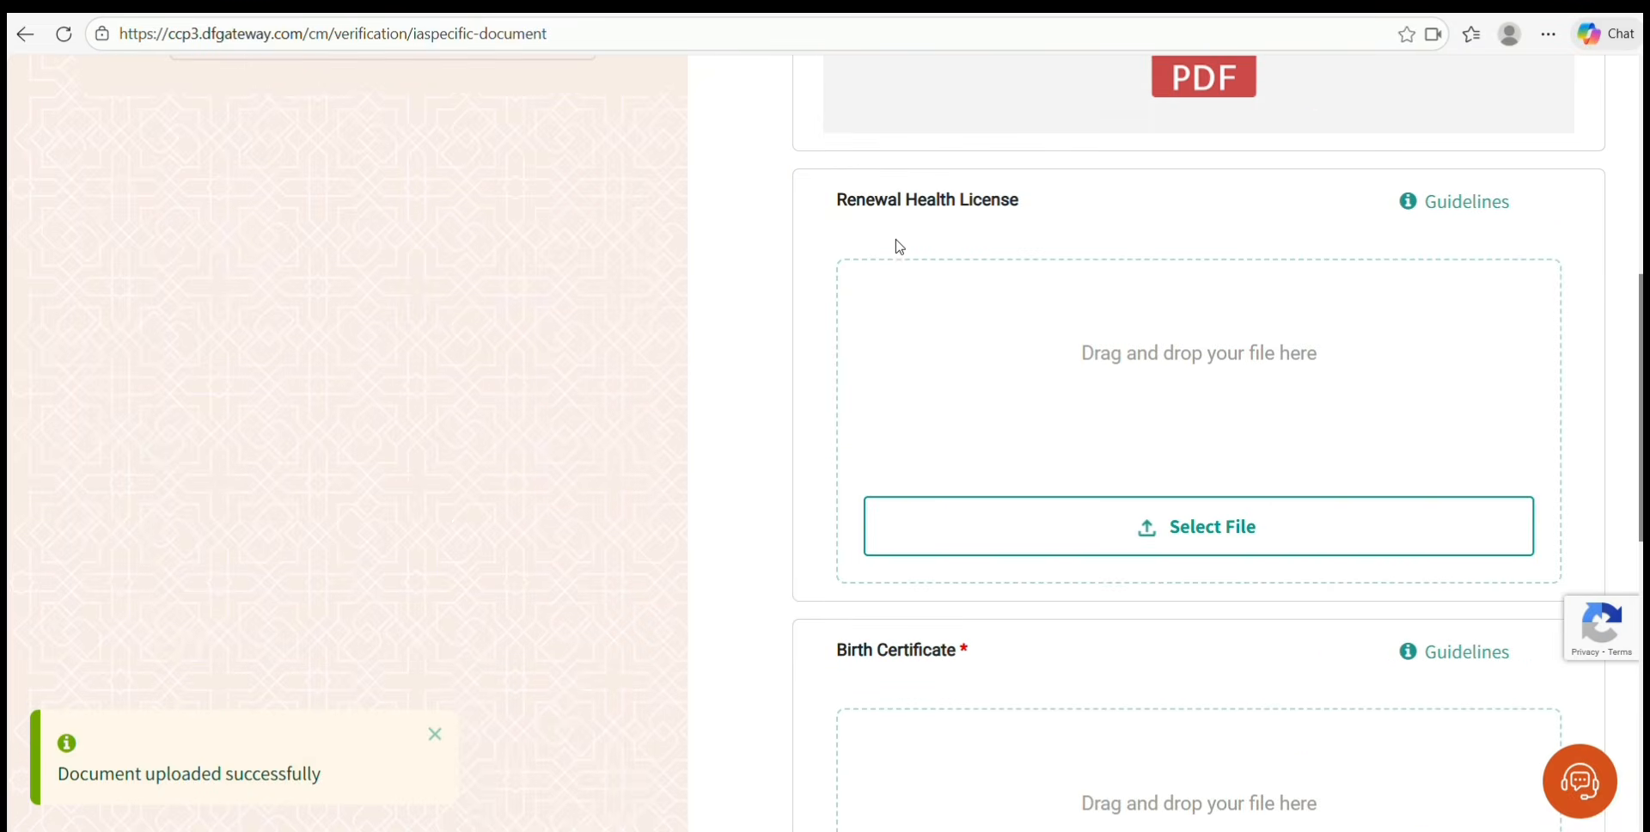
left_click(1215, 536)
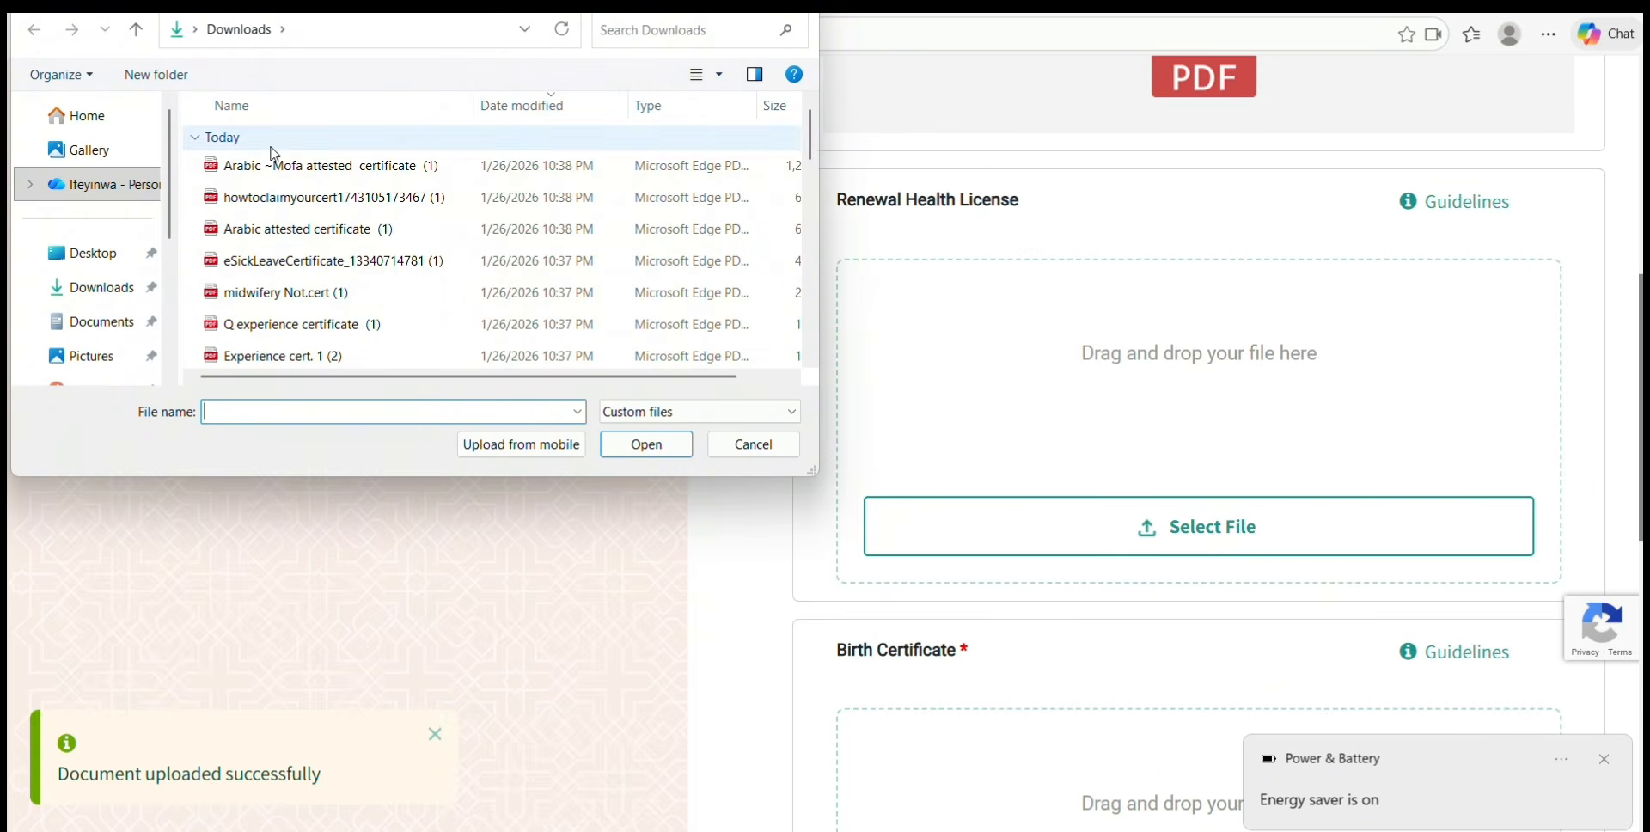
left_click(283, 197)
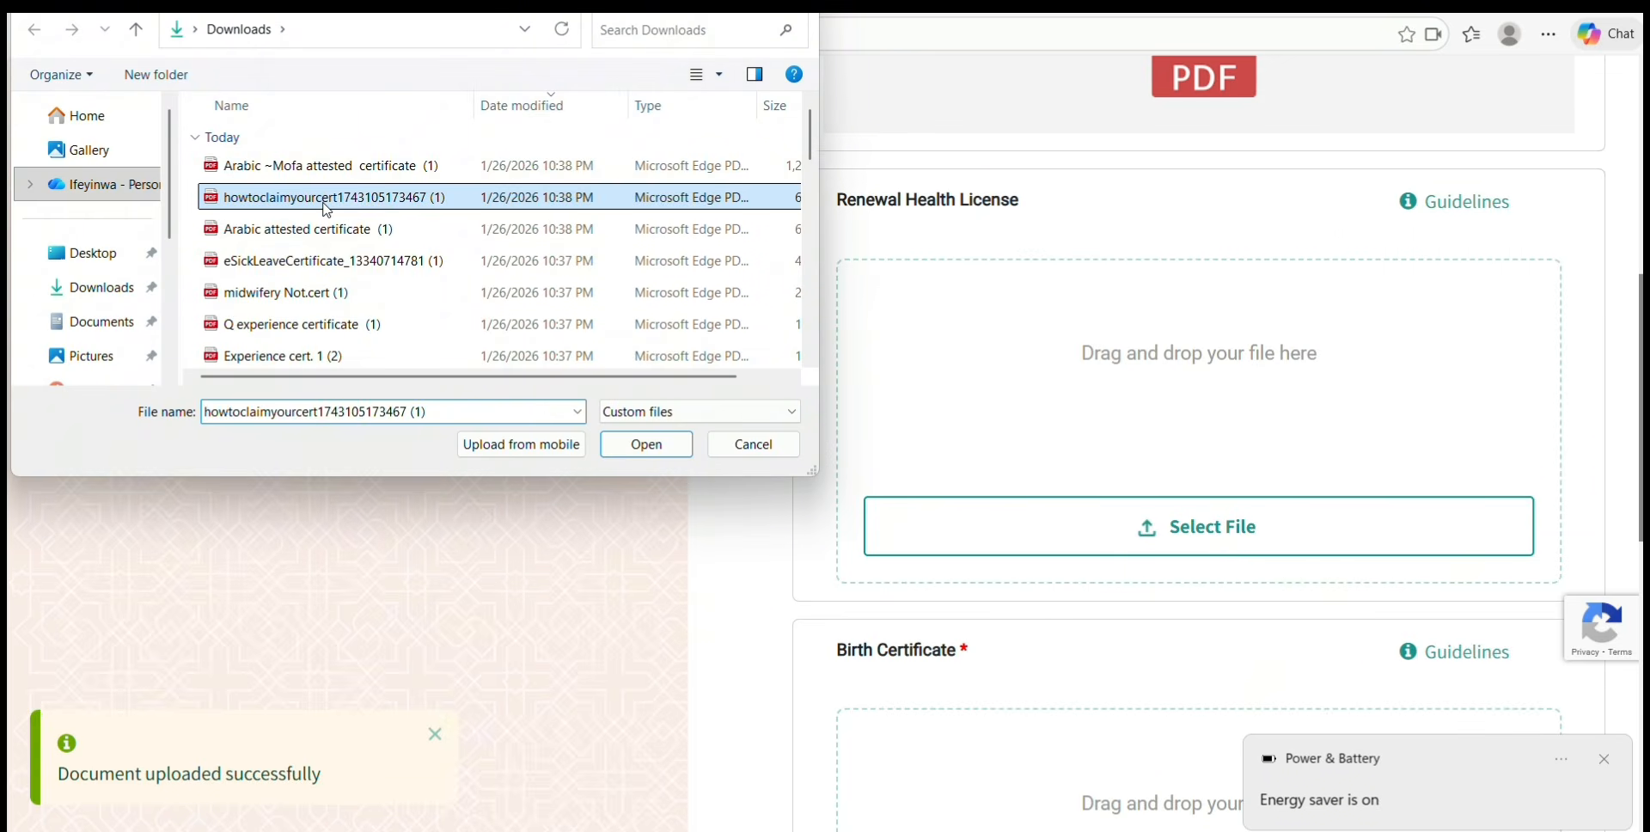
left_click(668, 445)
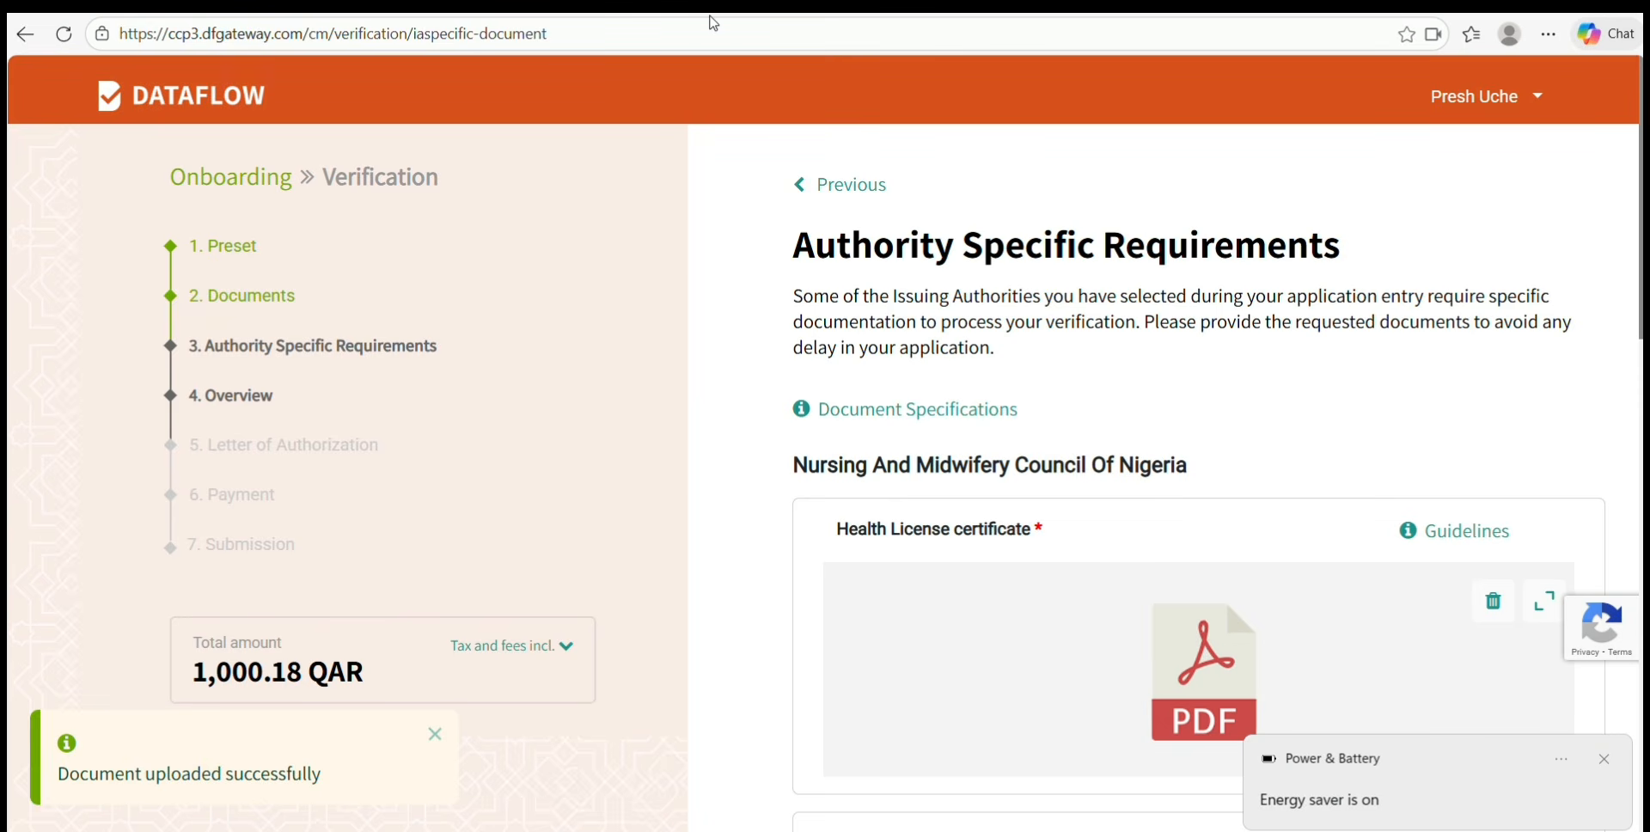
scroll(913, 443, "down", 5)
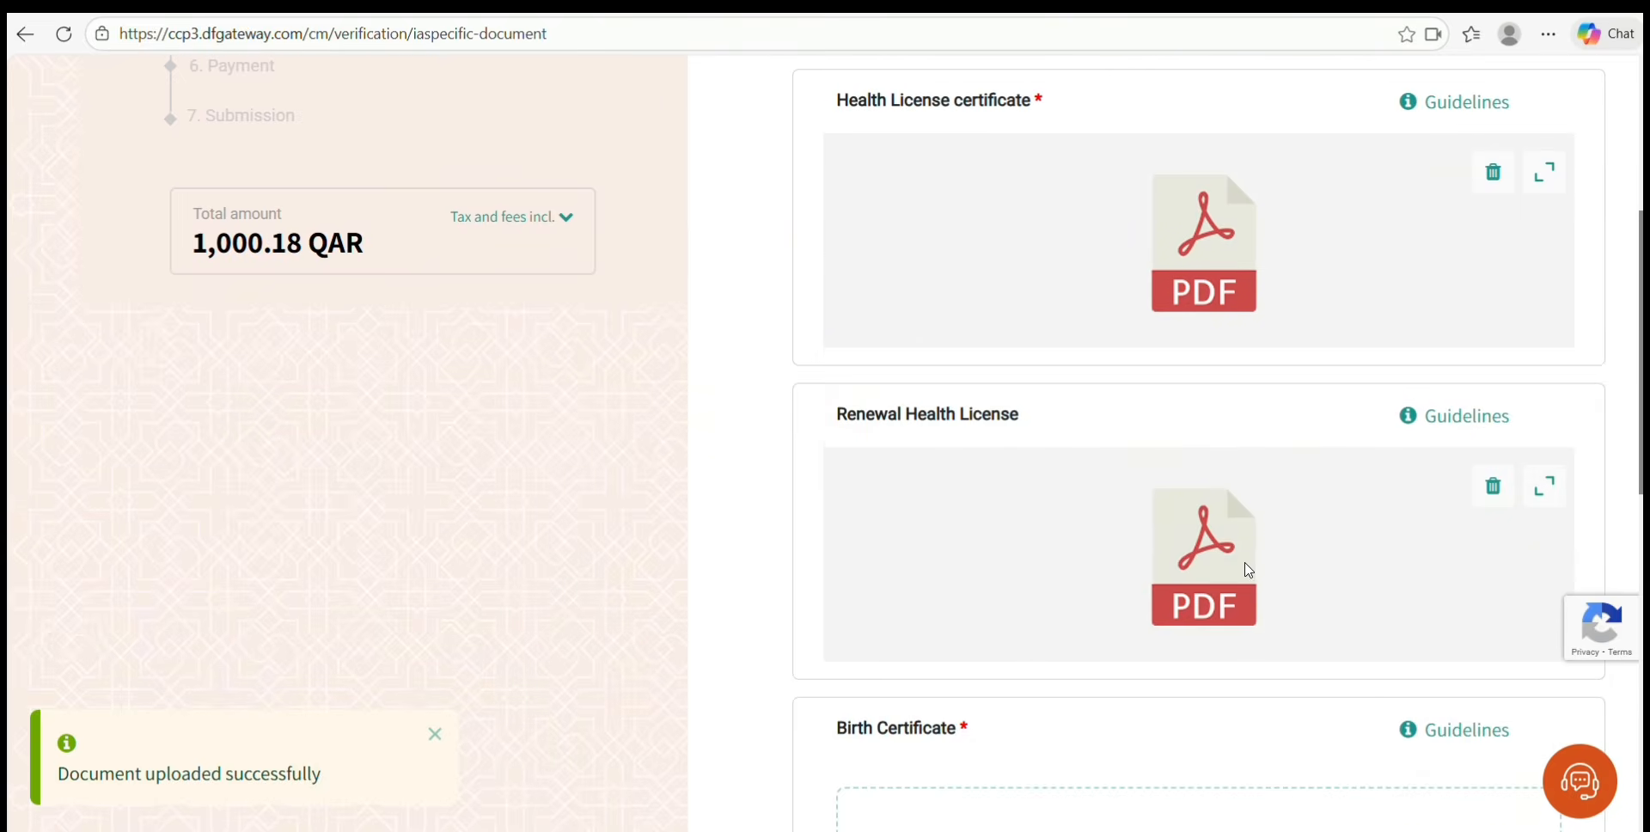
scroll(1042, 585, "down", 5)
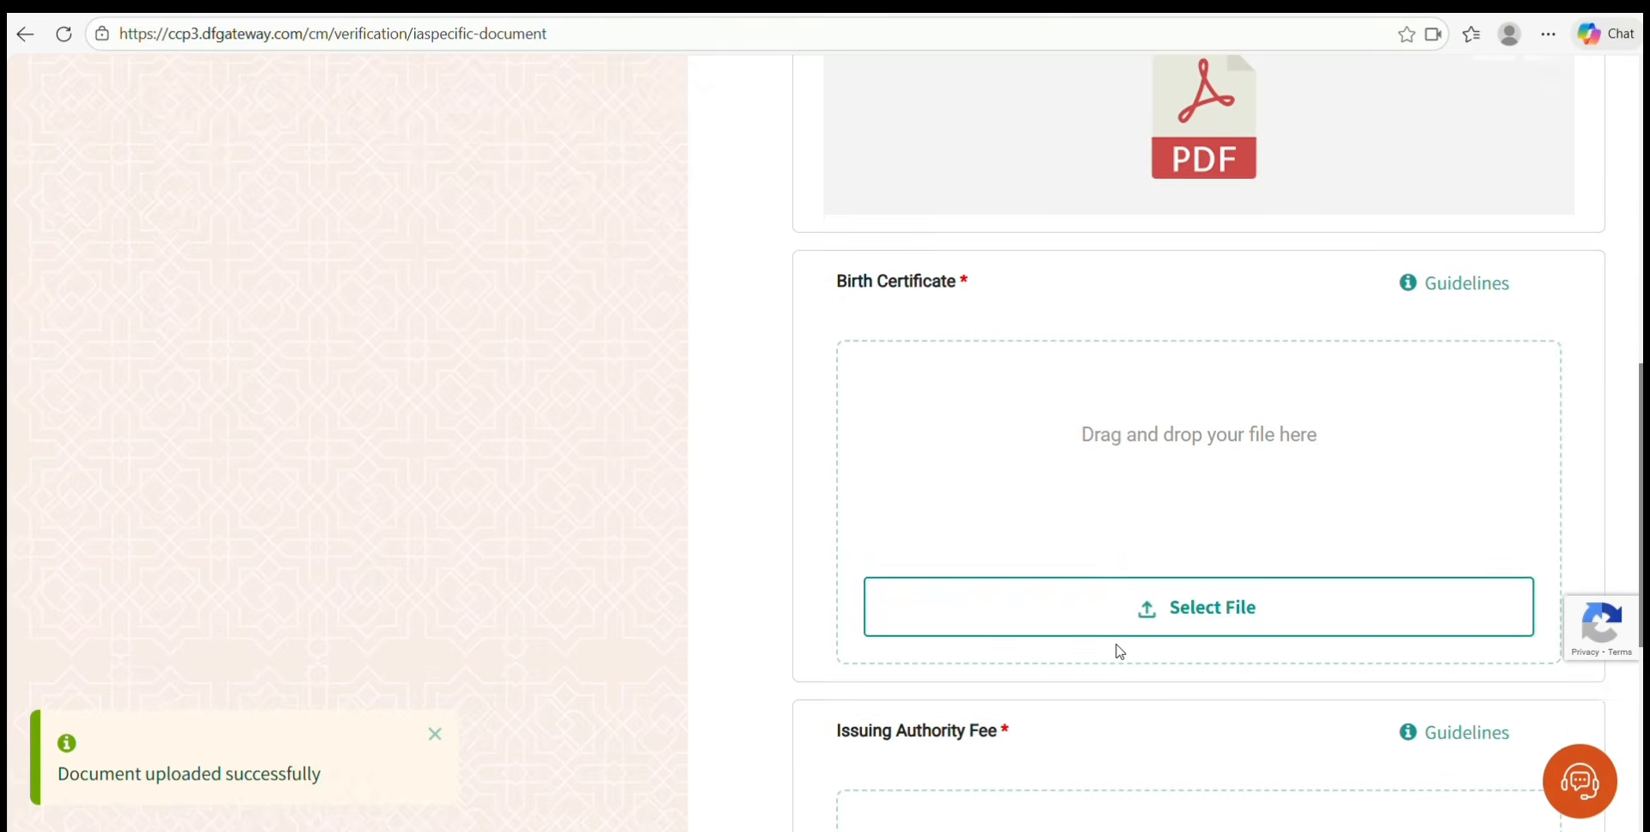
scroll(1119, 650, "down", 1)
left_click(1186, 519)
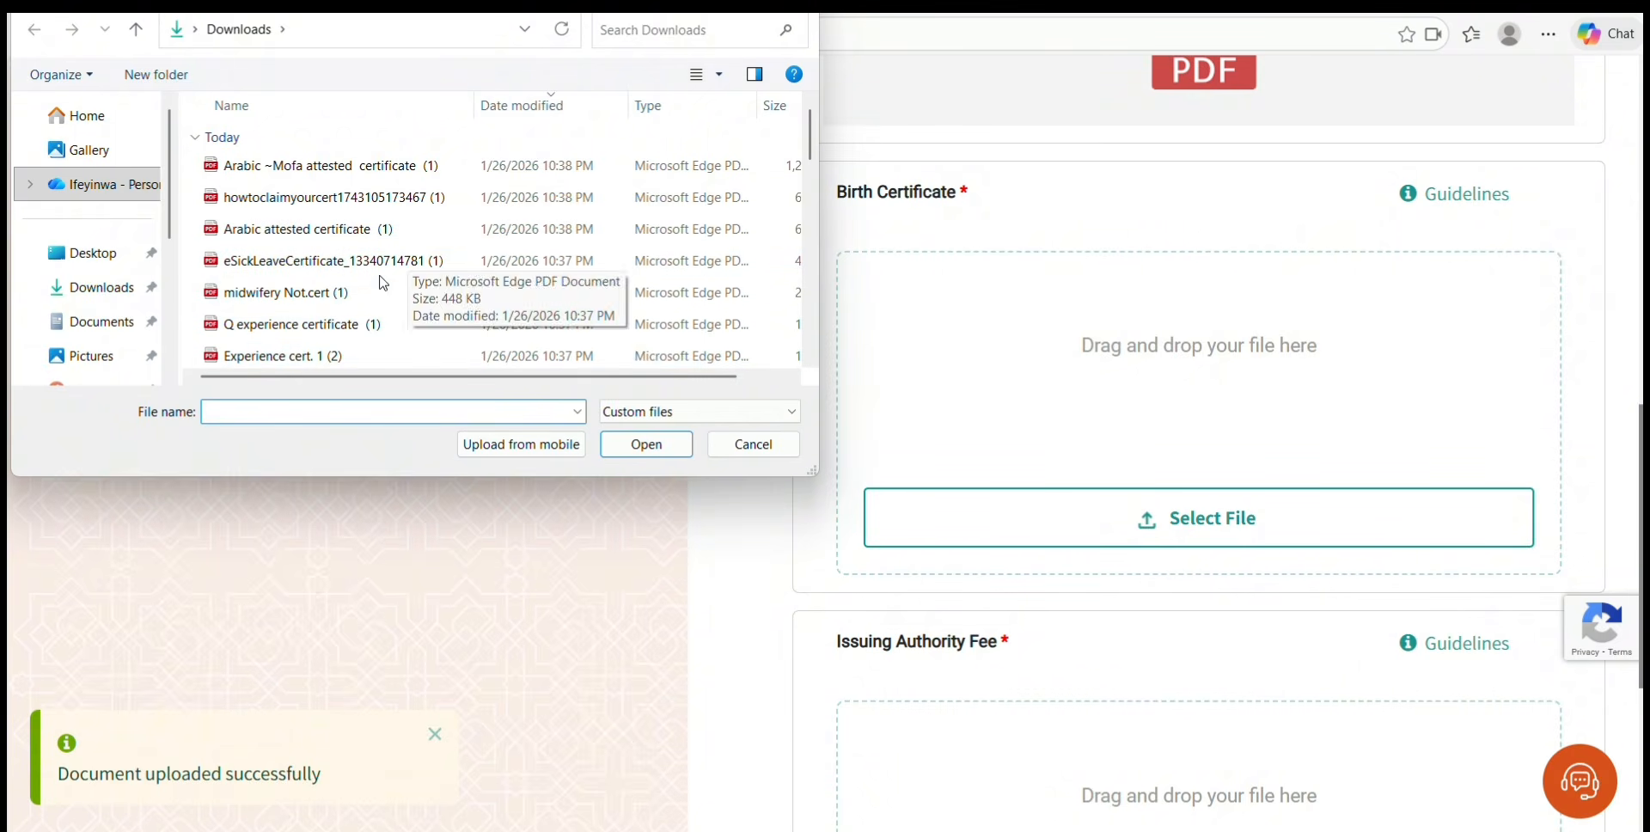
left_click(351, 202)
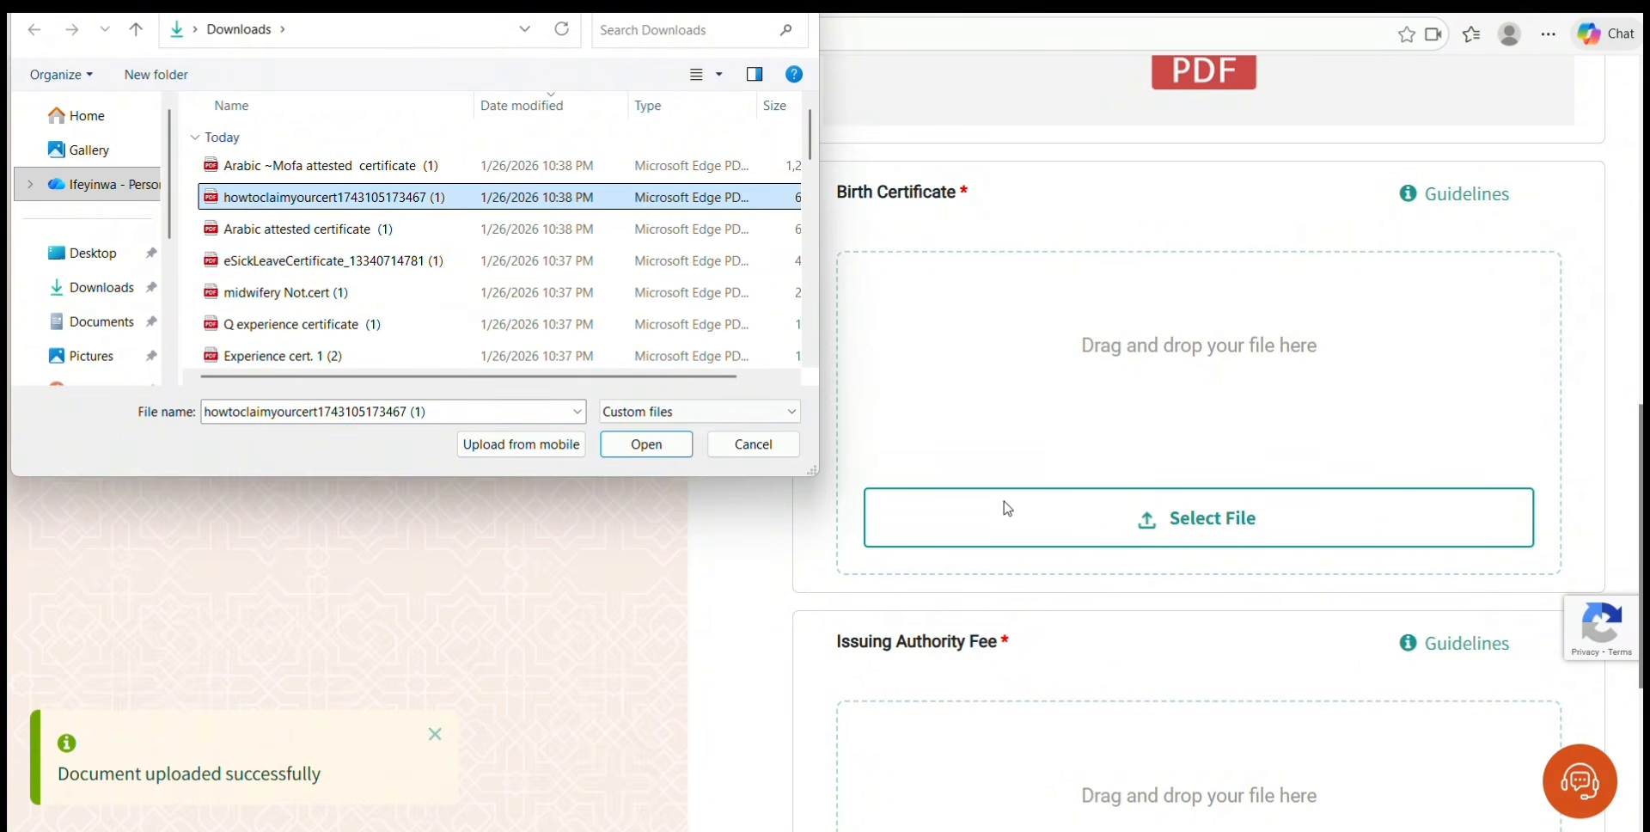
left_click(662, 445)
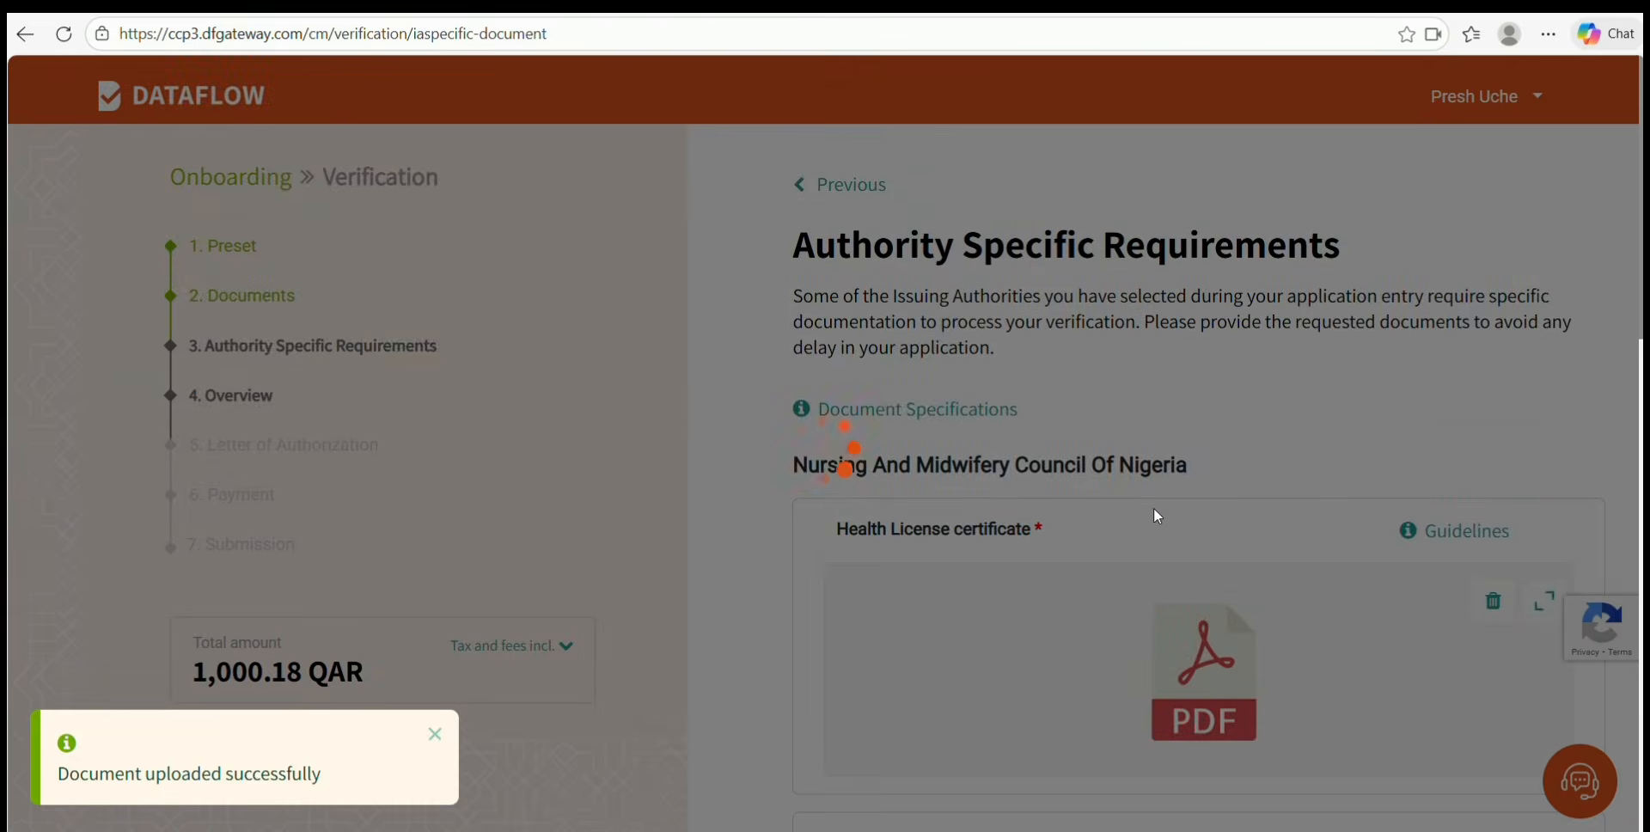
- Upload the downloaded certificate PDF for the Issuing Authority Fee requirement
scroll(1147, 520, "down", 10)
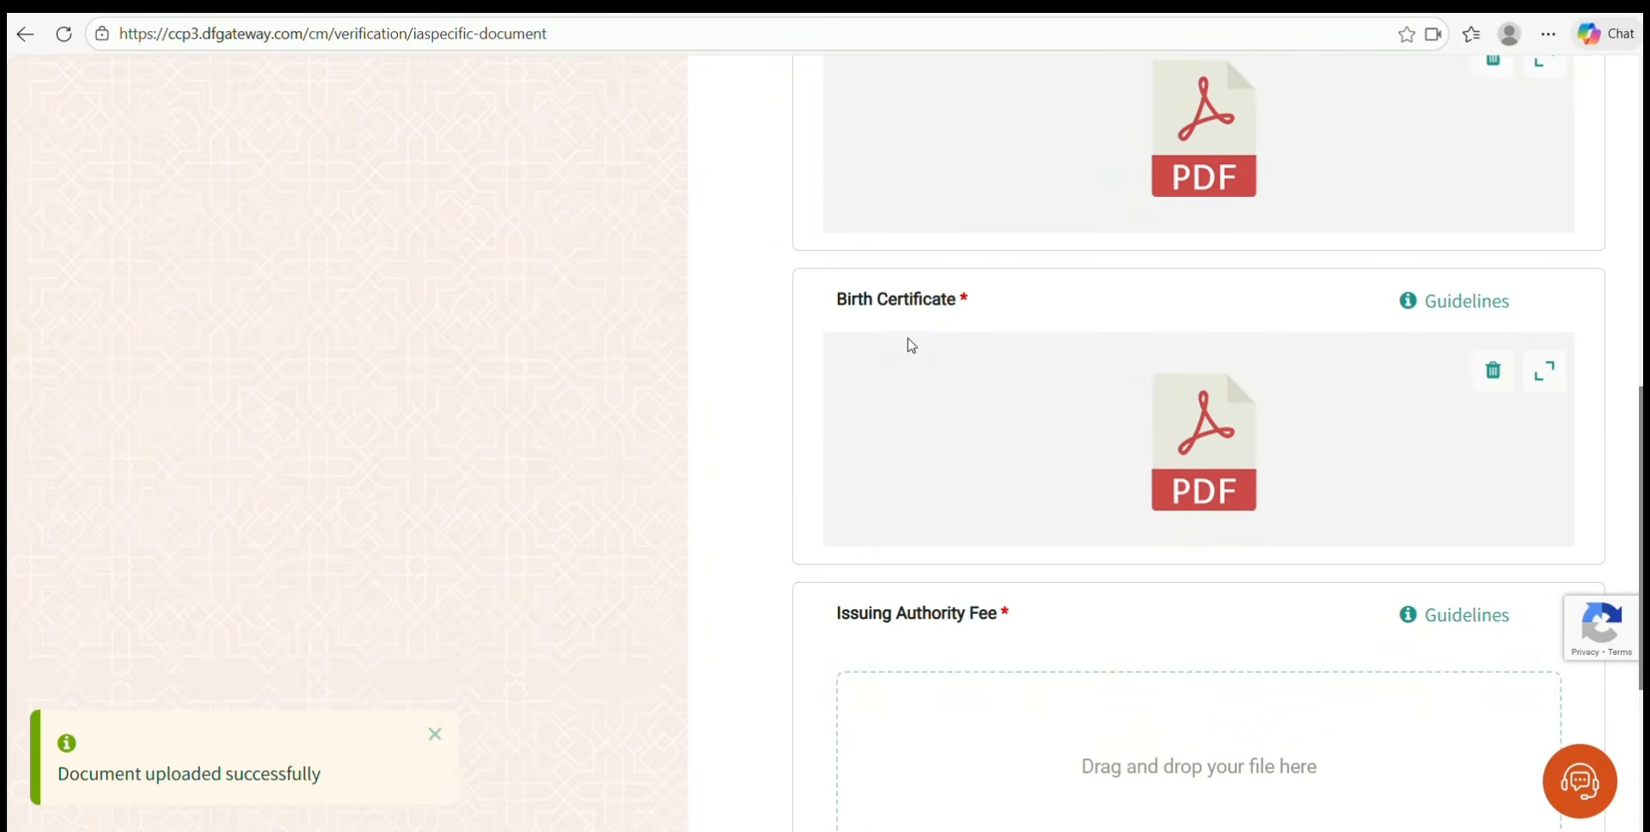
scroll(968, 383, "down", 4)
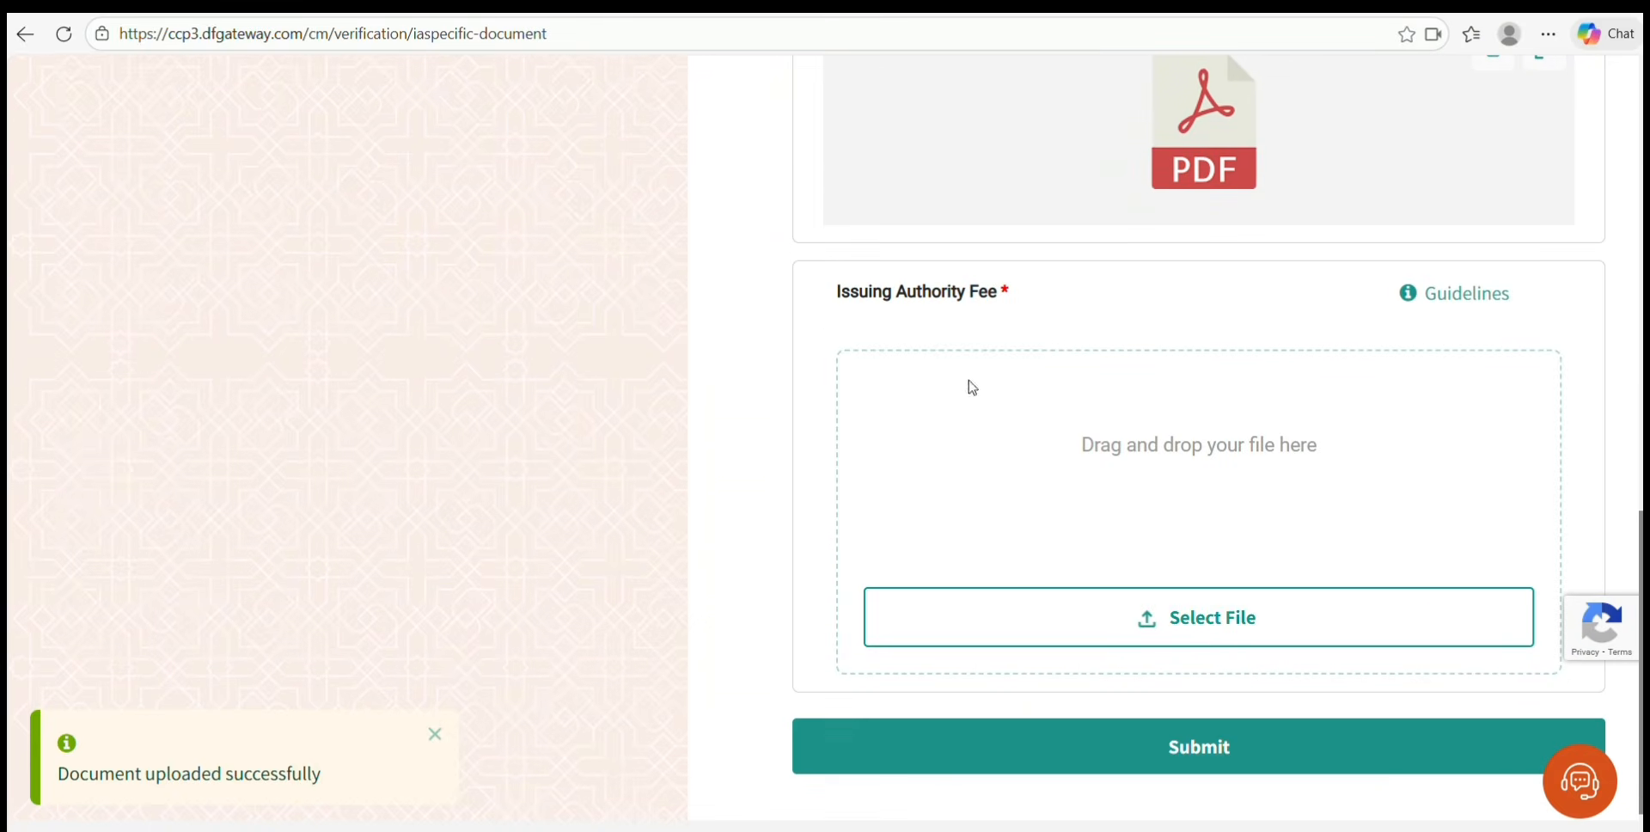
left_click(1150, 643)
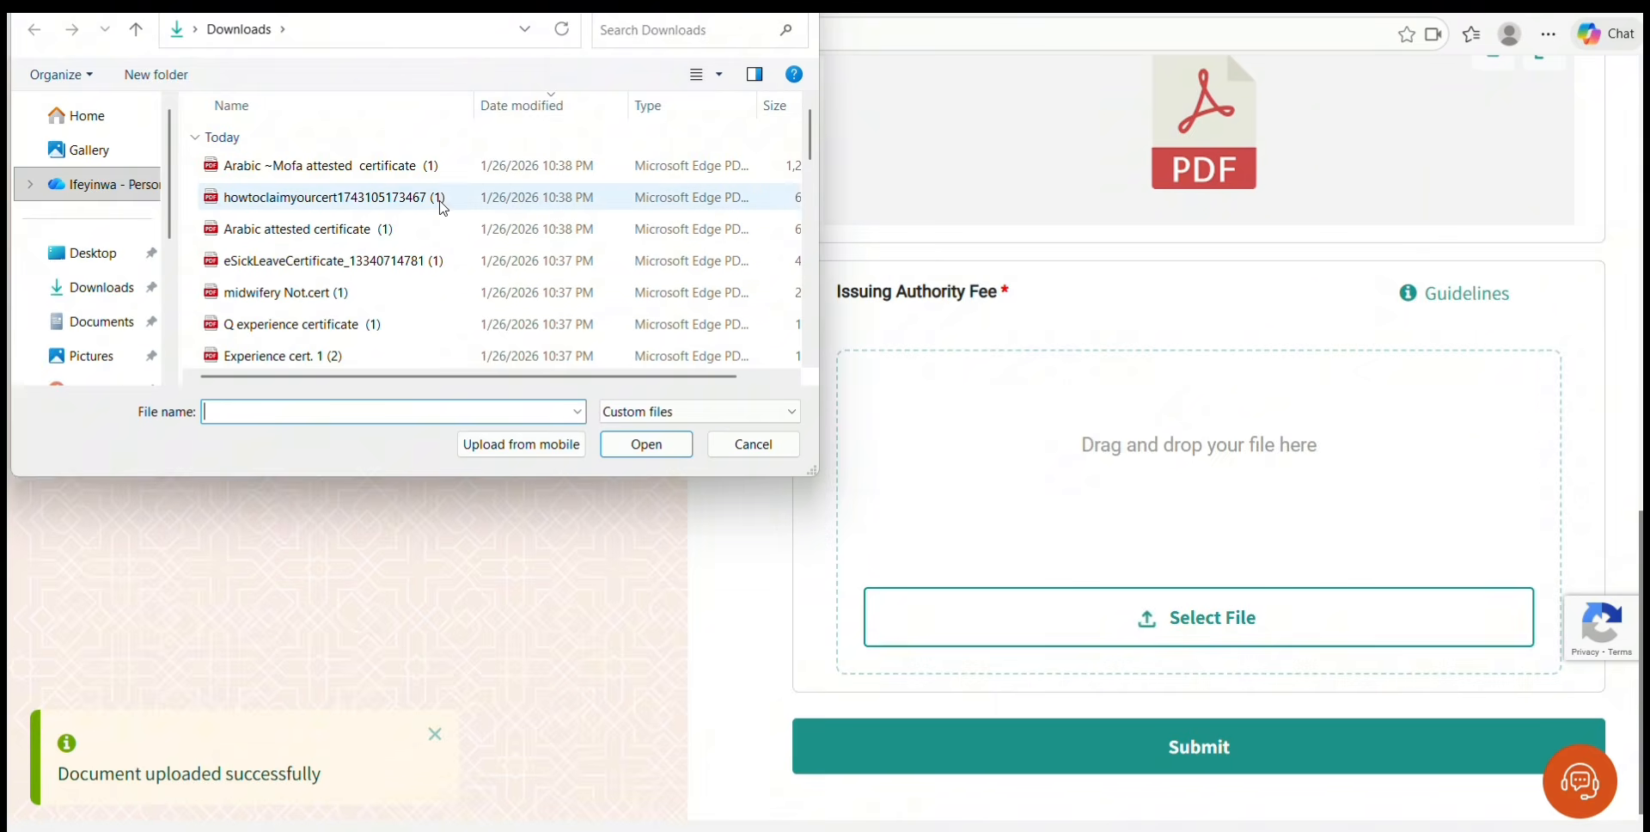
left_click(515, 197)
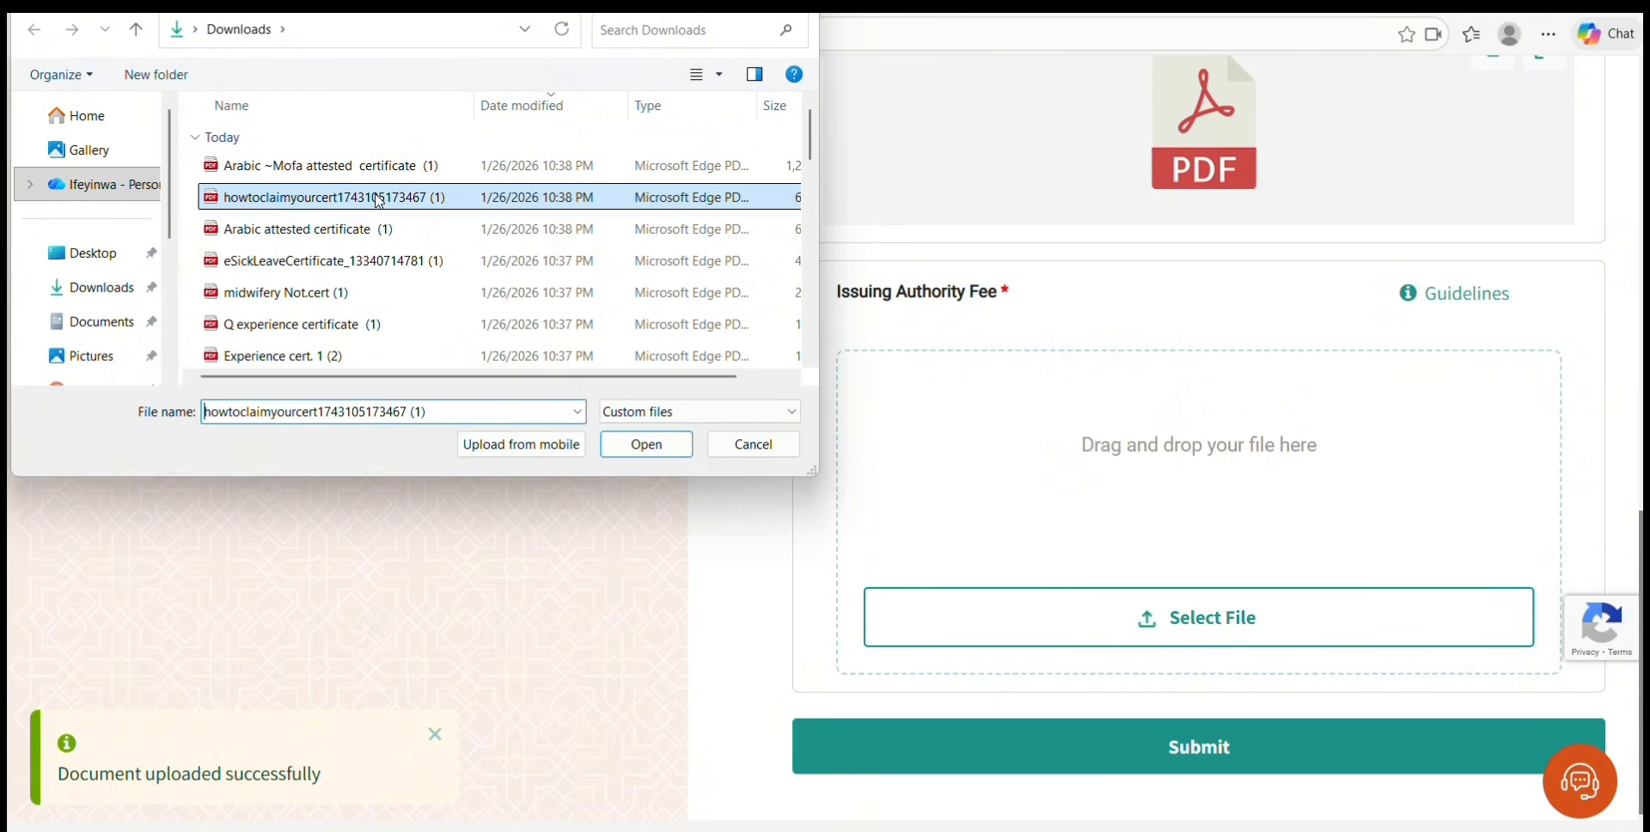
left_click(649, 458)
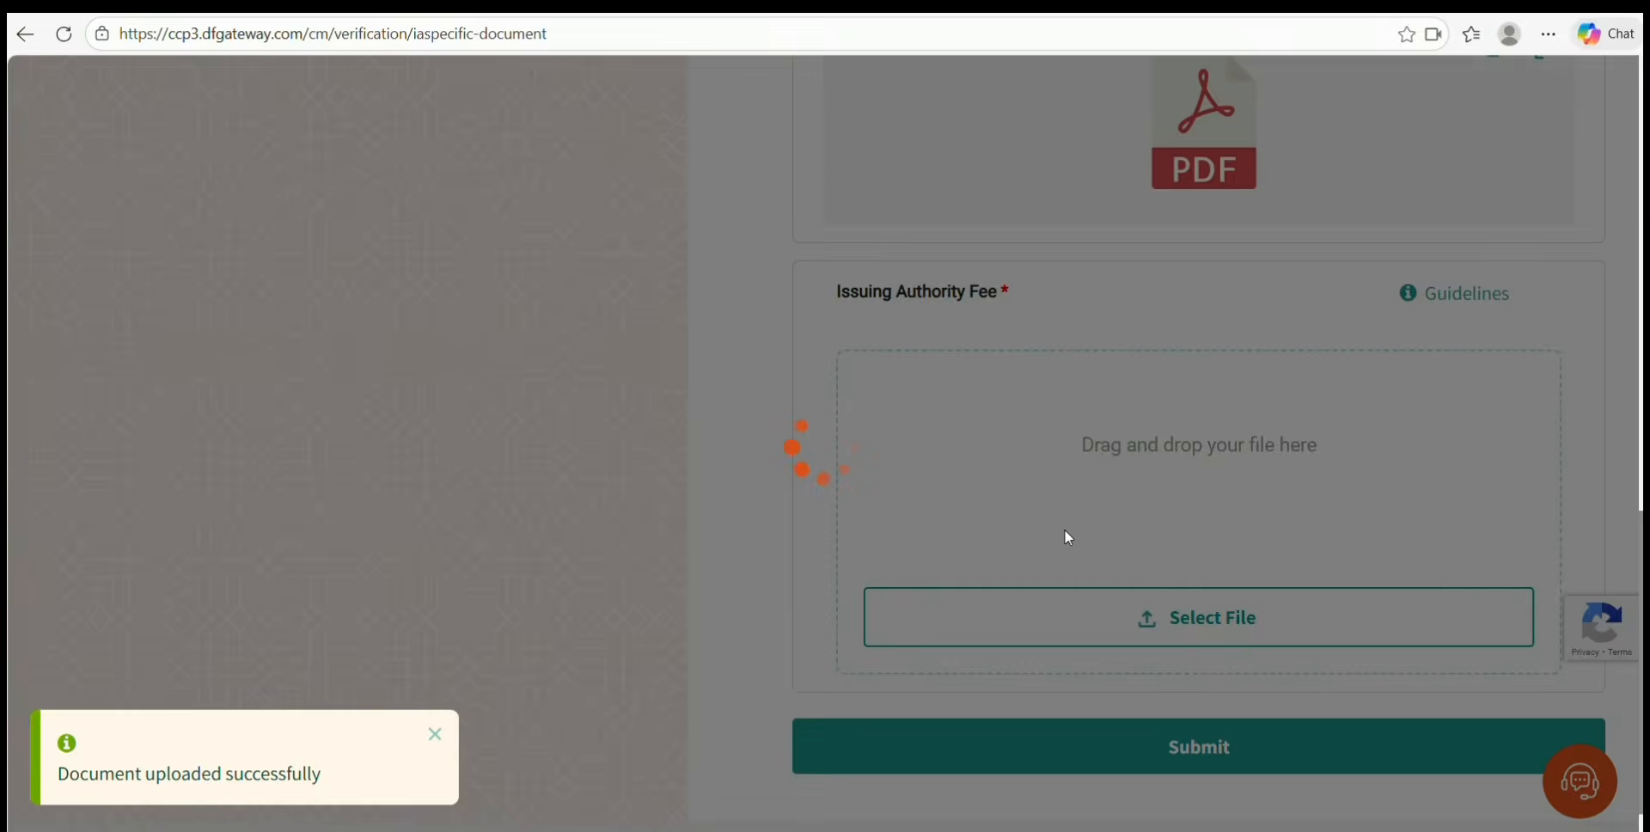
scroll(1209, 571, "down", 10)
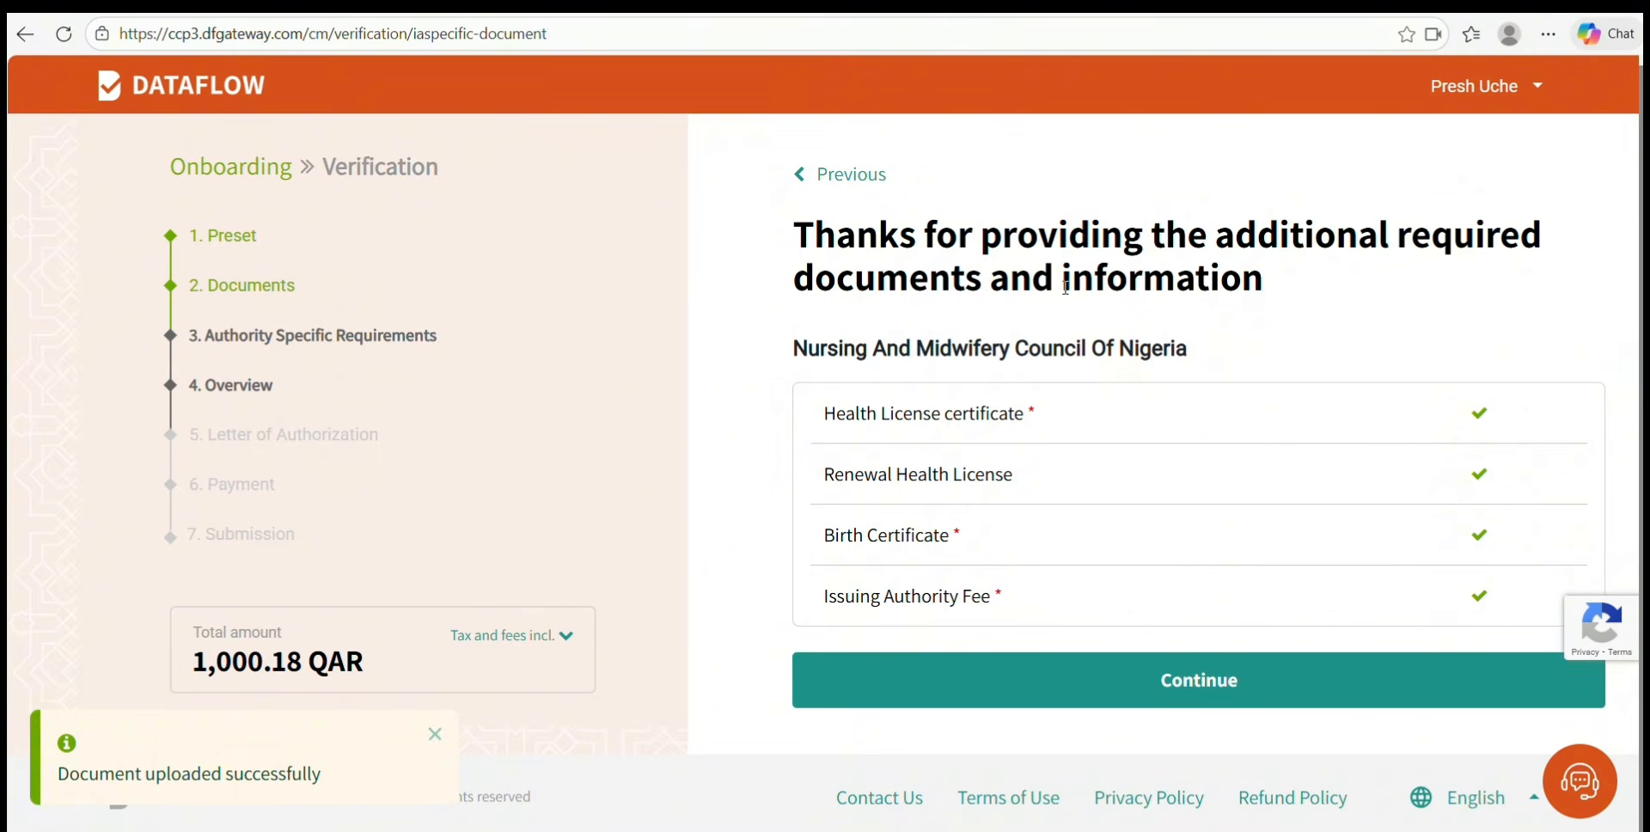
- Review the verification Overview page and confirm it to reach the Letter of Authorization
left_click(1214, 684)
scroll(917, 589, "down", 12)
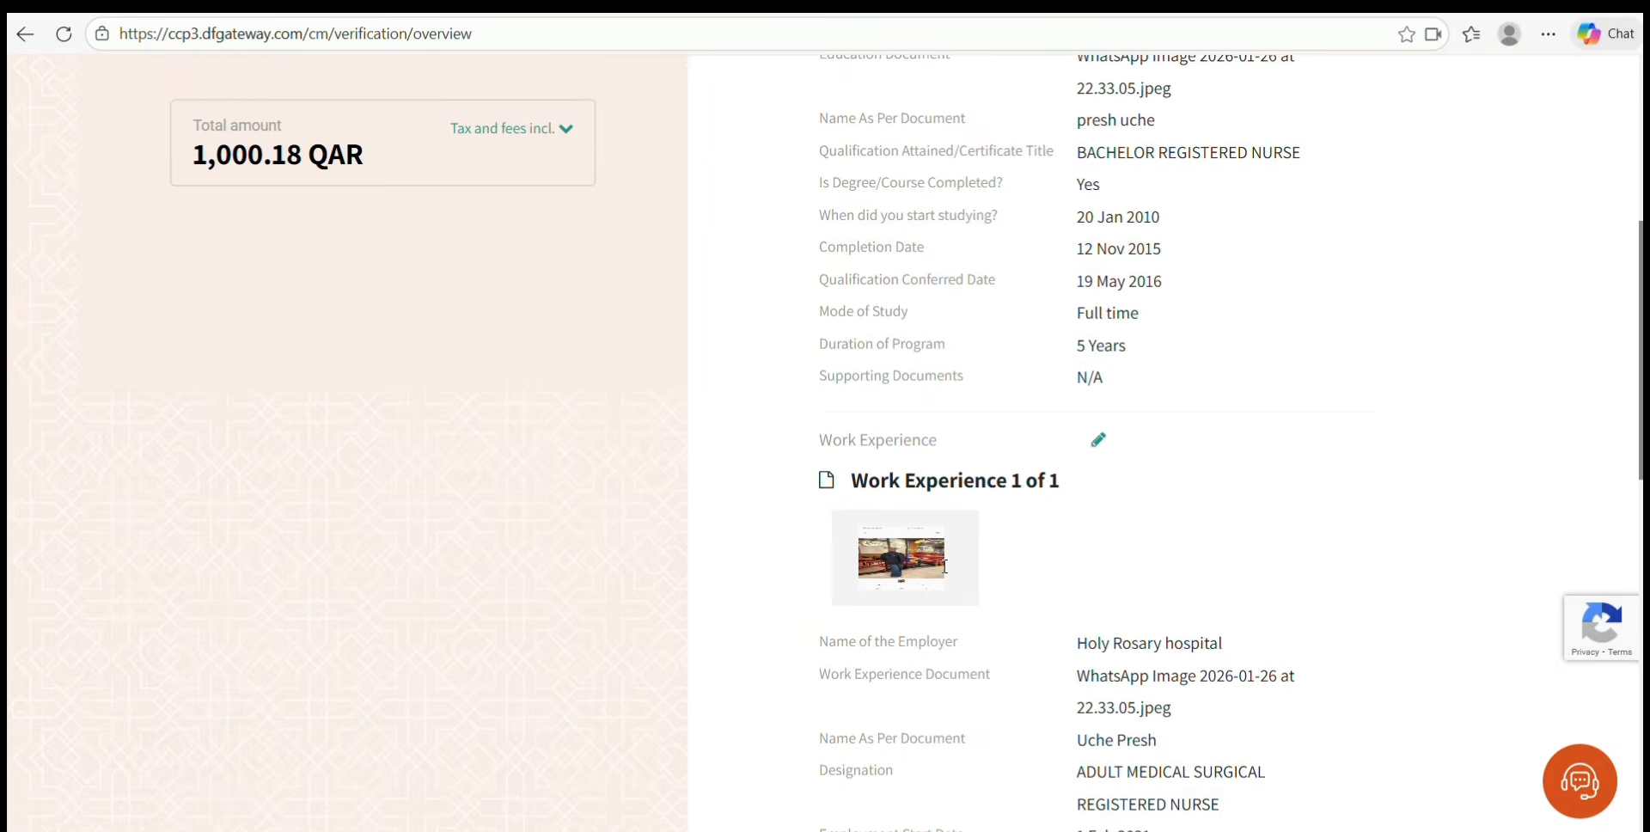
scroll(990, 552, "up", 15)
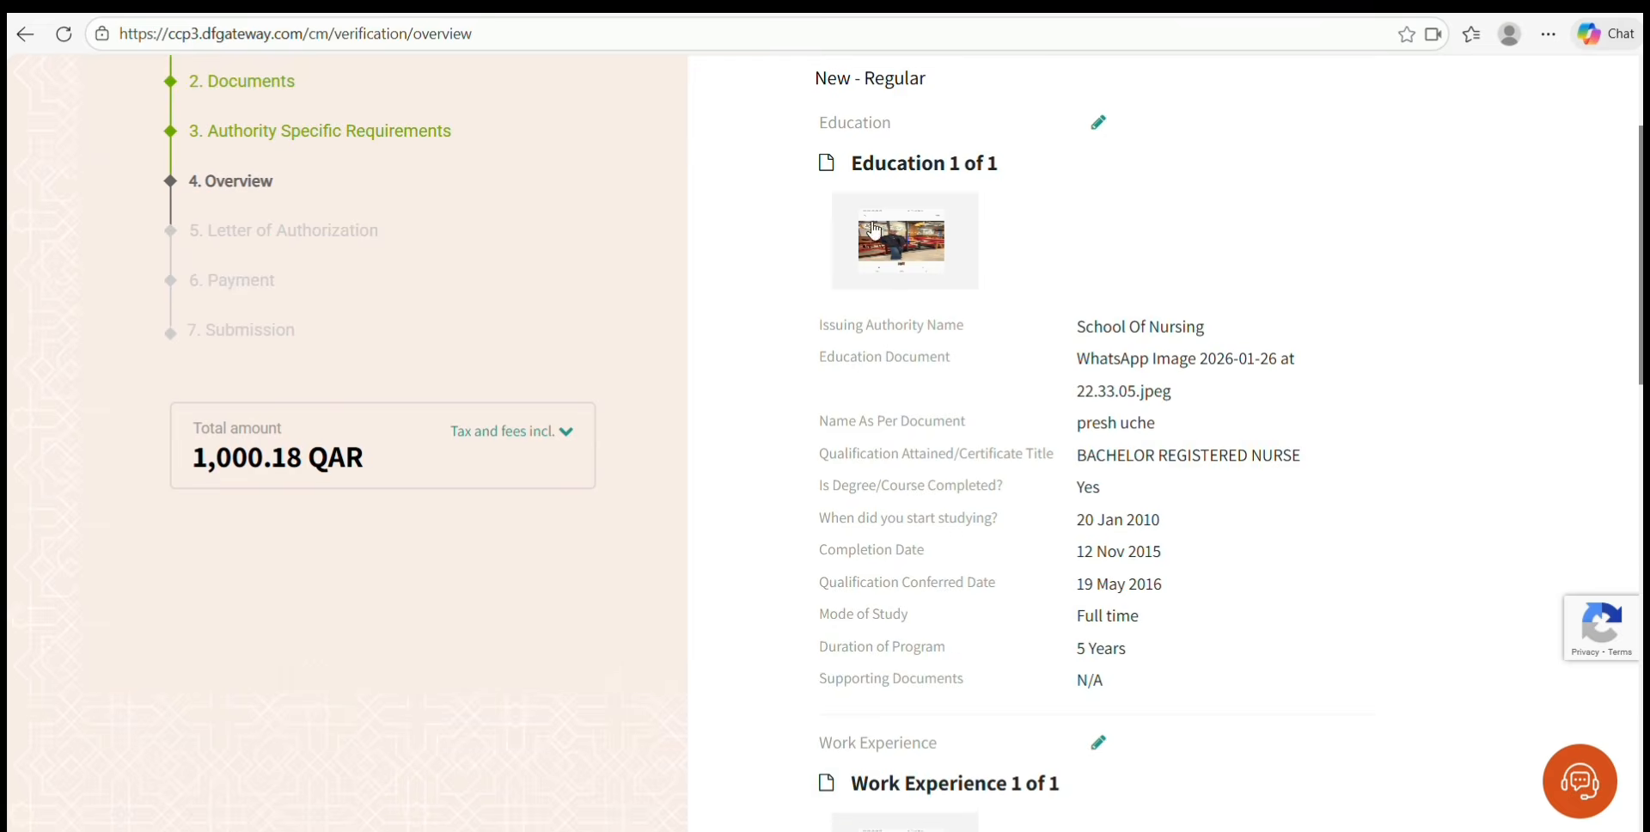
scroll(1034, 464, "down", 6)
scroll(1034, 464, "down", 7)
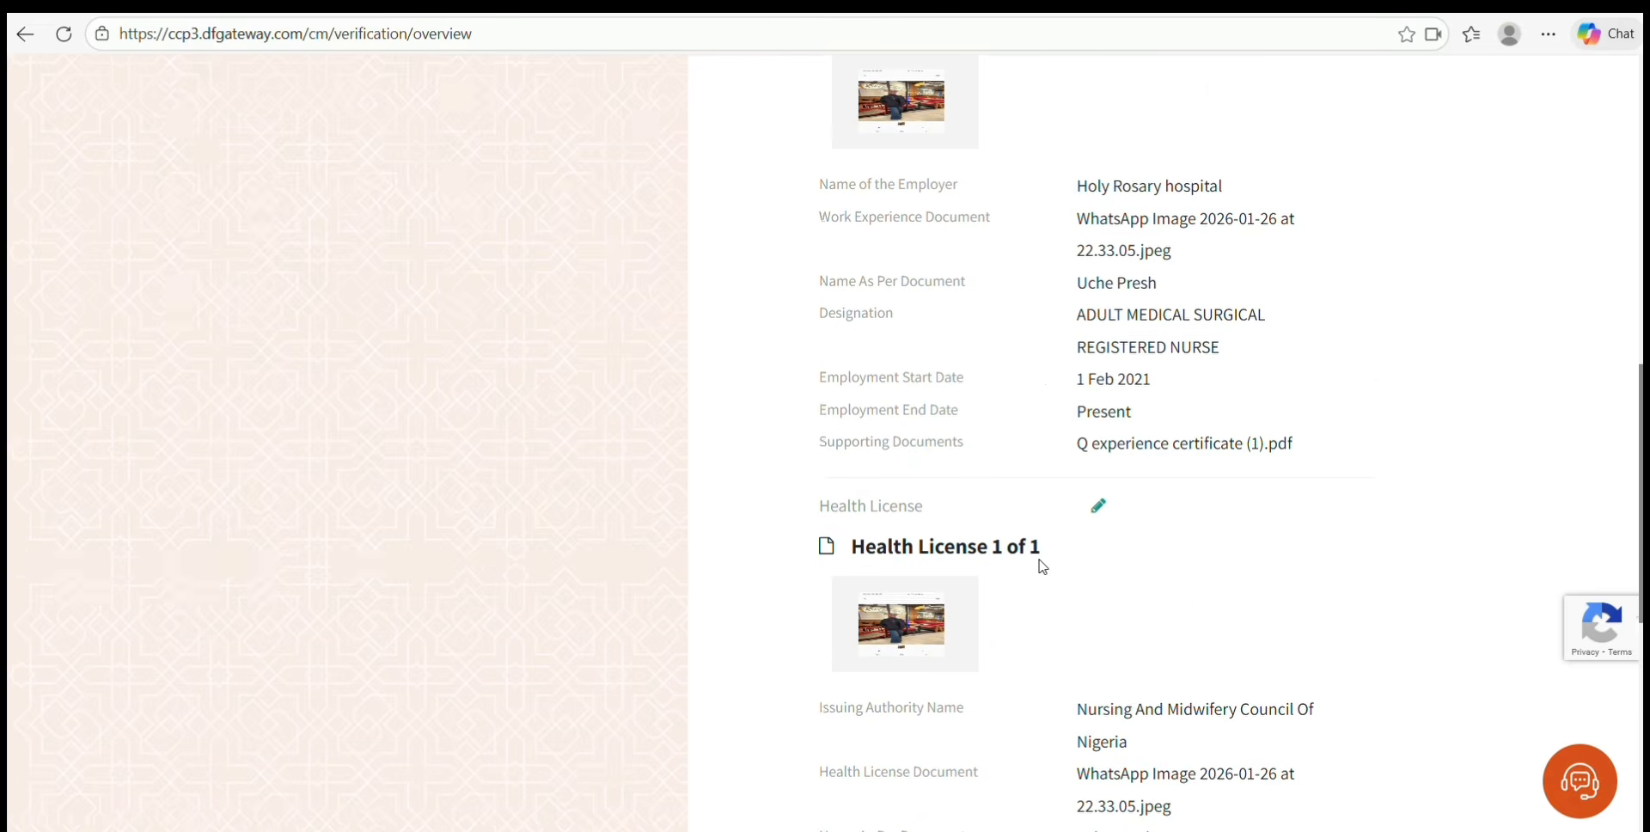
scroll(1191, 698, "down", 5)
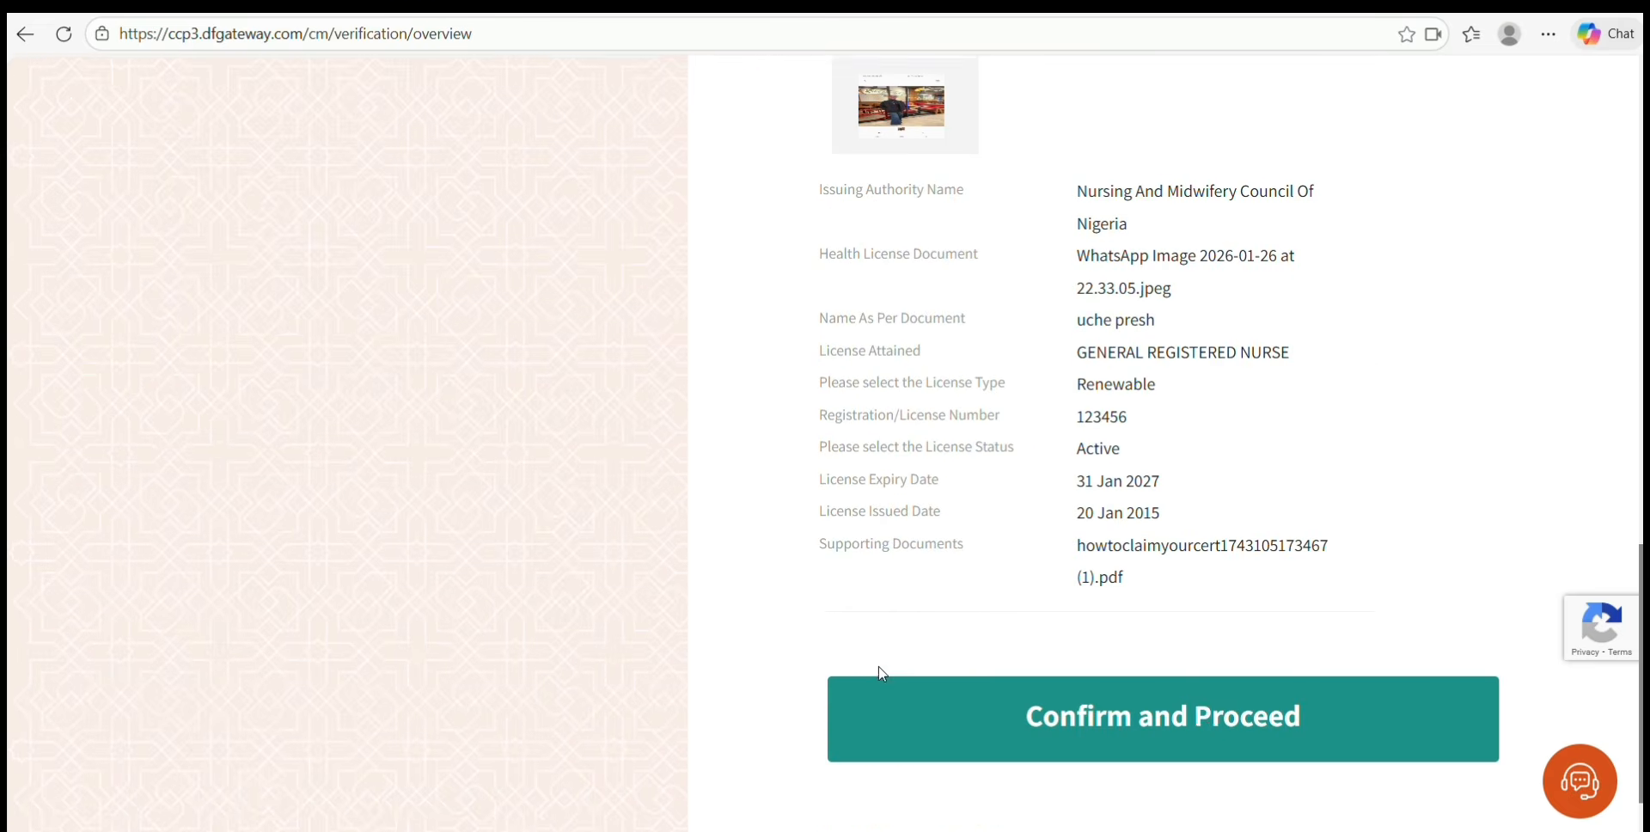
left_click(1208, 716)
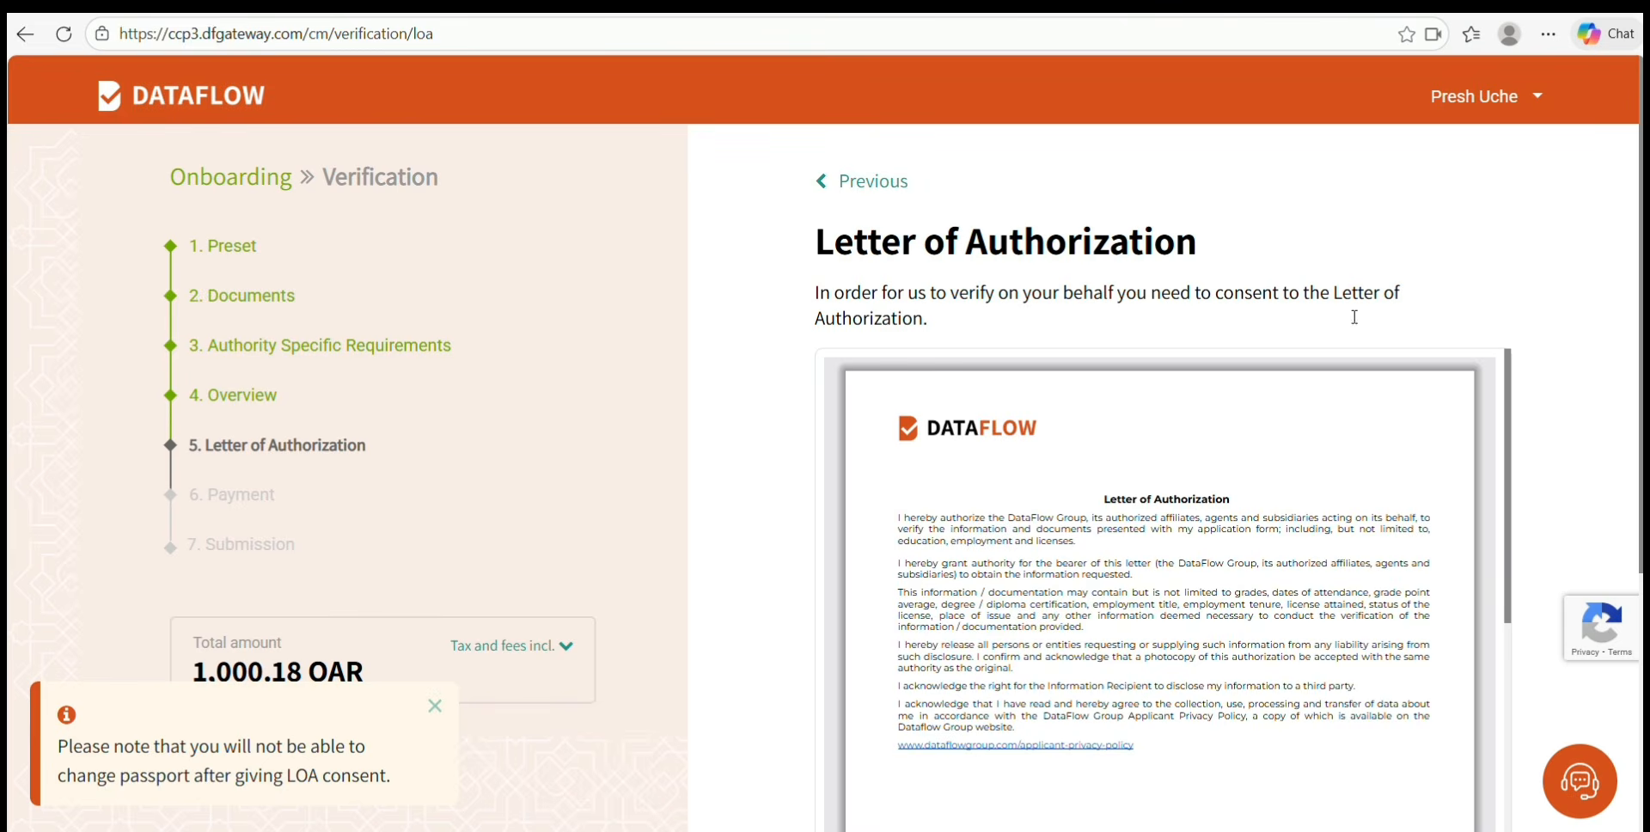
- Read through the Letter of Authorization, close the browser popup, and submit consent
scroll(1049, 471, "down", 5)
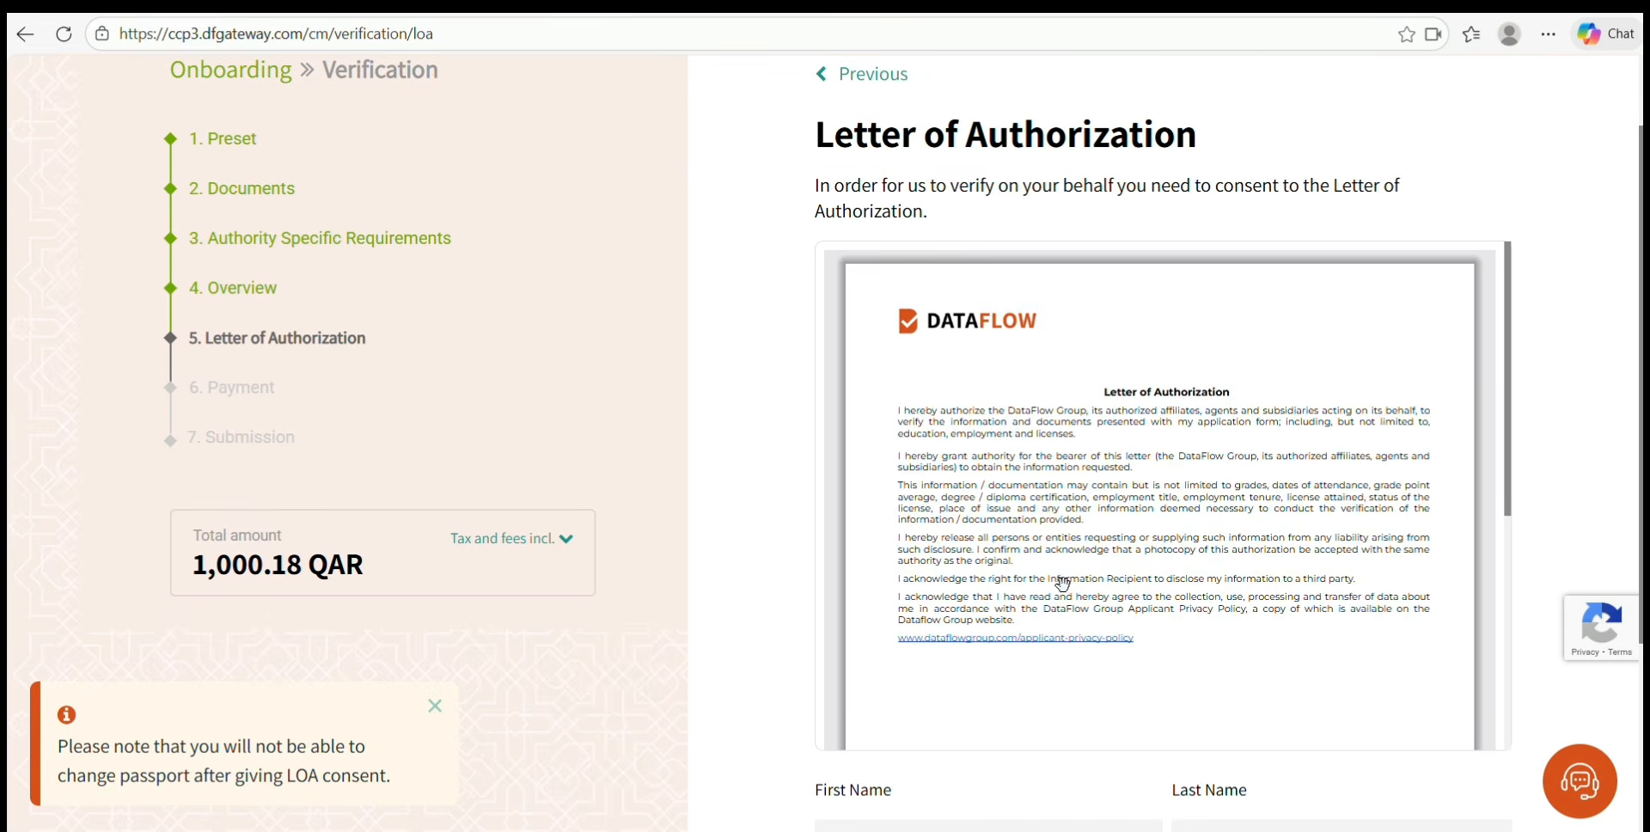
scroll(1122, 513, "down", 10)
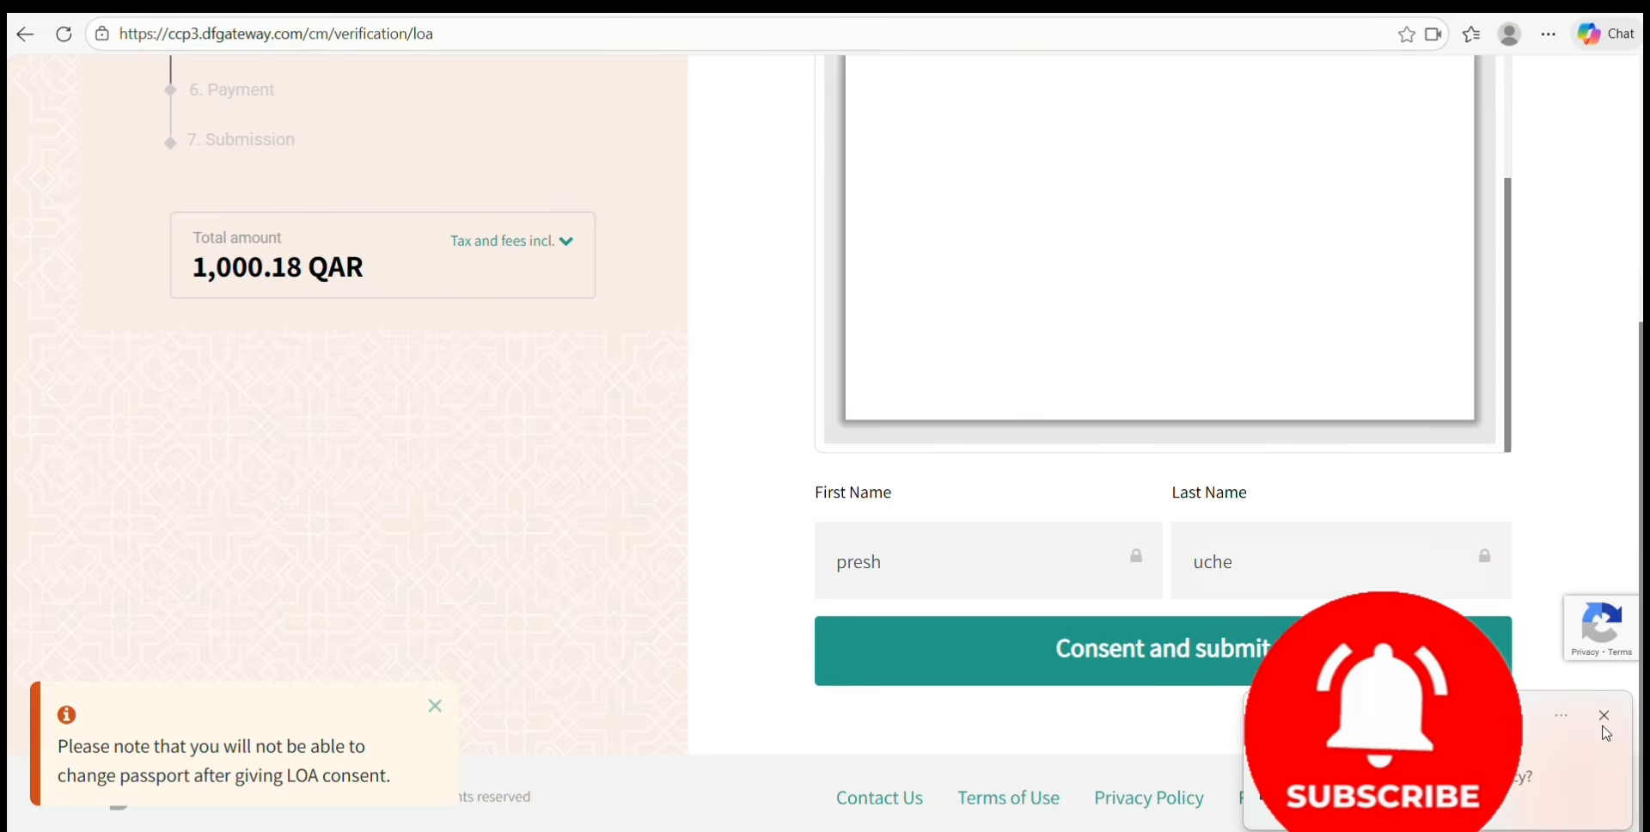
left_click(1603, 716)
scroll(1111, 636, "up", 5)
scroll(1107, 468, "down", 5)
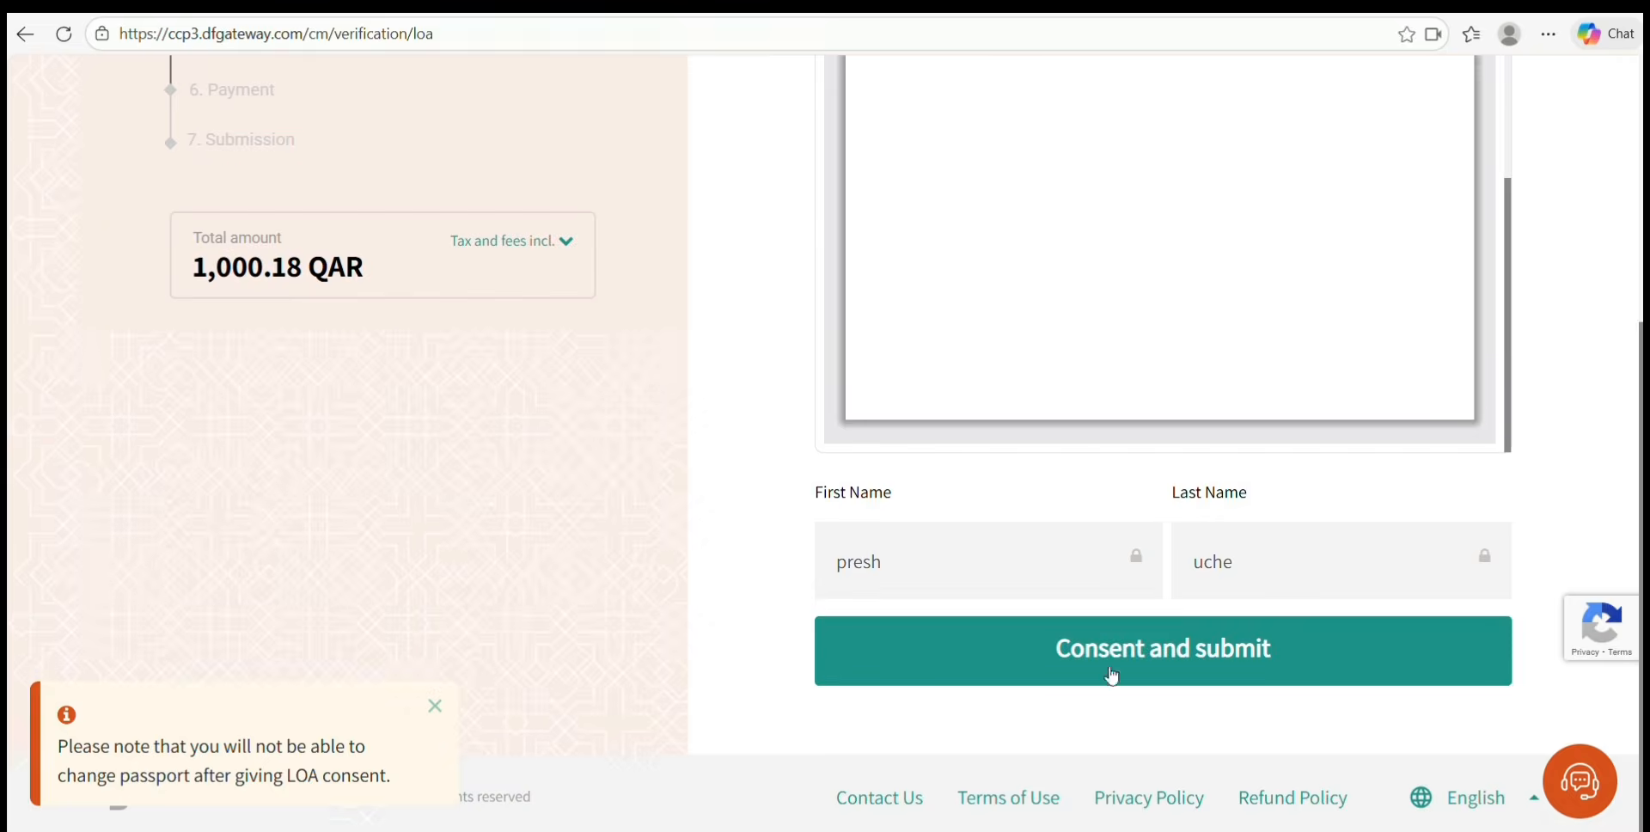
scroll(1088, 470, "up", 4)
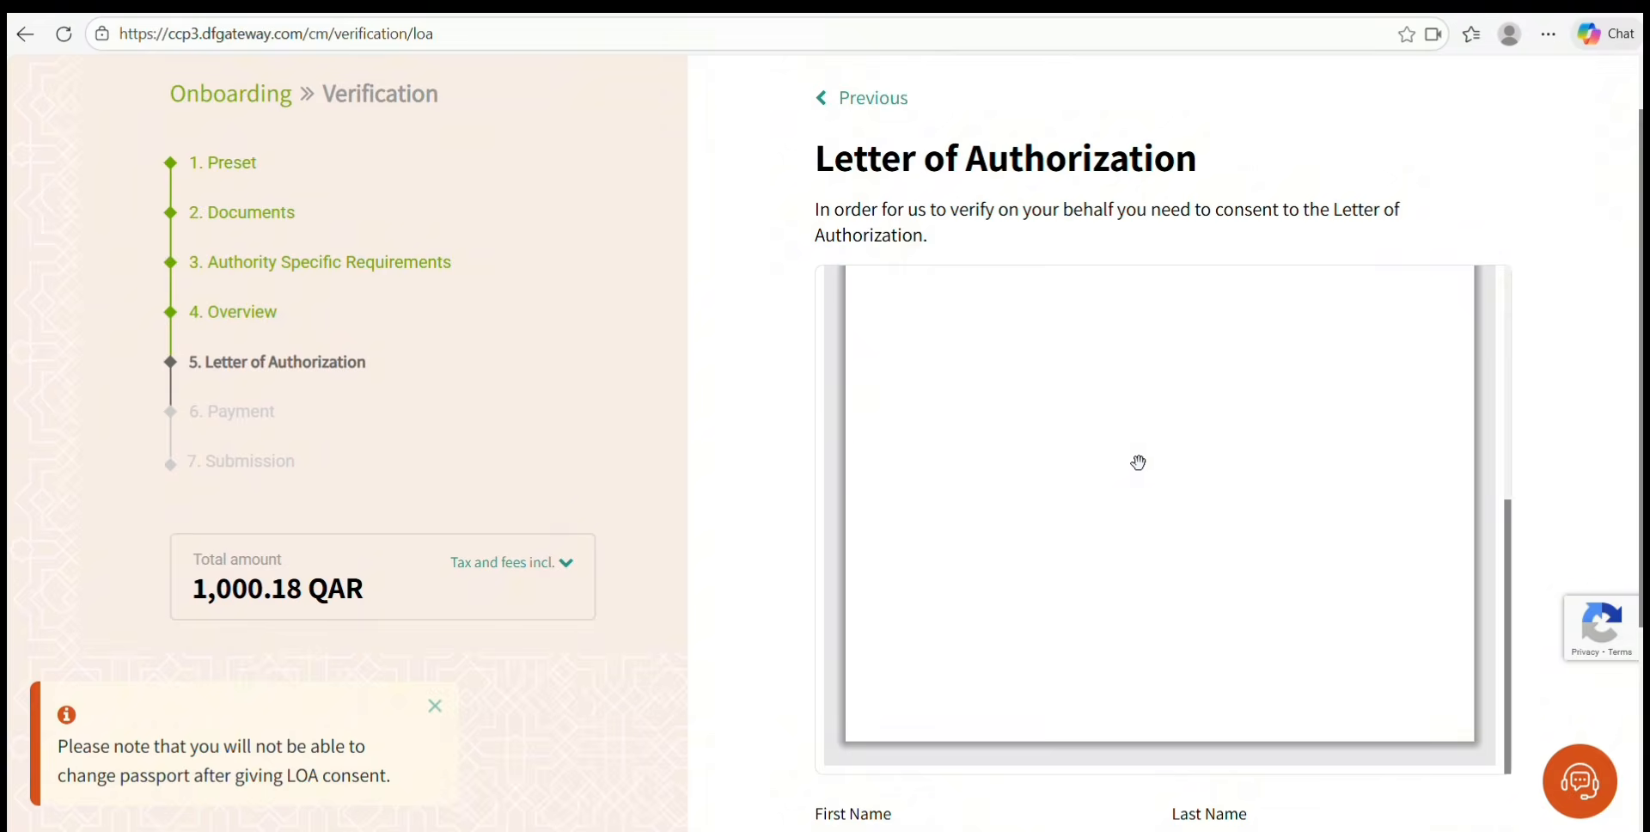
scroll(1137, 462, "down", 3)
left_click(1174, 651)
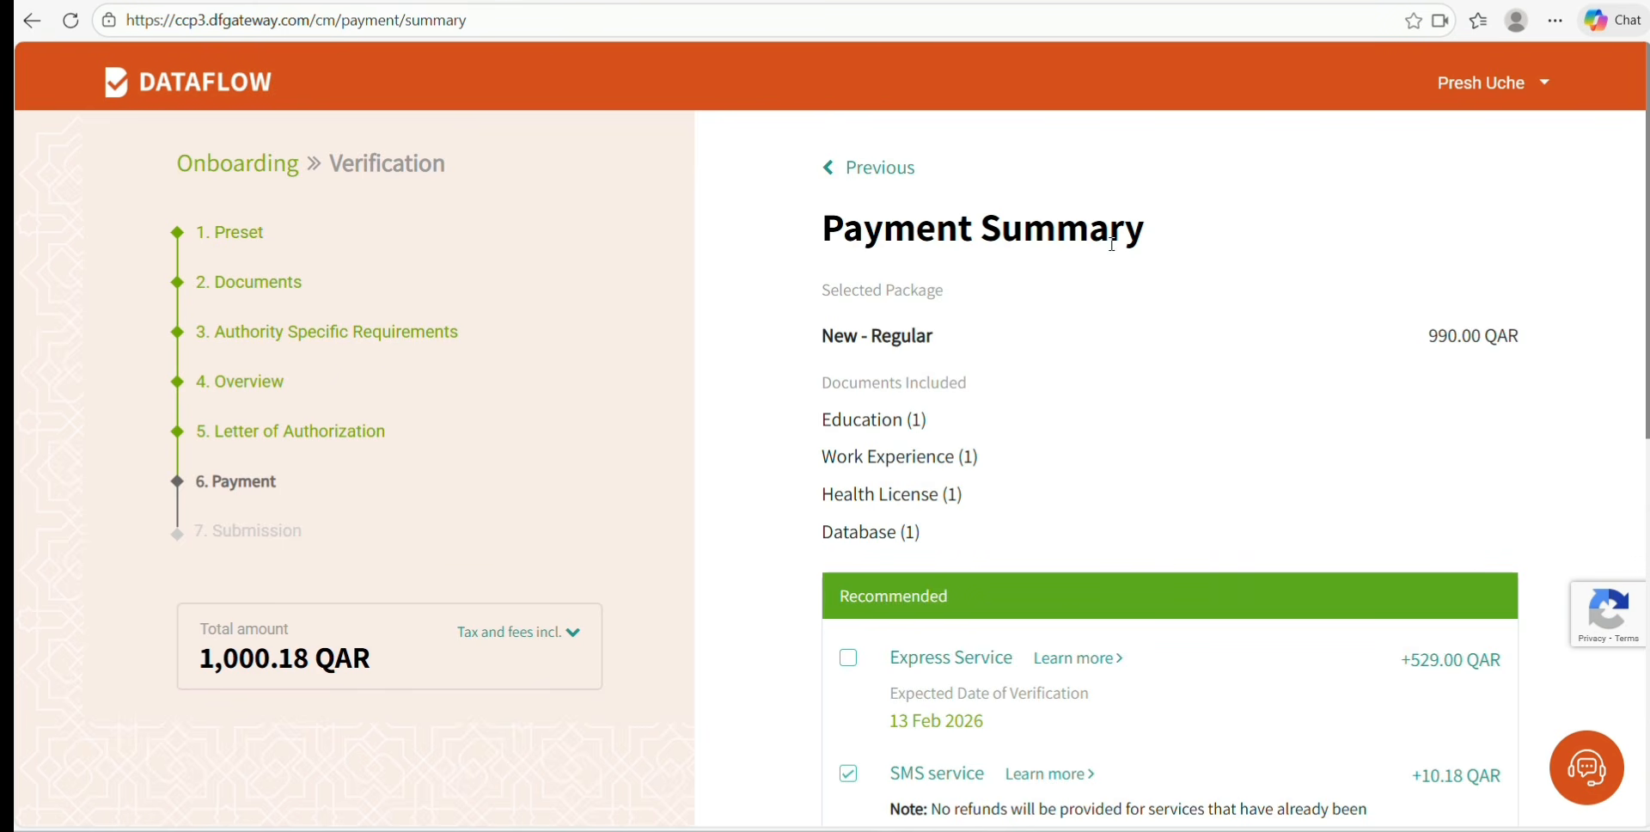
- Review the New - Regular Payment Summary and proceed to pay 1,000.18 QAR
scroll(1115, 538, "down", 5)
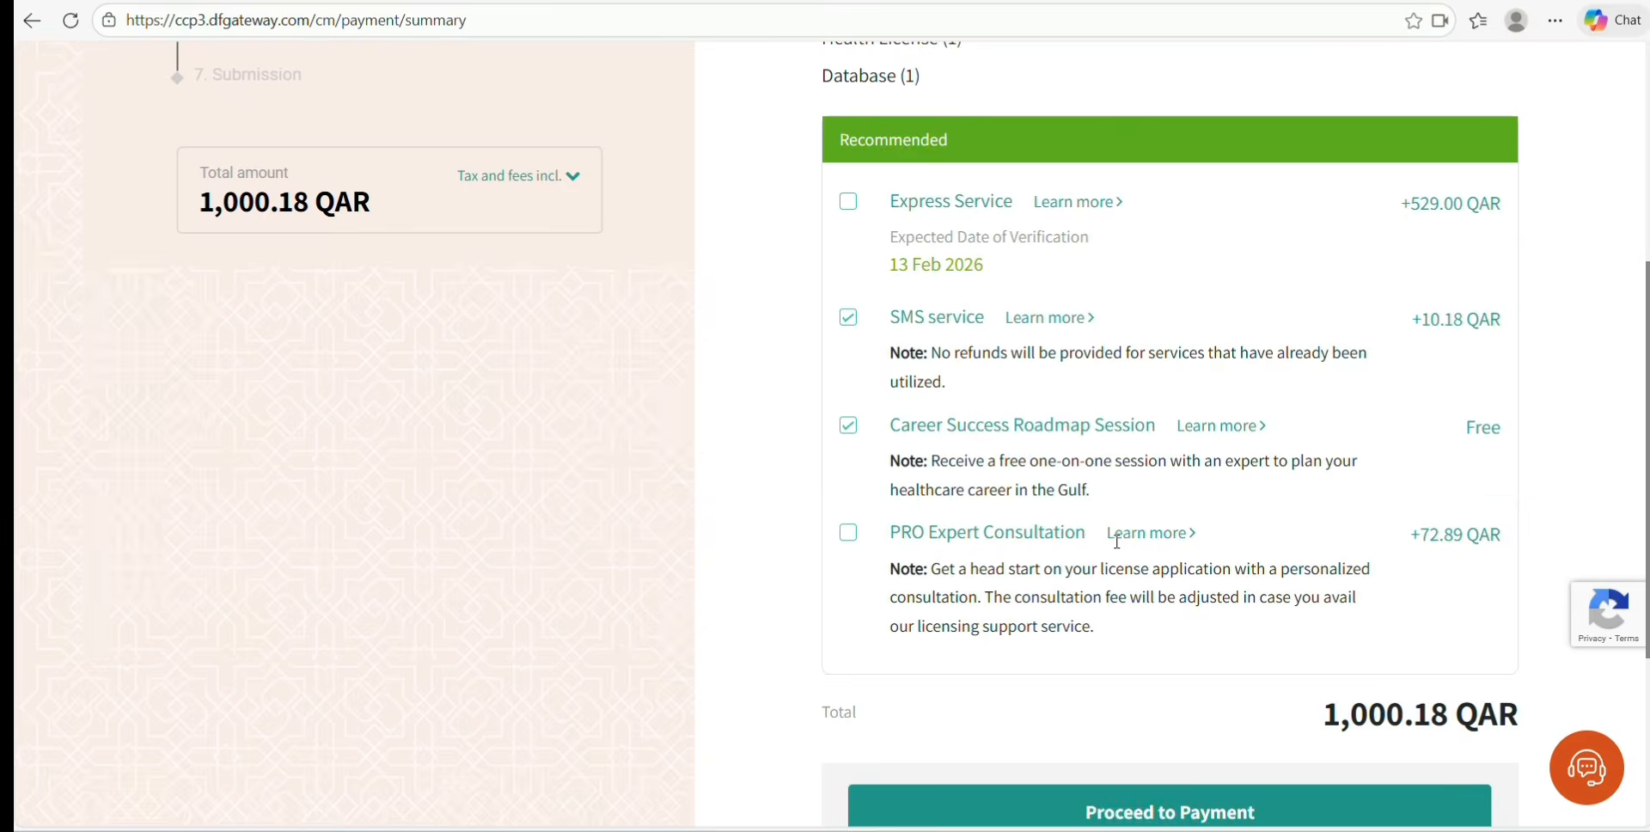
scroll(1116, 542, "down", 1)
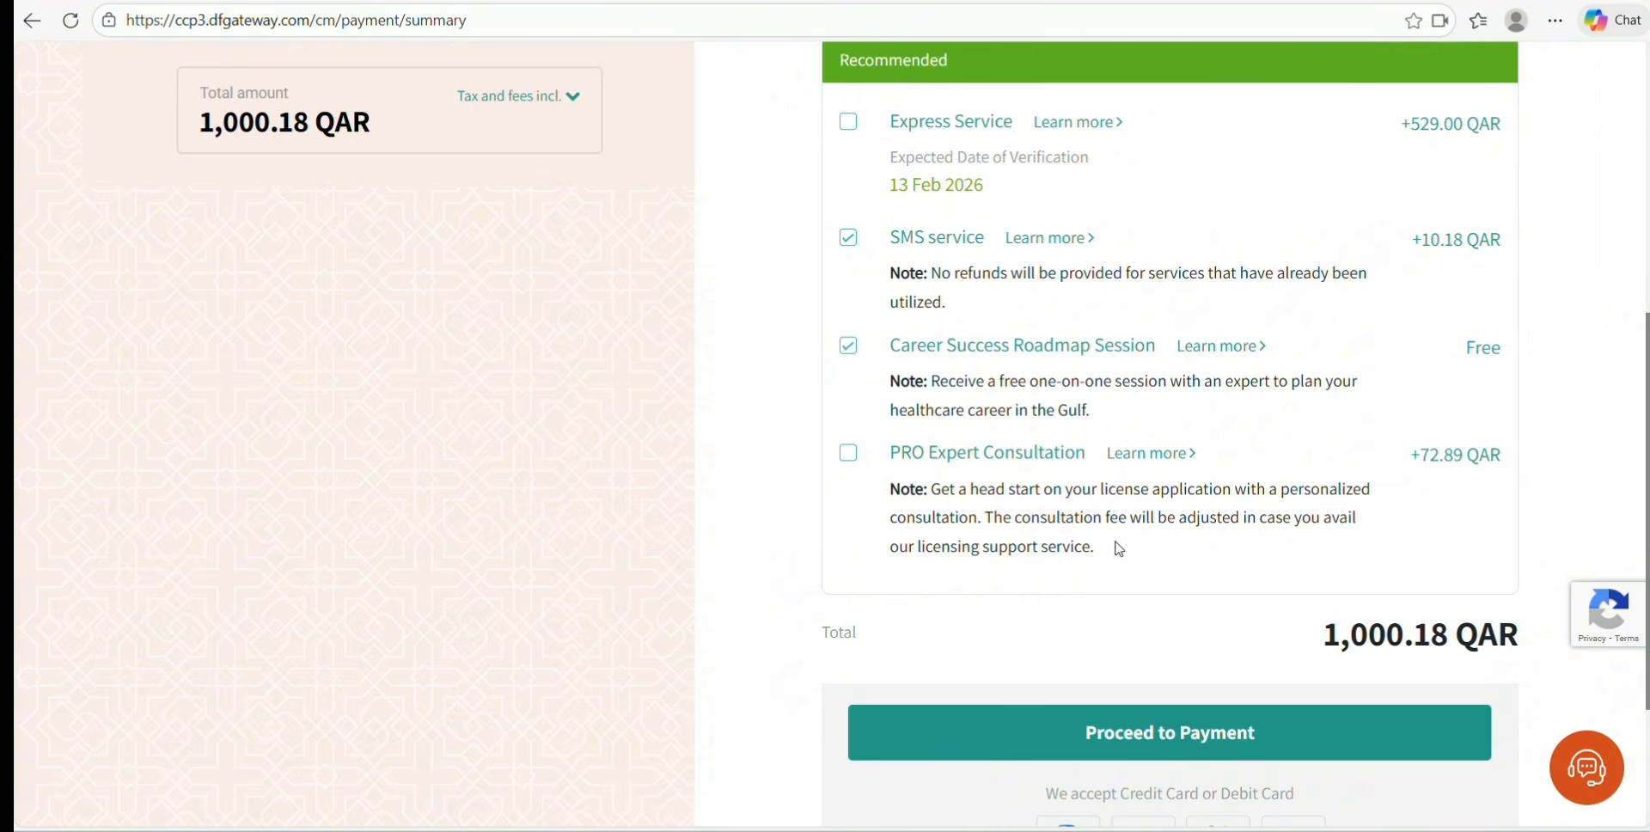
scroll(1118, 549, "down", 1)
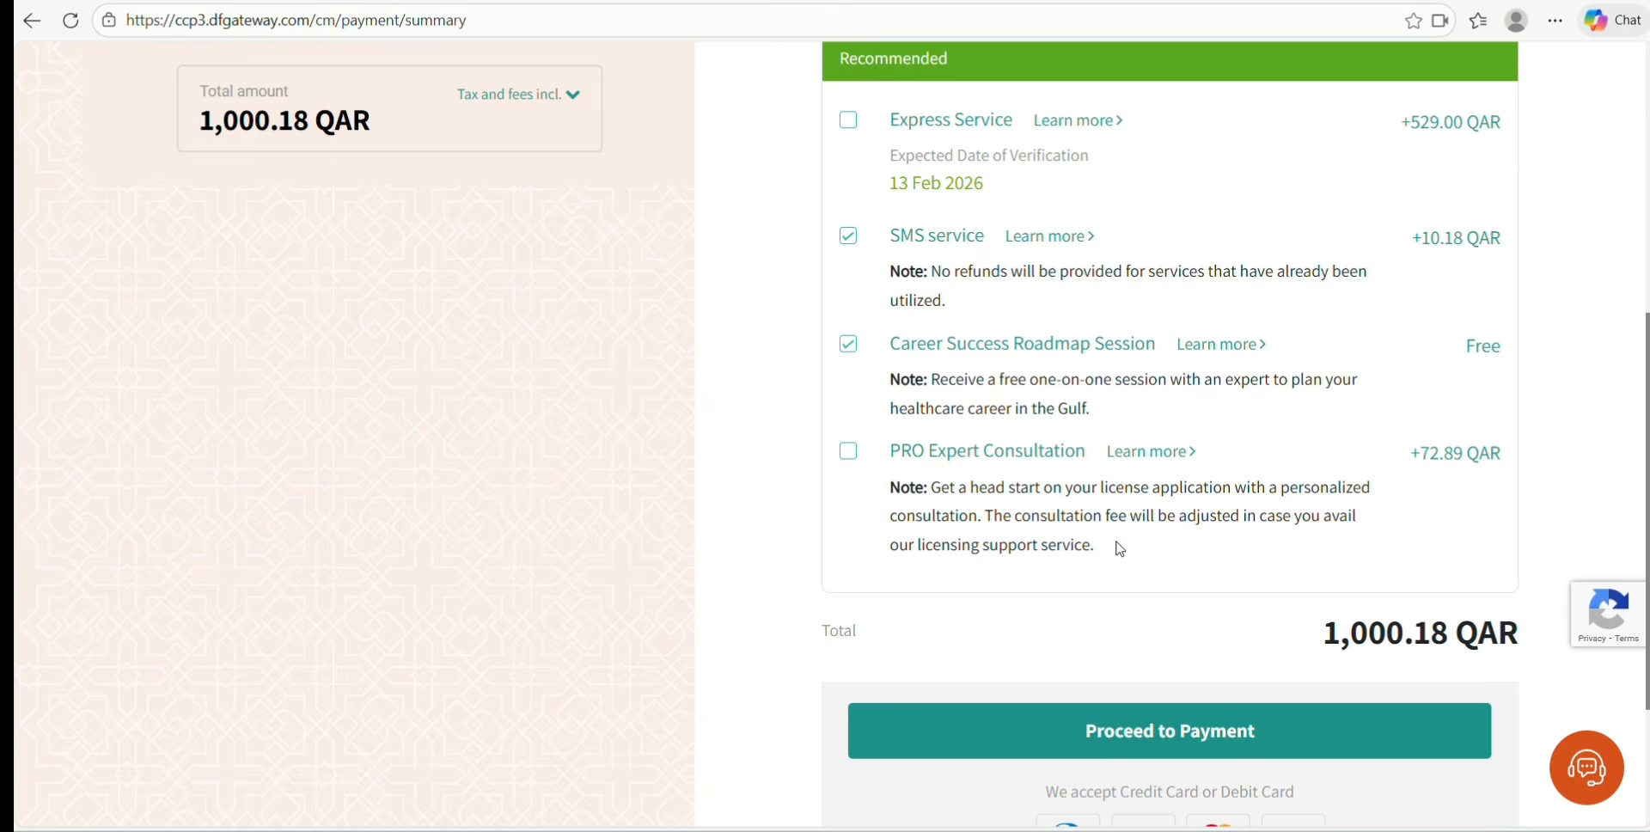
scroll(1119, 548, "down", 1)
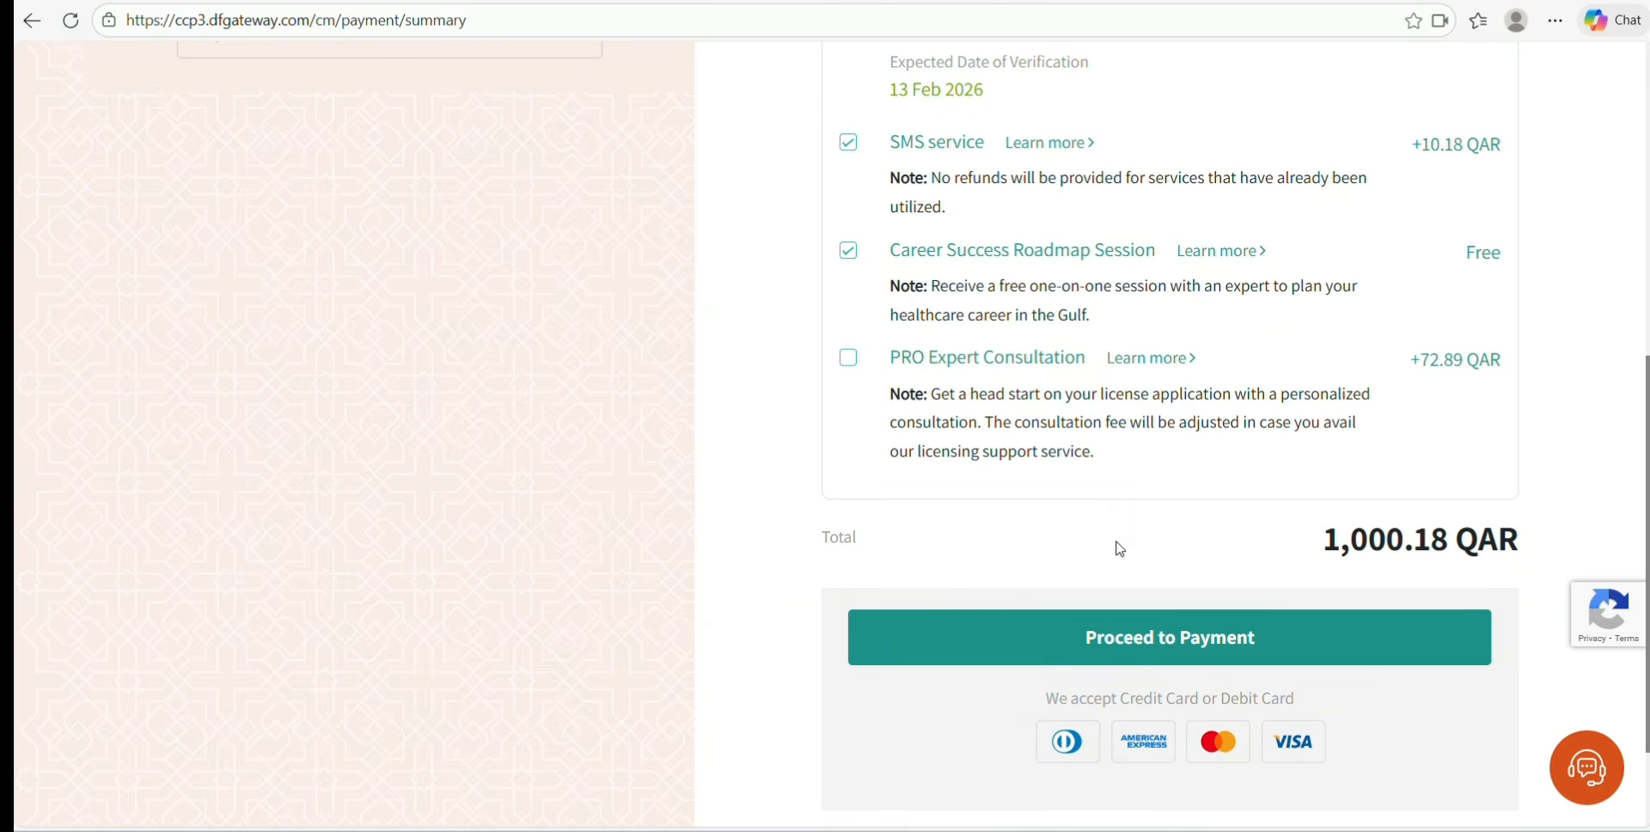
scroll(1120, 548, "down", 1)
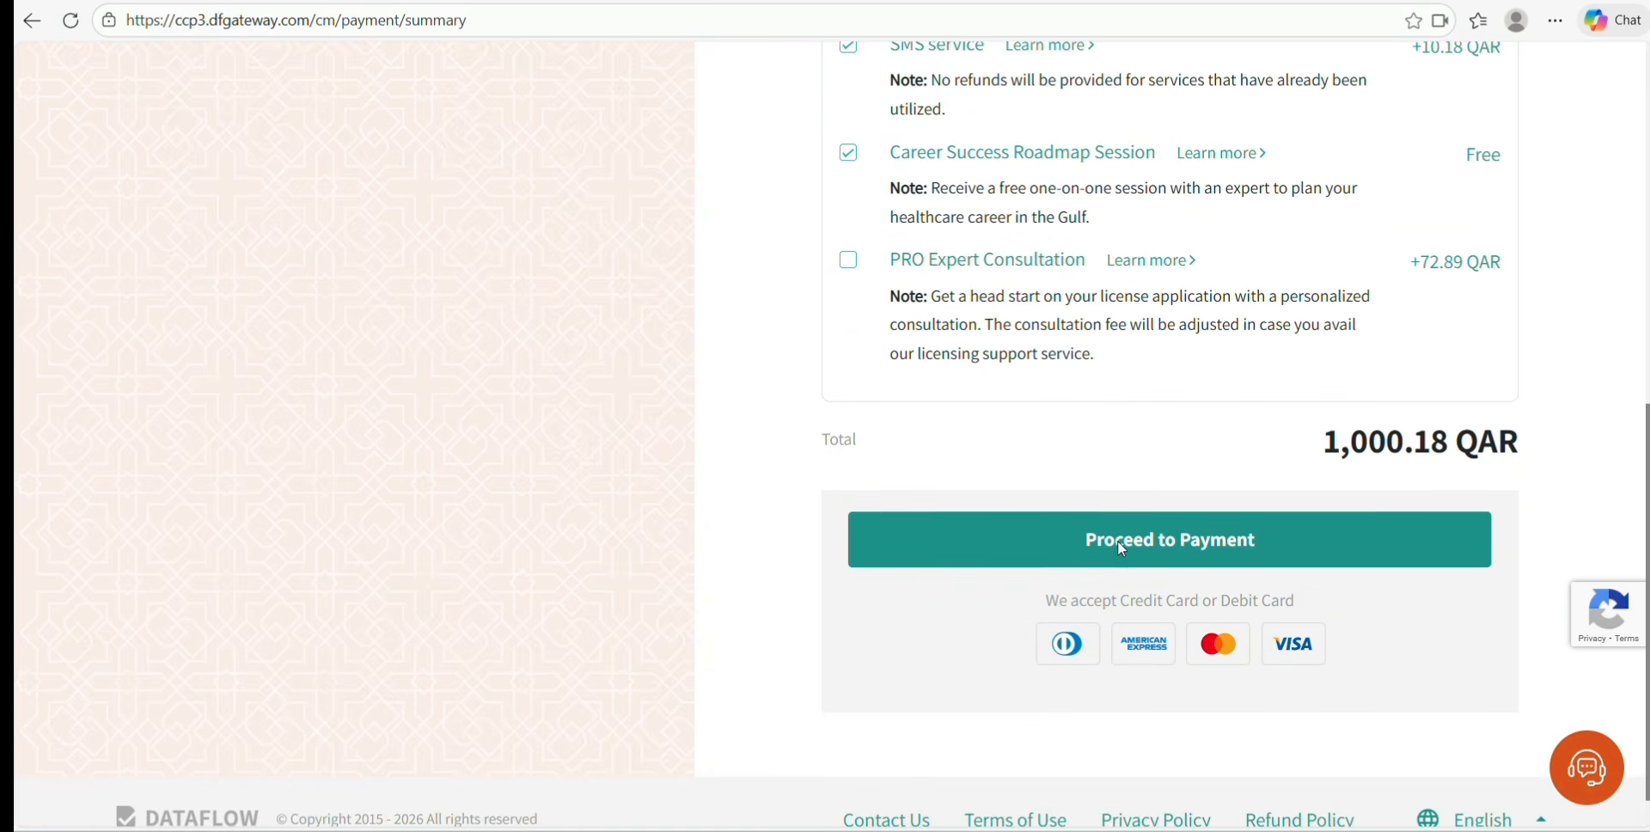
scroll(1118, 542, "down", 1)
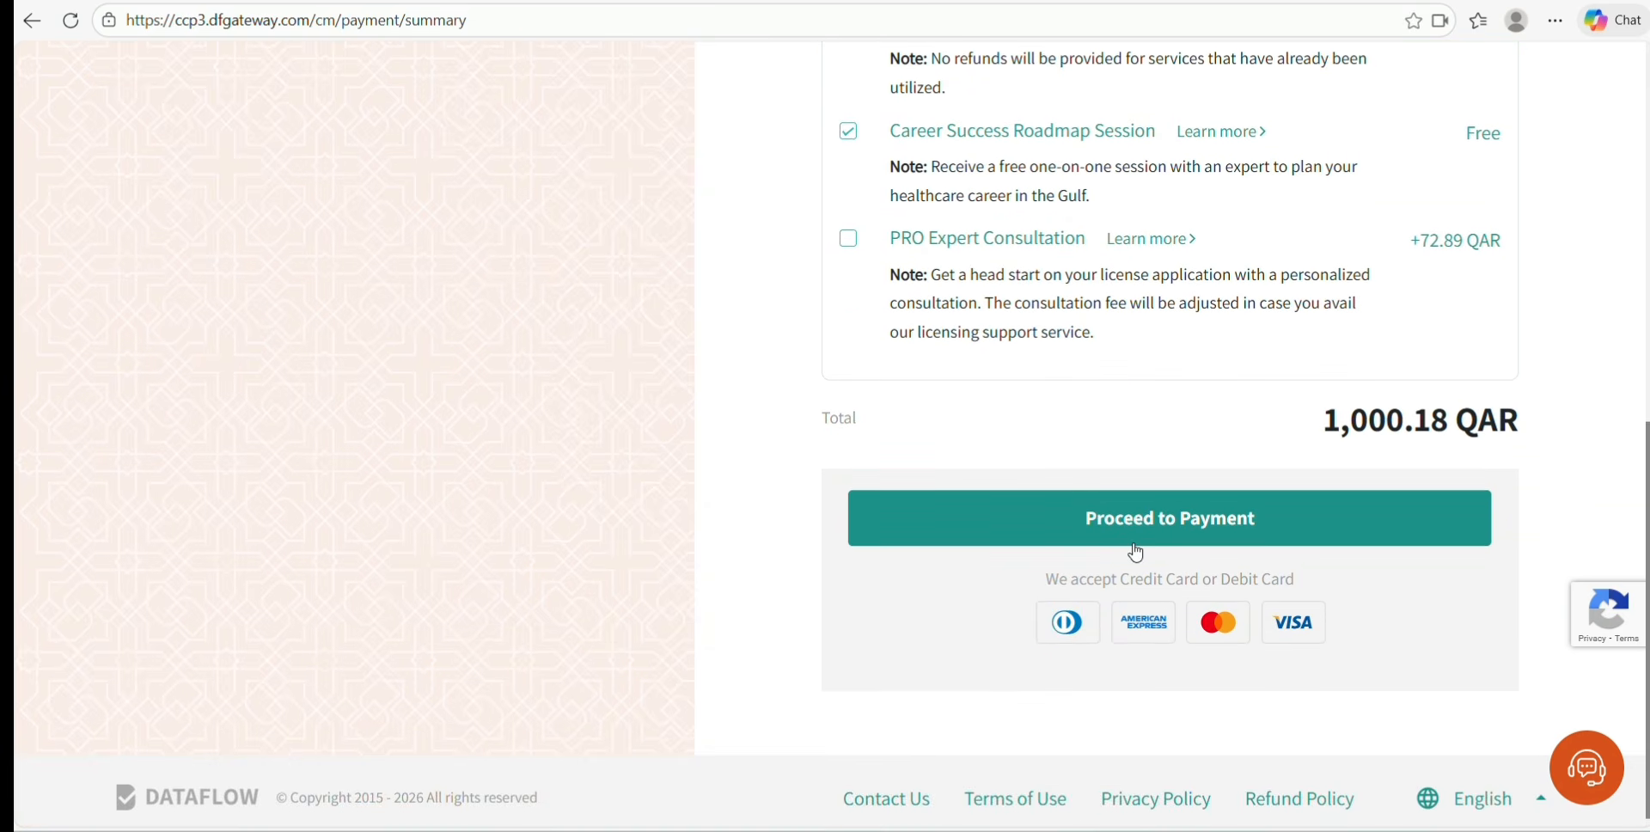
left_click(1193, 527)
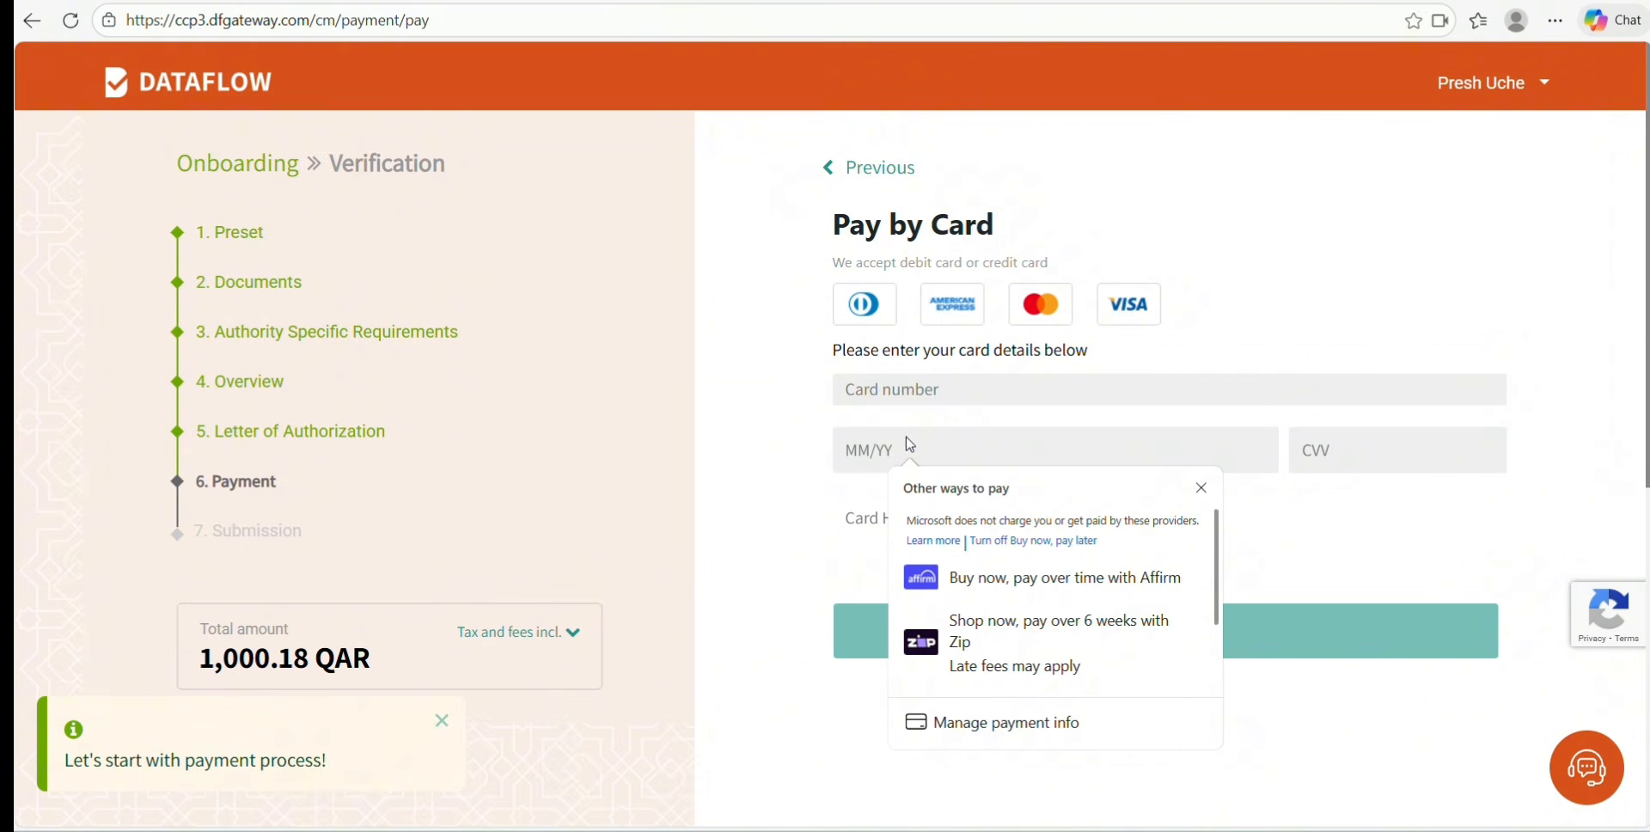
- Close Edge's 'Other ways to pay' popup and view the full card details form
left_click(822, 479)
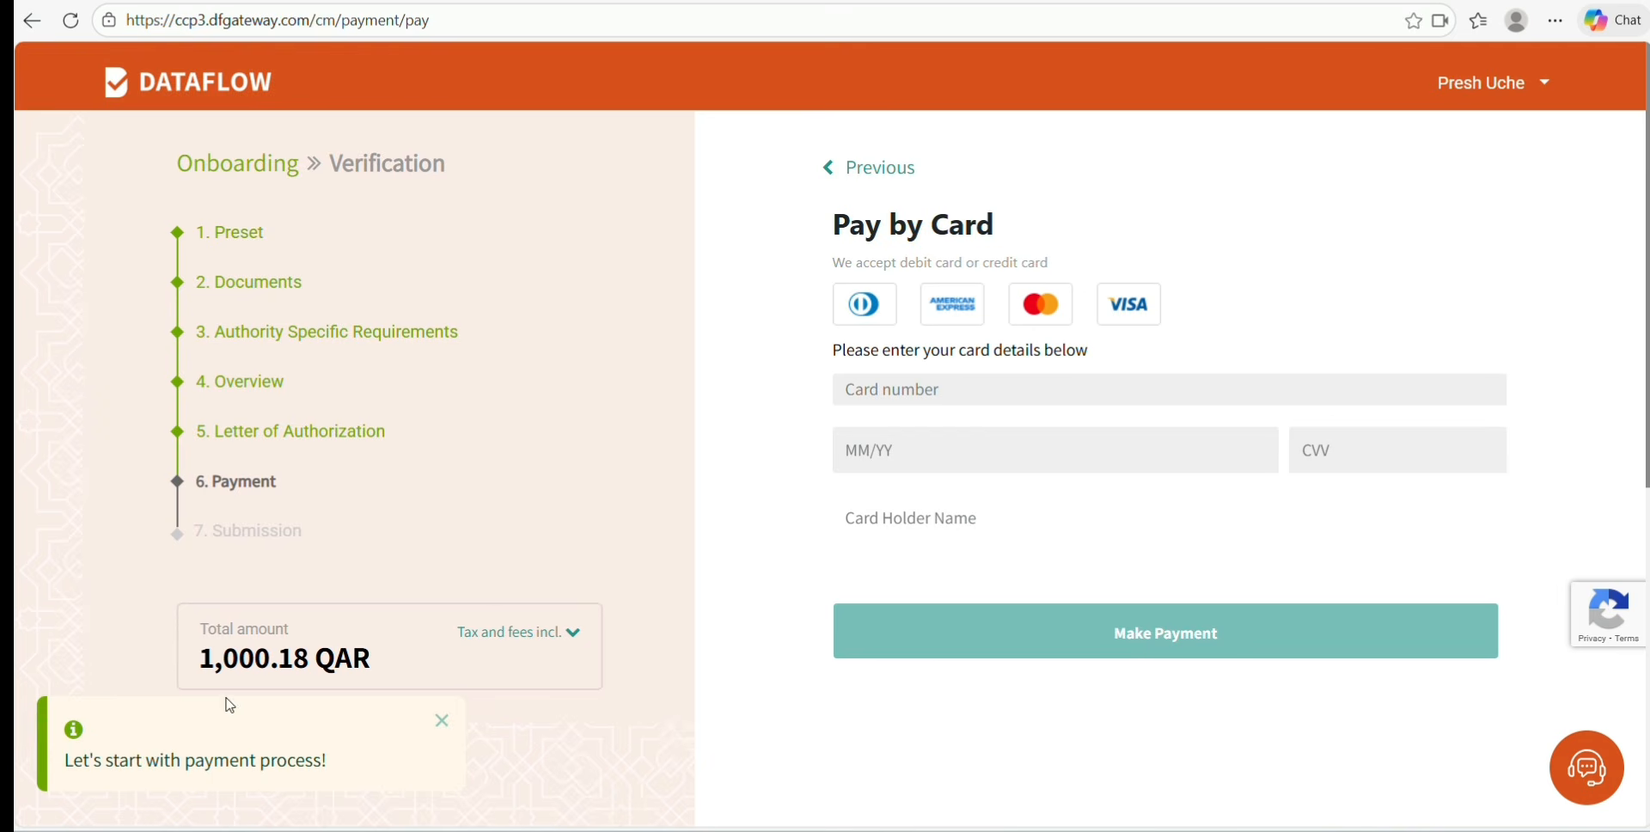
scroll(283, 389, "down", 3)
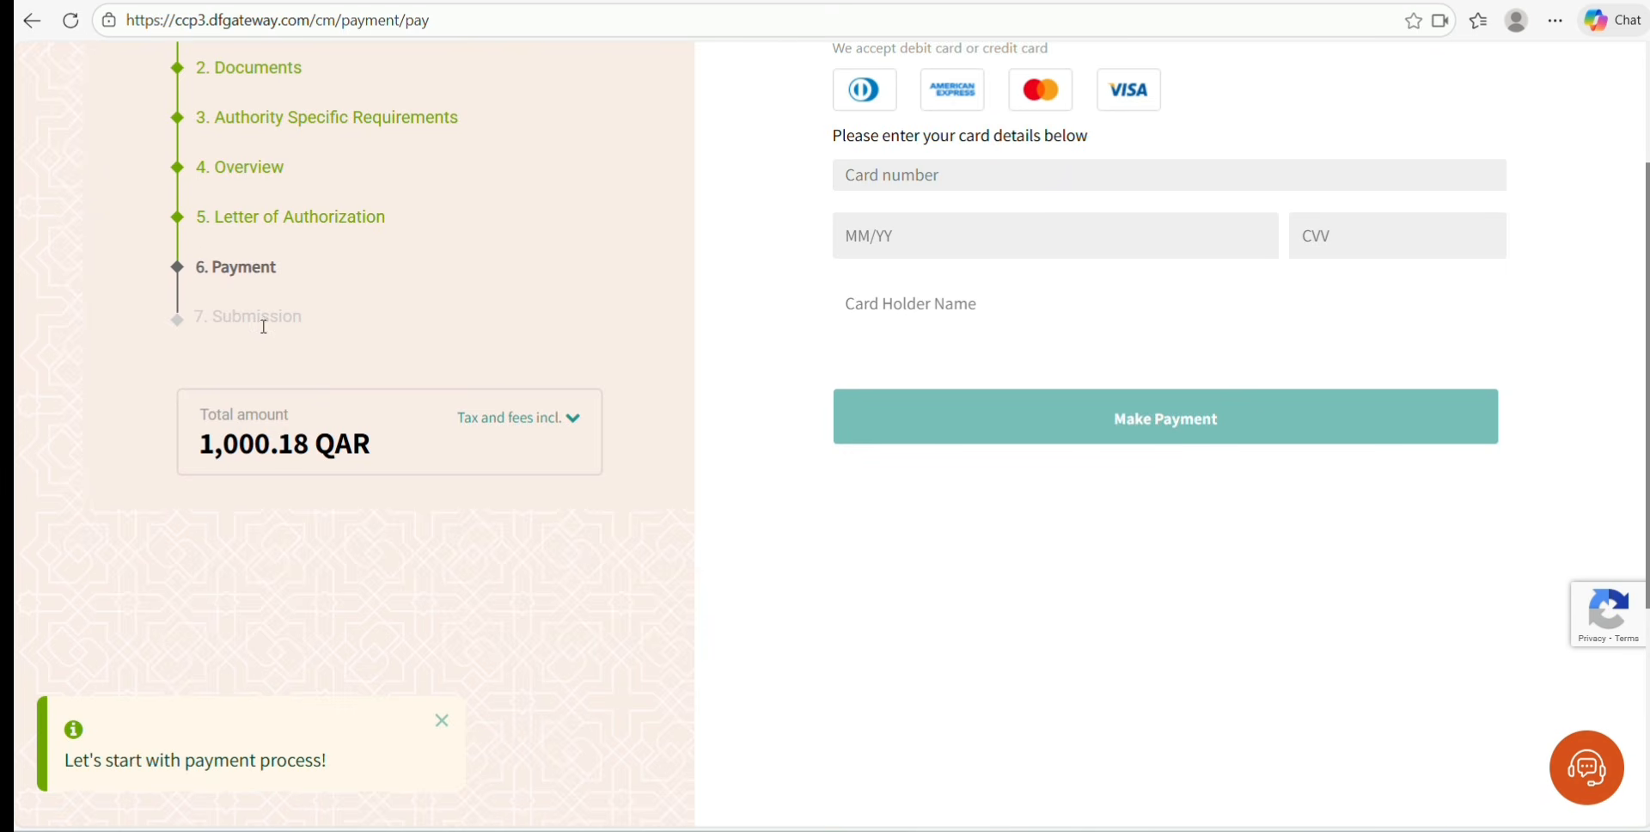
scroll(997, 554, "down", 1)
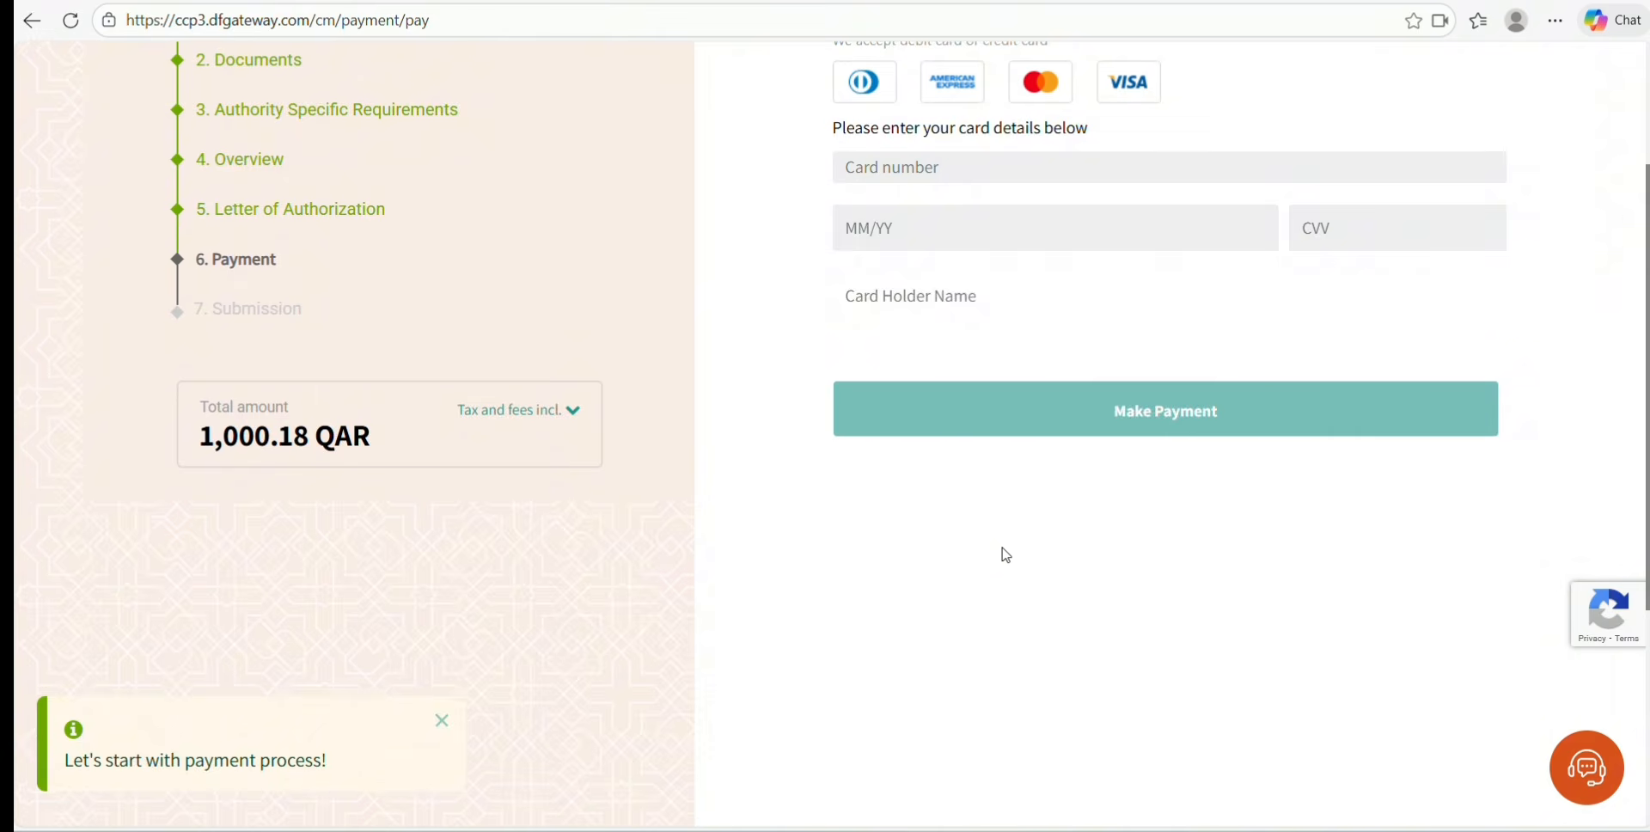
scroll(1005, 555, "down", 2)
scroll(1005, 554, "up", 5)
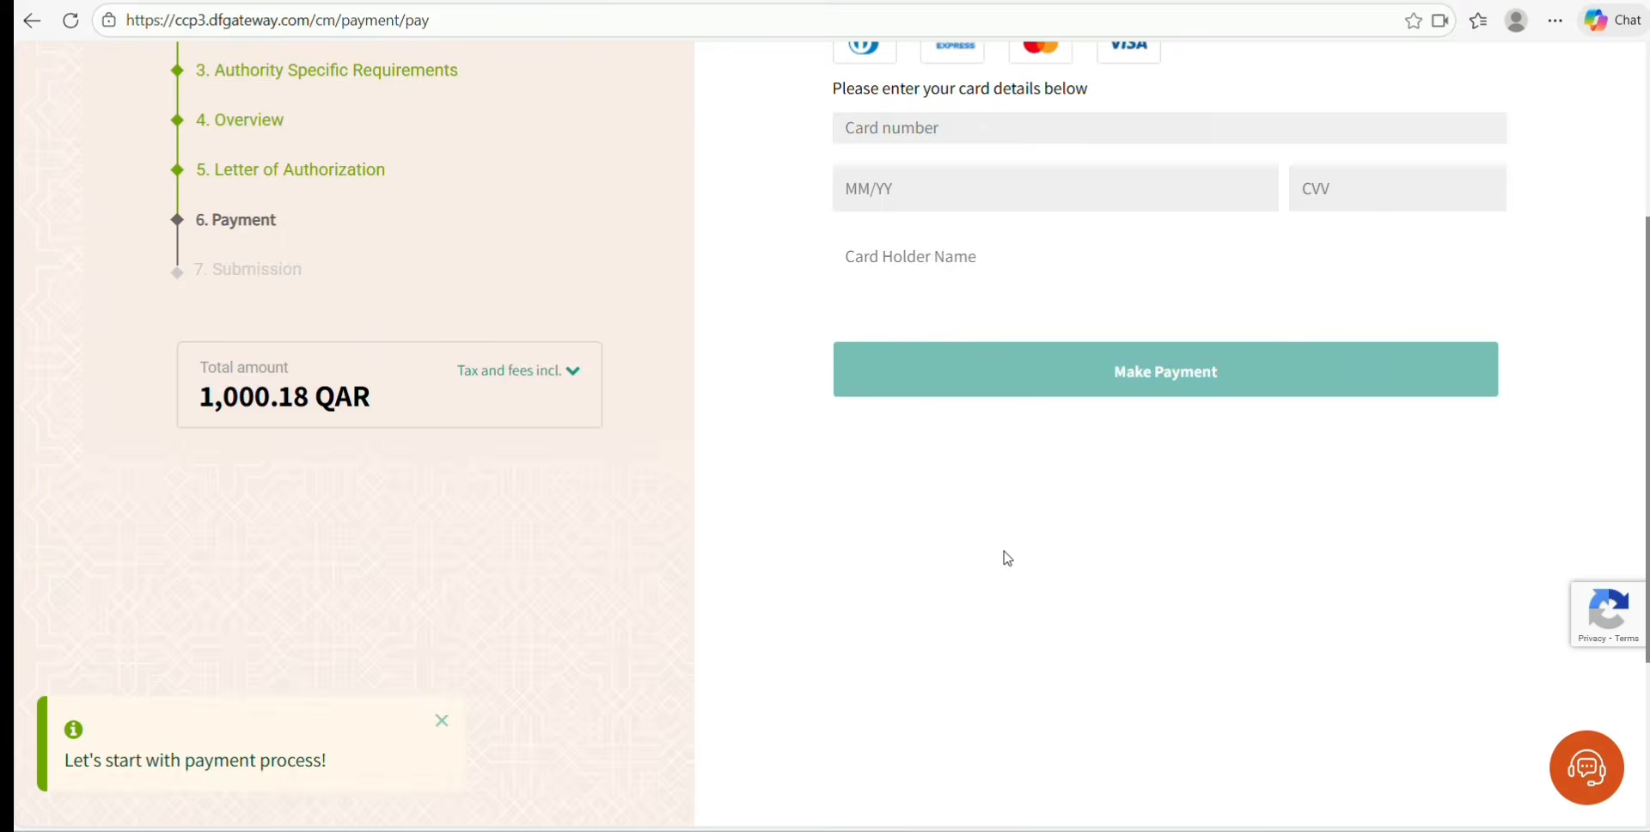